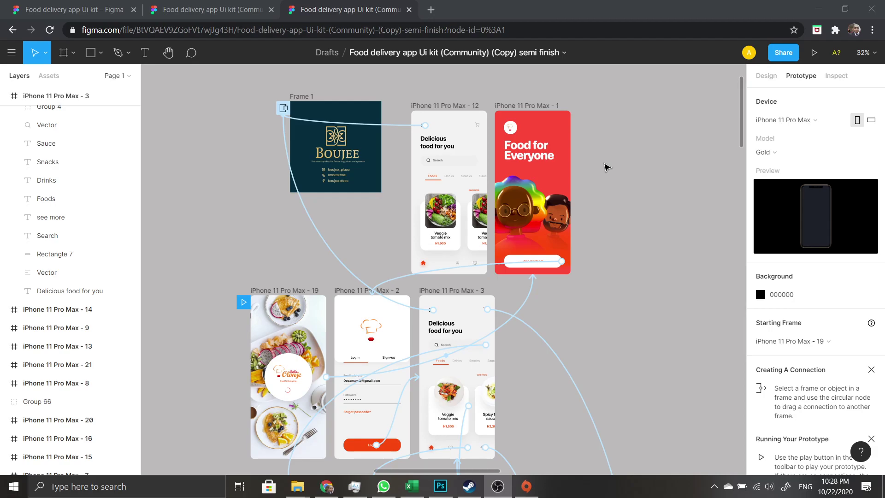
pyautogui.scroll(-5, 499, 202)
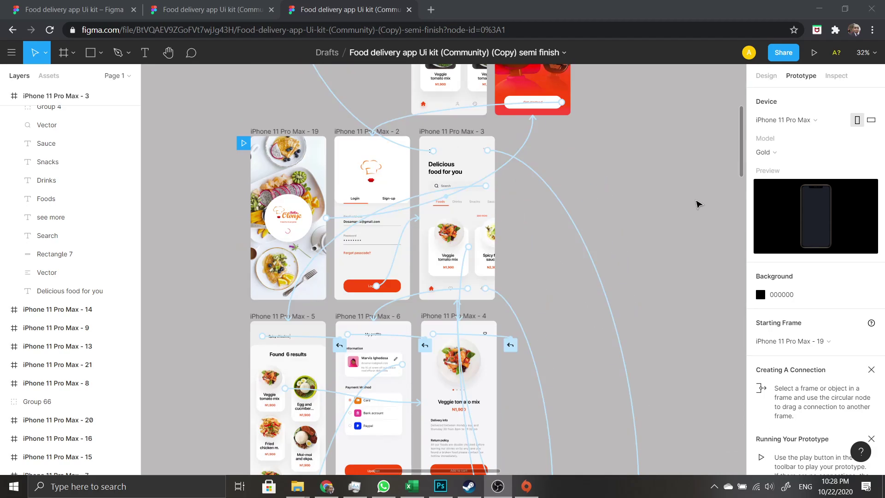
pyautogui.scroll(7, 696, 203)
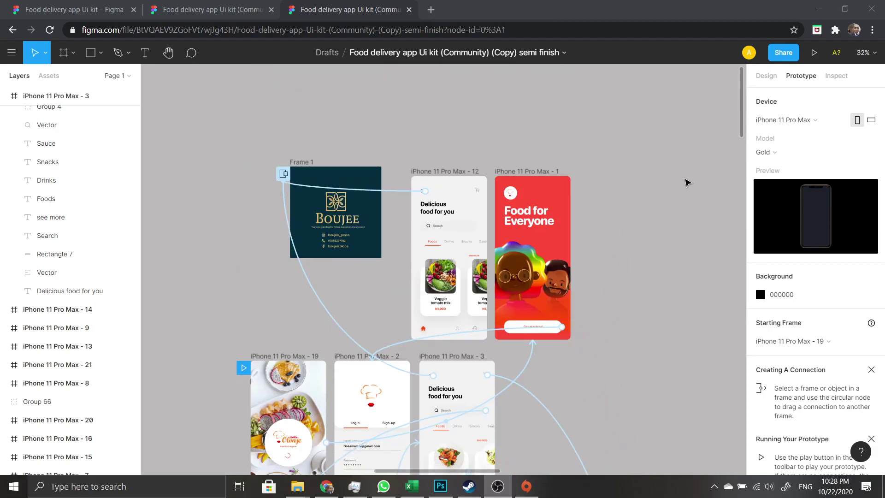
pyautogui.scroll(-1, 687, 181)
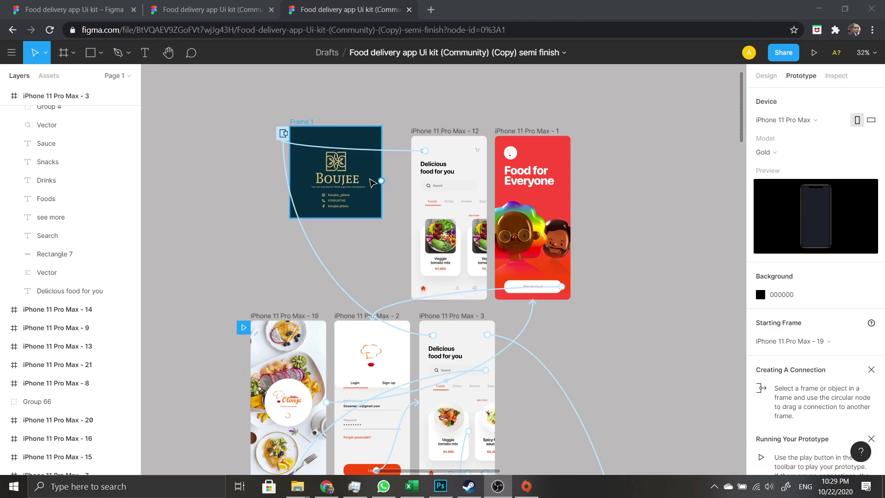
pyautogui.scroll(-1, 405, 199)
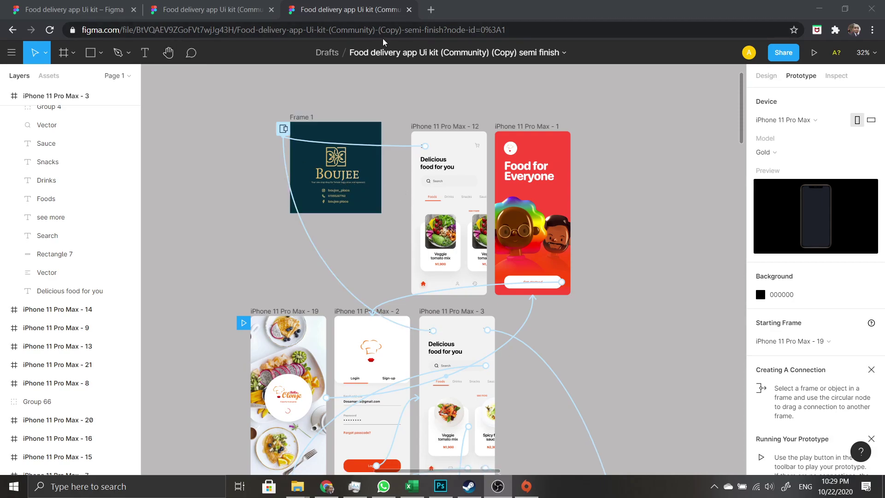
# - Open figma.com in a new browser tab and go to the Figma Community page
pyautogui.click(430, 12)
pyautogui.write('figma.com')
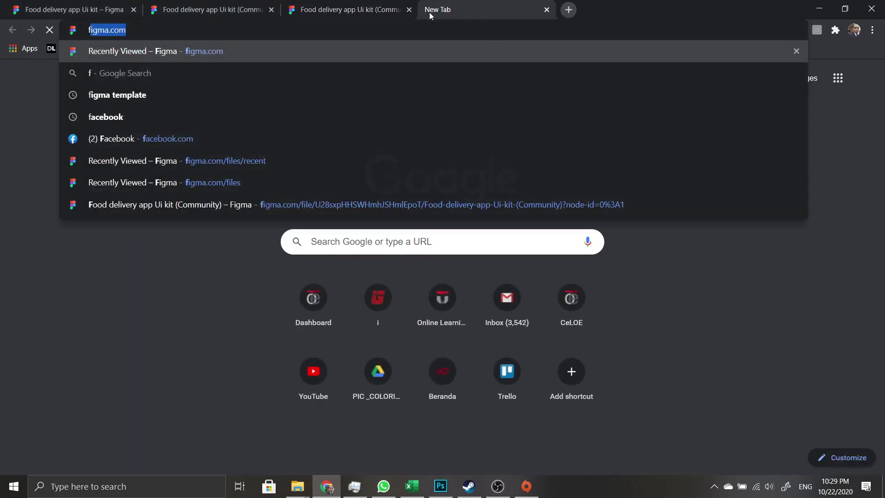
pyautogui.press('Return')
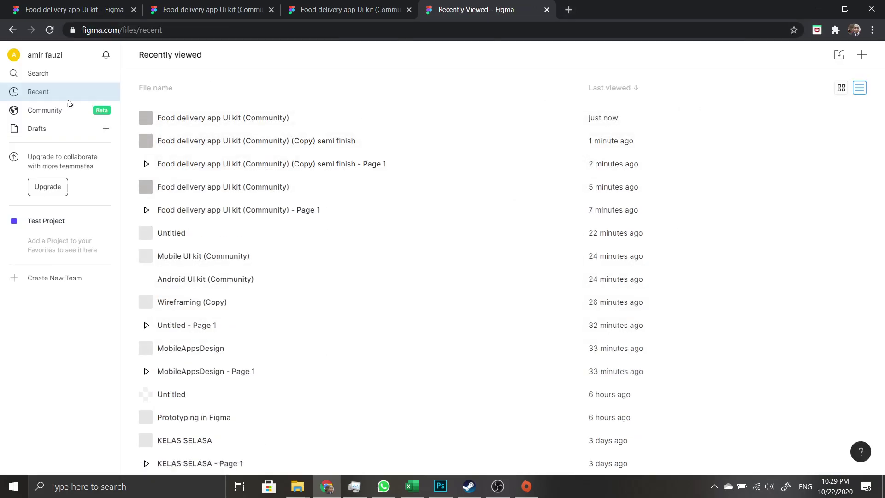
pyautogui.click(64, 117)
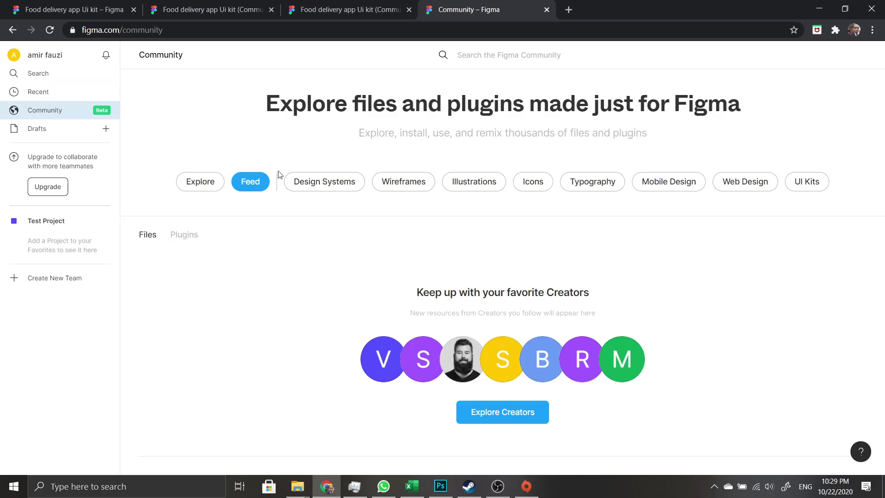
# - Browse the Trending and Noteworthy files in the Community feed
pyautogui.scroll(-12, 488, 235)
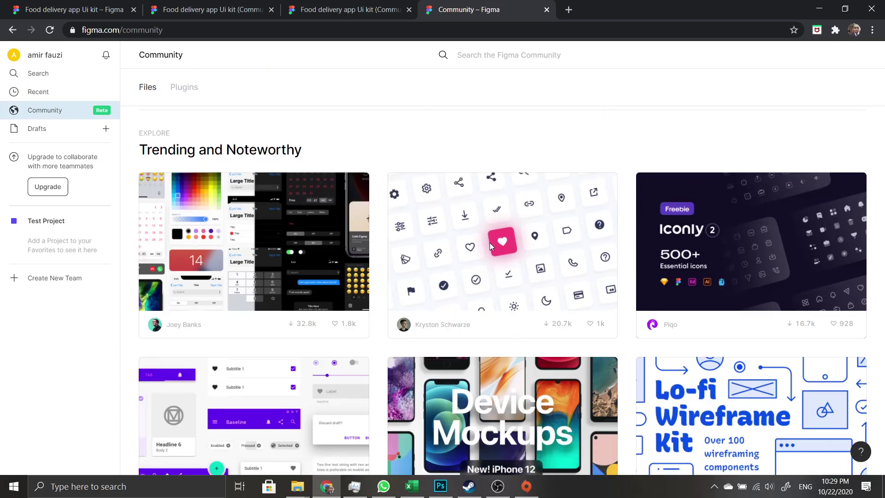
pyautogui.scroll(3, 489, 307)
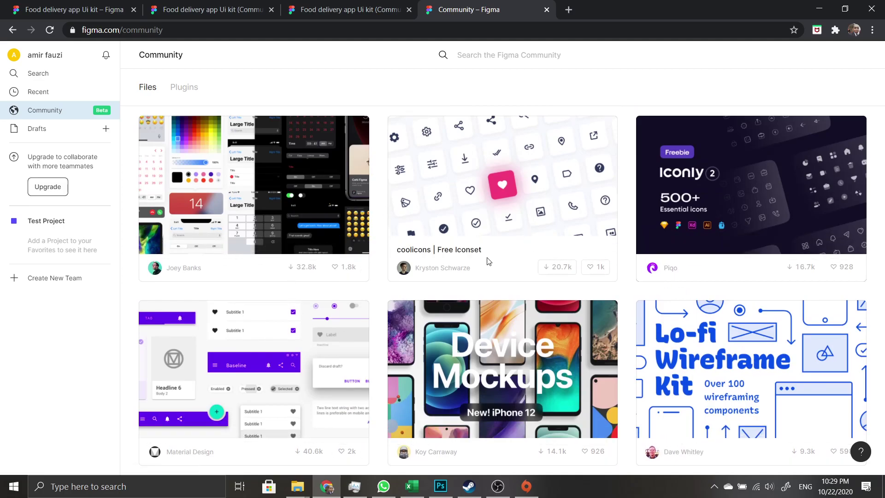
pyautogui.scroll(-3, 488, 258)
pyautogui.scroll(-6, 494, 251)
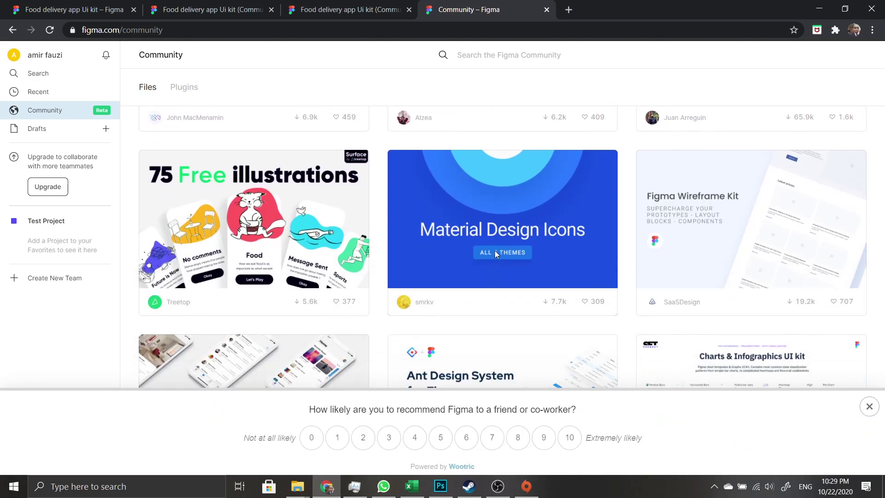
pyautogui.scroll(-8, 466, 289)
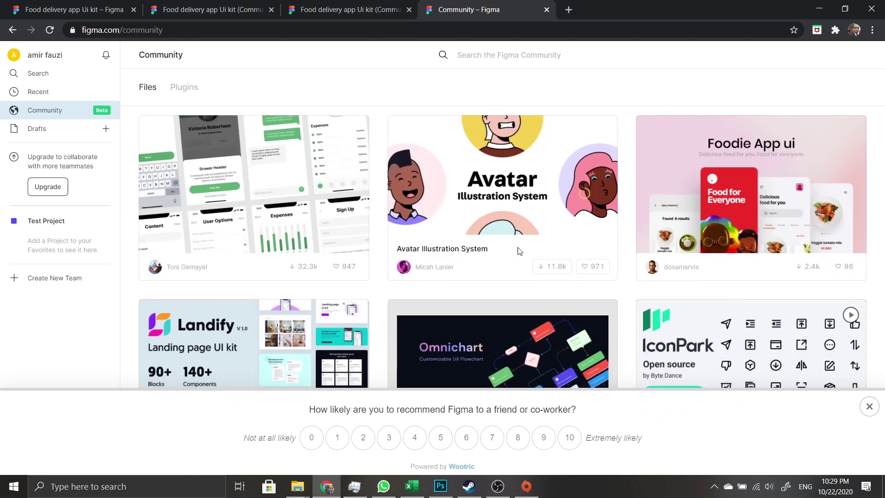
pyautogui.scroll(-3, 553, 251)
pyautogui.scroll(-6, 594, 250)
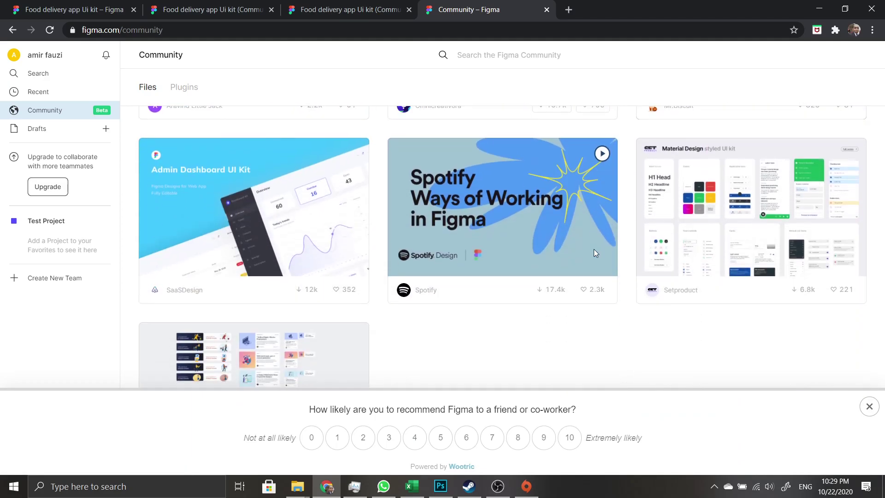
pyautogui.scroll(14, 586, 269)
pyautogui.scroll(10, 578, 282)
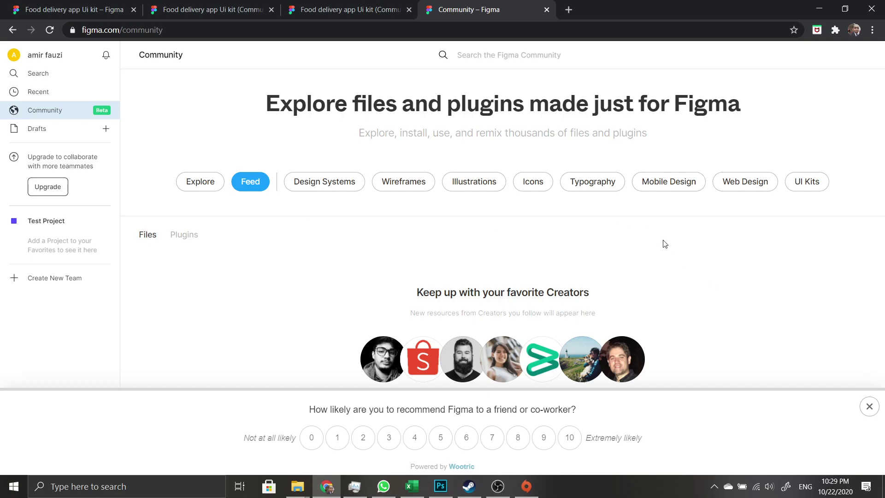
# - Show the UI Kits category of the Community and look through its resources
pyautogui.click(815, 185)
pyautogui.scroll(-4, 651, 212)
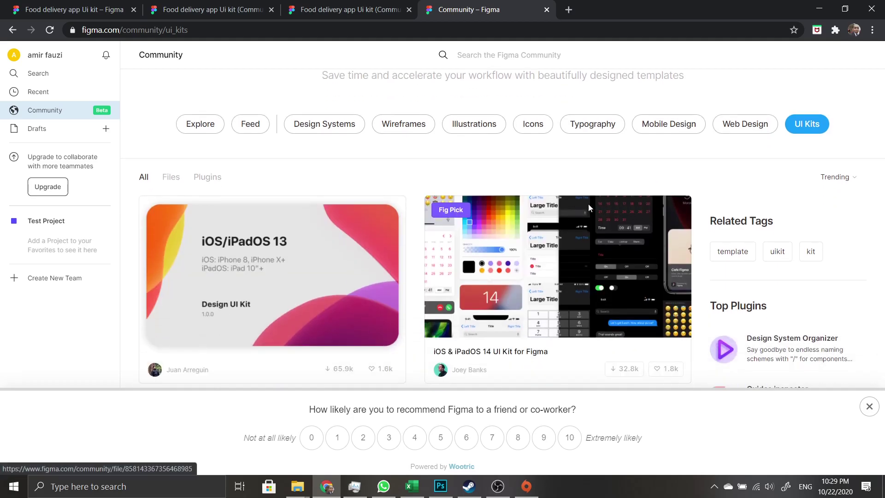
pyautogui.scroll(-7, 571, 208)
pyautogui.scroll(10, 574, 214)
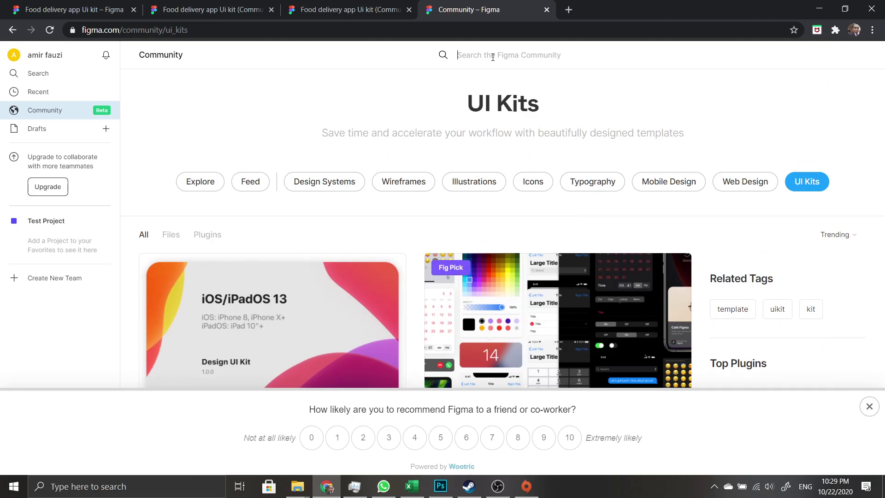
# - Search the Community for "android ui kits" and shorten the query to "android ui"
pyautogui.click(493, 57)
pyautogui.write('android ui kits')
pyautogui.press('Return')
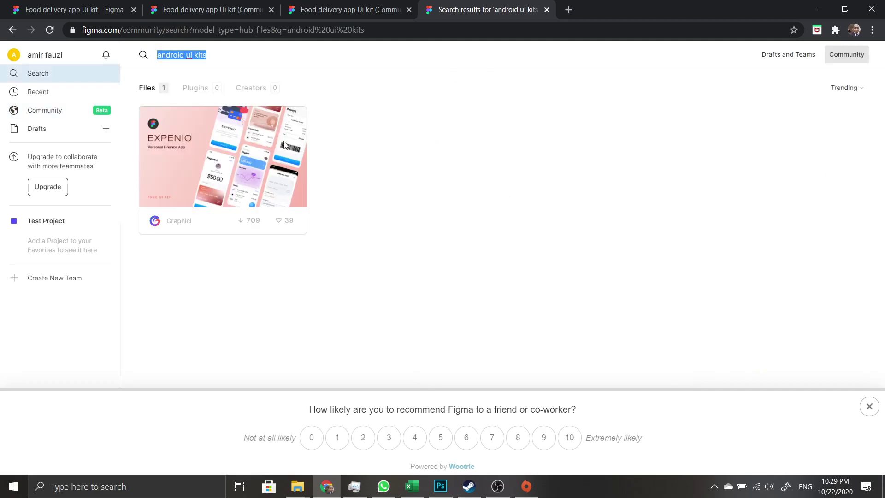
pyautogui.click(242, 57)
pyautogui.press('BackSpace')
pyautogui.press('BackSpace')
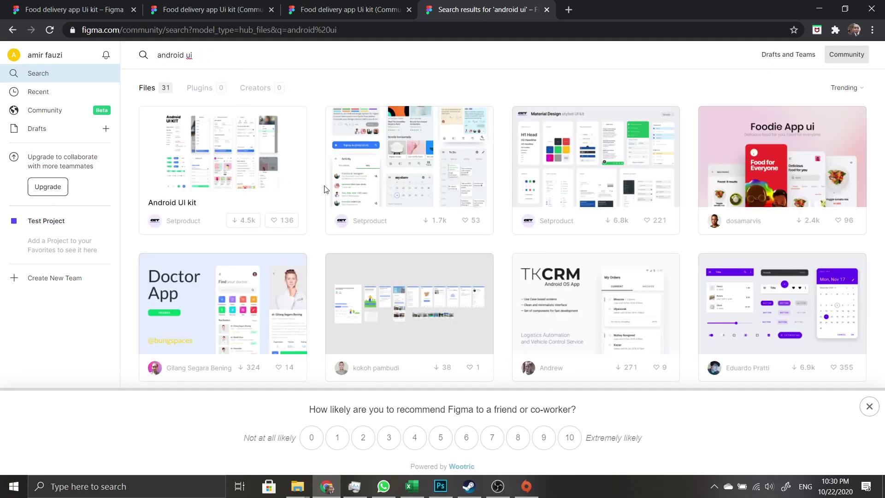
# - Open the Foodie App ui result and duplicate the Food delivery app Ui kit into the drafts
pyautogui.click(794, 141)
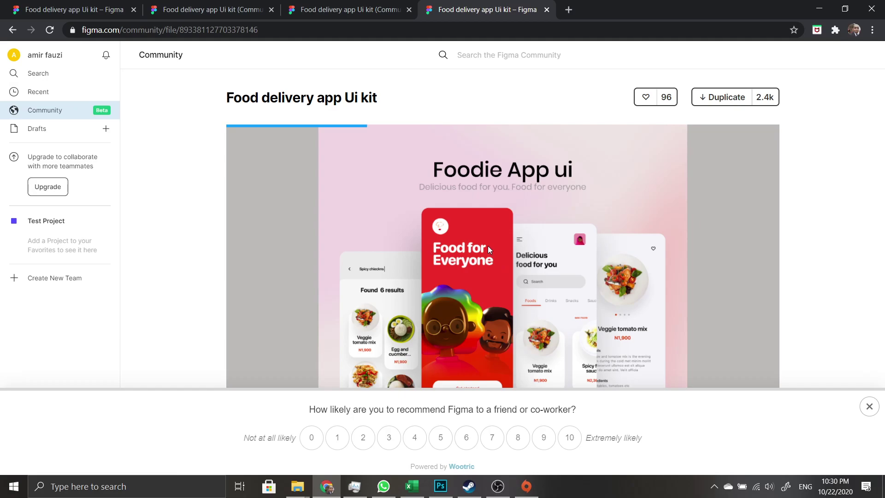
pyautogui.scroll(-3, 488, 245)
pyautogui.scroll(3, 559, 237)
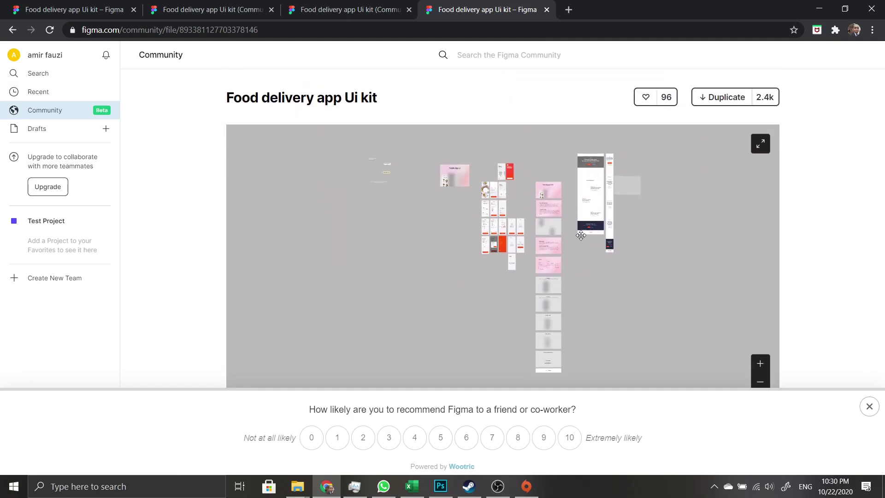
pyautogui.click(720, 101)
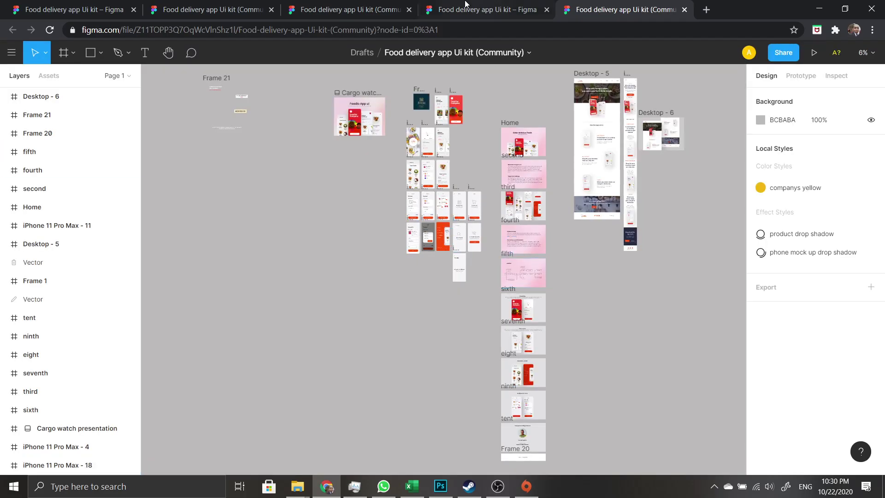
# - Review the Food delivery app Ui kit's Community page, including its description, tags and licence details, and dismiss the recommendation survey
pyautogui.click(466, 4)
pyautogui.click(397, 9)
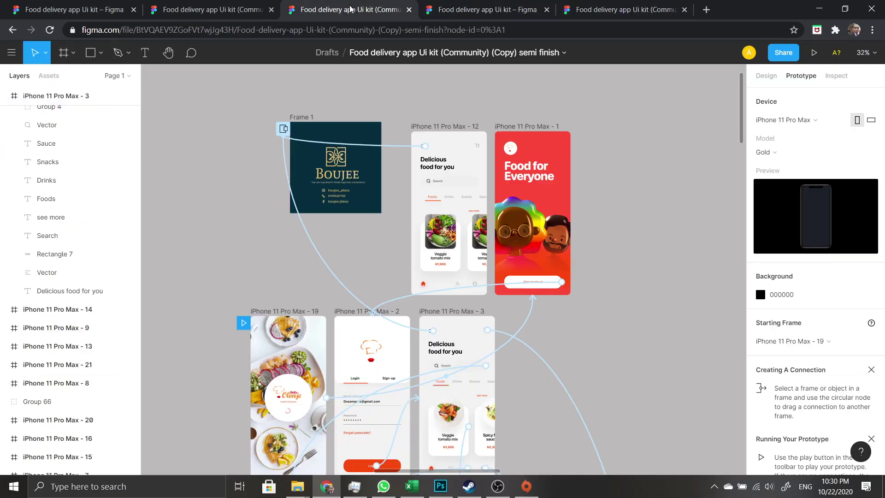
pyautogui.click(515, 8)
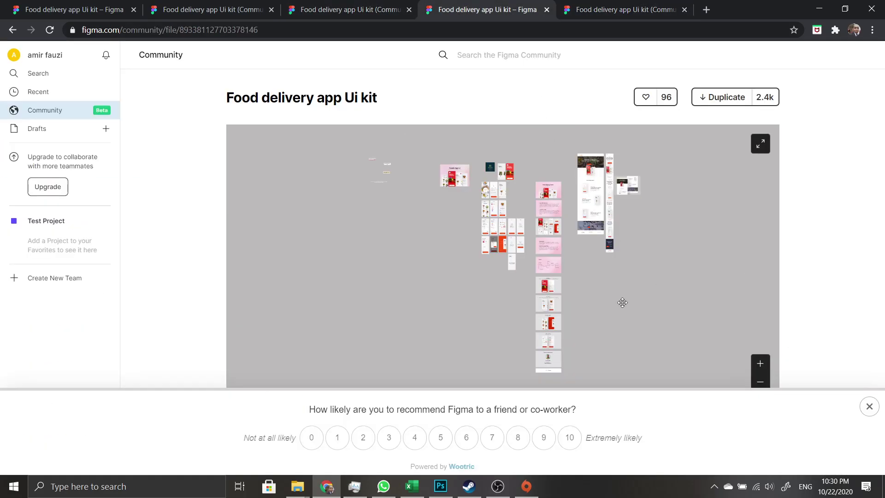
pyautogui.scroll(-11, 622, 302)
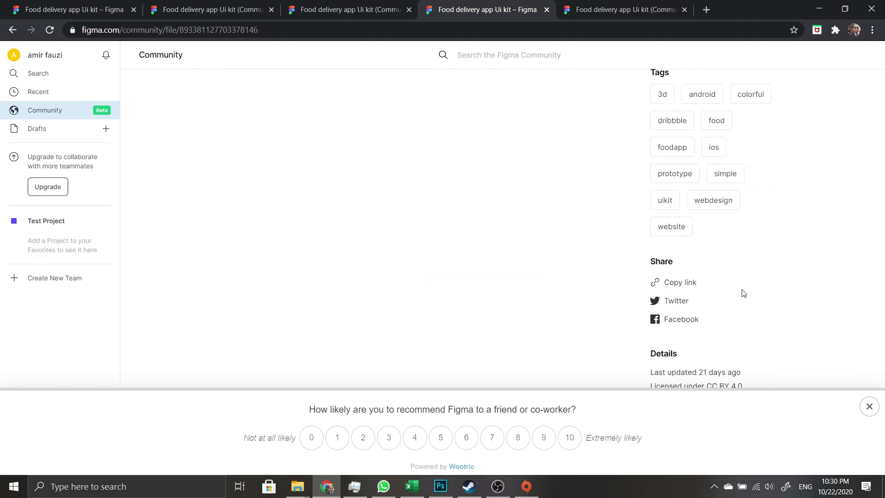
pyautogui.click(869, 406)
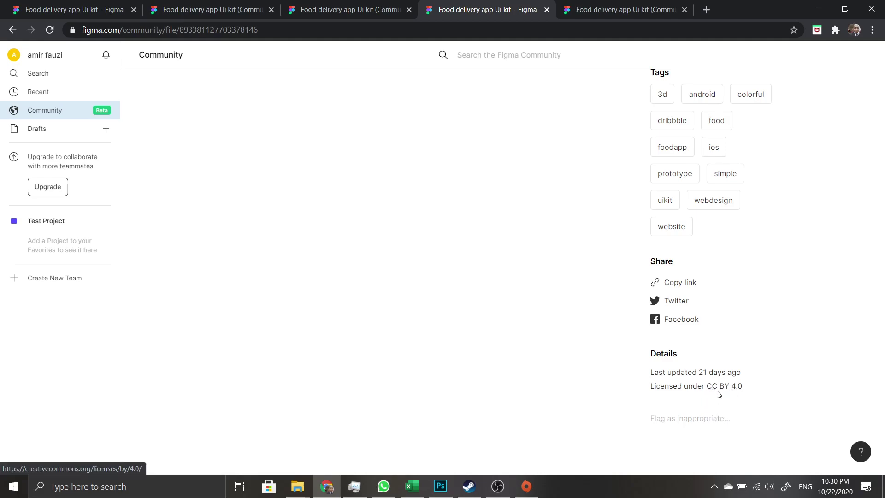
pyautogui.scroll(6, 718, 395)
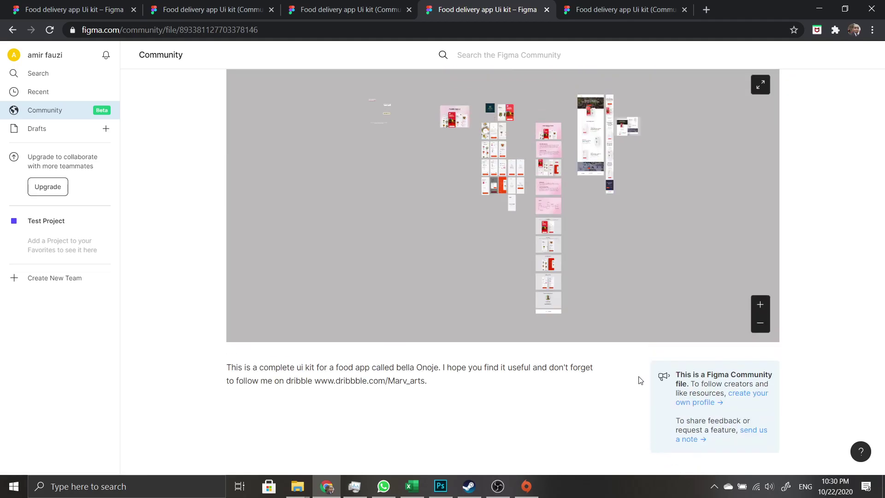
pyautogui.scroll(2, 643, 380)
# - Examine the frames in the duplicated Food delivery app Ui kit, closing in on the iPhone 11 Pro Max screens
pyautogui.click(599, 9)
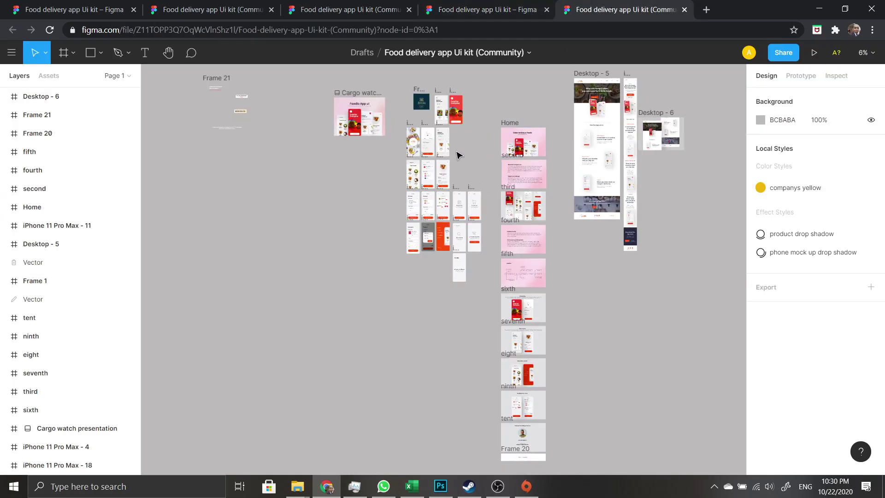
pyautogui.scroll(3, 458, 183)
pyautogui.moveTo(310, 138); pyautogui.dragTo(184, 252)
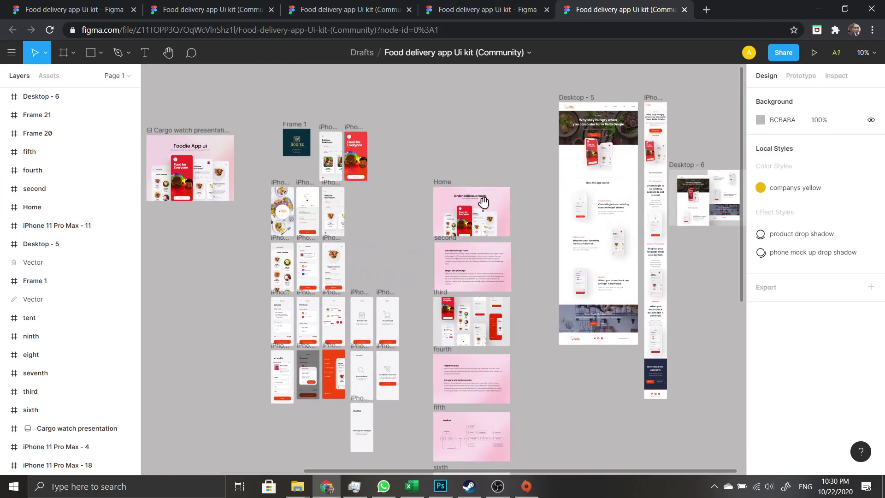
pyautogui.moveTo(549, 352); pyautogui.dragTo(497, 388)
pyautogui.moveTo(475, 240); pyautogui.dragTo(551, 161)
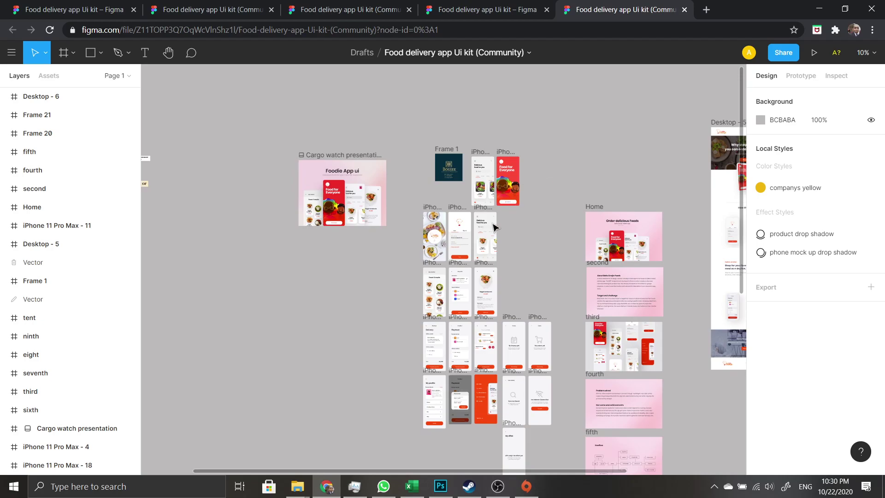
pyautogui.scroll(5, 493, 228)
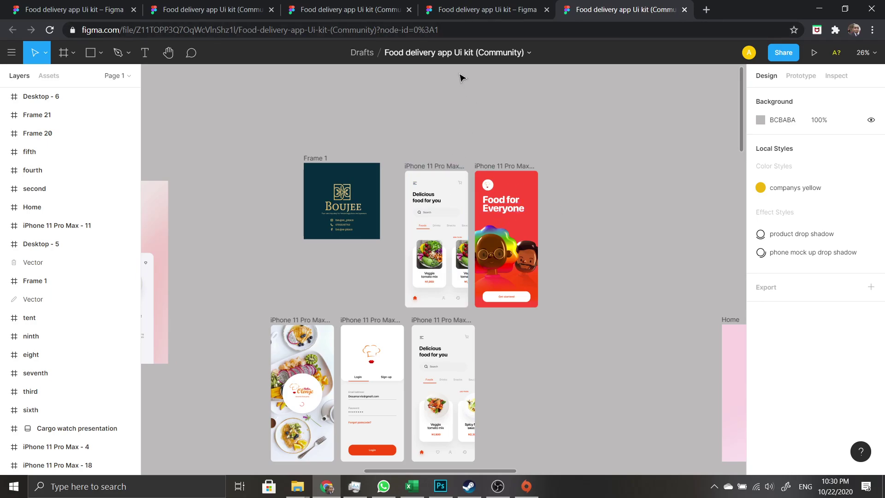
# - Switch to the "semi finish" copy of the Food delivery app Ui kit and play its prototype
pyautogui.click(397, 5)
pyautogui.moveTo(607, 365); pyautogui.dragTo(605, 315)
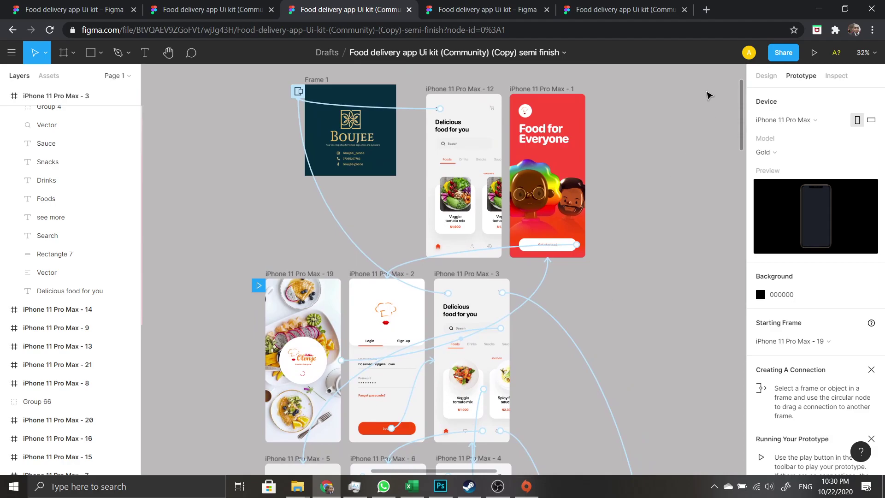
pyautogui.click(814, 53)
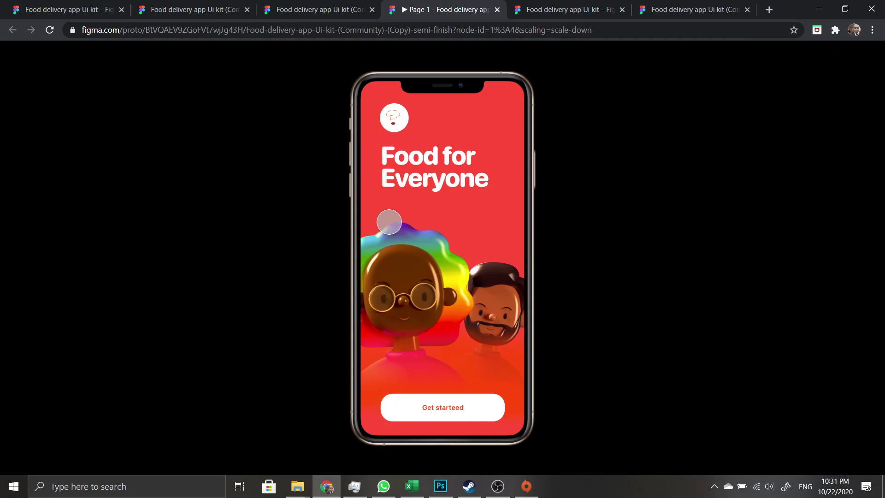
# - Test the prototype from Get started through Login to the food home screen, and open and close the menu overlay
pyautogui.click(479, 413)
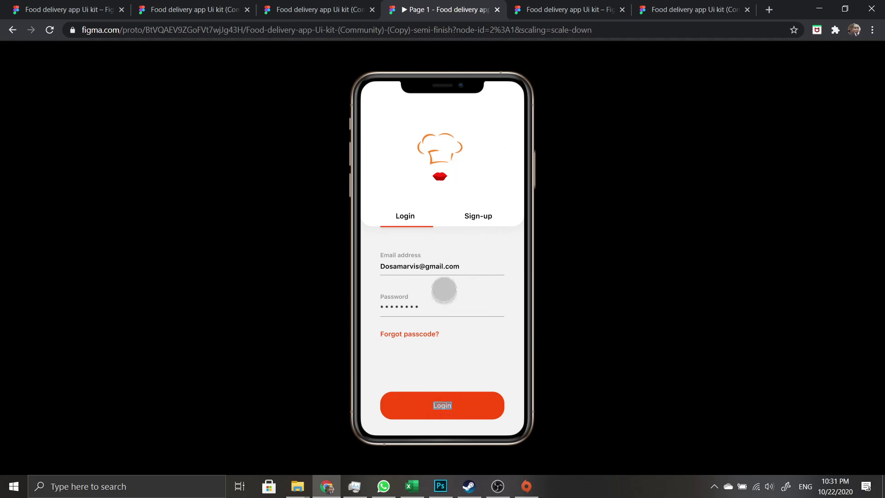
pyautogui.click(440, 405)
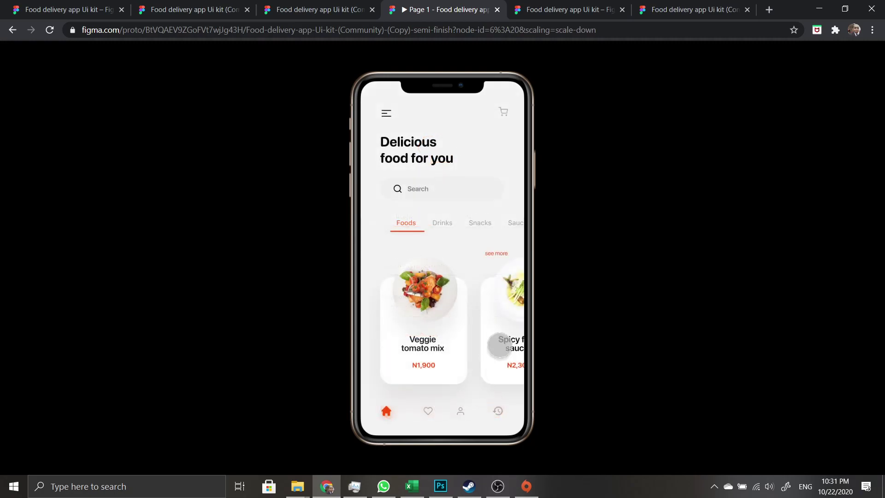
pyautogui.click(386, 113)
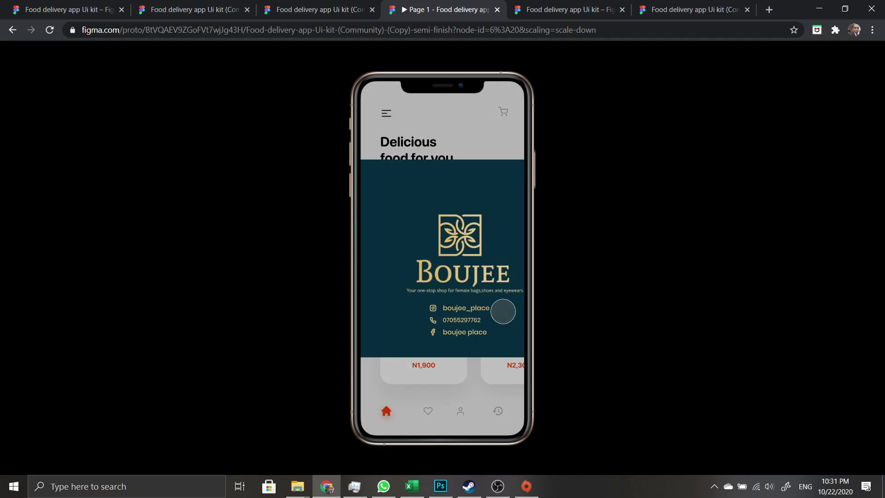
pyautogui.click(441, 118)
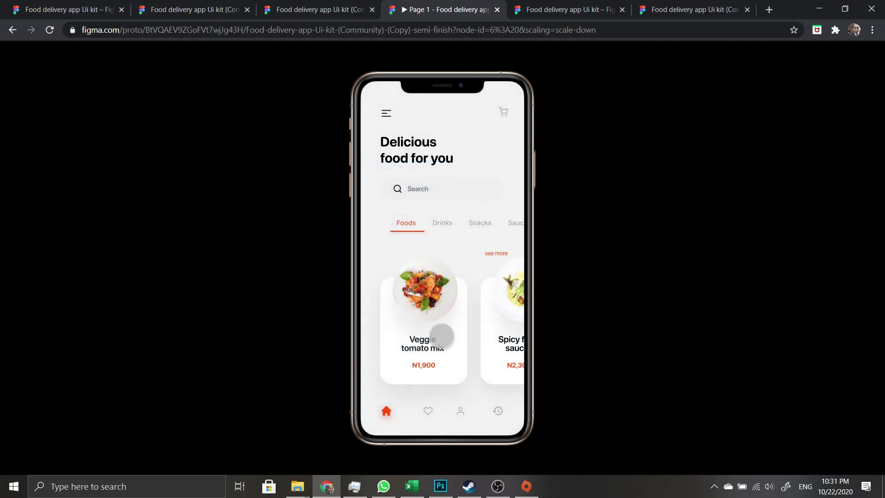
# - Test the prototype's search results and Orders screens from the food home screen, returning home from each
pyautogui.click(442, 200)
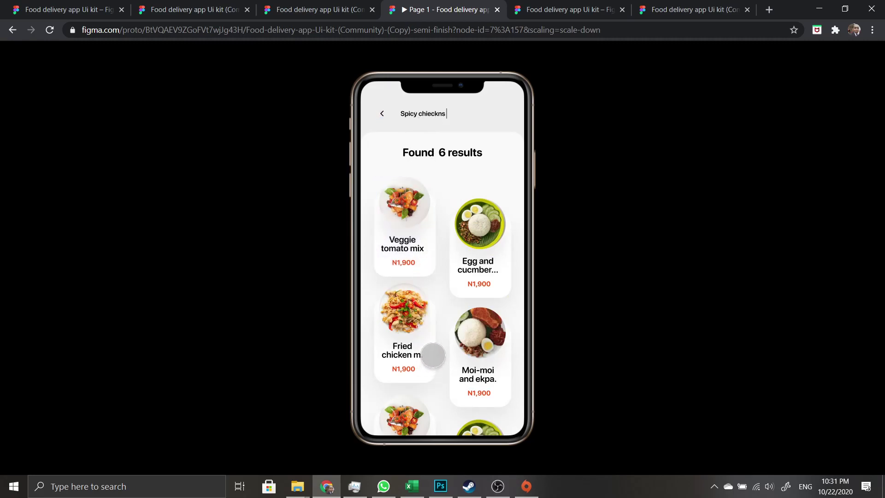
pyautogui.click(376, 114)
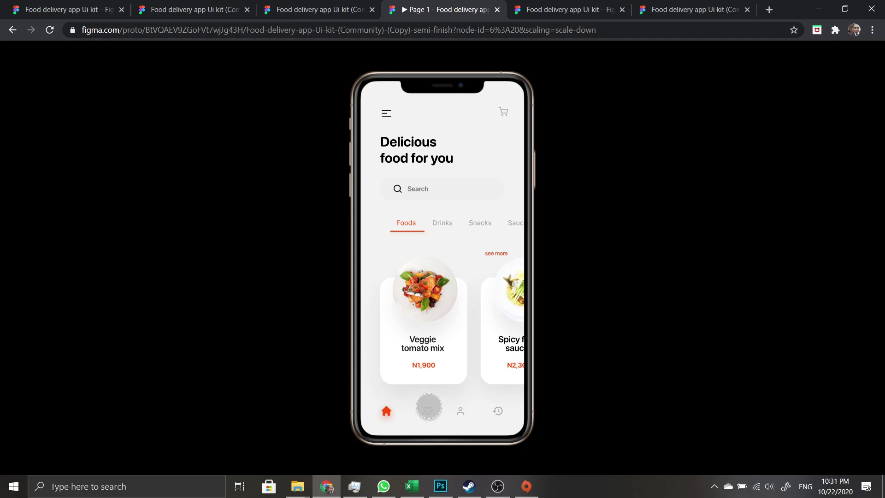
pyautogui.click(456, 409)
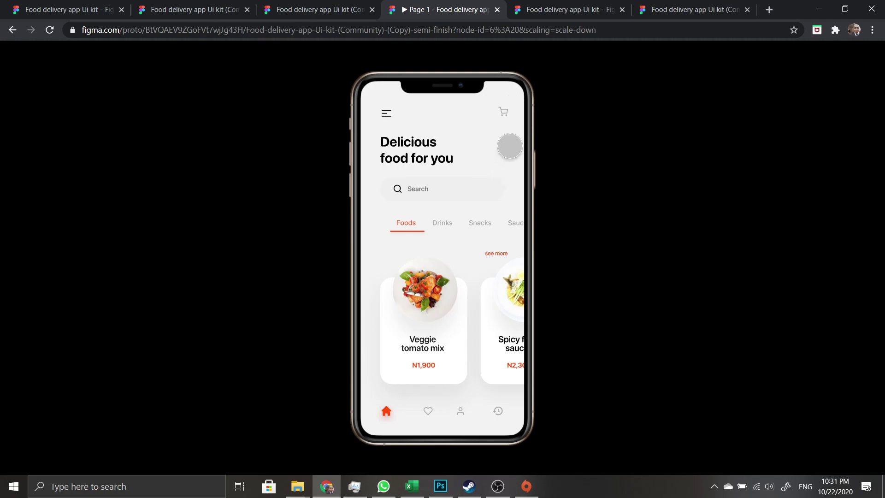
pyautogui.click(506, 111)
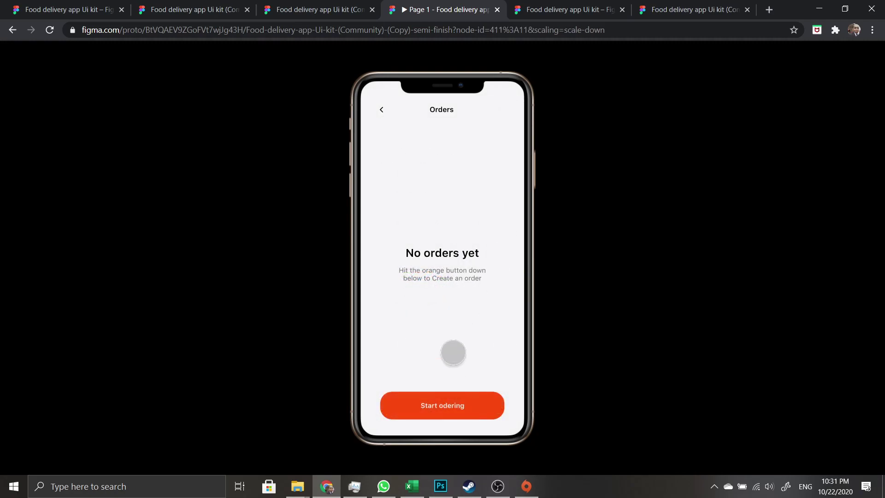
pyautogui.click(447, 403)
pyautogui.click(374, 103)
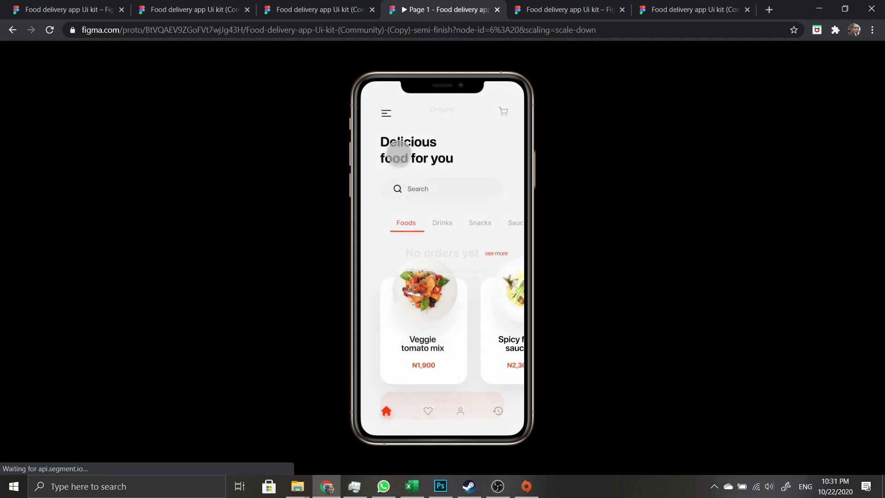
# - Test the My profile screen and its personal details page in the prototype, and return to the food home screen
pyautogui.click(457, 412)
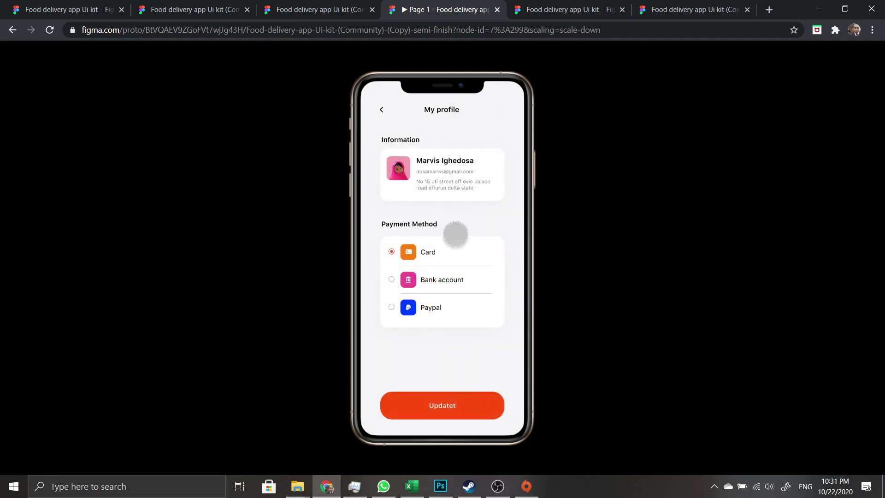
pyautogui.click(434, 174)
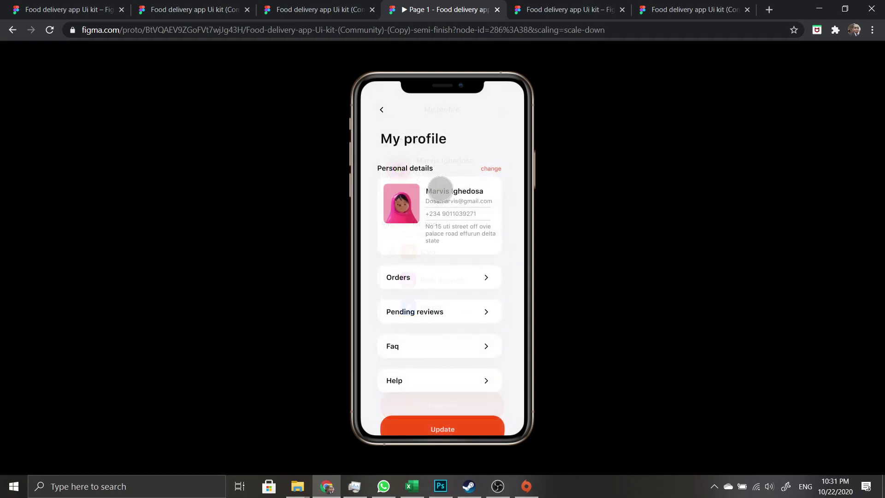
pyautogui.click(381, 110)
pyautogui.click(385, 113)
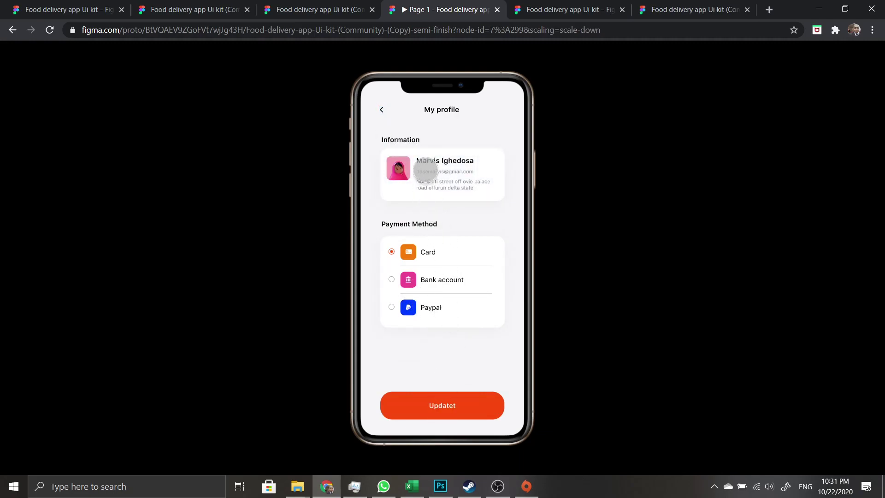
pyautogui.click(381, 109)
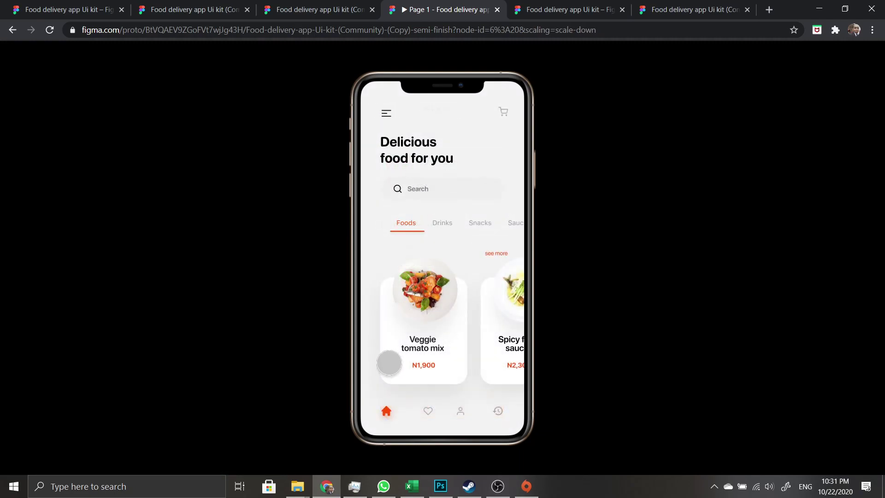
# - Retest the search, profile and cart links on the prototype's food home screen
pyautogui.click(420, 184)
pyautogui.moveTo(438, 354); pyautogui.dragTo(437, 306)
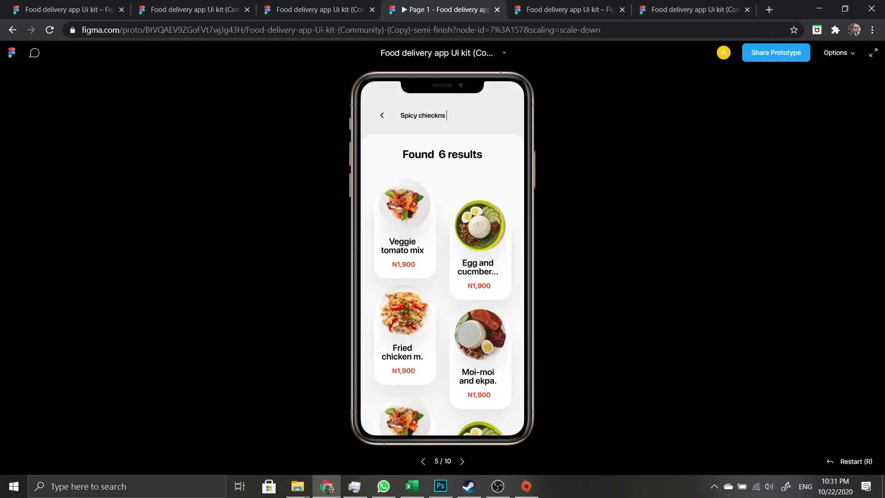
pyautogui.click(379, 115)
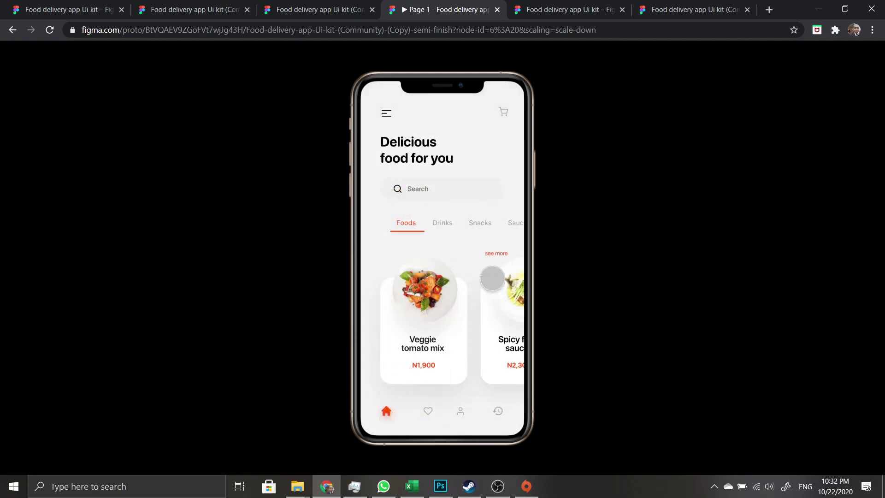
pyautogui.click(450, 240)
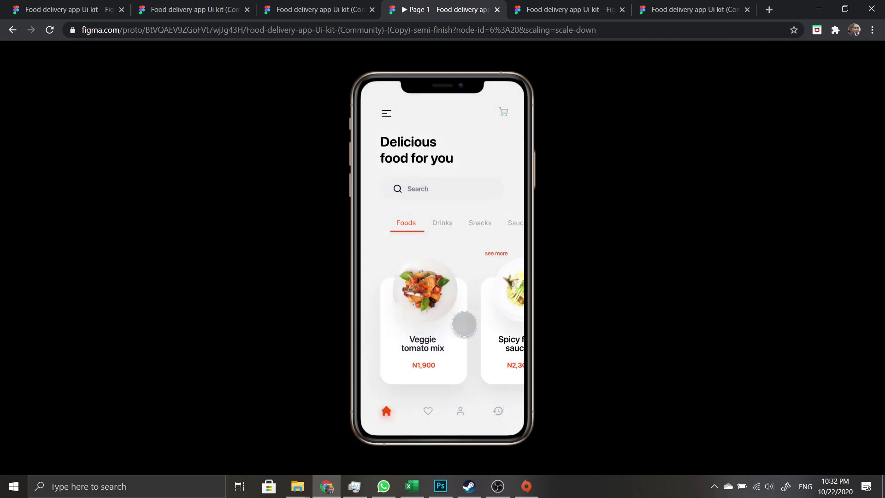
pyautogui.click(459, 410)
pyautogui.click(390, 119)
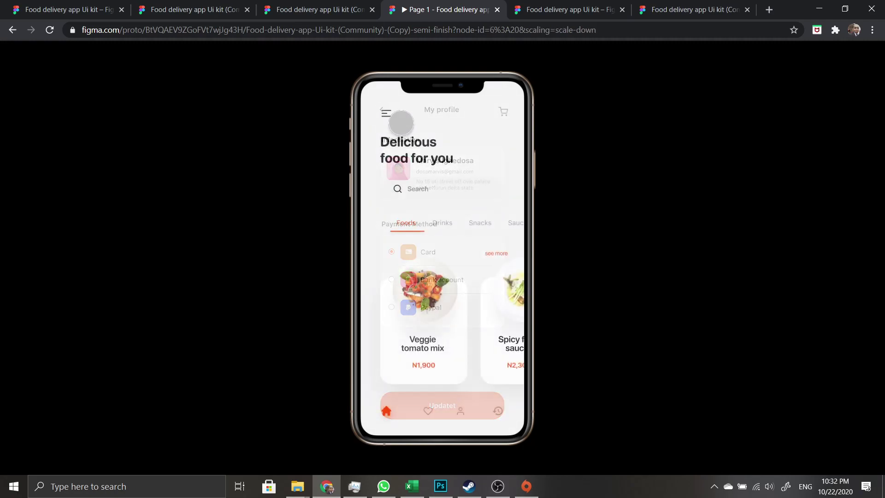
pyautogui.click(497, 112)
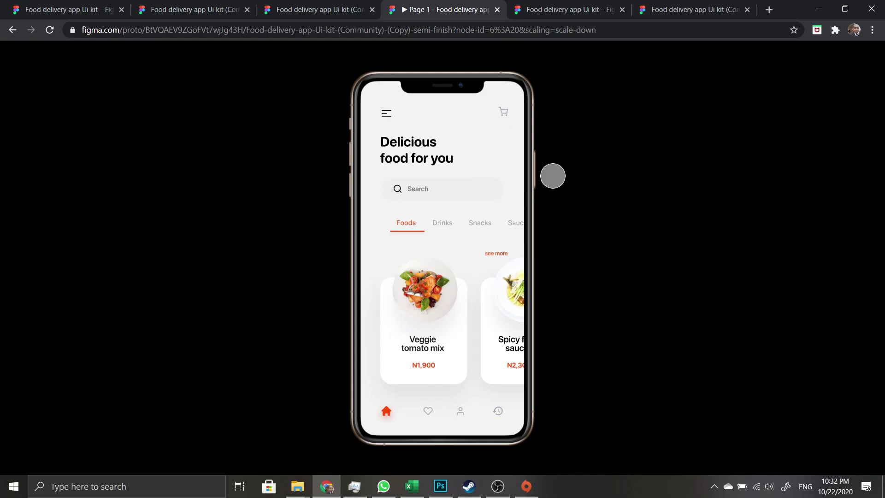
# - Close the prototype preview and switch to the unlinked Food delivery app Ui kit (Community) draft, closing in on its splash and login frames
pyautogui.click(496, 10)
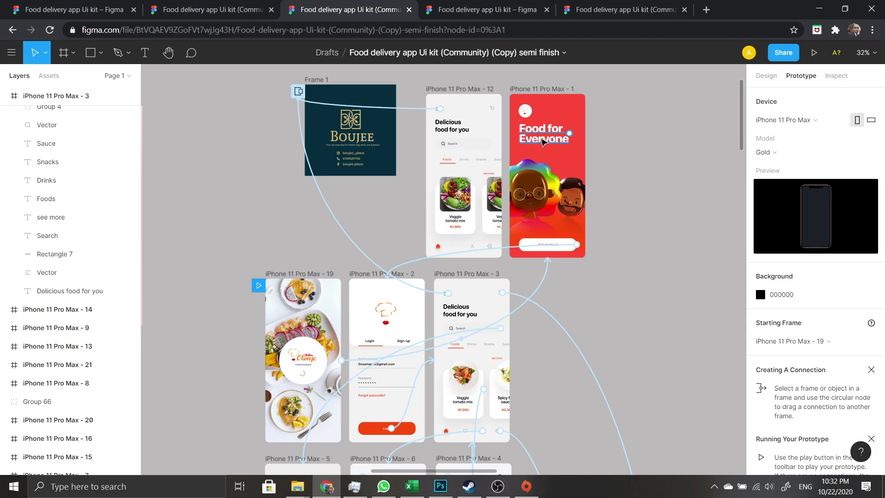
pyautogui.click(628, 7)
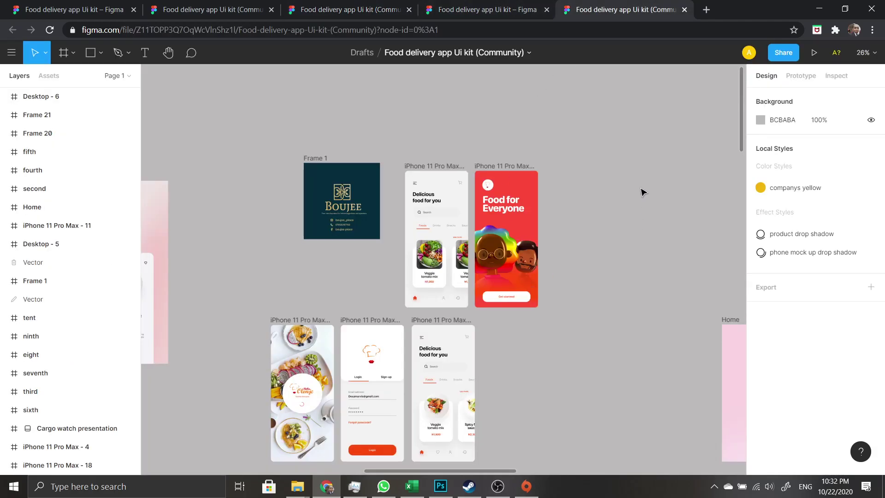
pyautogui.scroll(-3, 600, 212)
pyautogui.scroll(3, 546, 226)
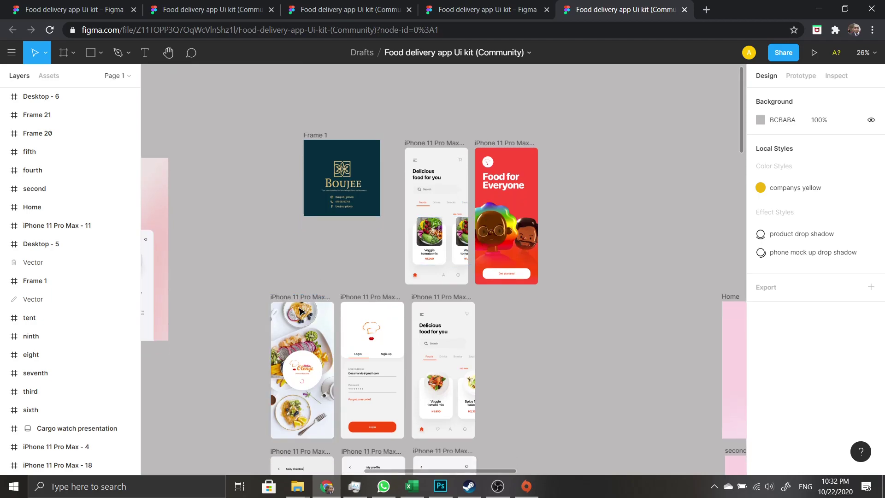
pyautogui.scroll(5, 360, 310)
pyautogui.moveTo(299, 218); pyautogui.dragTo(474, 114)
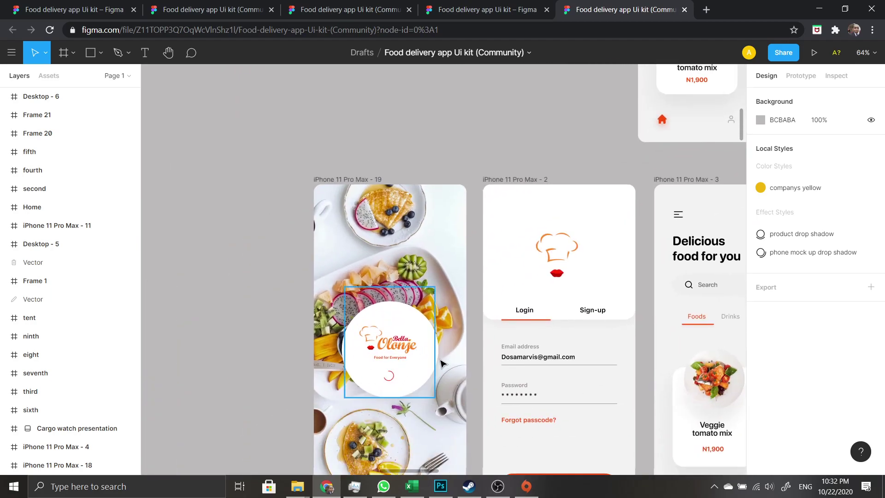
pyautogui.scroll(3, 442, 366)
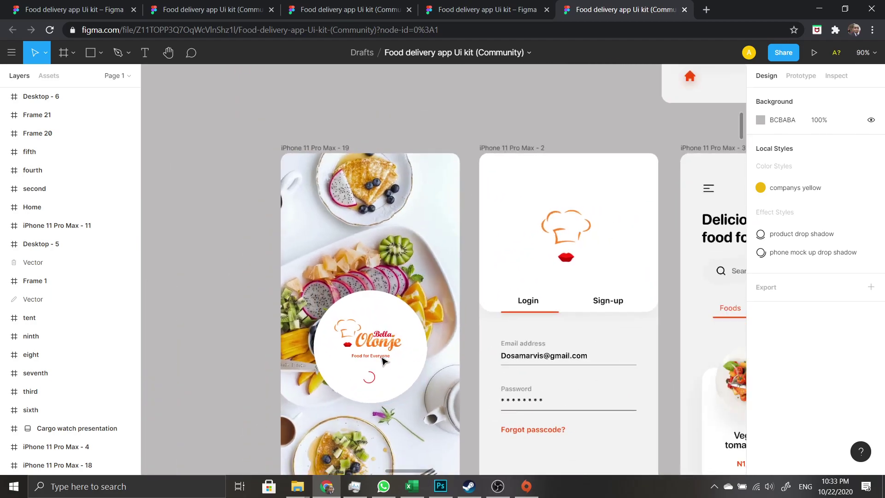
pyautogui.scroll(-3, 394, 350)
pyautogui.scroll(-3, 424, 354)
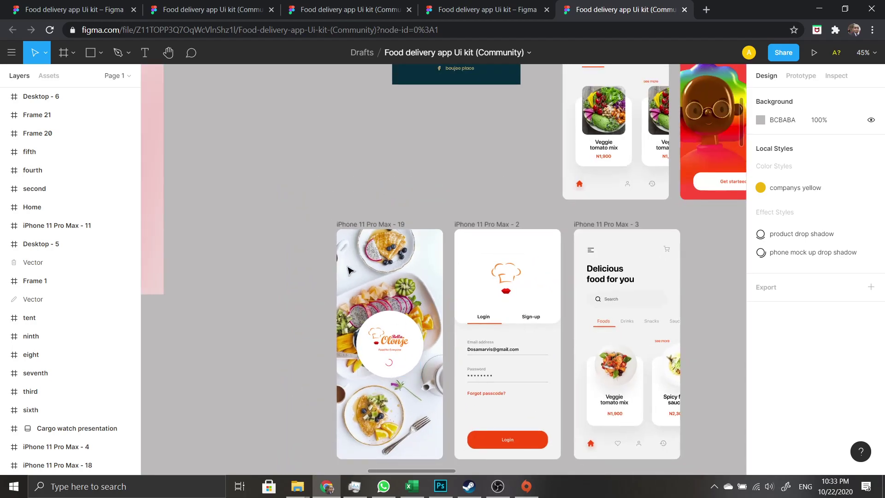
# - Select the iPhone 11 Pro Max - 19 splash frame
pyautogui.click(387, 229)
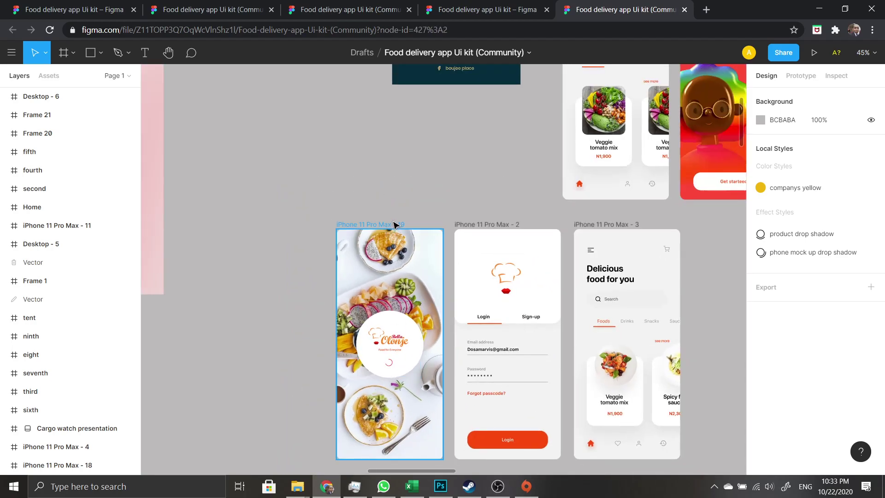
pyautogui.click(394, 225)
pyautogui.click(482, 190)
pyautogui.click(400, 225)
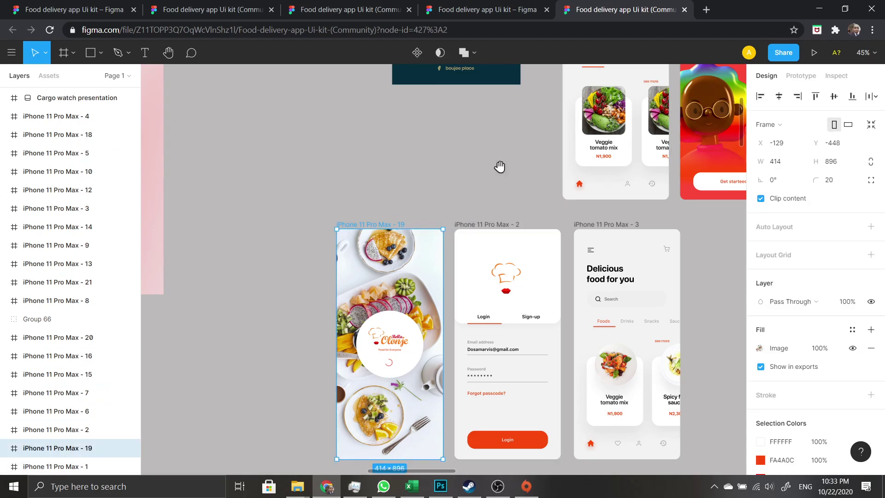
pyautogui.moveTo(500, 167); pyautogui.dragTo(450, 152)
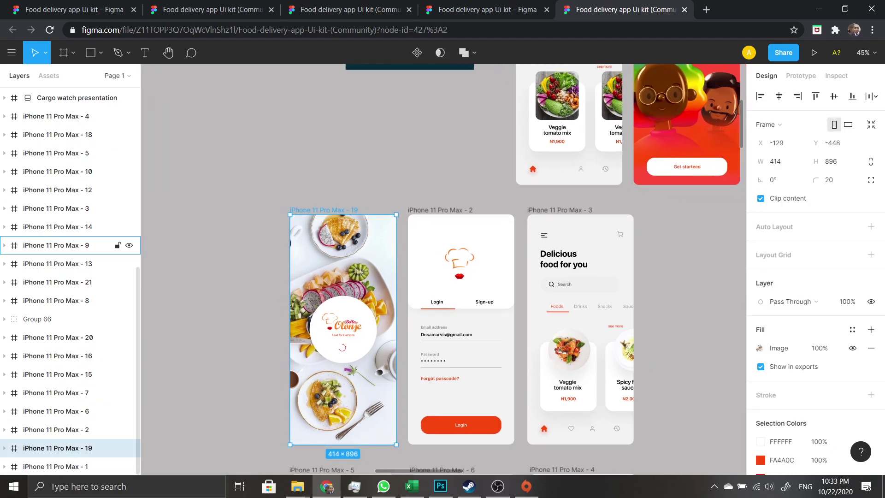
# - View the Frame and Slice tool options, keeping the iPhone 11 Pro Max - 19 frame selected
pyautogui.click(75, 50)
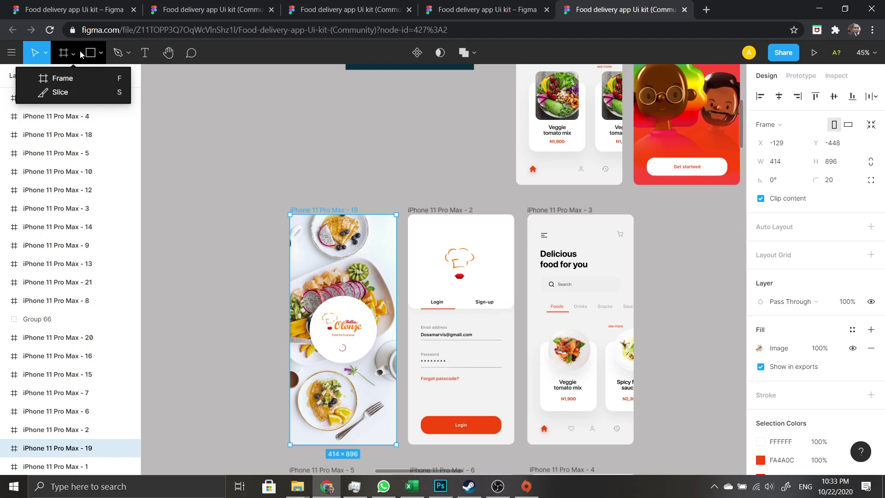
pyautogui.click(266, 109)
pyautogui.click(329, 210)
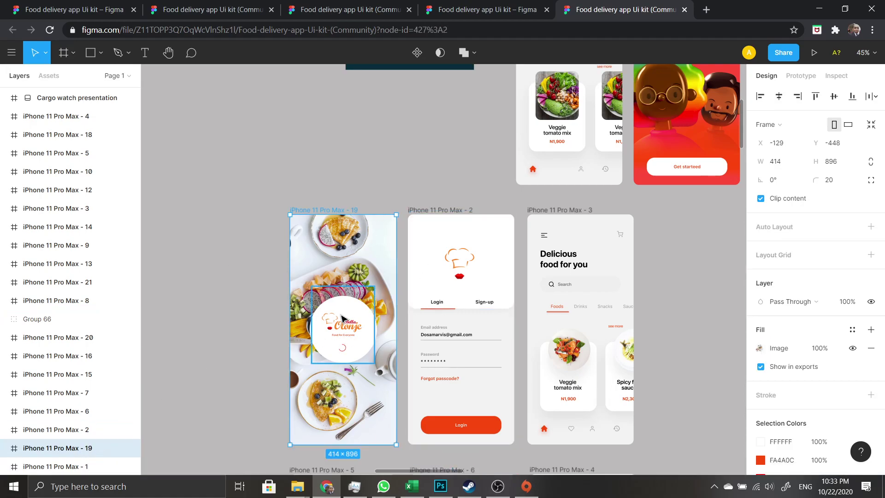
# - Switch to prototyping and connect the iPhone 11 Pro Max - 19 splash frame to iPhone 11 Pro Max - 1
pyautogui.click(809, 76)
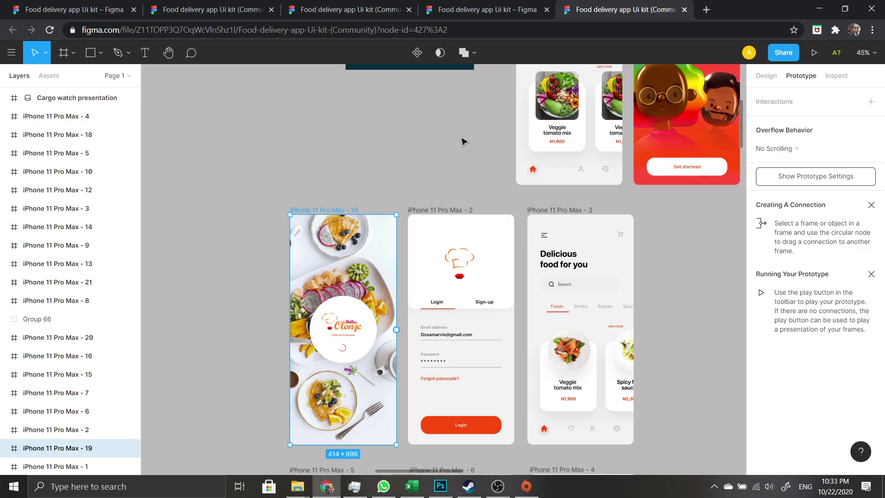
pyautogui.hscroll(2, 411, 154)
pyautogui.scroll(1, 411, 153)
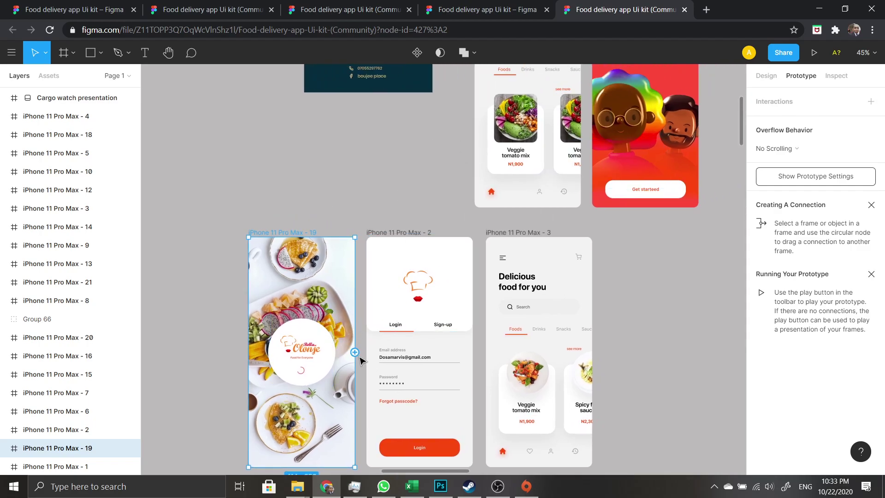
pyautogui.click(358, 195)
pyautogui.click(314, 233)
pyautogui.moveTo(355, 353); pyautogui.dragTo(664, 198)
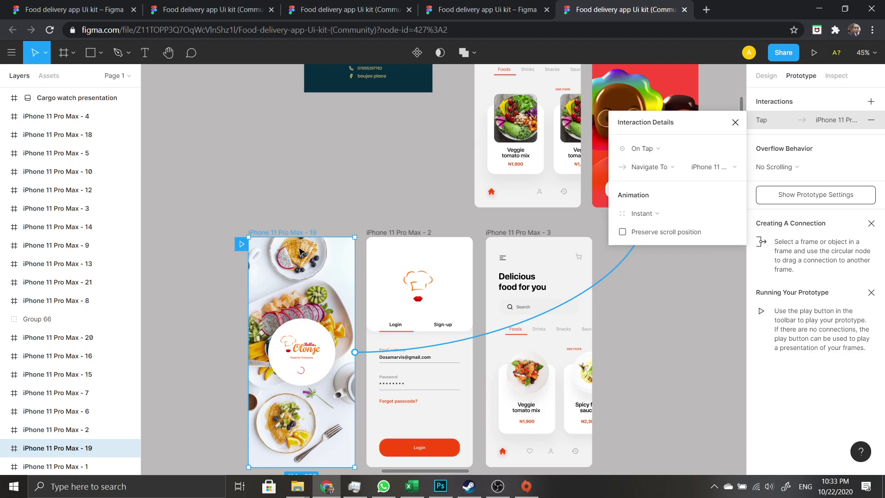
# - Set the splash interaction's trigger to After Delay at 800 ms and check its destination against the iPhone 11 Pro Max - 1 frame
pyautogui.click(652, 148)
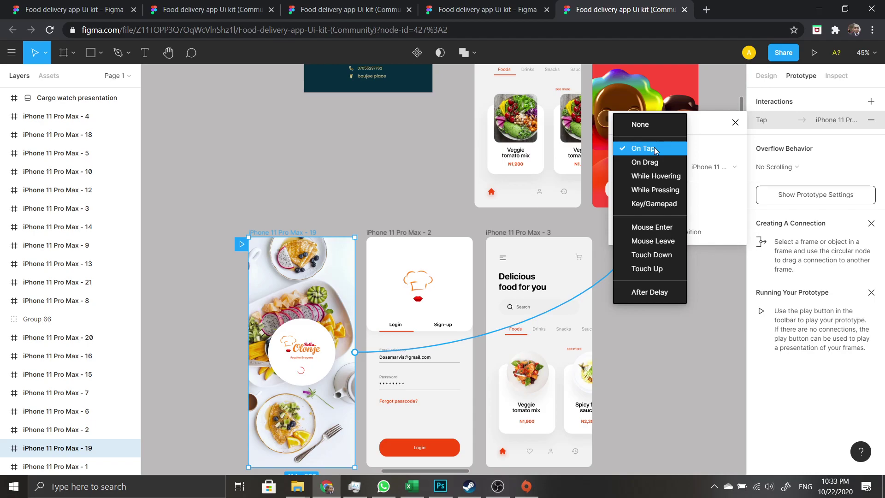
pyautogui.click(672, 293)
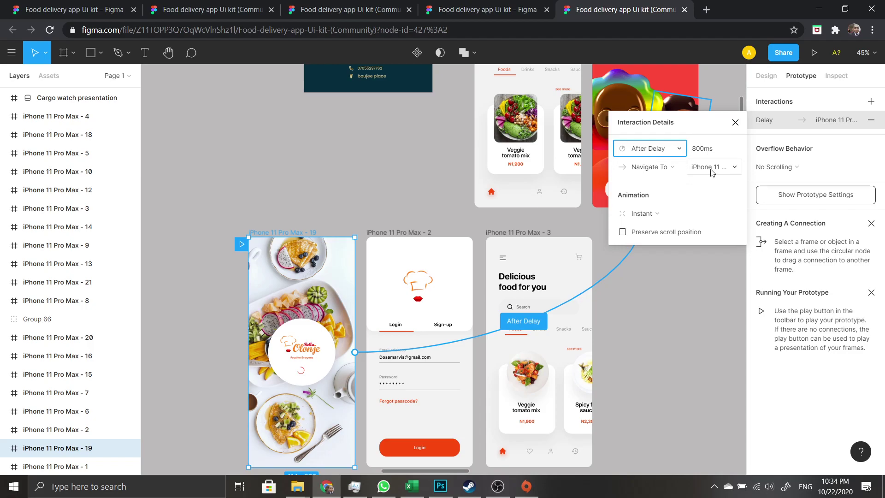
pyautogui.click(728, 168)
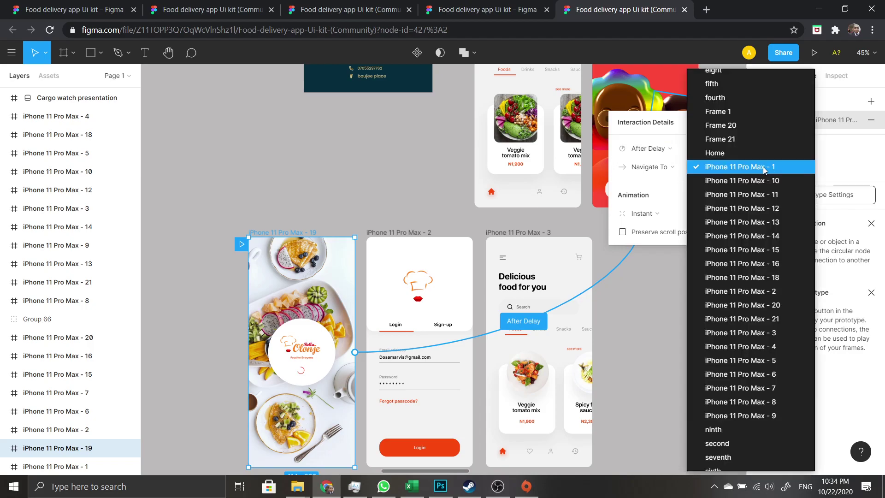
pyautogui.press('Escape')
pyautogui.moveTo(715, 83); pyautogui.dragTo(594, 264)
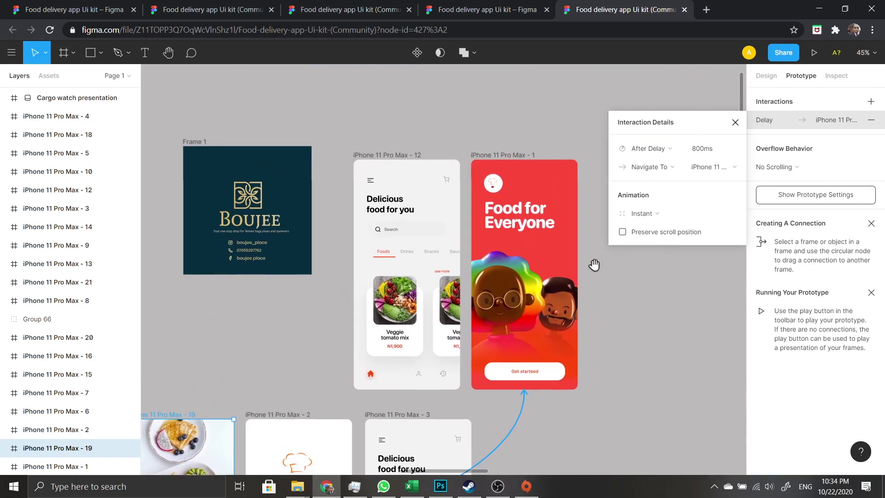
# - Give the splash interaction a Dissolve animation with Ease In easing over 300 ms
pyautogui.click(660, 218)
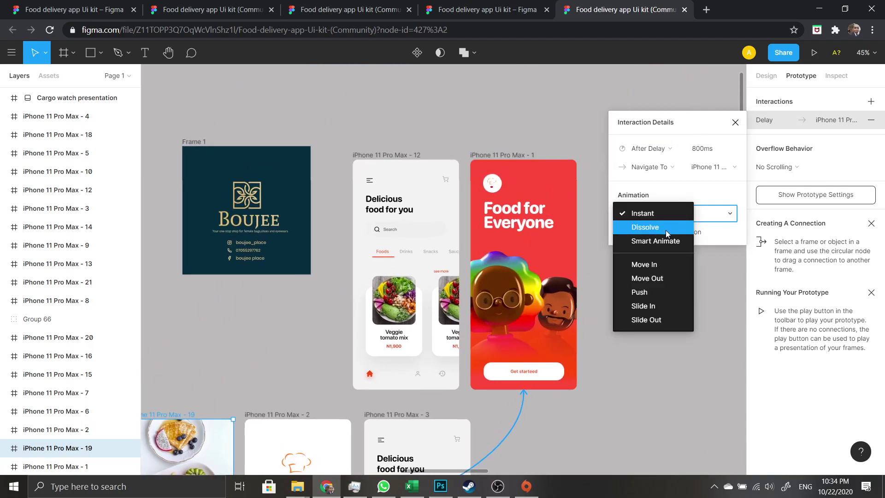
pyautogui.click(667, 229)
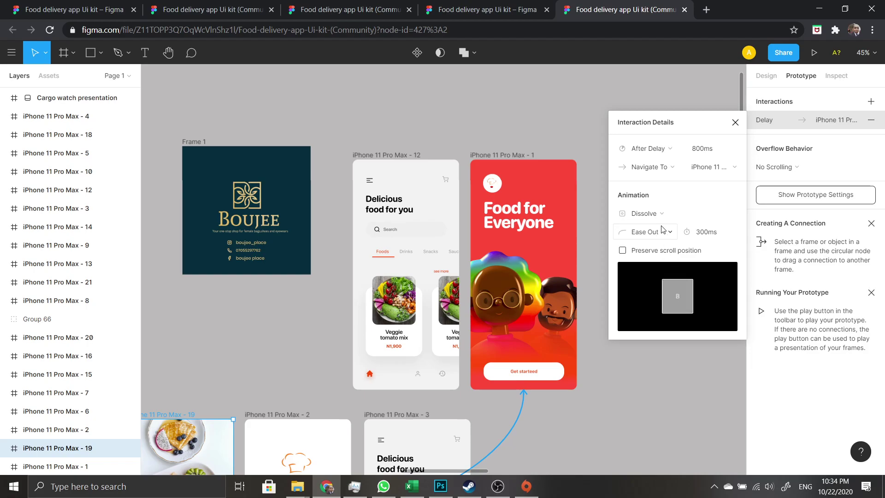
pyautogui.click(664, 234)
pyautogui.click(662, 219)
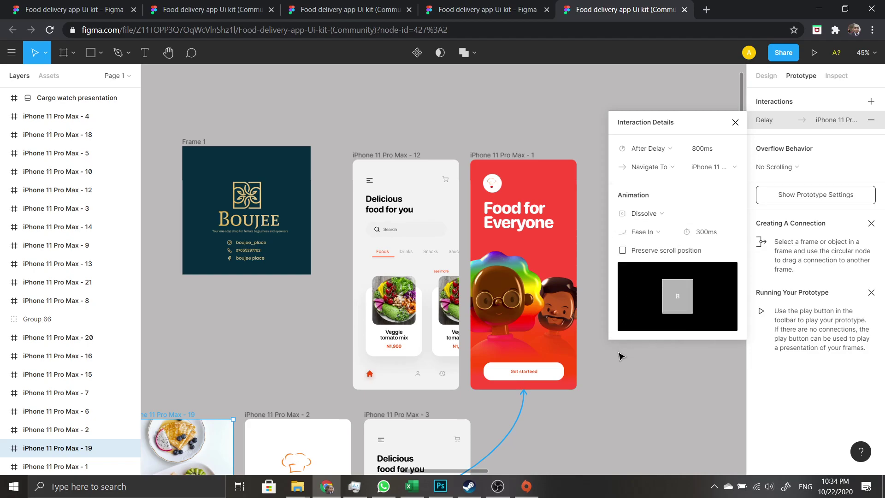
# - Connect the Get started button on iPhone 11 Pro Max - 1 to the iPhone 11 Pro Max - 2 login frame
pyautogui.click(626, 368)
pyautogui.scroll(-3, 613, 272)
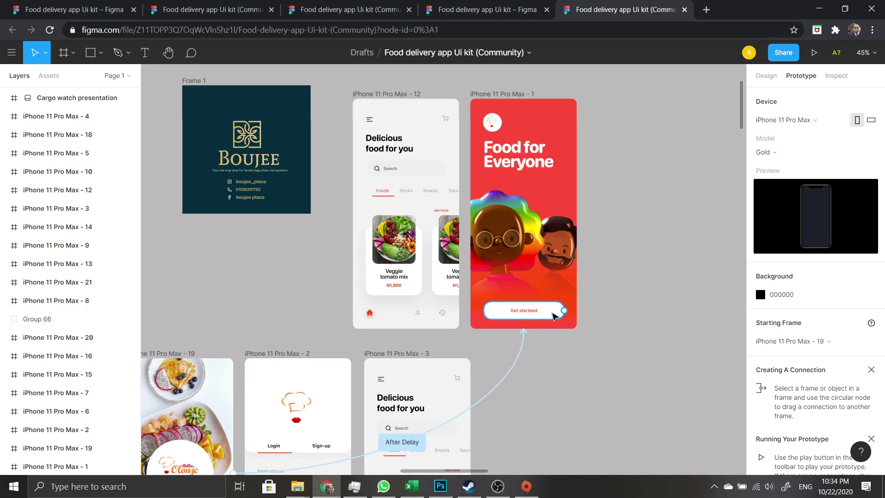
pyautogui.click(555, 316)
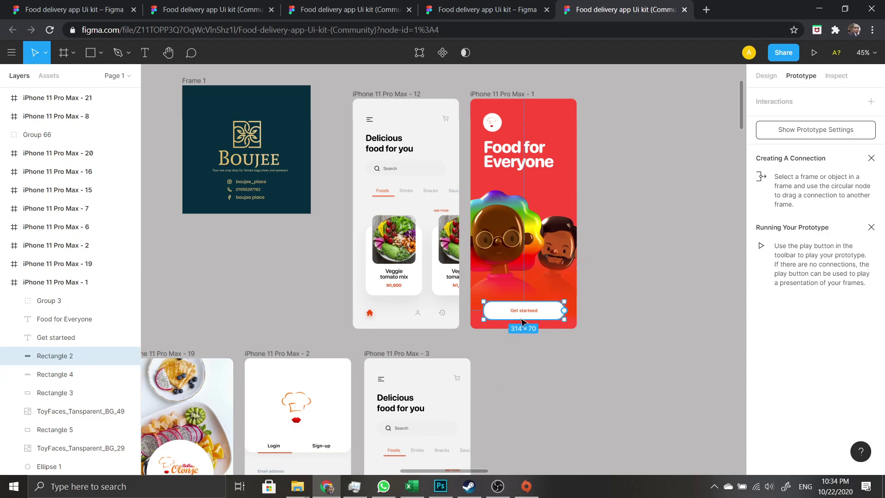
pyautogui.click(604, 251)
pyautogui.click(510, 94)
pyautogui.click(510, 93)
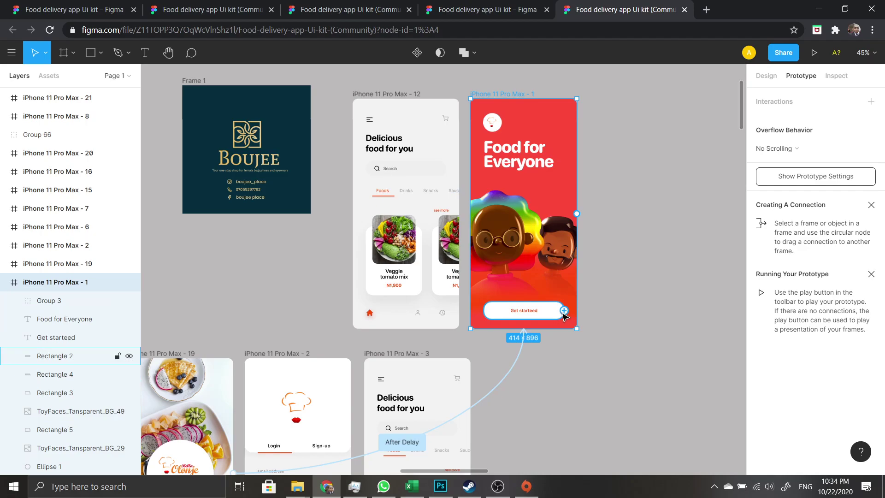
pyautogui.scroll(-3, 561, 315)
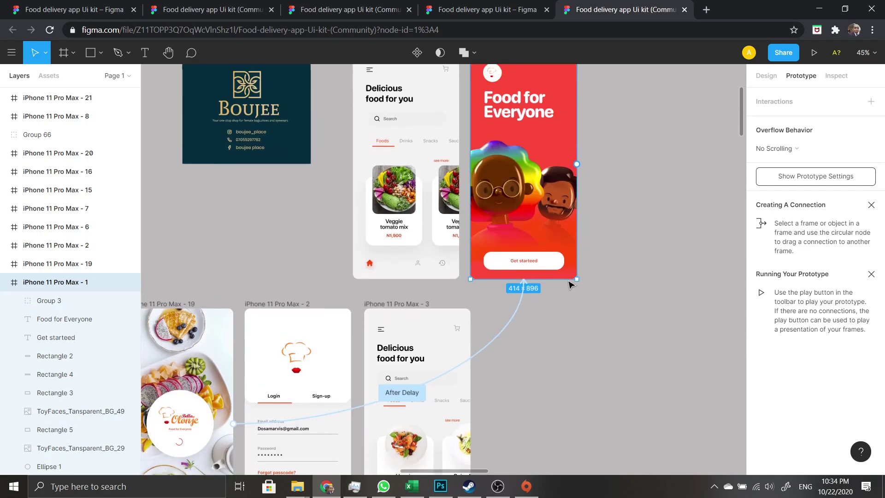
pyautogui.scroll(-4, 566, 263)
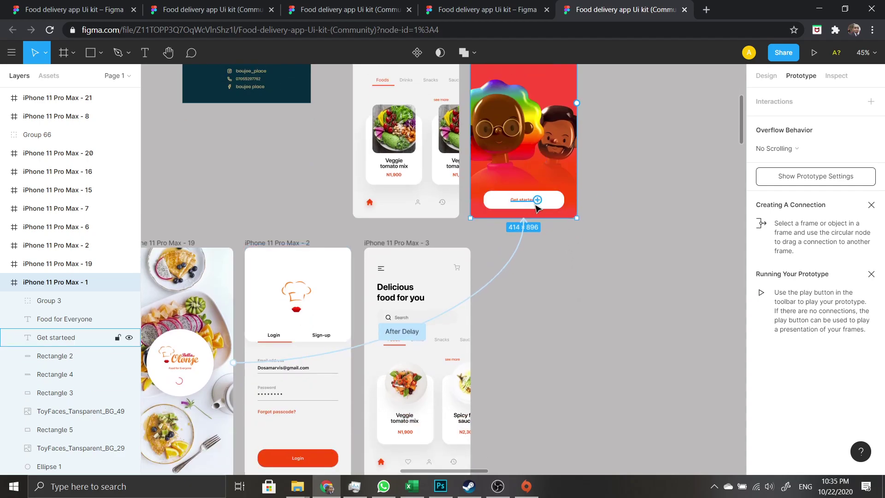
pyautogui.scroll(-3, 567, 194)
pyautogui.moveTo(563, 157); pyautogui.dragTo(309, 213)
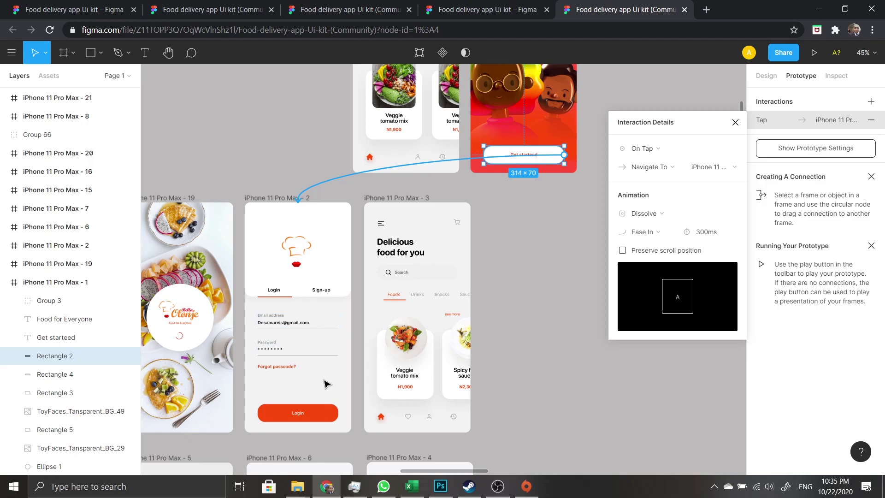
# - Try Move Out for the Get started interaction, and settle on a Move In animation with the upward direction
pyautogui.scroll(1, 325, 383)
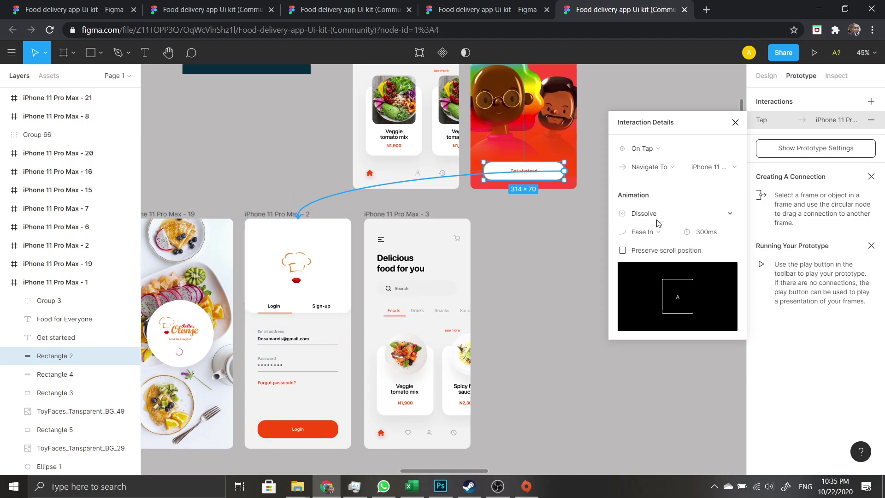
pyautogui.click(656, 214)
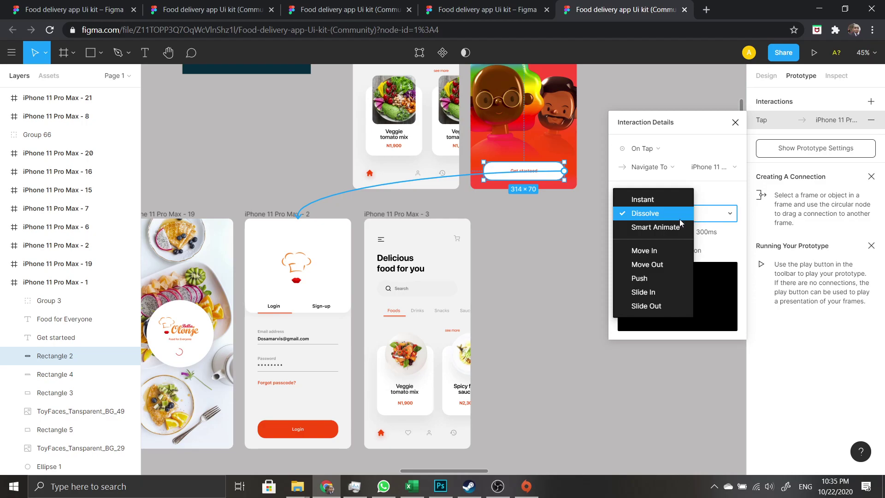
pyautogui.click(649, 253)
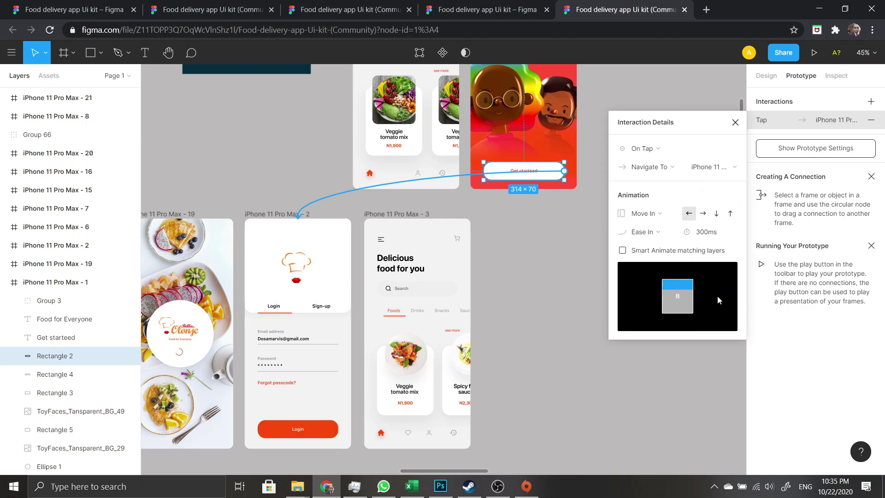
pyautogui.click(664, 214)
pyautogui.click(655, 228)
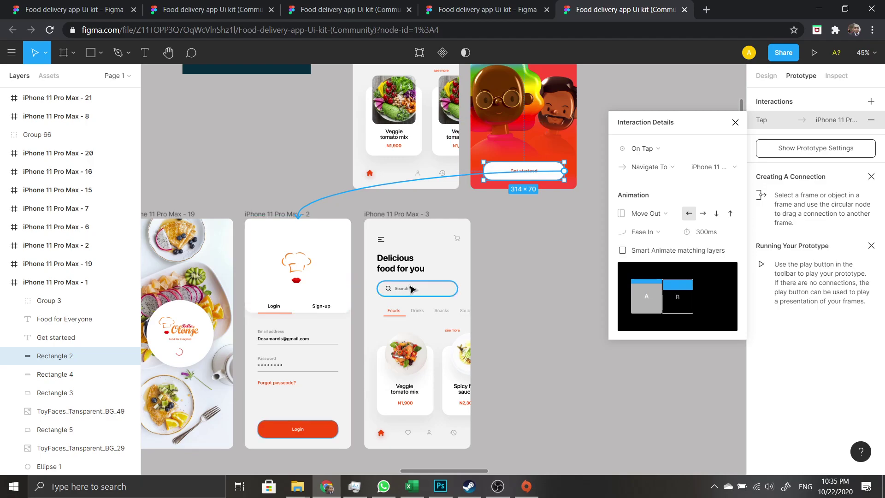
pyautogui.click(657, 223)
pyautogui.click(643, 199)
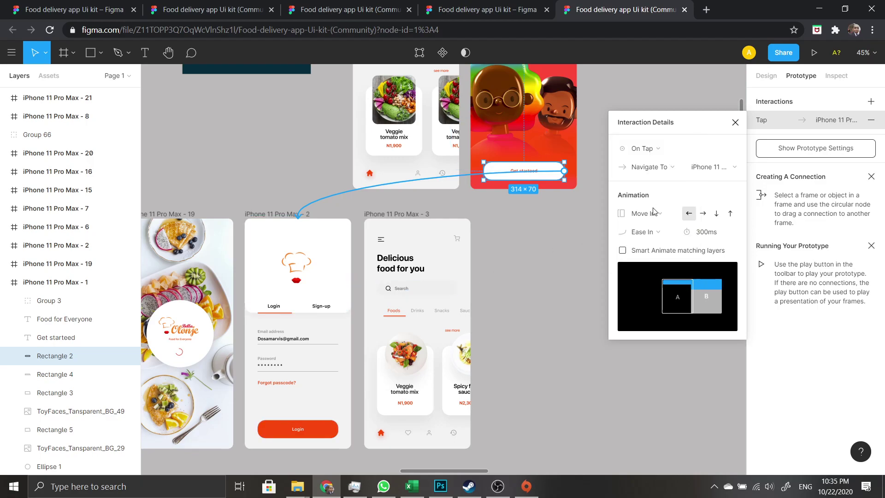
pyautogui.click(716, 214)
pyautogui.click(731, 215)
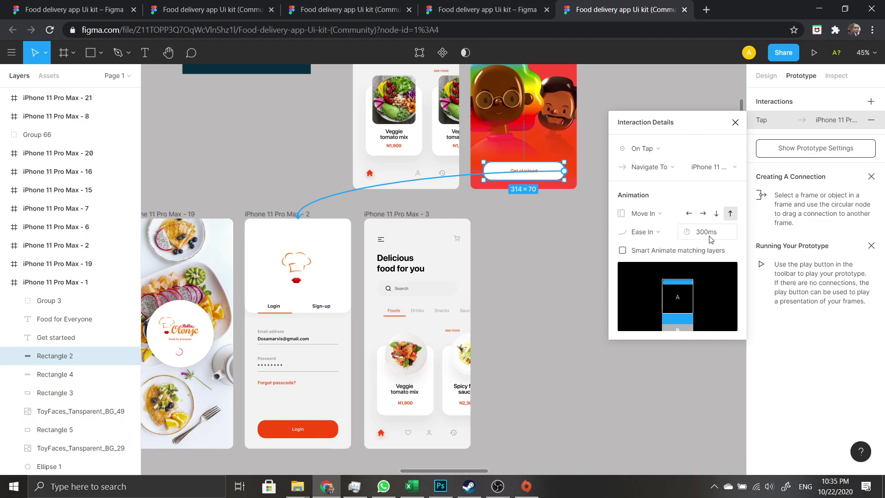
# - Try Ease Out easing on the Get started interaction and return it to Ease In
pyautogui.click(662, 232)
pyautogui.click(667, 245)
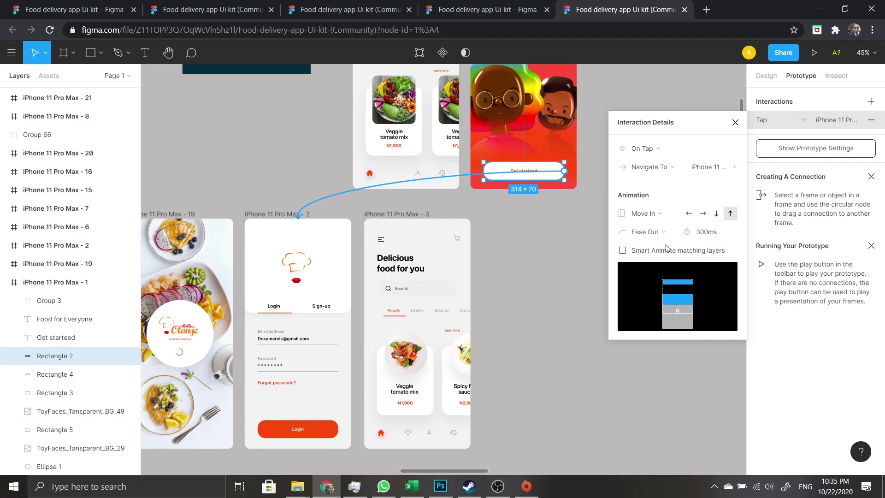
pyautogui.click(662, 233)
pyautogui.click(664, 220)
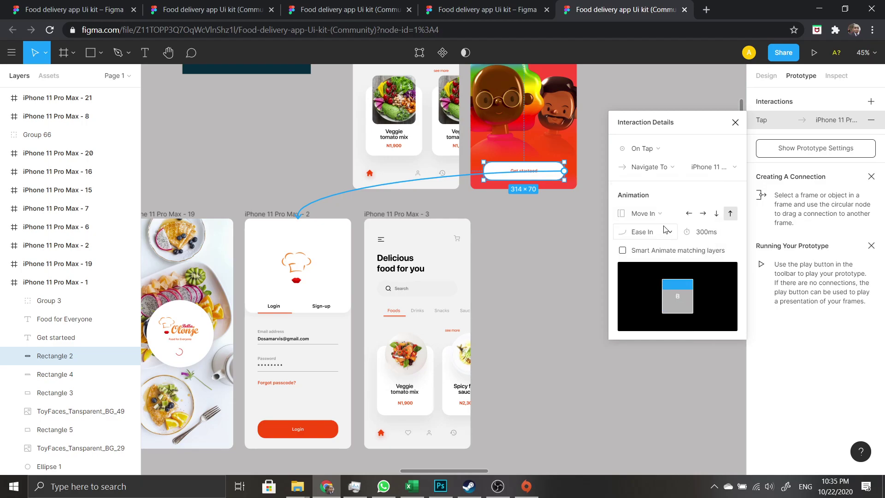
# - Review the action and trigger options of the Get started interaction, keeping Navigate To and On Tap
pyautogui.scroll(-1, 576, 252)
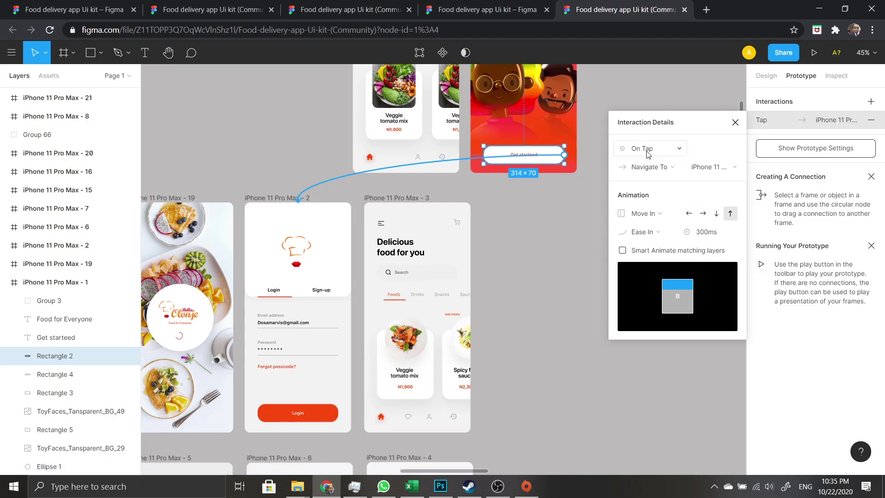
pyautogui.scroll(3, 646, 152)
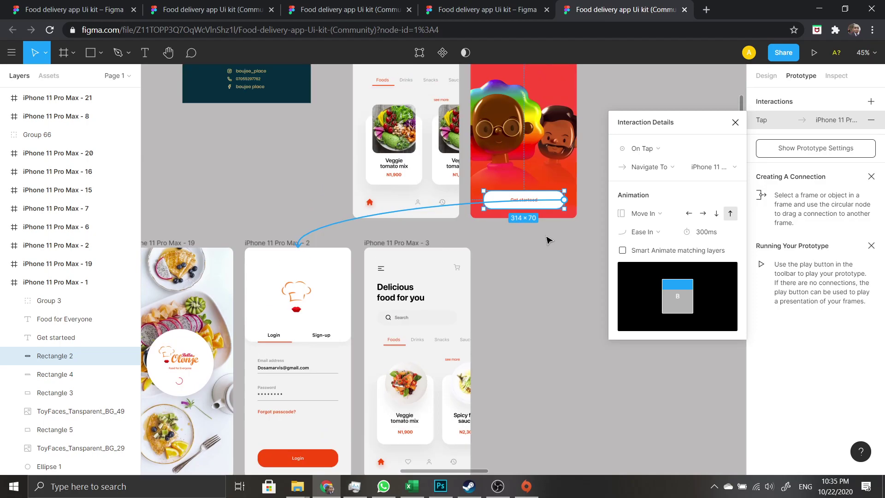
pyautogui.click(656, 171)
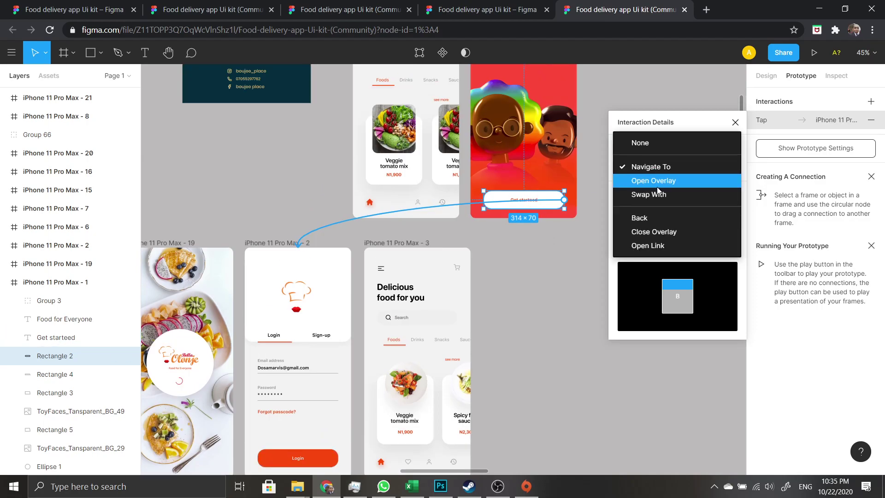
pyautogui.click(614, 281)
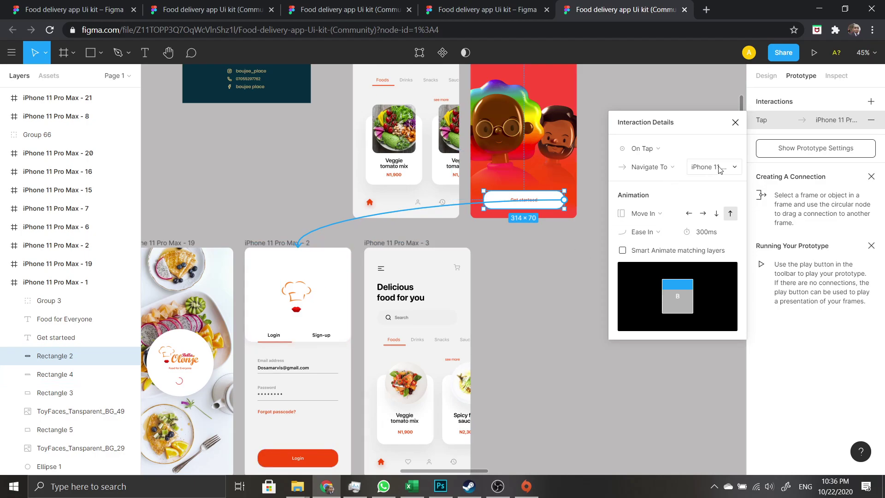
pyautogui.click(644, 149)
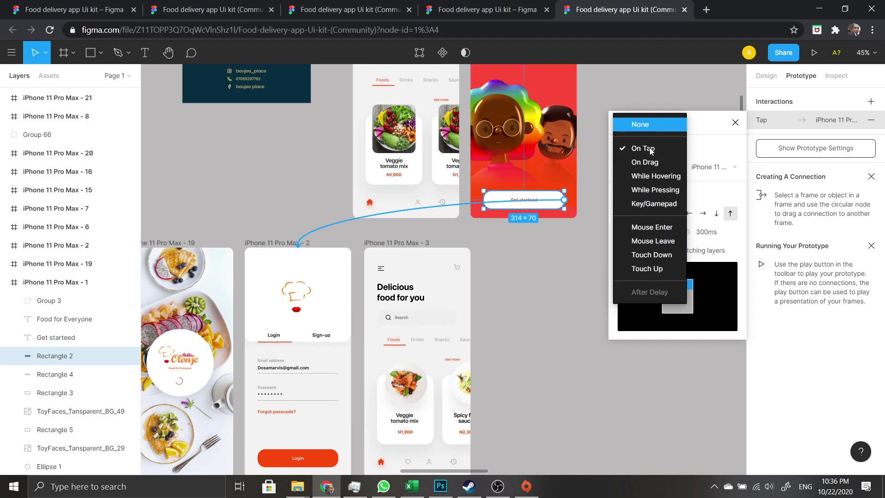
pyautogui.click(693, 148)
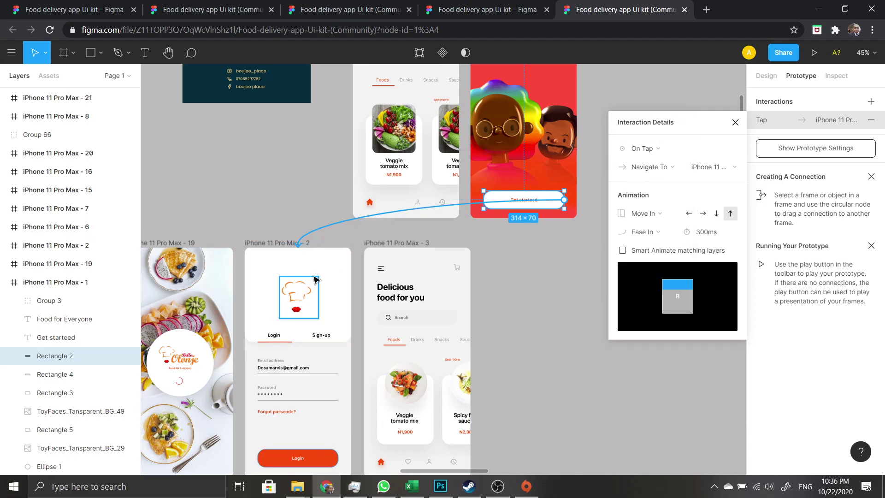
# - Connect the Login button on iPhone 11 Pro Max - 2 to iPhone 11 Pro Max - 3 with a Move Out animation
pyautogui.scroll(-1, 300, 295)
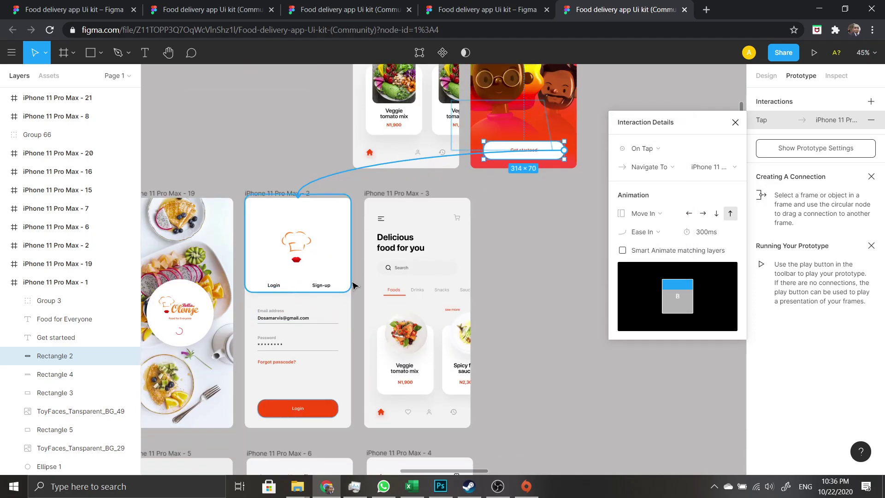
pyautogui.scroll(-1, 323, 281)
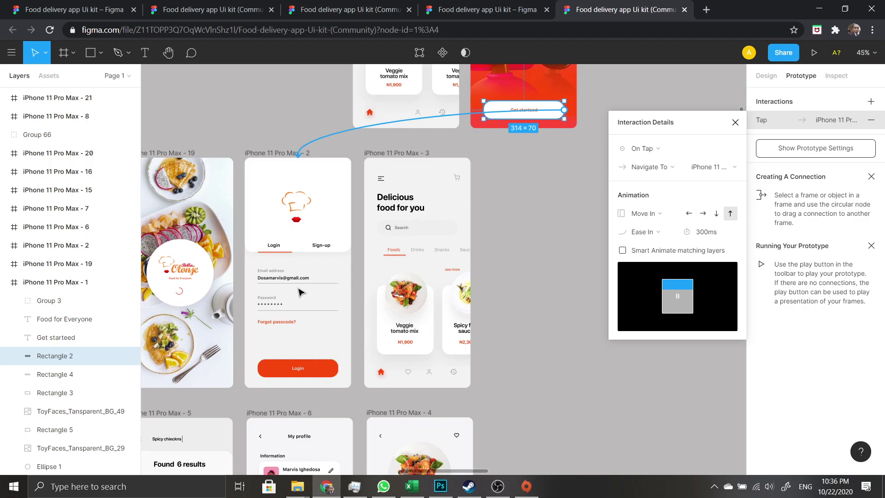
pyautogui.scroll(-1, 316, 353)
pyautogui.scroll(-1, 331, 353)
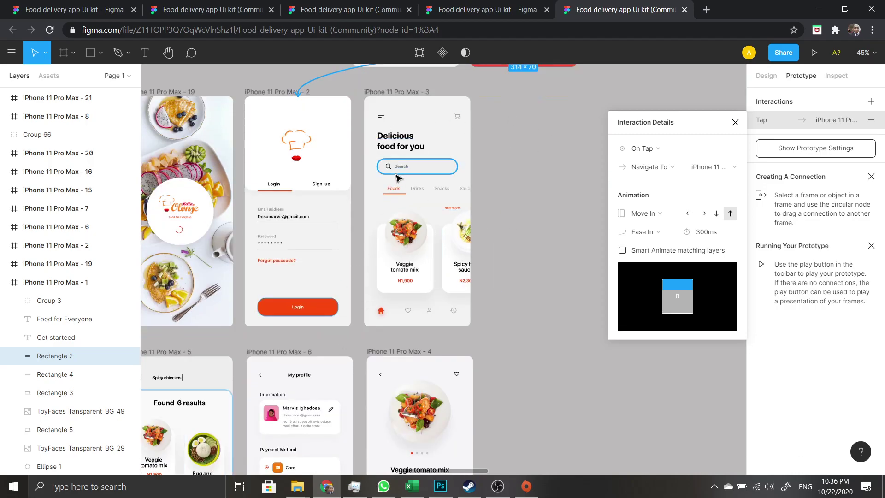
pyautogui.scroll(2, 401, 226)
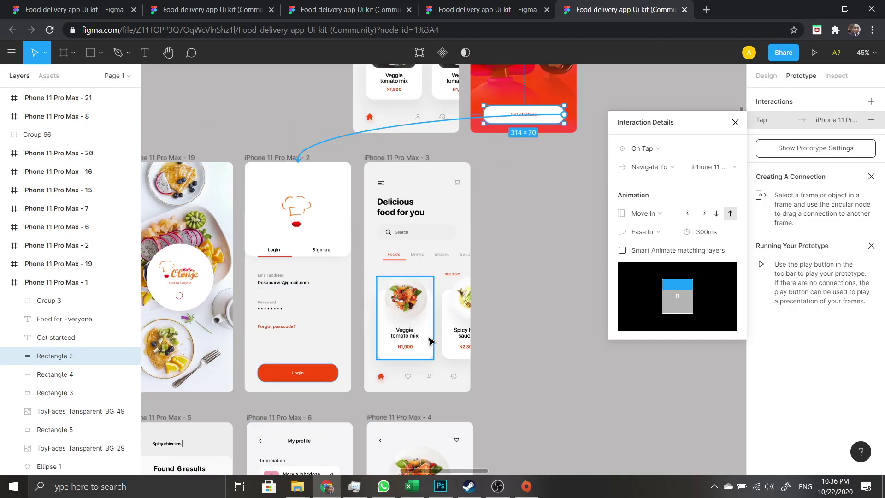
pyautogui.click(323, 373)
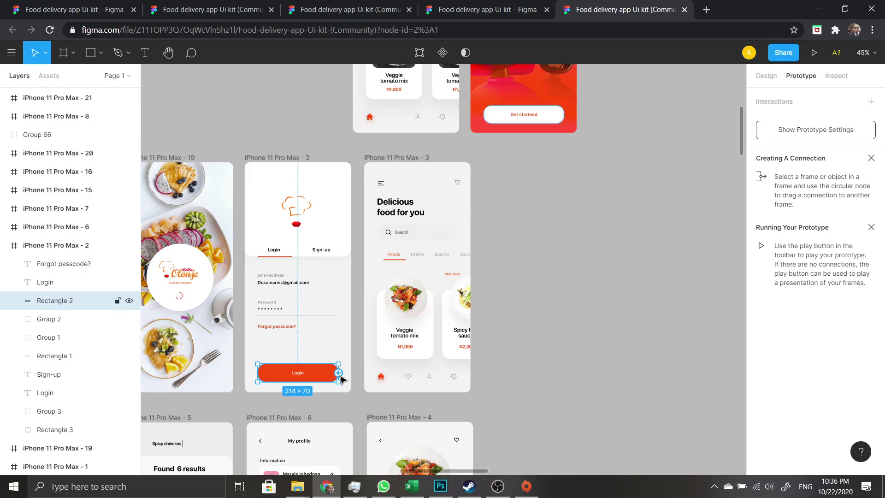
pyautogui.moveTo(338, 372); pyautogui.dragTo(382, 282)
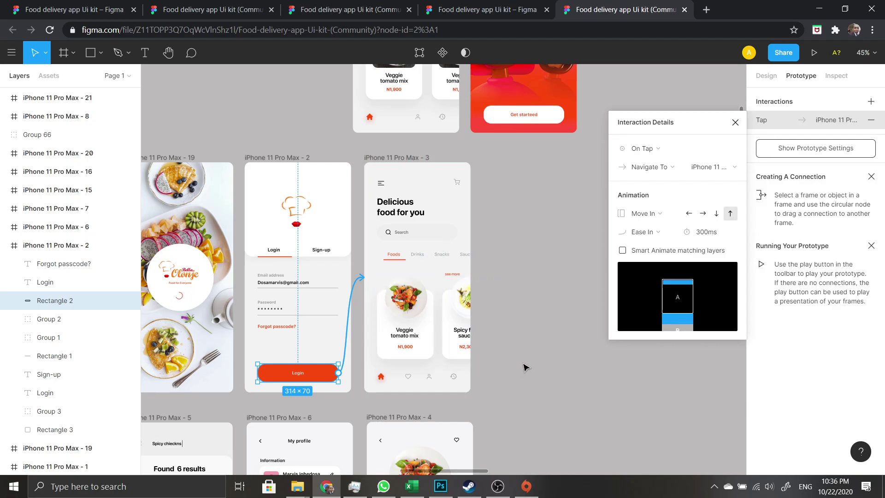
pyautogui.click(666, 212)
pyautogui.click(662, 231)
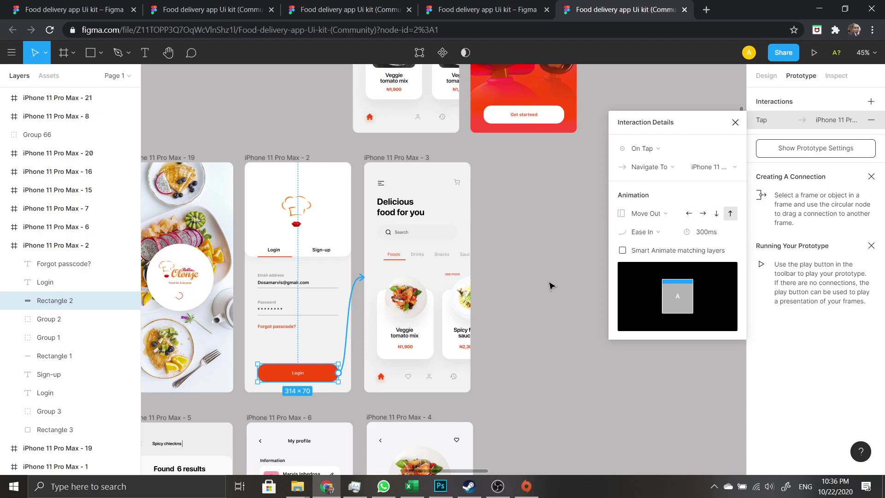
# - Examine the two food card groups on iPhone 11 Pro Max - 3, ending with the whole frame selected
pyautogui.scroll(1, 518, 323)
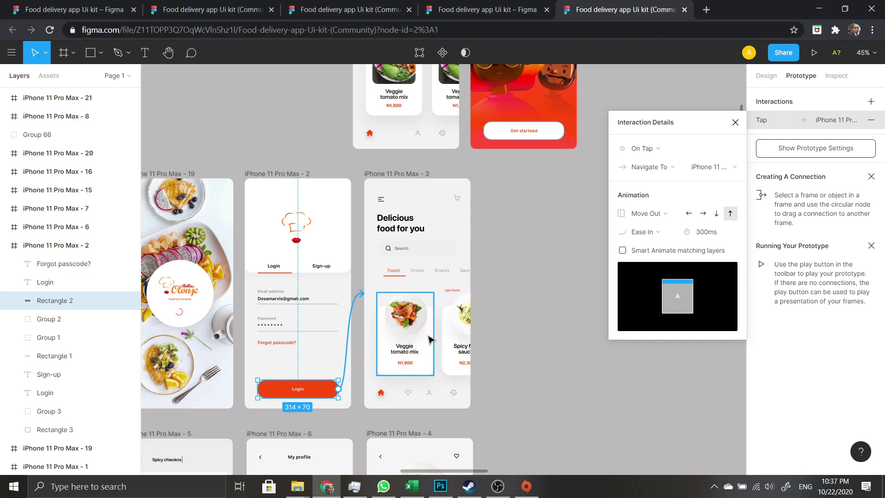
pyautogui.click(412, 318)
pyautogui.click(418, 277)
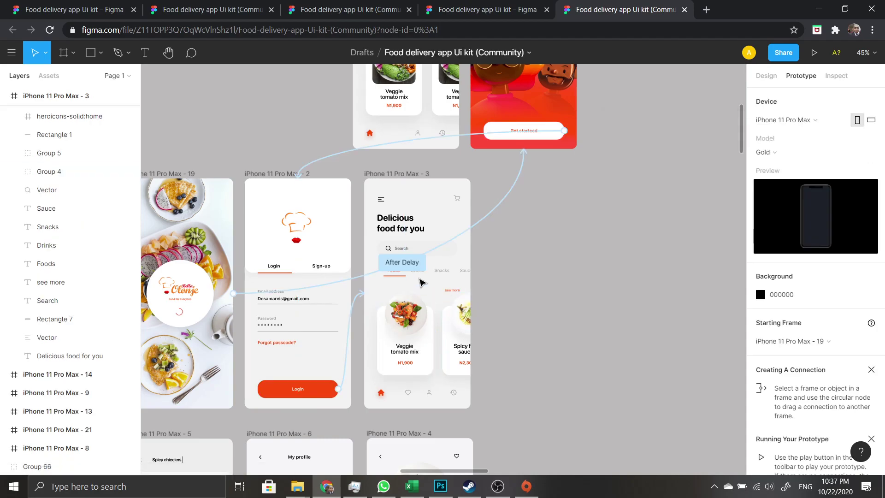
pyautogui.click(451, 290)
pyautogui.click(429, 320)
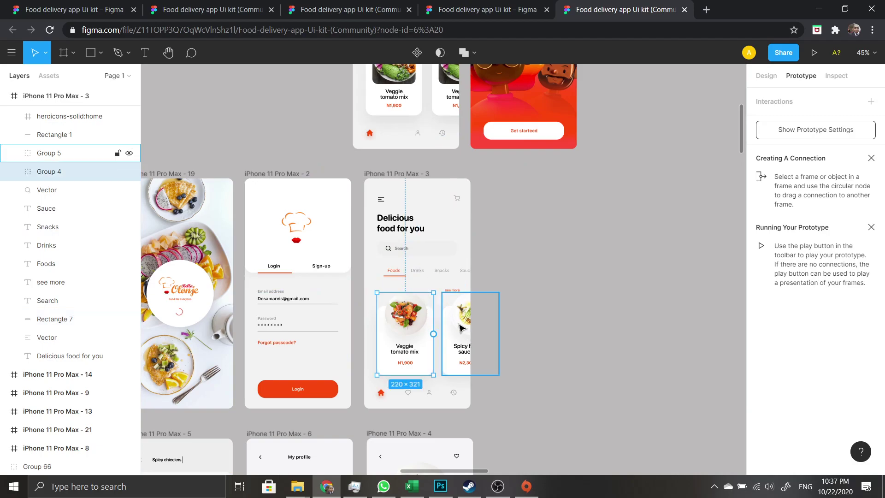
pyautogui.click(438, 249)
pyautogui.click(440, 203)
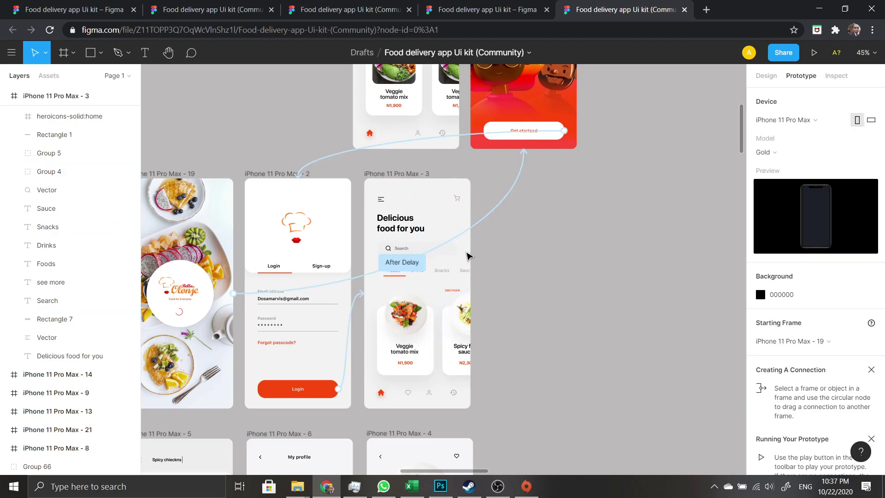
pyautogui.click(414, 337)
pyautogui.click(459, 345)
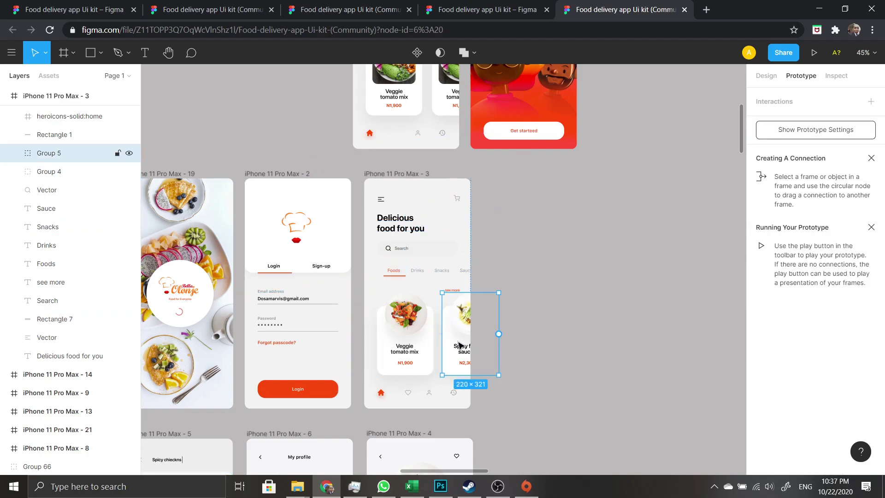
pyautogui.click(376, 334)
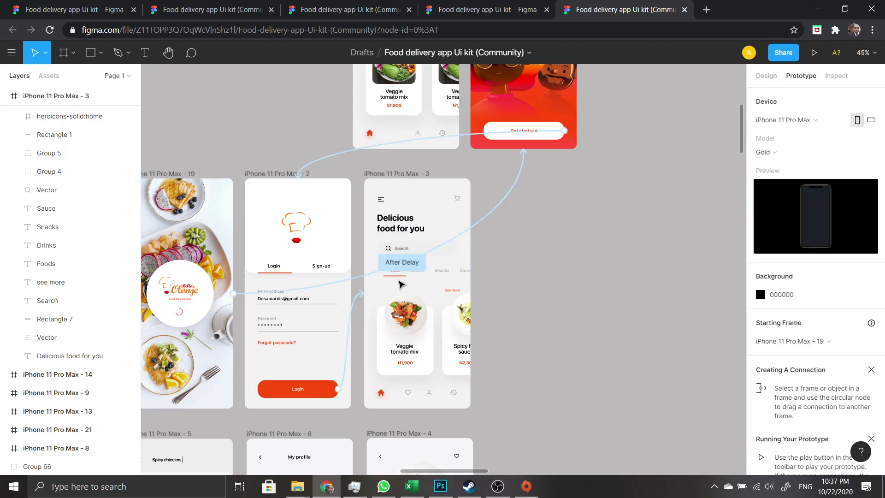
pyautogui.click(447, 317)
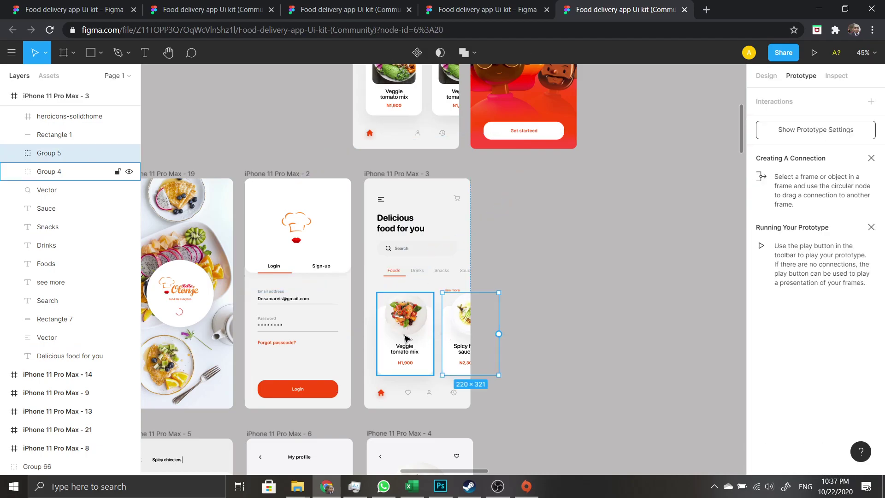
pyautogui.press('Escape')
pyautogui.click(417, 174)
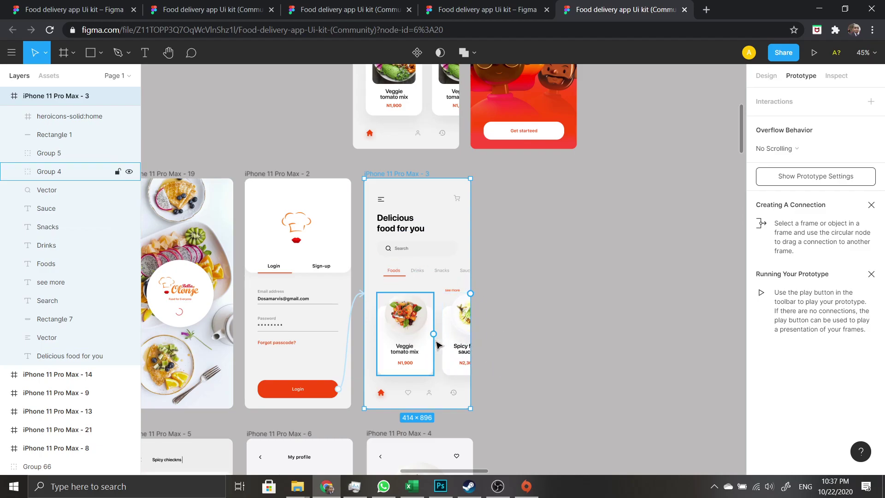
# - Set the overflow behavior of the iPhone 11 Pro Max - 3 frame to Horizontal Scrolling
pyautogui.click(785, 154)
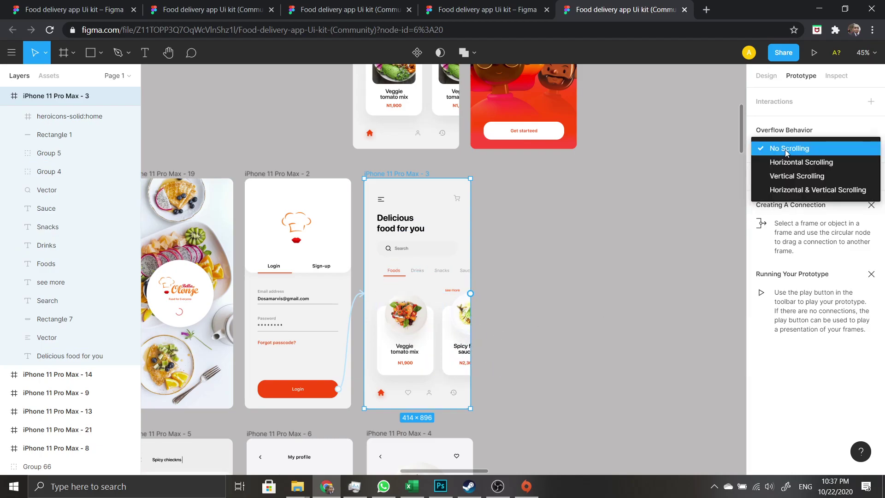
pyautogui.click(810, 163)
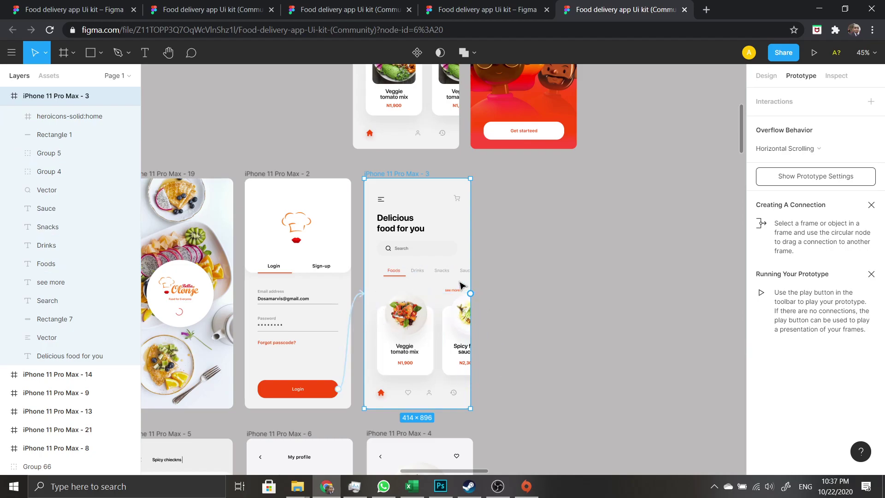
# - Examine the food cards on iPhone 11 Pro Max - 3 and the product, cart and checkout screens below it
pyautogui.click(382, 199)
pyautogui.click(420, 338)
pyautogui.click(450, 338)
pyautogui.click(410, 340)
pyautogui.scroll(-1, 410, 336)
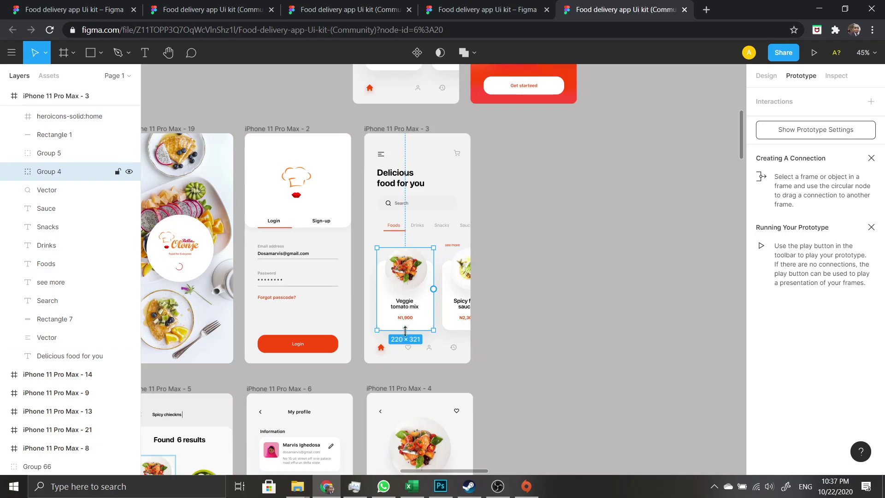
pyautogui.scroll(-3, 482, 302)
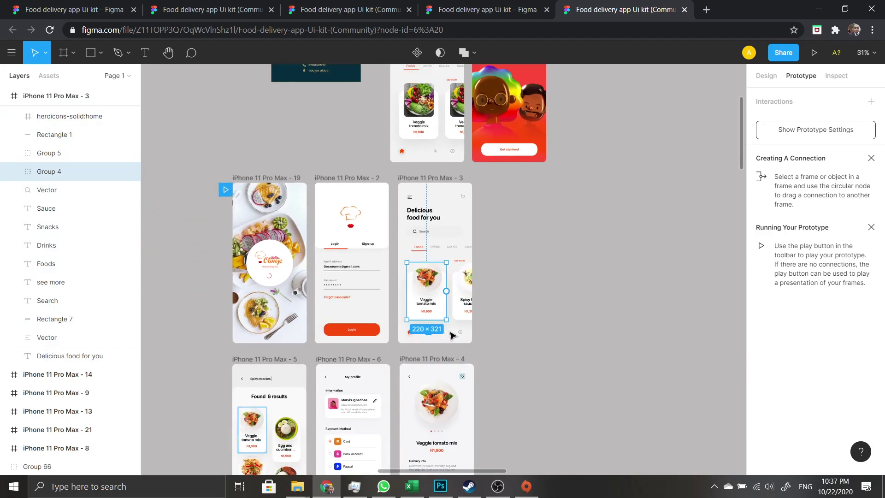
pyautogui.scroll(-1, 440, 331)
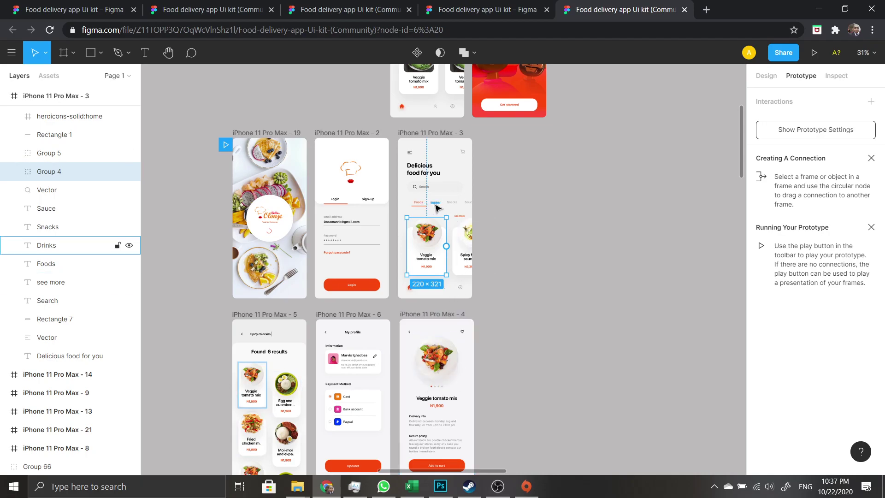
pyautogui.scroll(1, 436, 208)
pyautogui.scroll(-1, 434, 199)
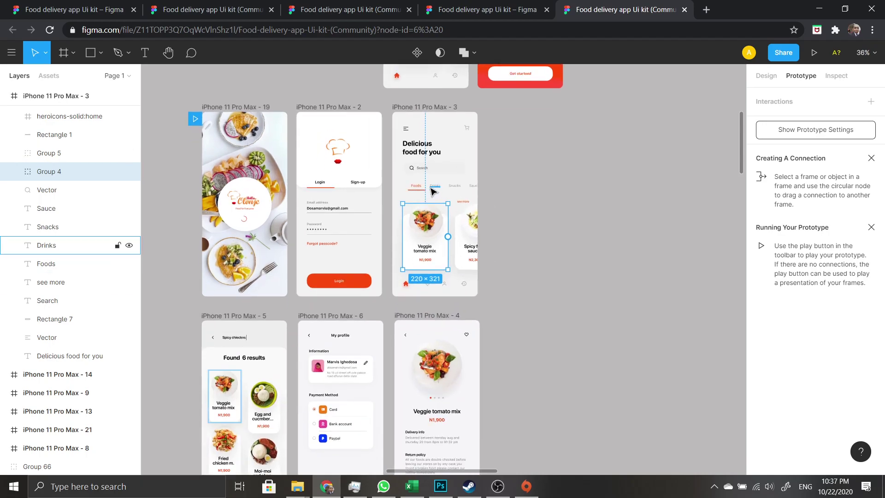
pyautogui.scroll(-6, 496, 199)
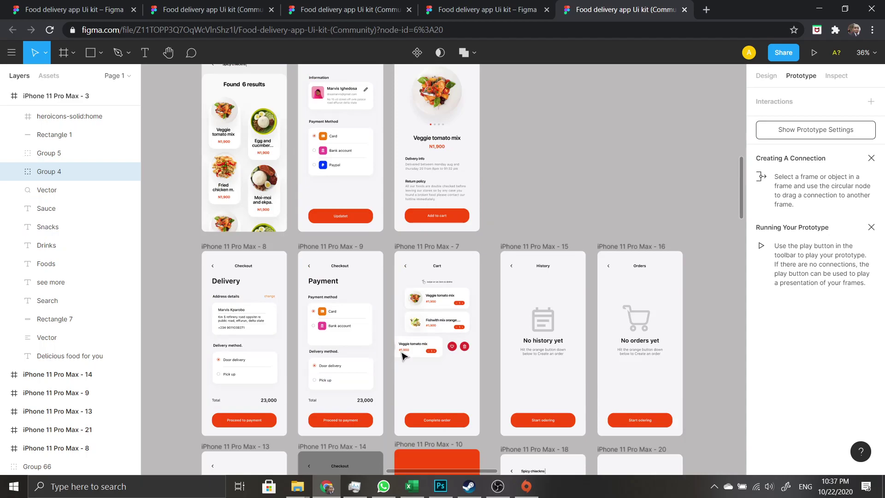
pyautogui.scroll(6, 395, 355)
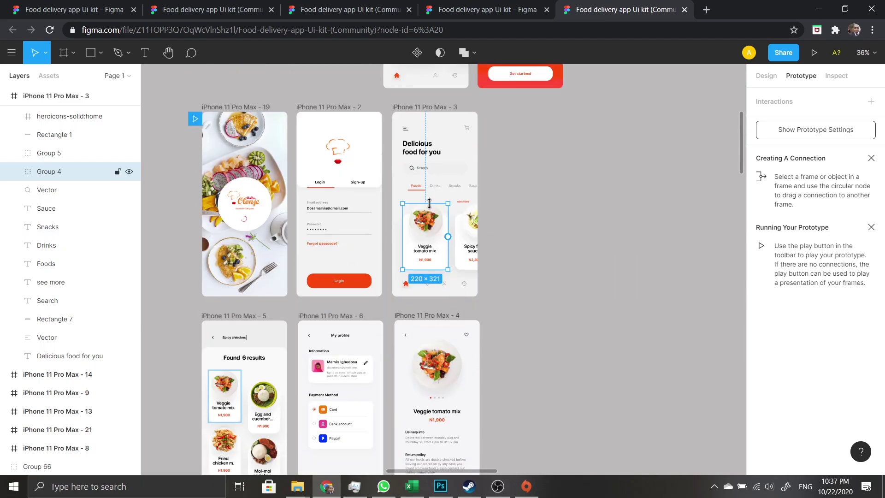
pyautogui.scroll(-1, 481, 194)
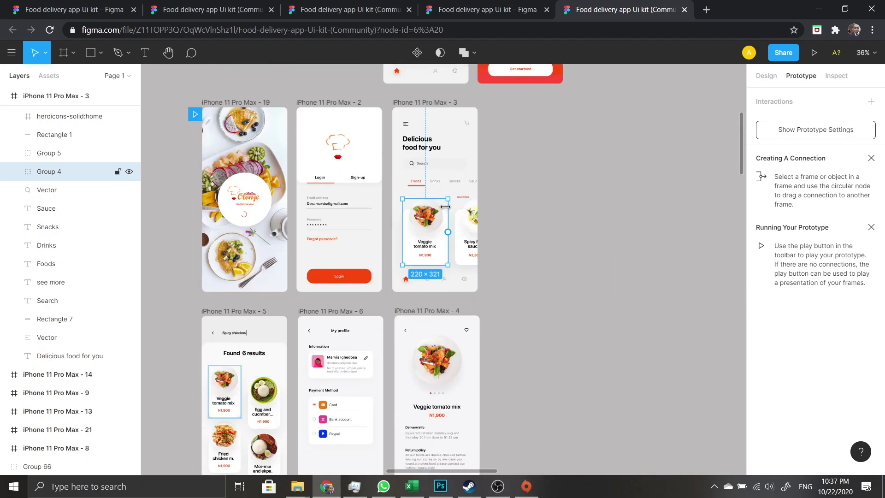
pyautogui.scroll(-1, 445, 207)
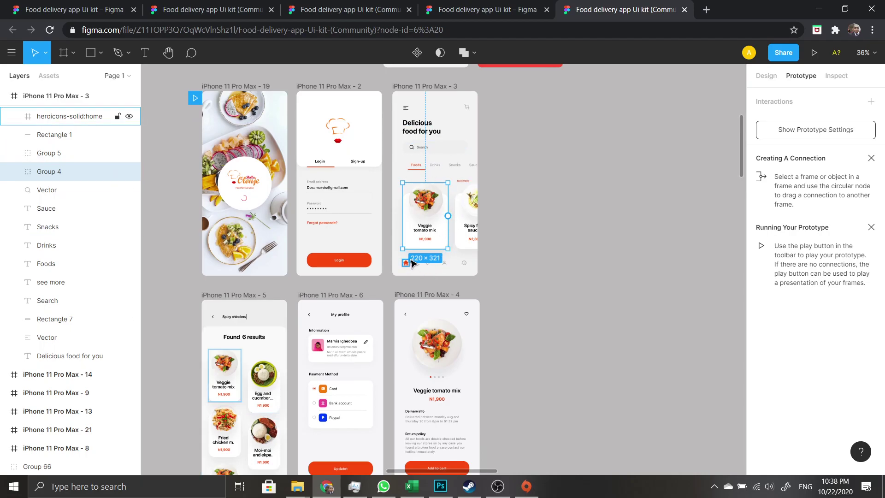
pyautogui.scroll(3, 489, 288)
pyautogui.click(434, 322)
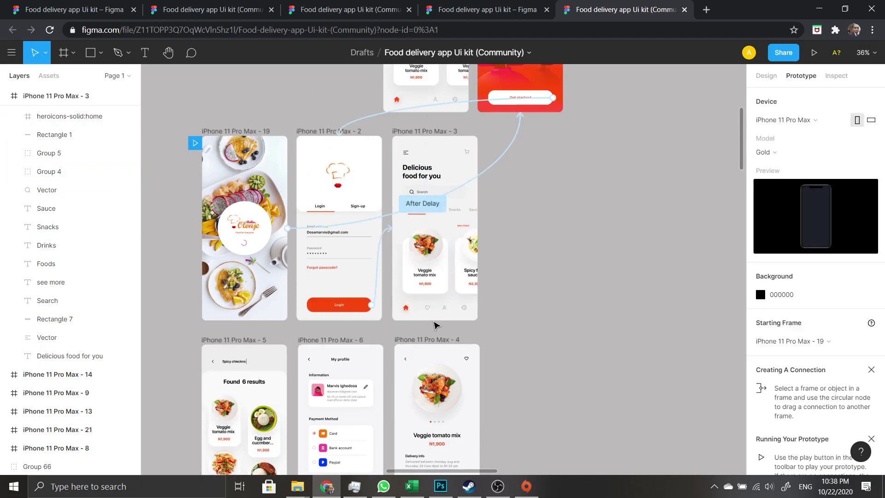
pyautogui.scroll(-4, 477, 318)
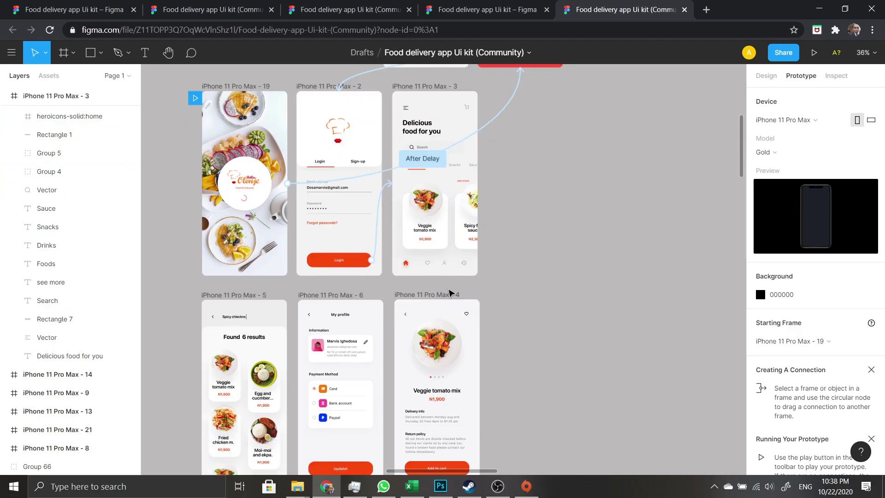
# - Connect the Veggie tomato mix card on iPhone 11 Pro Max - 3 to iPhone 11 Pro Max - 4 with a downward Push animation
pyautogui.click(430, 204)
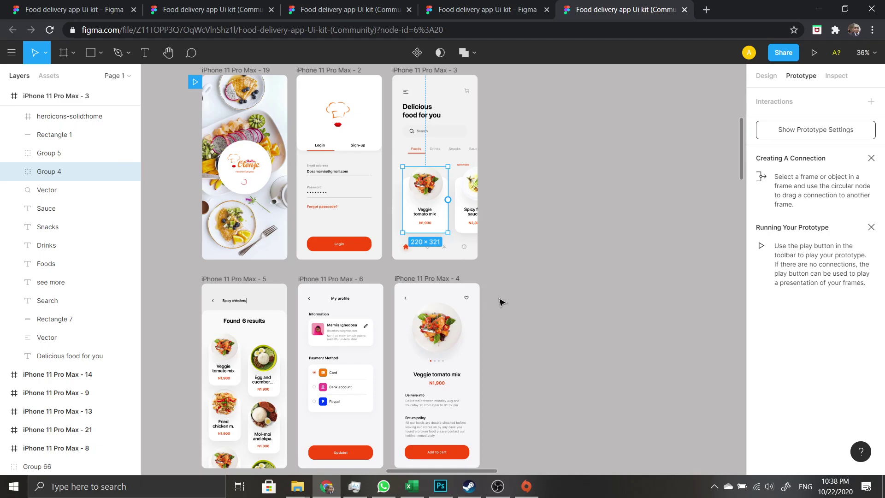
pyautogui.scroll(-2, 500, 302)
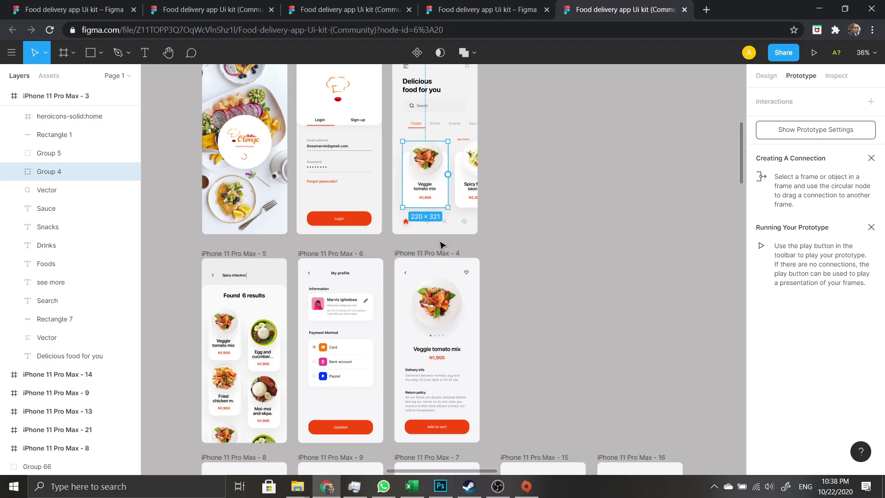
pyautogui.moveTo(448, 174); pyautogui.dragTo(443, 267)
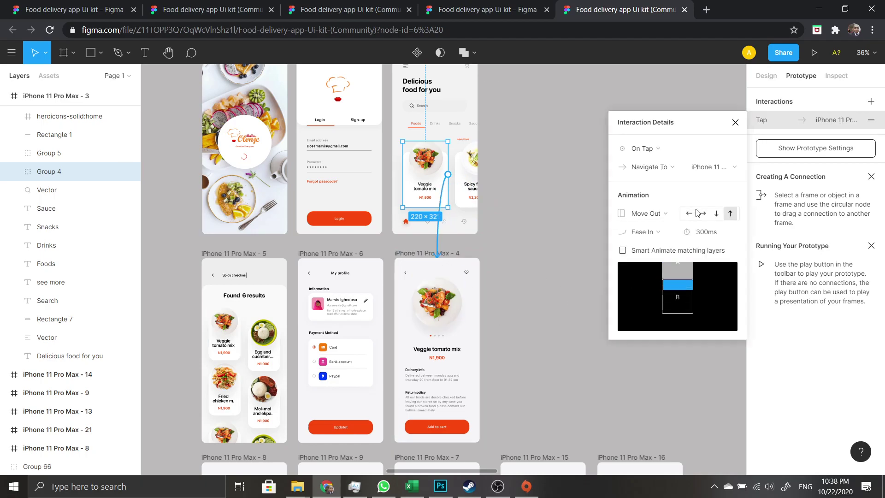
pyautogui.click(667, 216)
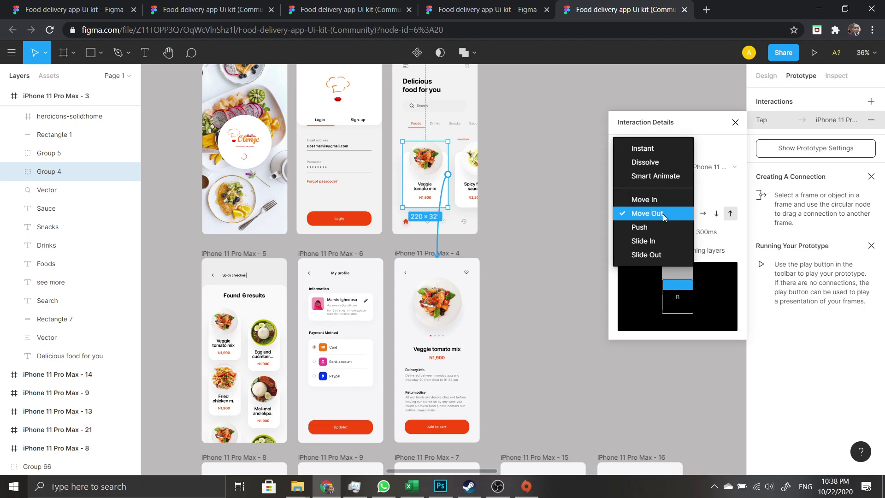
pyautogui.click(653, 228)
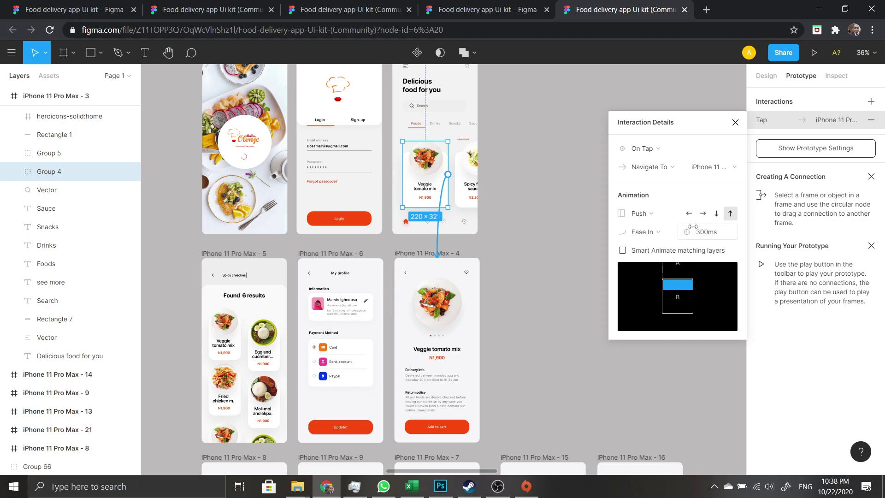
pyautogui.click(717, 214)
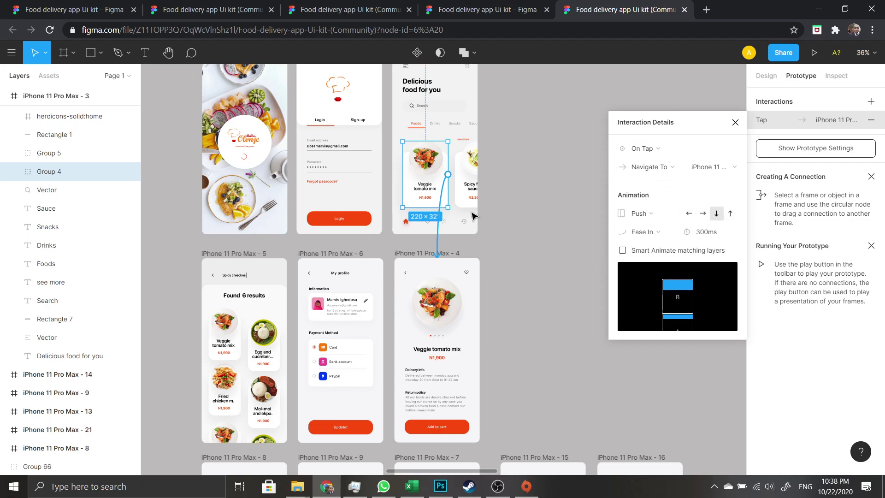
# - Connect the Veggie tomato mix card on iPhone 11 Pro Max - 5 to iPhone 11 Pro Max - 4, keeping the downward Push animation
pyautogui.scroll(-1, 448, 295)
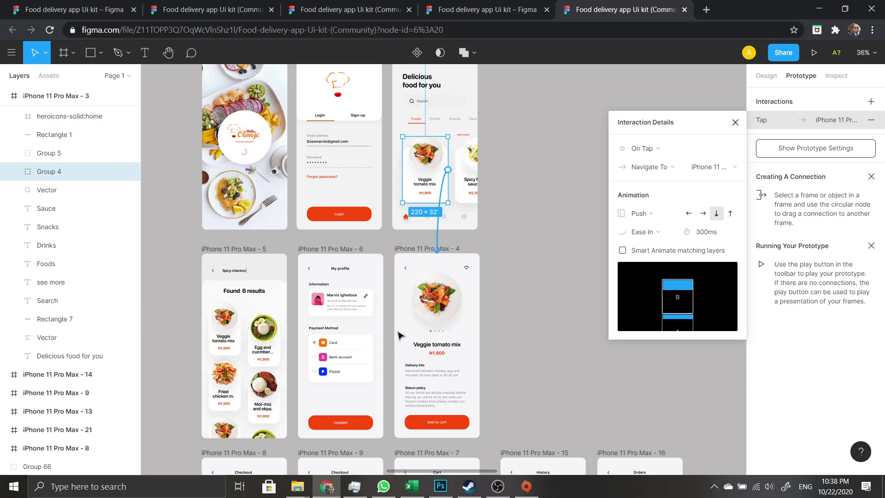
pyautogui.scroll(1, 401, 335)
pyautogui.click(406, 273)
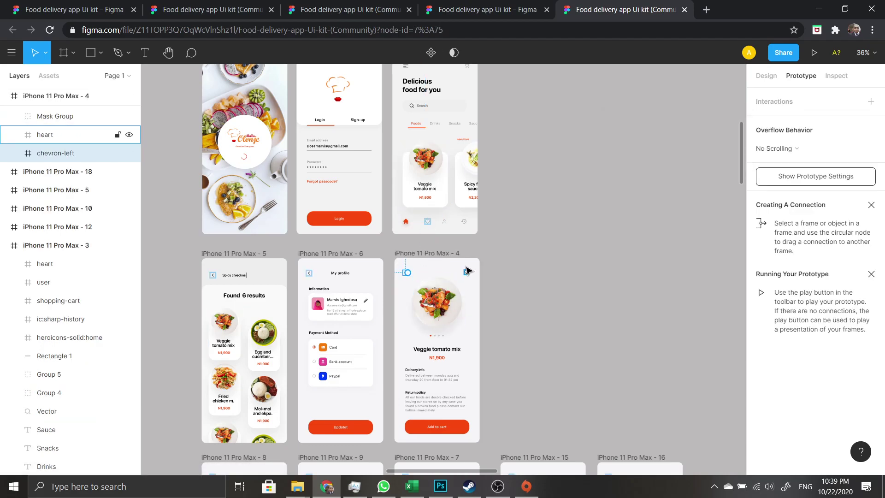
pyautogui.click(424, 254)
pyautogui.moveTo(464, 276); pyautogui.dragTo(440, 191)
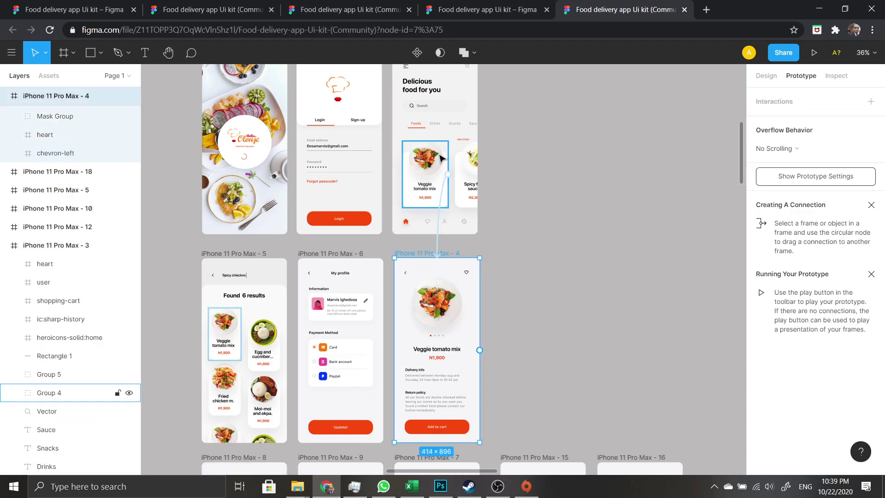
pyautogui.moveTo(437, 153); pyautogui.dragTo(436, 155)
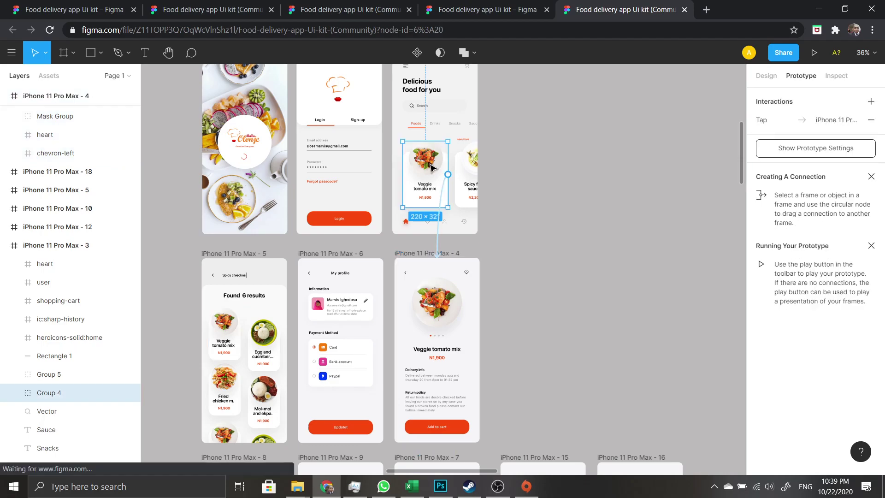
pyautogui.click(226, 334)
pyautogui.moveTo(241, 333); pyautogui.dragTo(398, 333)
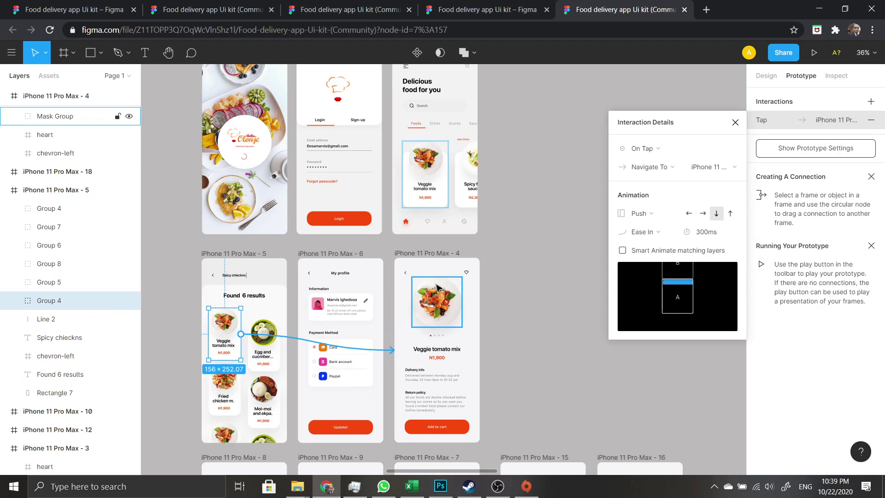
pyautogui.press('Escape')
# - Connect the chevron-left icon on iPhone 11 Pro Max - 4 to iPhone 11 Pro Max - 3 with an On Tap trigger
pyautogui.click(406, 274)
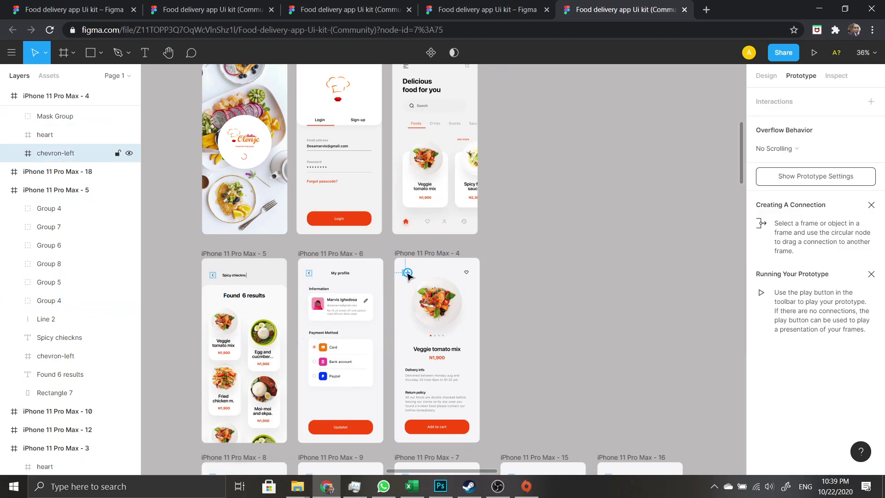
pyautogui.moveTo(407, 275); pyautogui.dragTo(438, 230)
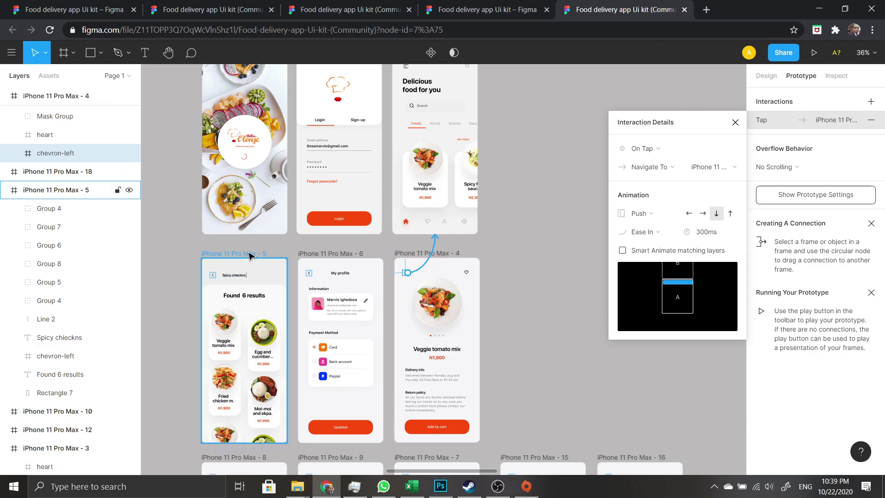
pyautogui.scroll(1, 248, 265)
pyautogui.scroll(6, 434, 301)
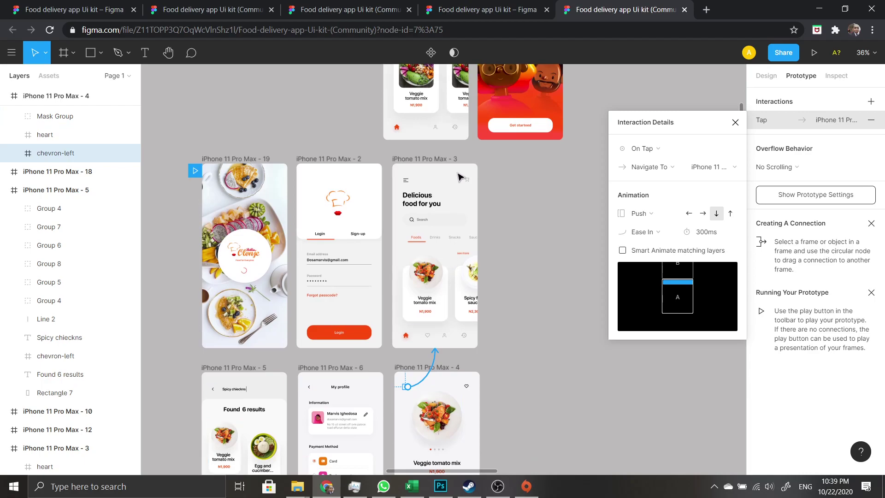
pyautogui.scroll(-3, 458, 178)
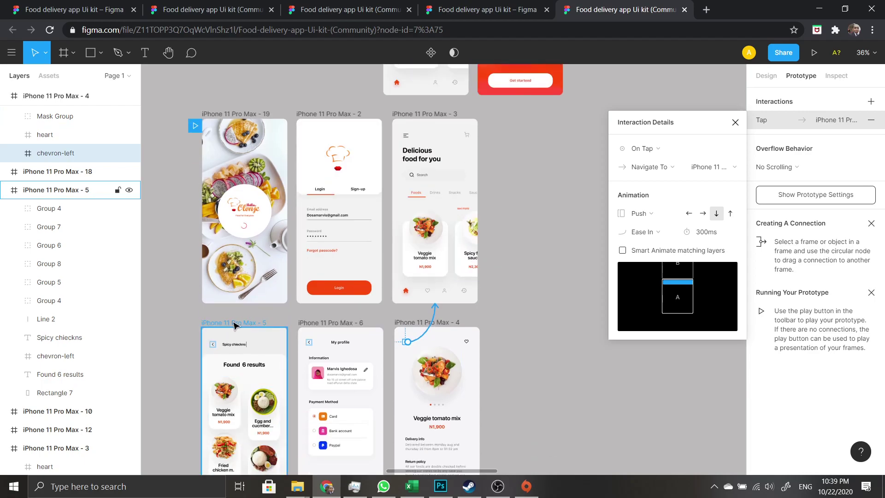
# - Change the action of the iPhone 11 Pro Max - 4 chevron-left interaction to Back
pyautogui.click(406, 354)
pyautogui.click(408, 346)
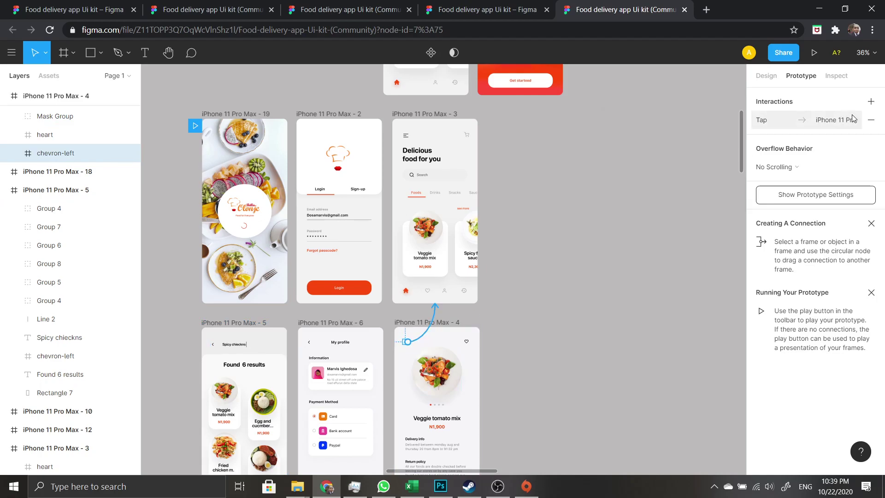
pyautogui.click(833, 122)
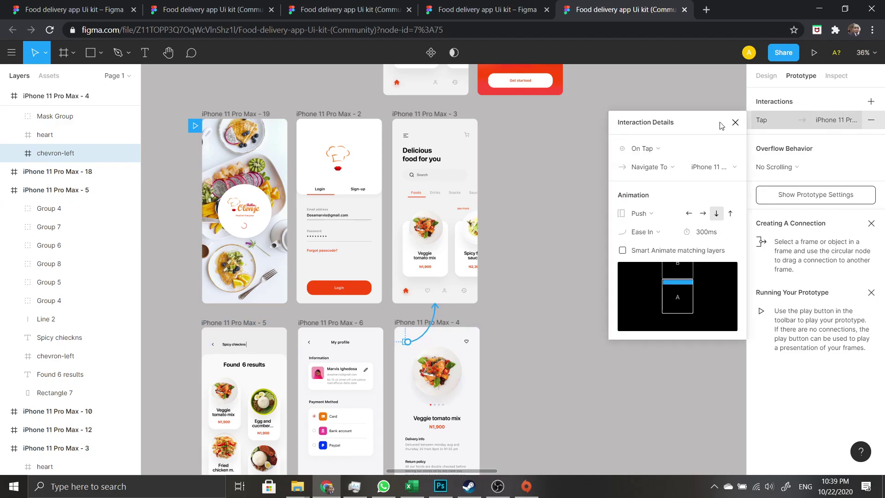
pyautogui.click(671, 166)
pyautogui.click(611, 114)
pyautogui.click(665, 170)
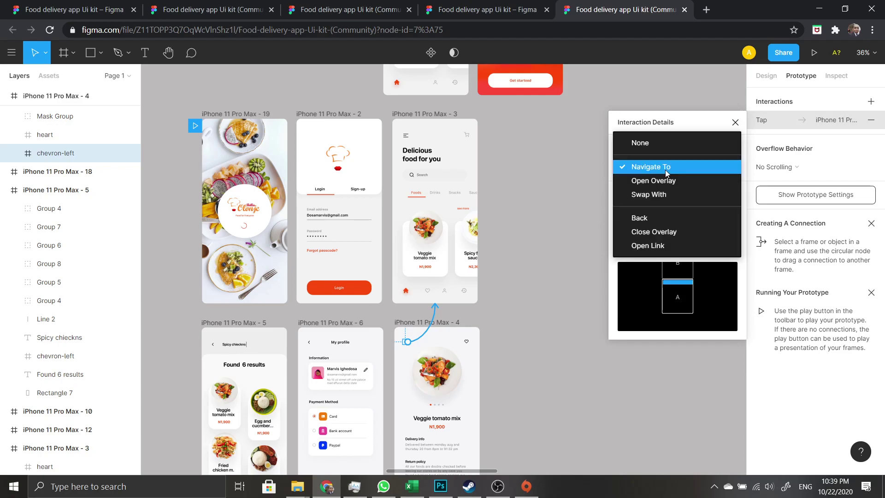
pyautogui.click(654, 223)
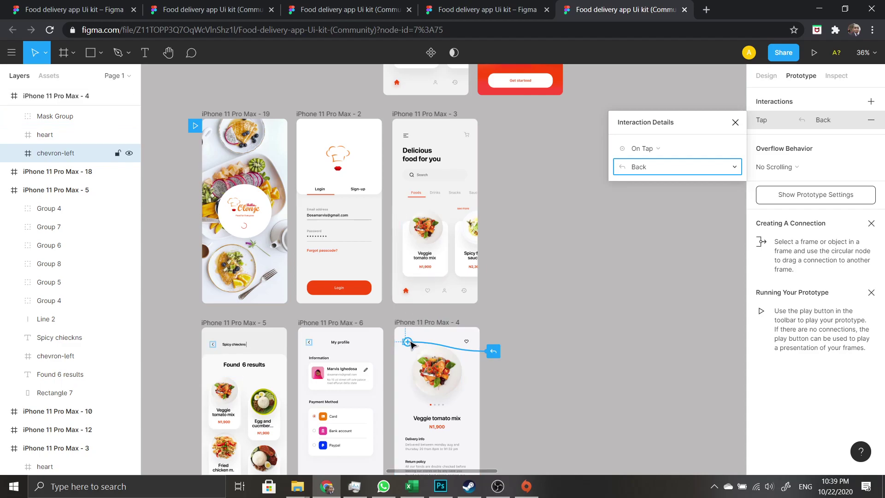
# - Review the home screen card's connection and the chevron-left icon's Back interaction on iPhone 11 Pro Max - 4
pyautogui.scroll(-1, 413, 348)
pyautogui.scroll(-1, 400, 315)
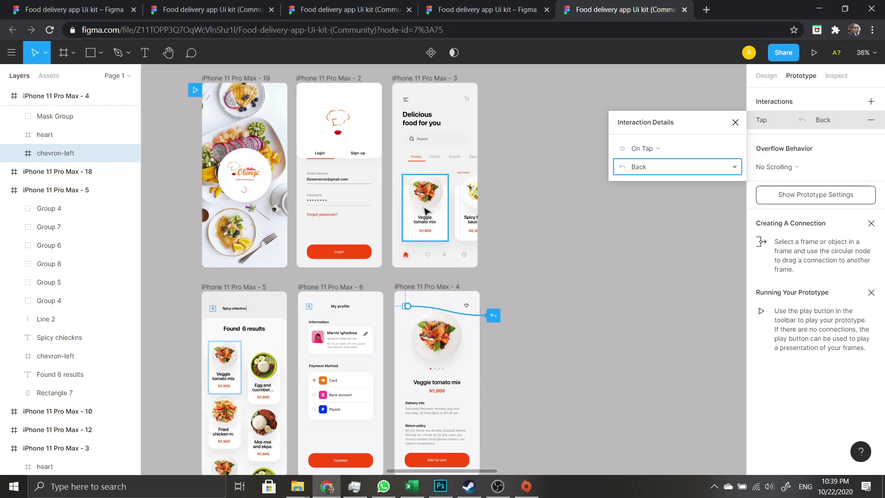
pyautogui.click(435, 218)
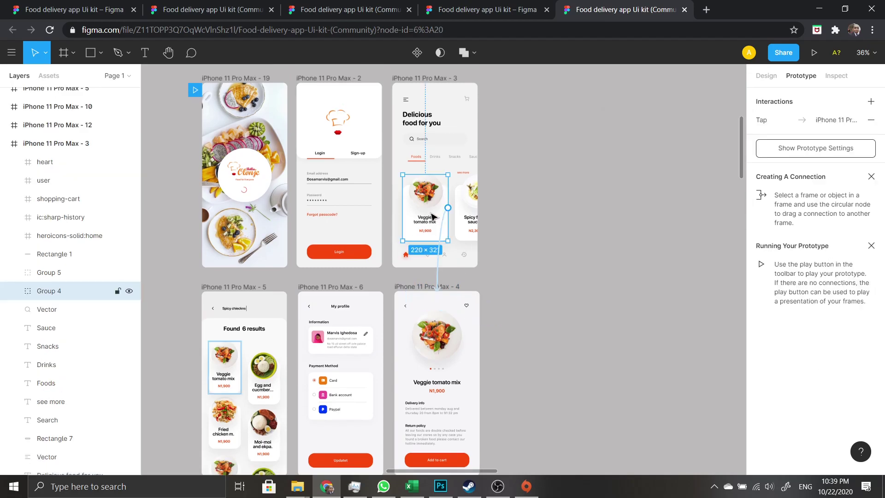
pyautogui.click(407, 307)
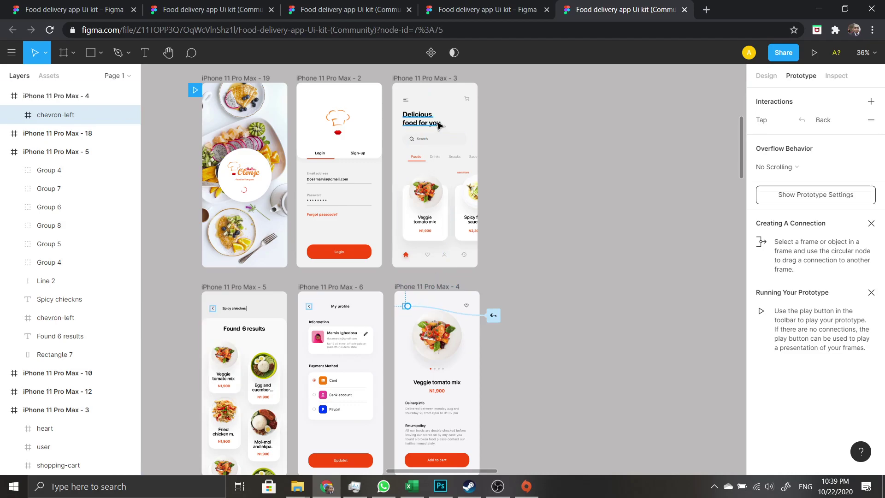
pyautogui.scroll(-1, 438, 125)
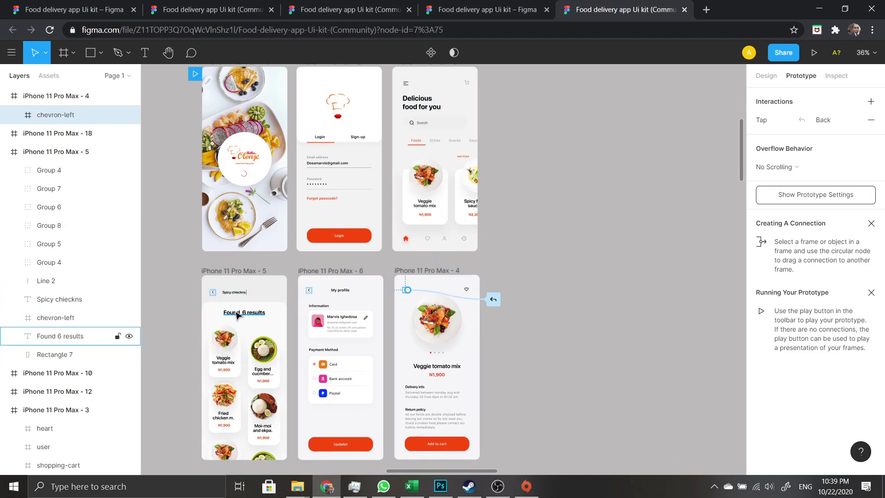
# - Review the Veggie tomato mix card's connection on iPhone 11 Pro Max - 5 and the links to and from iPhone 11 Pro Max - 4
pyautogui.click(223, 350)
pyautogui.moveTo(241, 351); pyautogui.dragTo(427, 370)
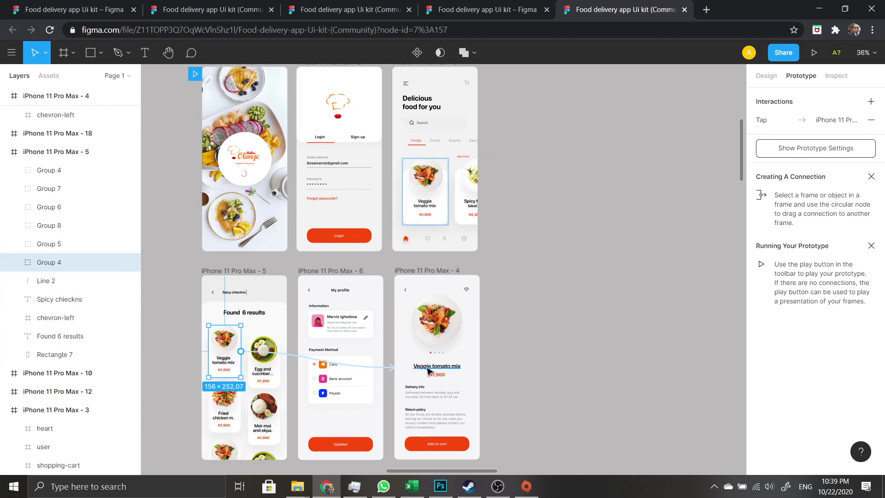
pyautogui.click(407, 290)
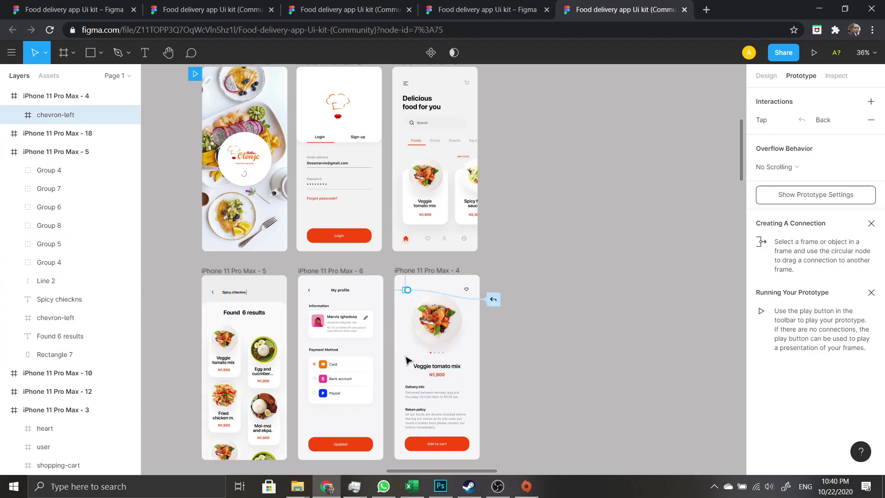
pyautogui.scroll(-5, 592, 380)
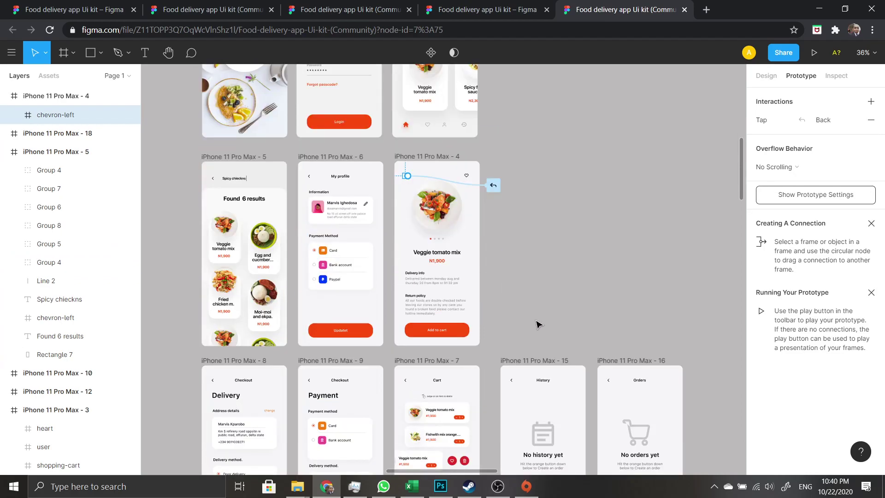
pyautogui.scroll(4, 516, 320)
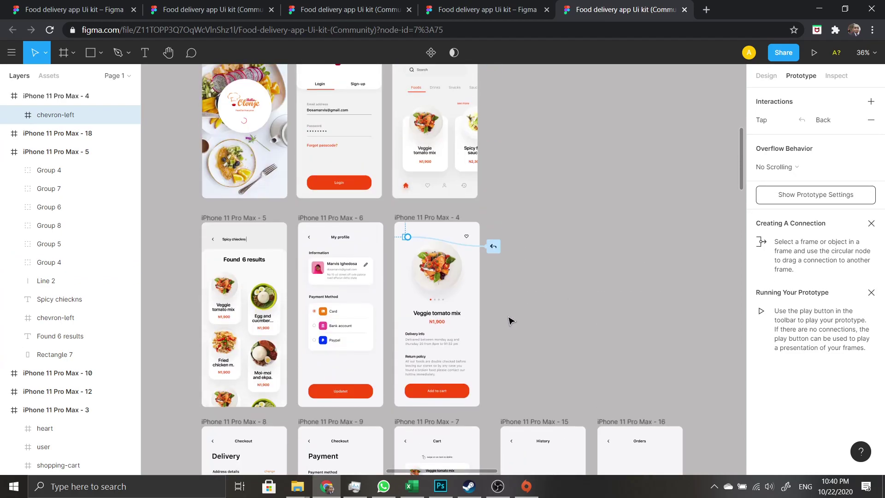
pyautogui.click(484, 313)
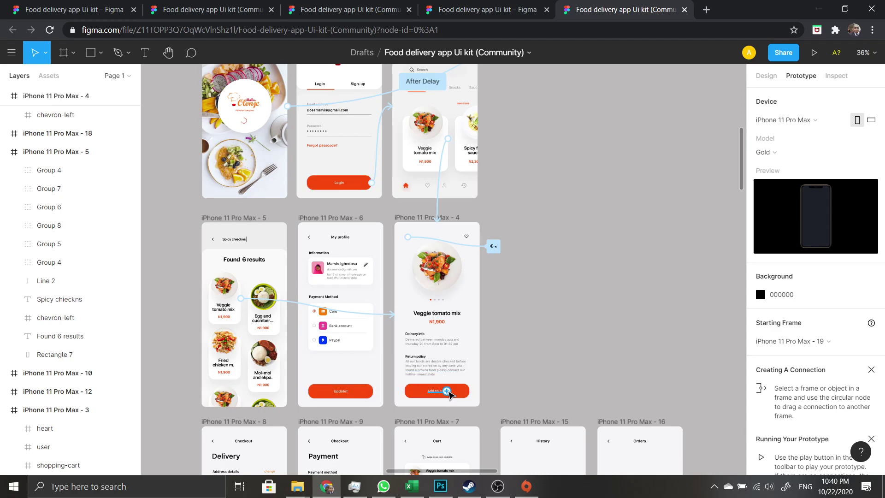
pyautogui.scroll(1, 535, 344)
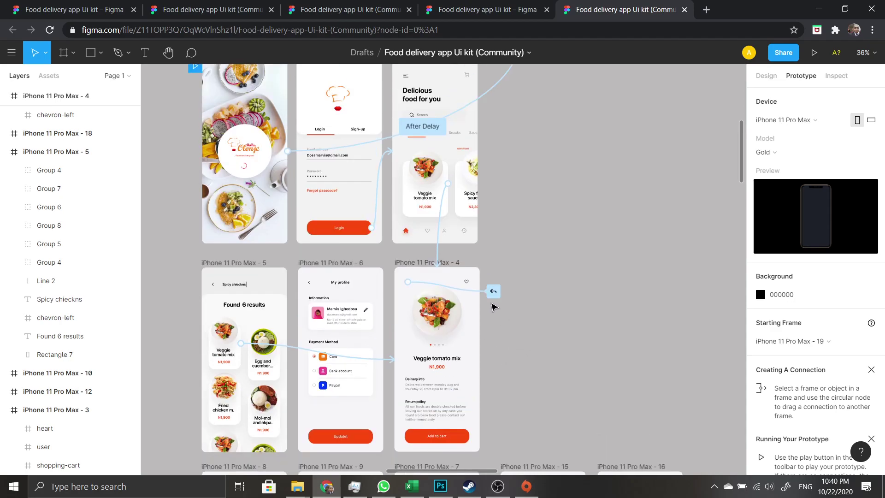
pyautogui.scroll(1, 491, 308)
pyautogui.scroll(-2, 479, 323)
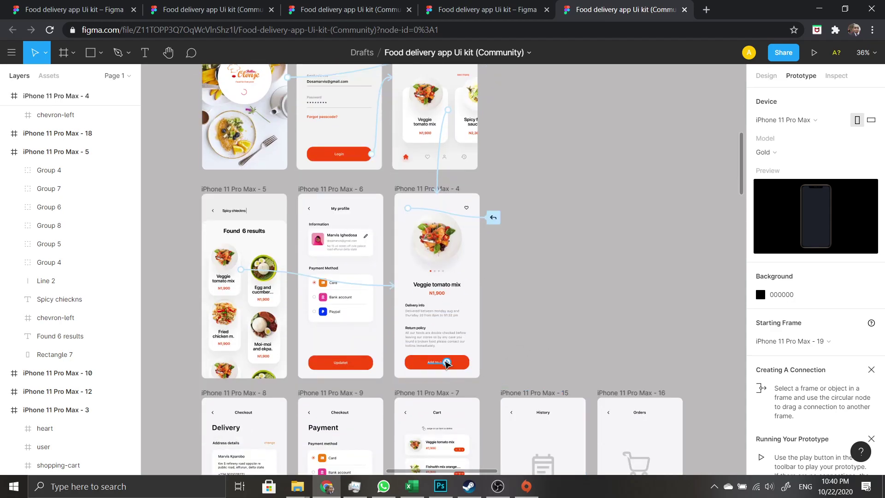
pyautogui.scroll(-1, 446, 362)
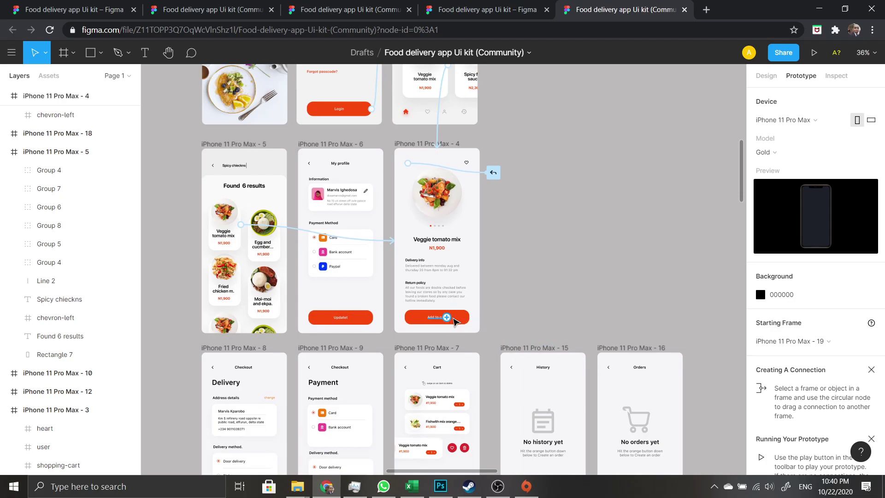
# - Connect the Add to cart button on iPhone 11 Pro Max - 4 to the Cart frame iPhone 11 Pro Max - 7, On Tap with a downward Push animation
pyautogui.click(466, 322)
pyautogui.scroll(-1, 519, 336)
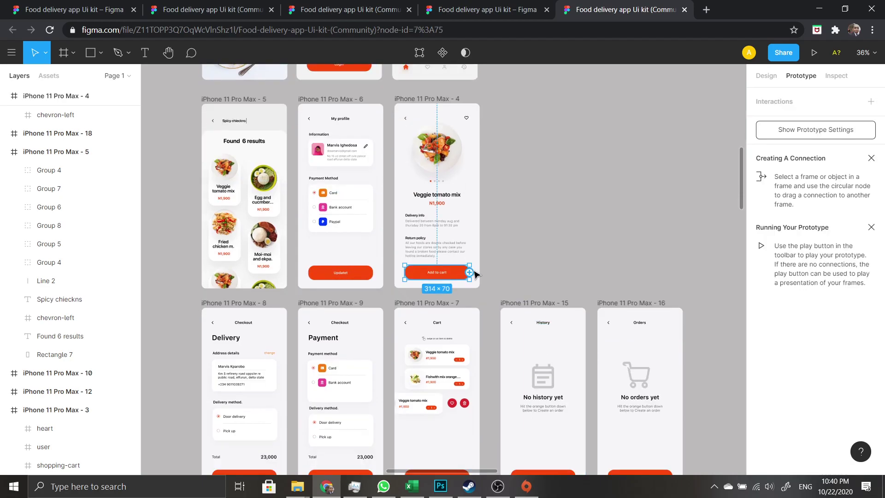
pyautogui.scroll(-1, 470, 275)
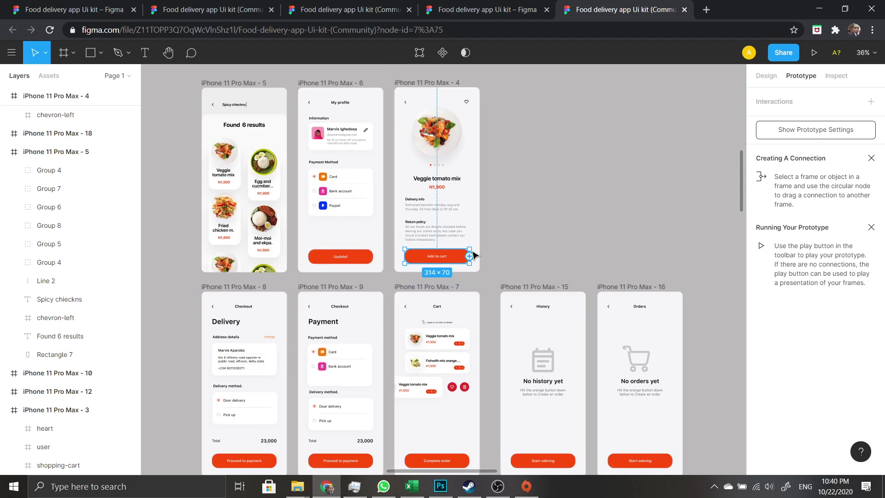
pyautogui.moveTo(470, 257); pyautogui.dragTo(452, 302)
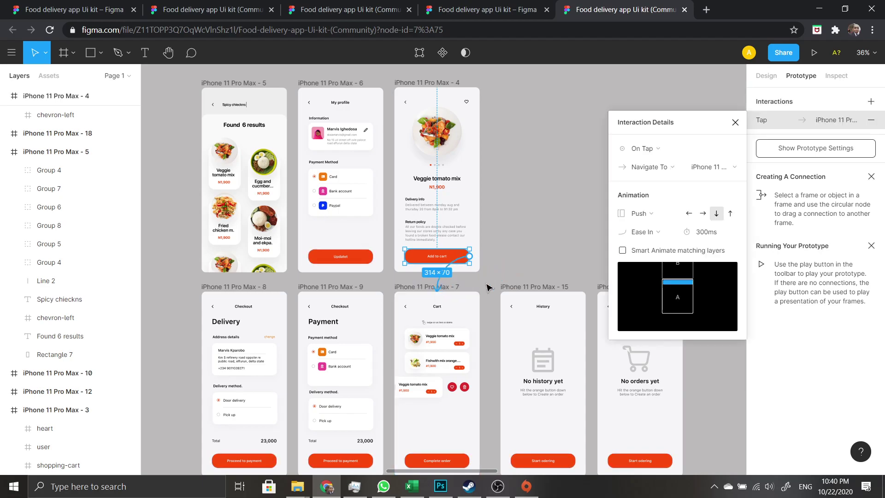
pyautogui.scroll(2, 518, 286)
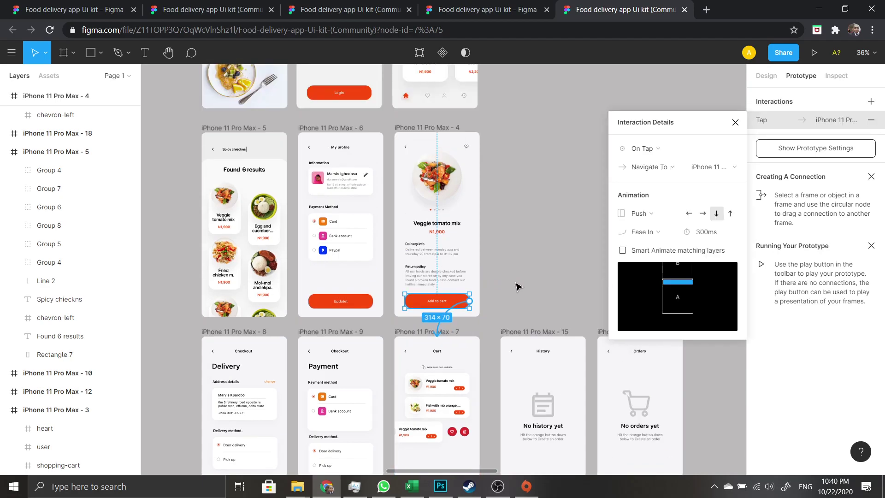
pyautogui.click(660, 219)
pyautogui.click(660, 213)
pyautogui.click(524, 233)
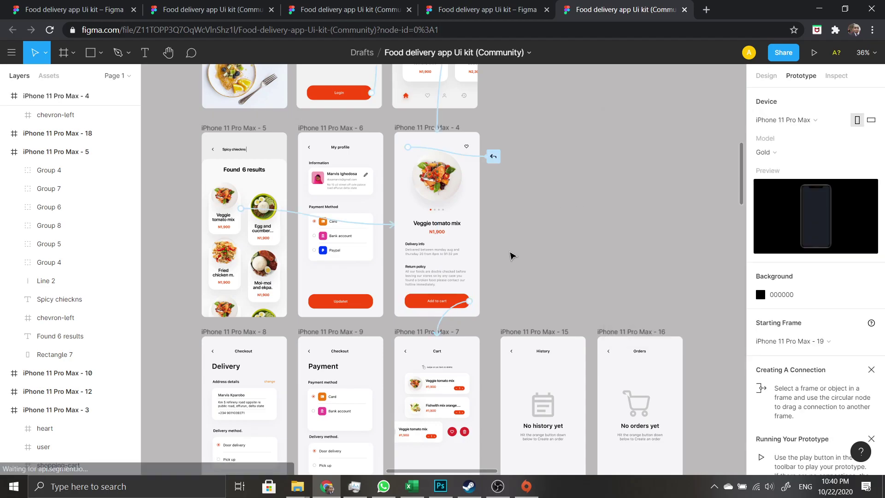
# - Connect the user icon at the bottom of iPhone 11 Pro Max - 3 to the My profile frame iPhone 11 Pro Max - 6 with an On Tap trigger
pyautogui.scroll(3, 511, 255)
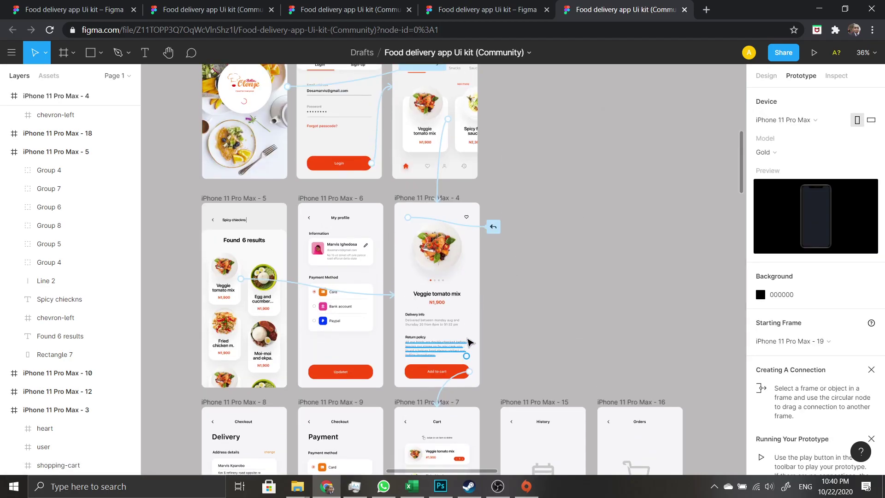
pyautogui.scroll(8, 468, 230)
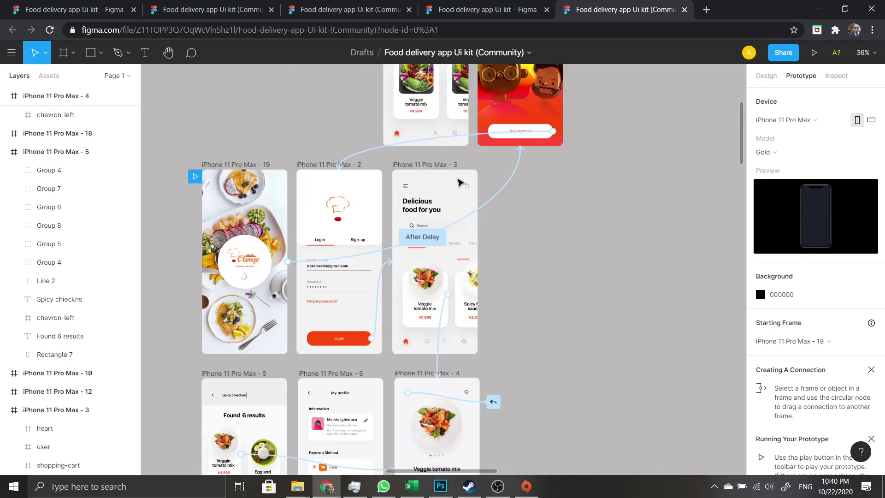
pyautogui.click(460, 182)
pyautogui.scroll(-2, 544, 276)
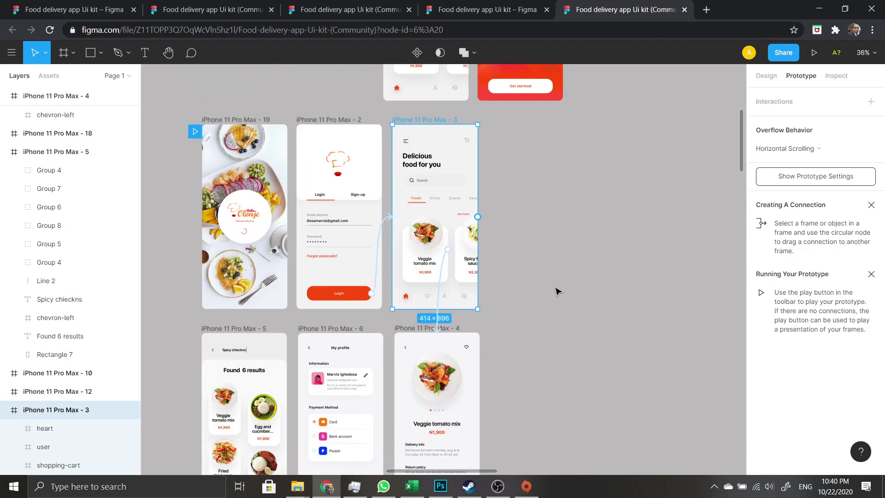
pyautogui.scroll(-5, 556, 295)
pyautogui.scroll(1, 507, 256)
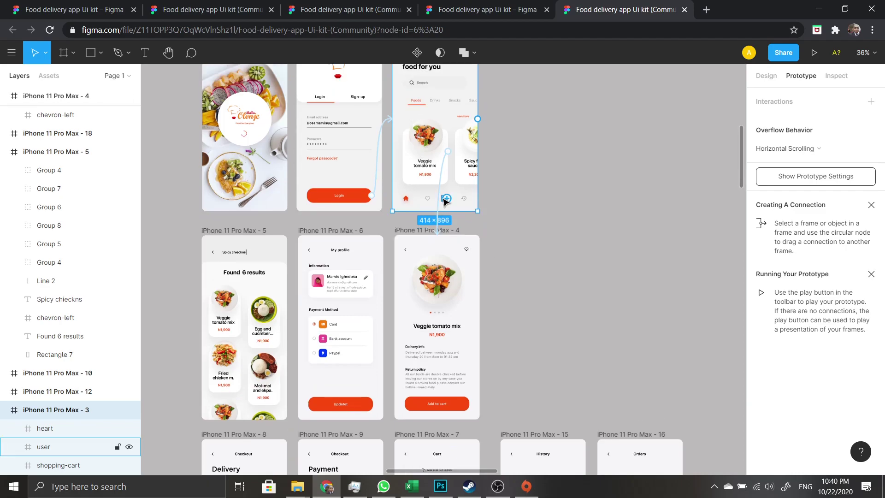
pyautogui.moveTo(446, 199); pyautogui.dragTo(343, 243)
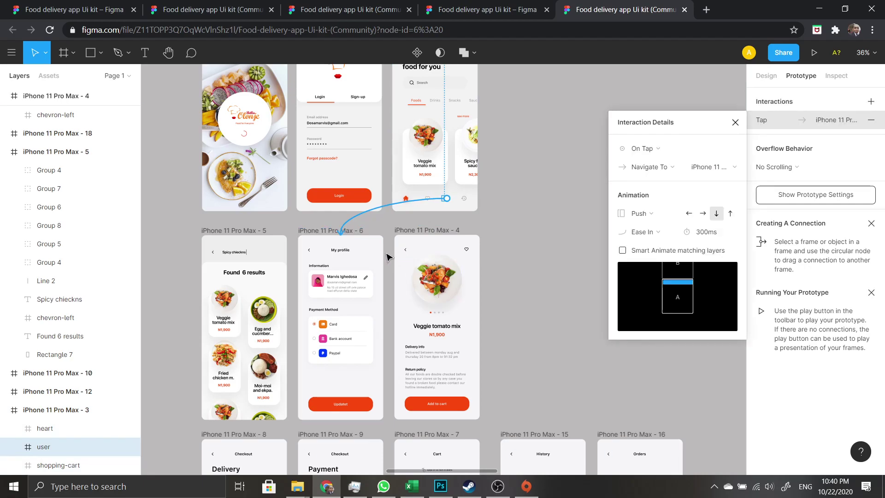
# - Add an On Tap interaction with the Back action to the chevron-left icon on iPhone 11 Pro Max - 6
pyautogui.click(309, 251)
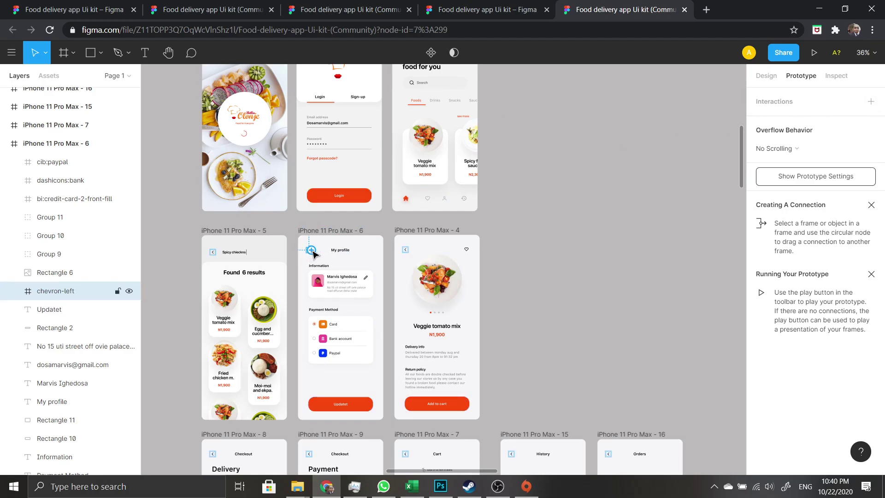
pyautogui.moveTo(312, 250); pyautogui.dragTo(328, 257)
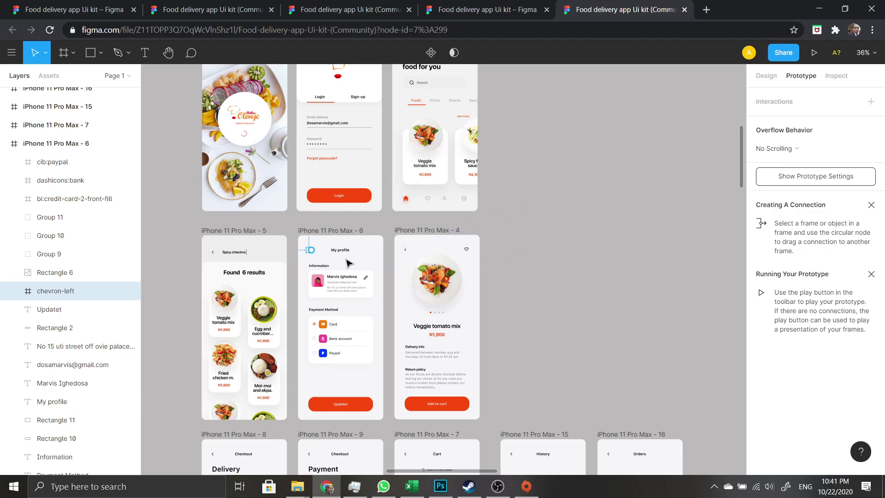
pyautogui.scroll(1, 316, 255)
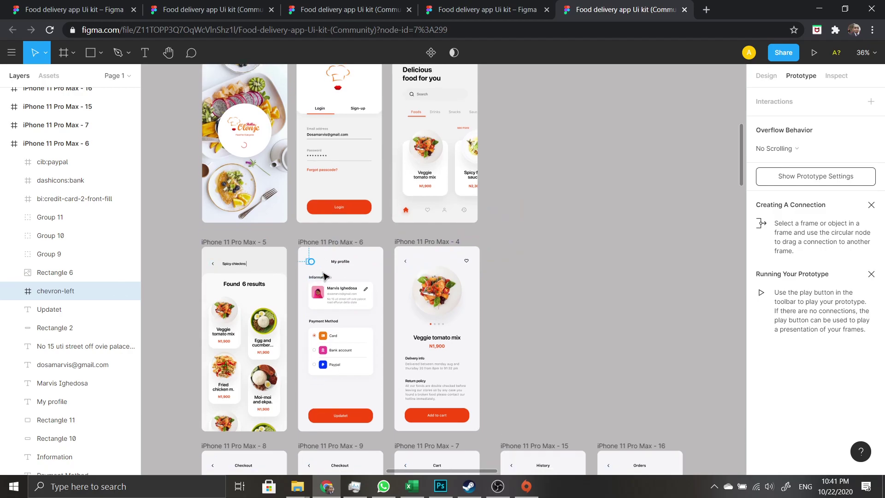
pyautogui.scroll(1, 329, 271)
pyautogui.scroll(4, 329, 271)
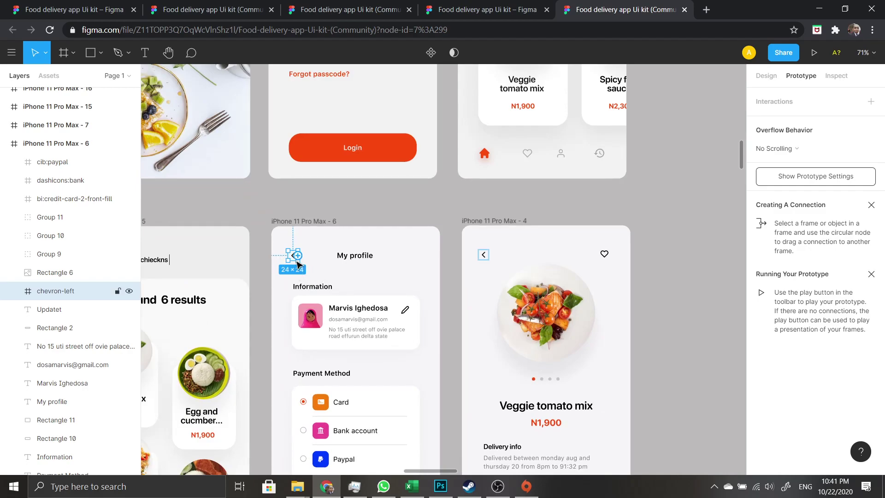
pyautogui.scroll(-3, 297, 261)
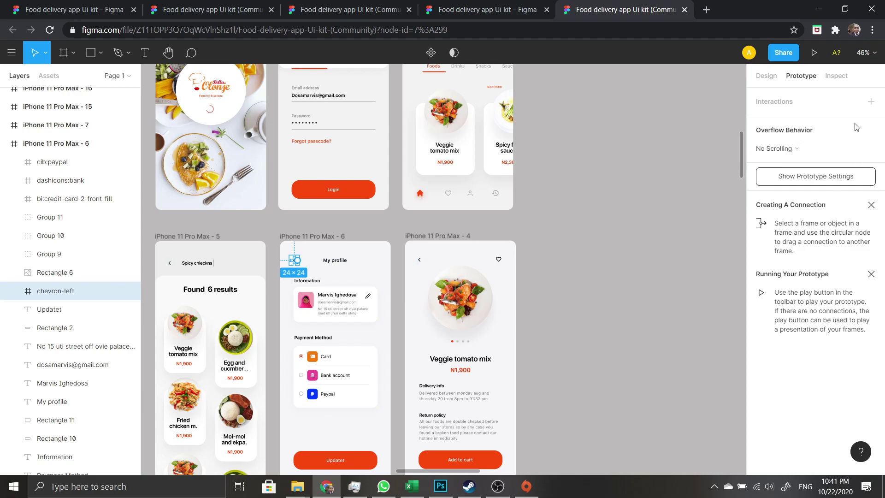
pyautogui.click(871, 101)
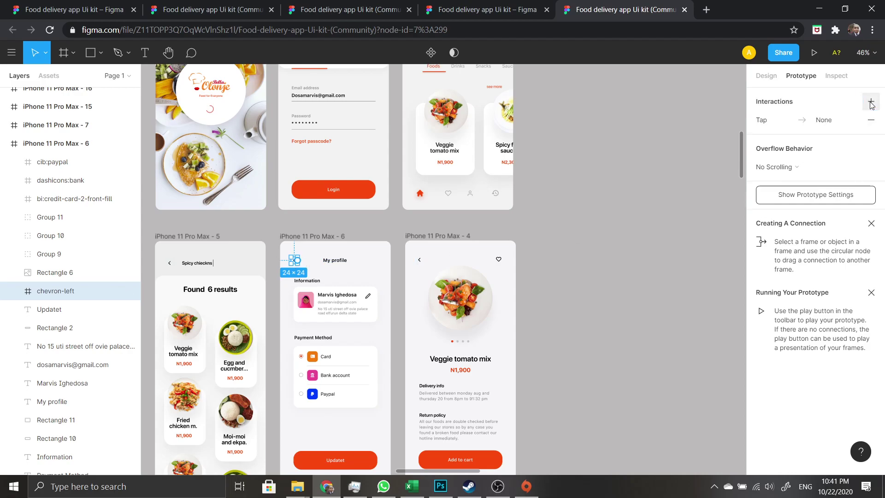
pyautogui.click(802, 122)
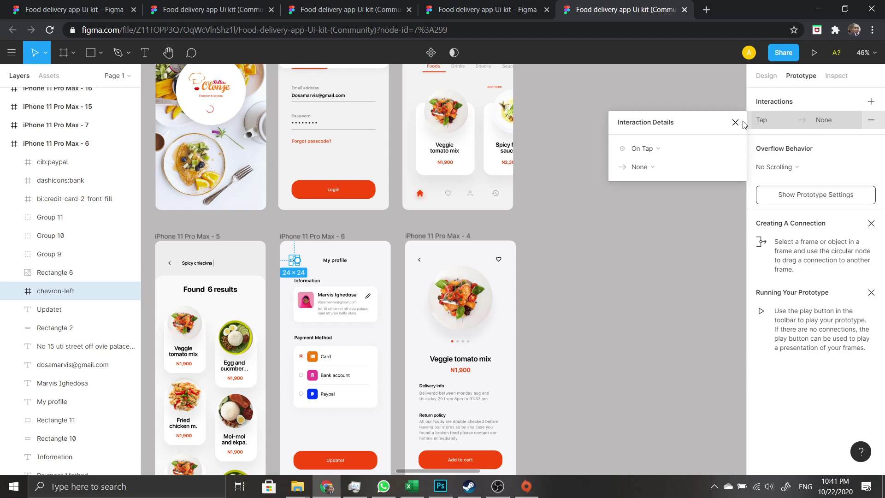
pyautogui.click(657, 167)
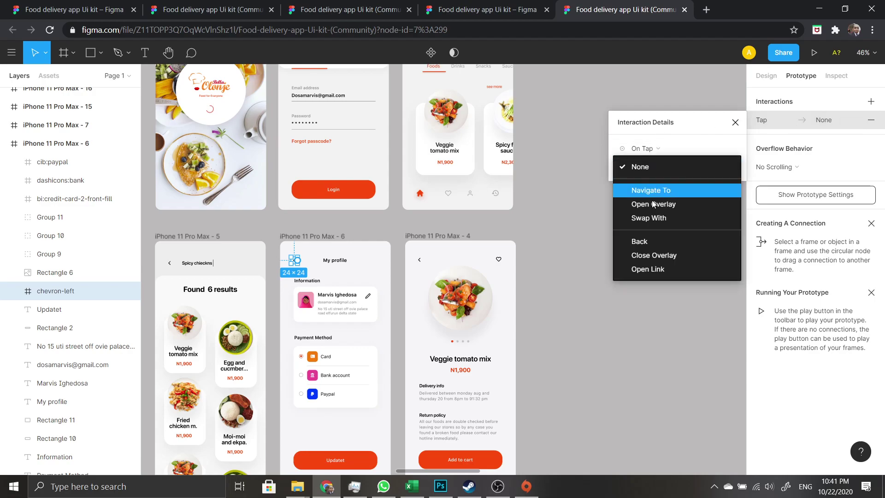
pyautogui.click(658, 242)
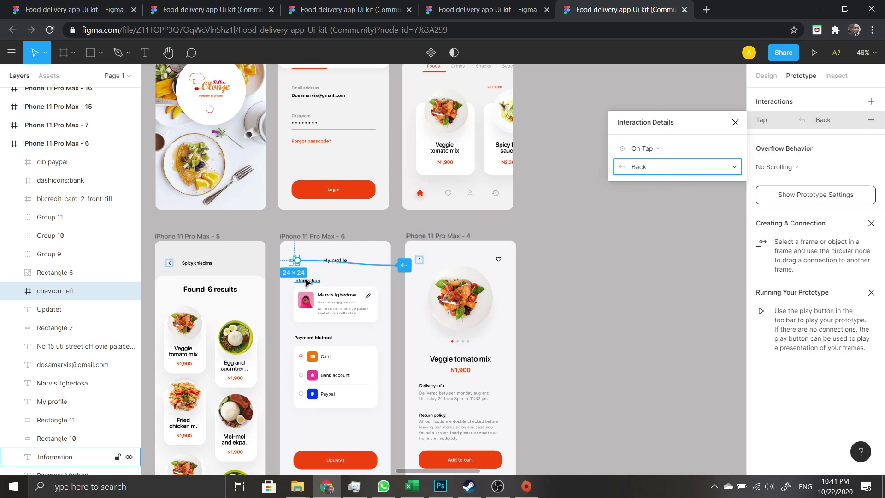
# - Examine the profile, checkout, cart and menu frames below iPhone 11 Pro Max - 6 for screens still to link
pyautogui.scroll(-2, 364, 277)
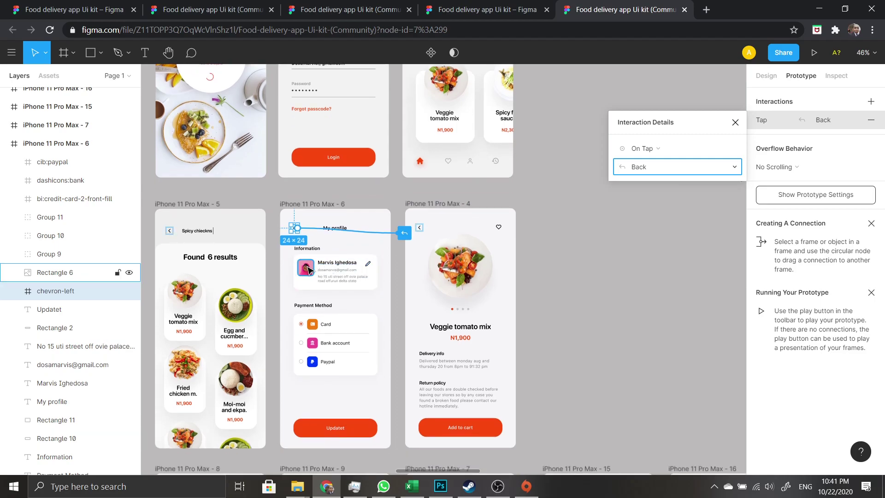
pyautogui.scroll(-5, 318, 271)
pyautogui.scroll(4, 341, 271)
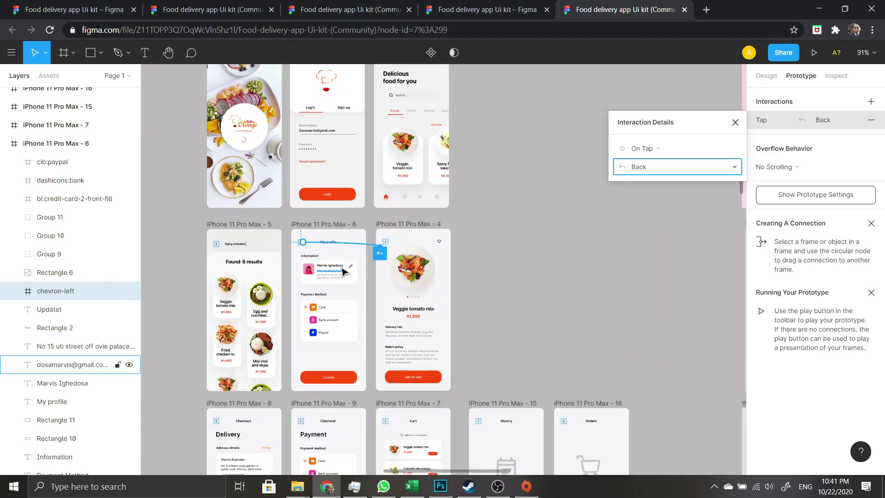
pyautogui.scroll(-3, 355, 262)
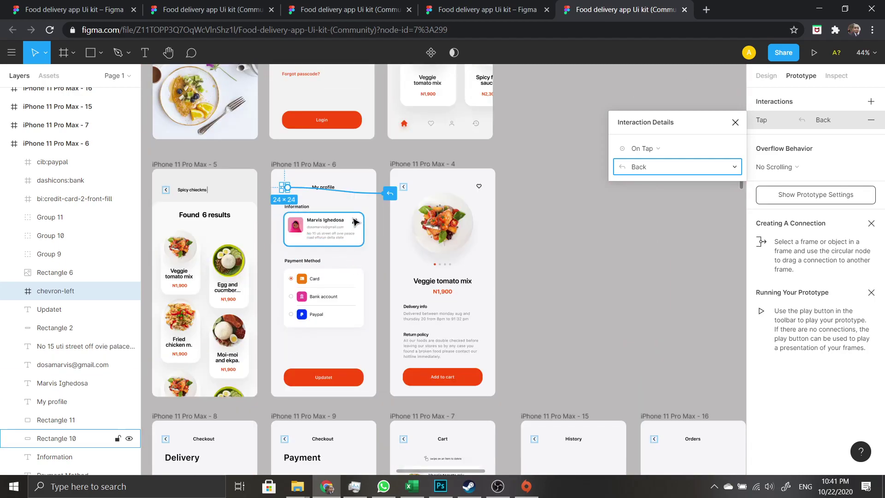
pyautogui.scroll(-12, 359, 251)
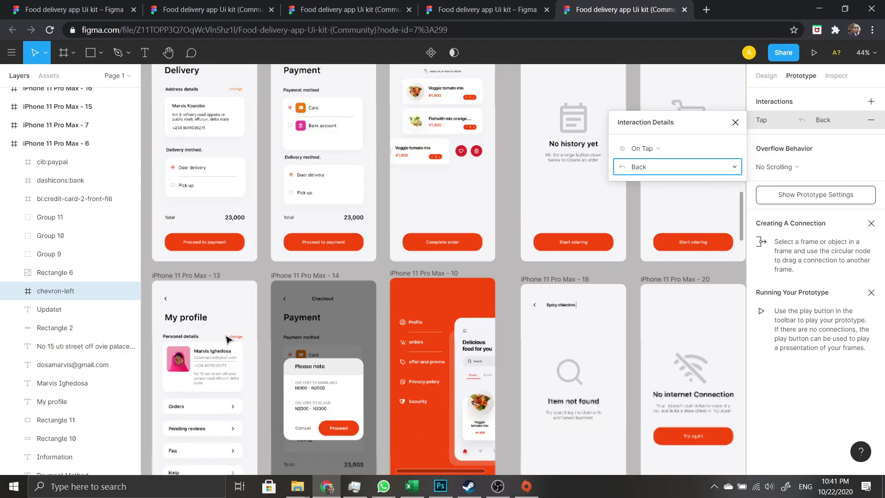
pyautogui.scroll(-2, 240, 279)
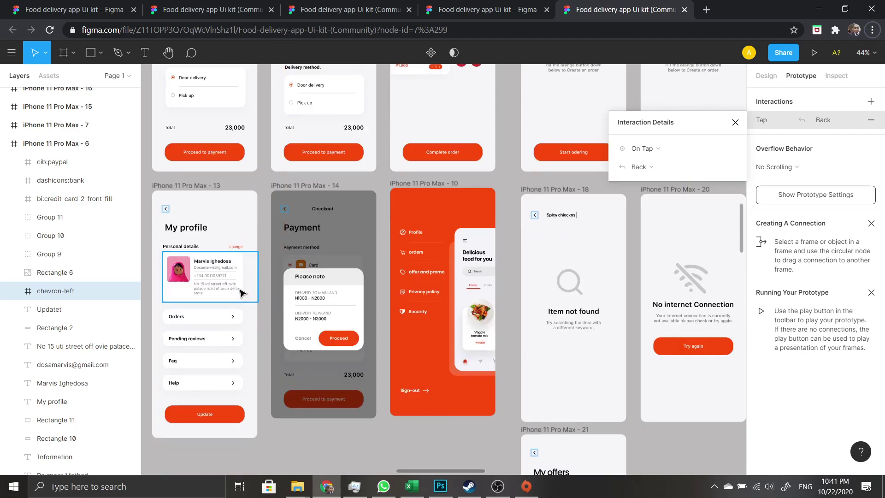
pyautogui.scroll(-5, 248, 271)
pyautogui.scroll(3, 319, 245)
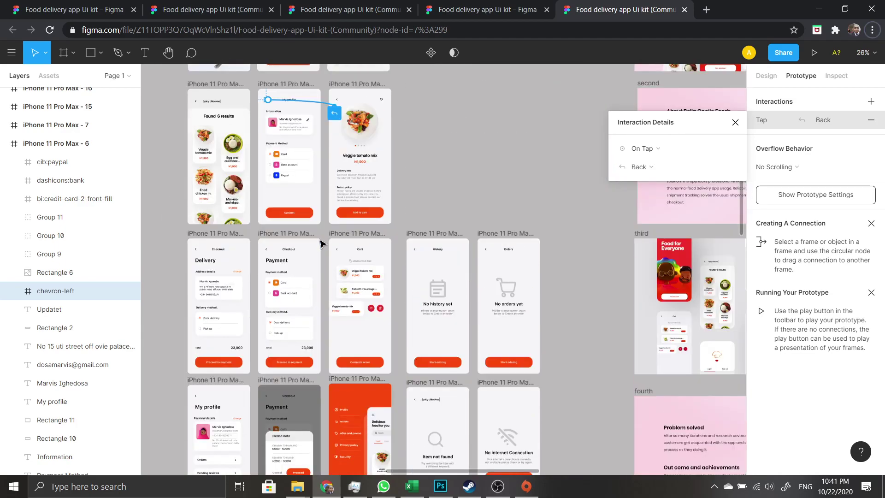
pyautogui.click(313, 121)
pyautogui.scroll(5, 313, 121)
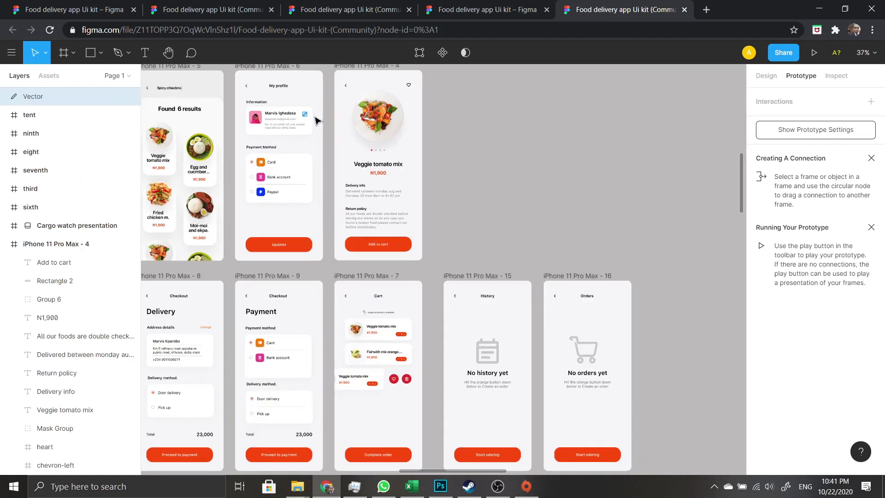
pyautogui.scroll(3, 300, 111)
pyautogui.click(332, 114)
pyautogui.click(297, 112)
pyautogui.click(323, 138)
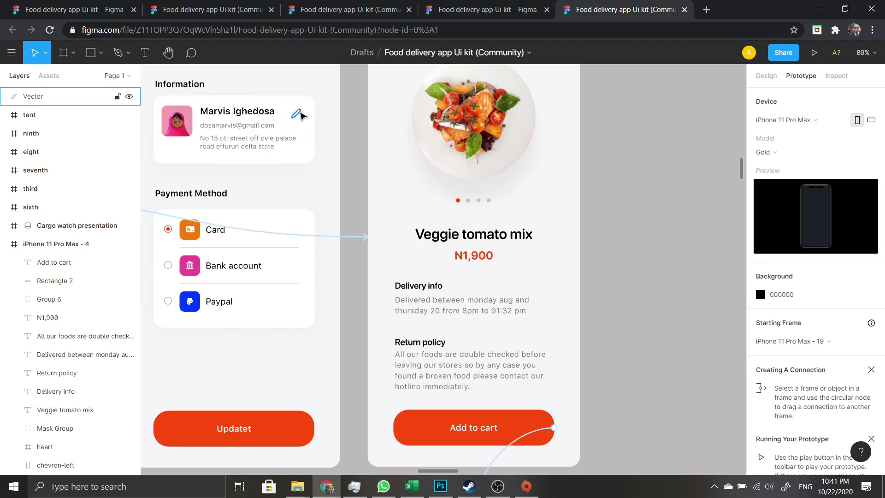
pyautogui.click(301, 120)
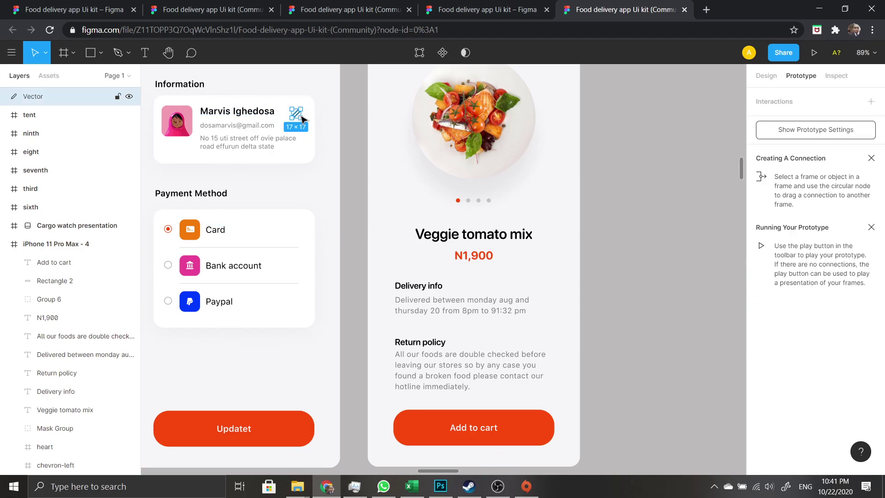
pyautogui.click(871, 102)
pyautogui.scroll(-4, 365, 210)
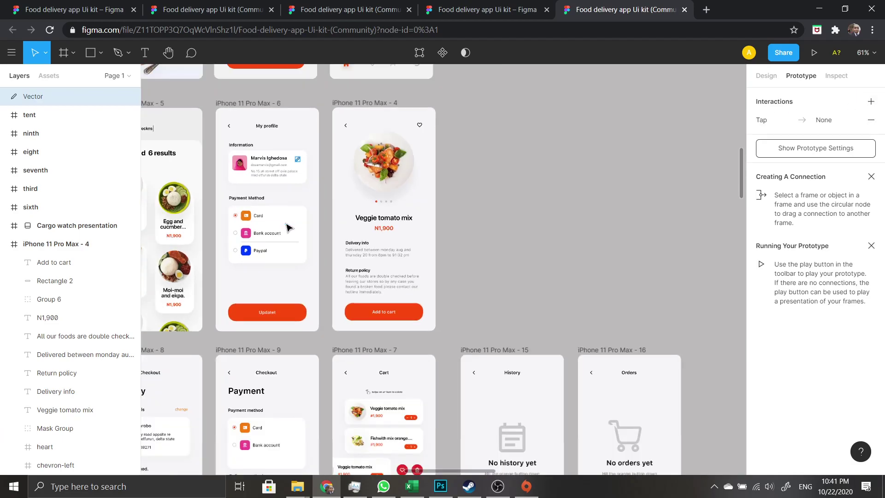
pyautogui.click(810, 123)
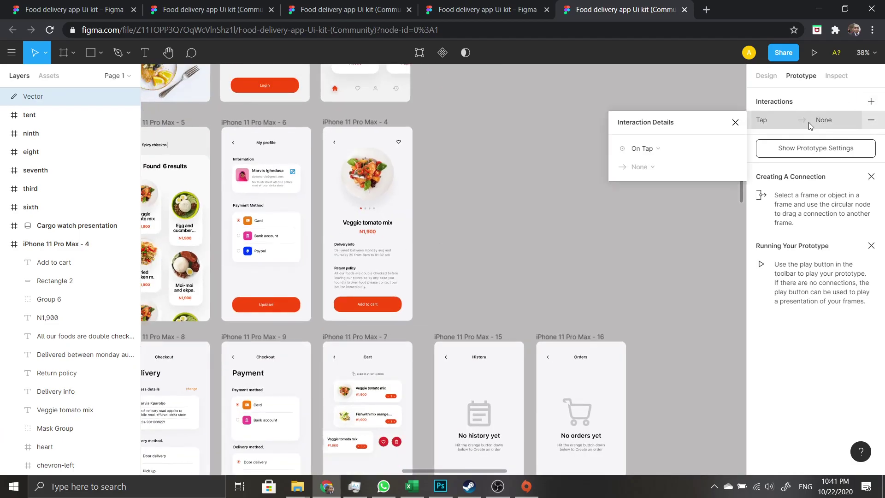
pyautogui.click(656, 150)
pyautogui.click(654, 149)
pyautogui.click(755, 125)
pyautogui.click(871, 120)
pyautogui.click(291, 173)
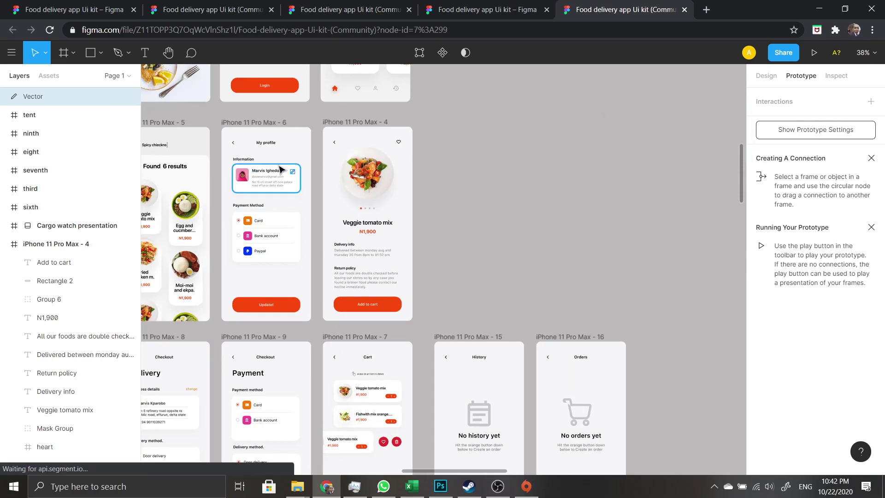
pyautogui.press('Escape')
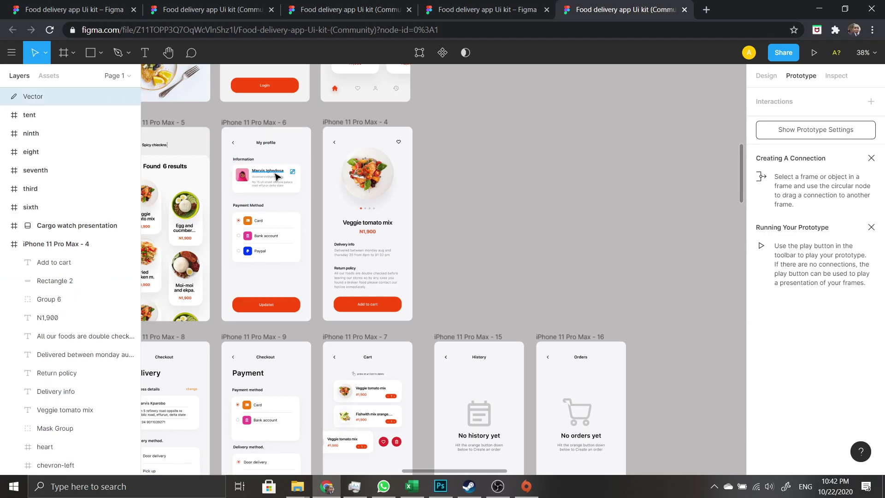
# - Connect the Information card on iPhone 11 Pro Max - 6 to the My profile frame iPhone 11 Pro Max - 13, On Tap with a downward Push animation
pyautogui.click(276, 177)
pyautogui.scroll(-3, 321, 268)
pyautogui.hscroll(-2, 321, 267)
pyautogui.scroll(-2, 391, 171)
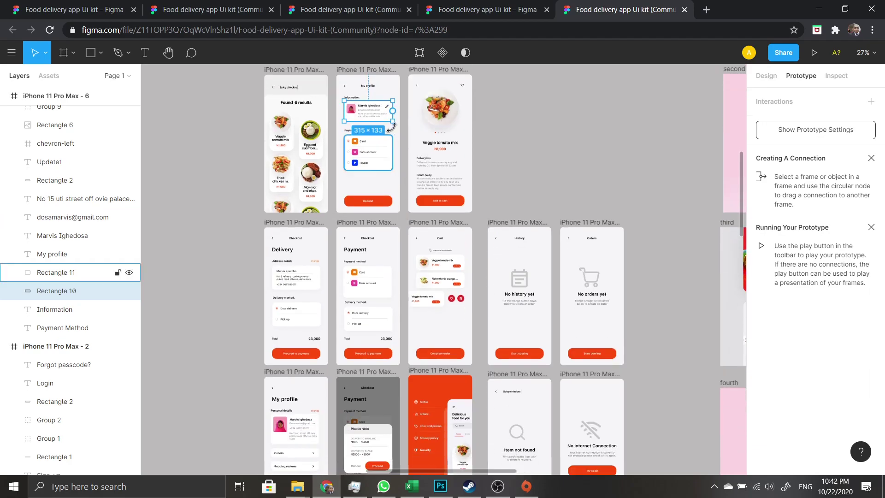
pyautogui.moveTo(392, 111); pyautogui.dragTo(283, 410)
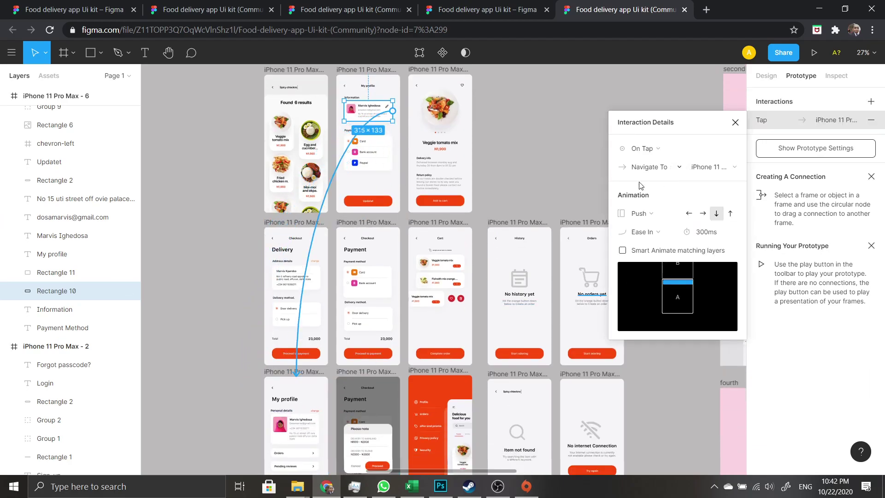
# - Add an On Tap interaction with the Back action to the chevron-left icon on iPhone 11 Pro Max - 13
pyautogui.scroll(-2, 494, 148)
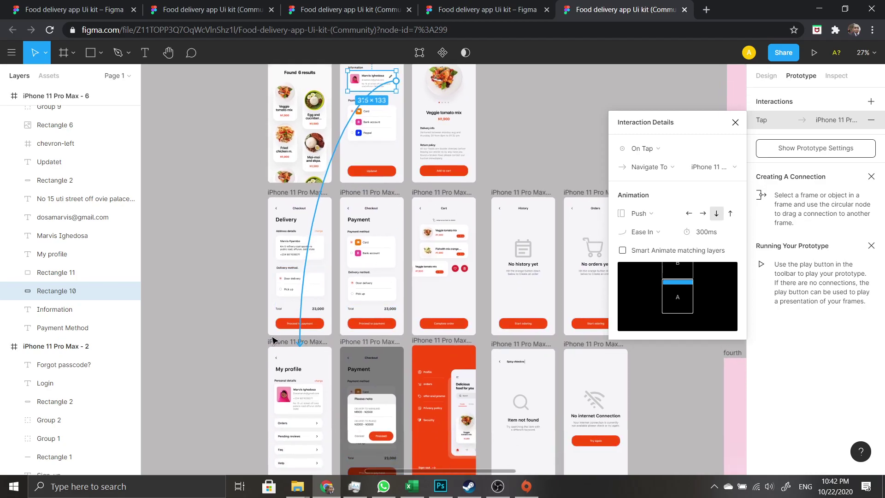
pyautogui.click(279, 361)
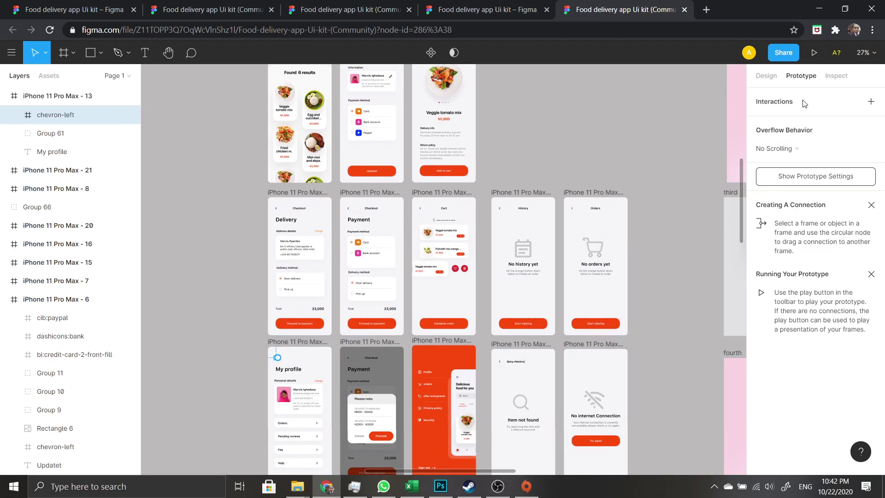
pyautogui.click(870, 101)
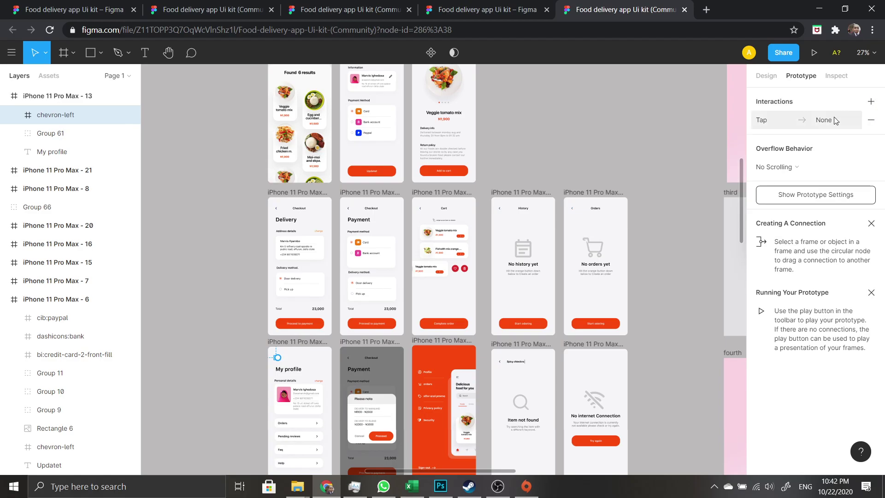
pyautogui.click(793, 121)
pyautogui.click(645, 167)
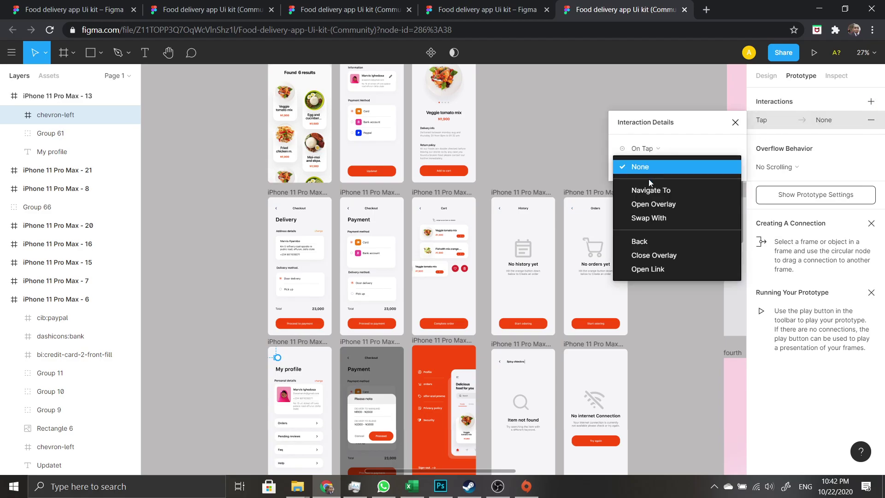
pyautogui.click(639, 241)
# - Examine the existing connections around the search results, profile and product frames for screens still to link
pyautogui.scroll(5, 525, 178)
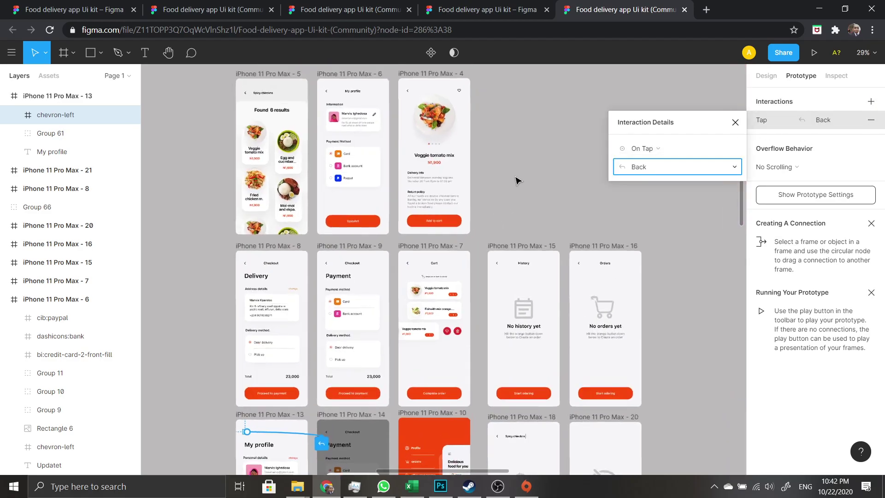
pyautogui.click(469, 186)
pyautogui.hscroll(-5, 469, 185)
pyautogui.scroll(2, 468, 186)
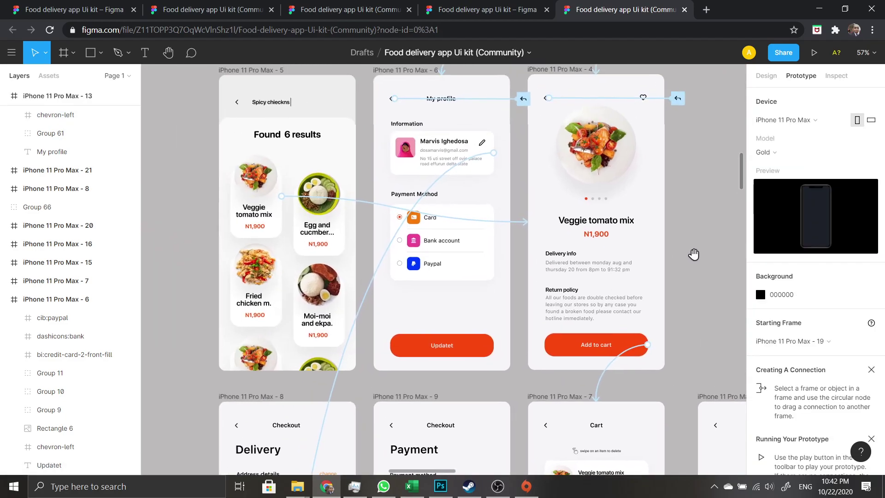
pyautogui.scroll(-3, 520, 255)
pyautogui.scroll(-1, 593, 257)
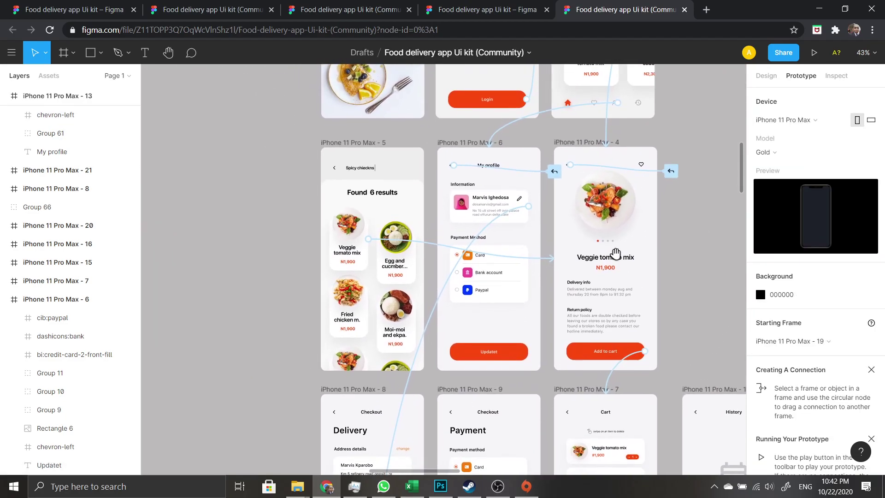
pyautogui.moveTo(593, 251); pyautogui.dragTo(564, 256)
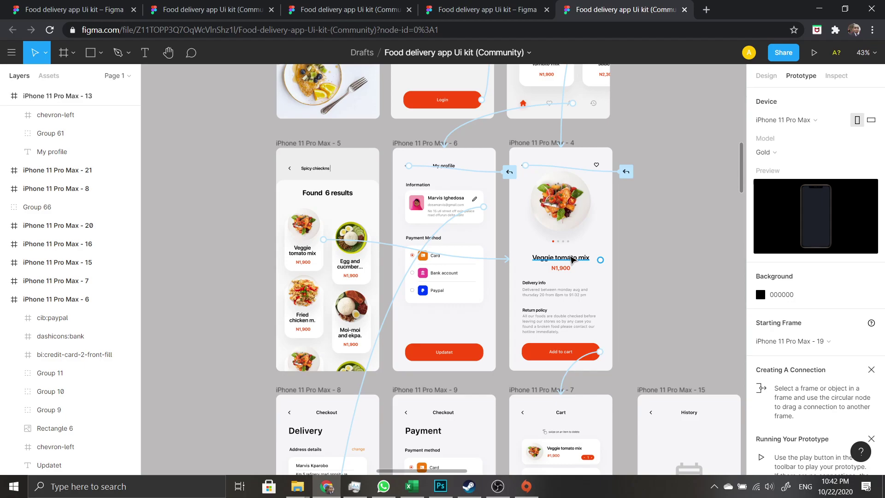
pyautogui.scroll(-4, 571, 257)
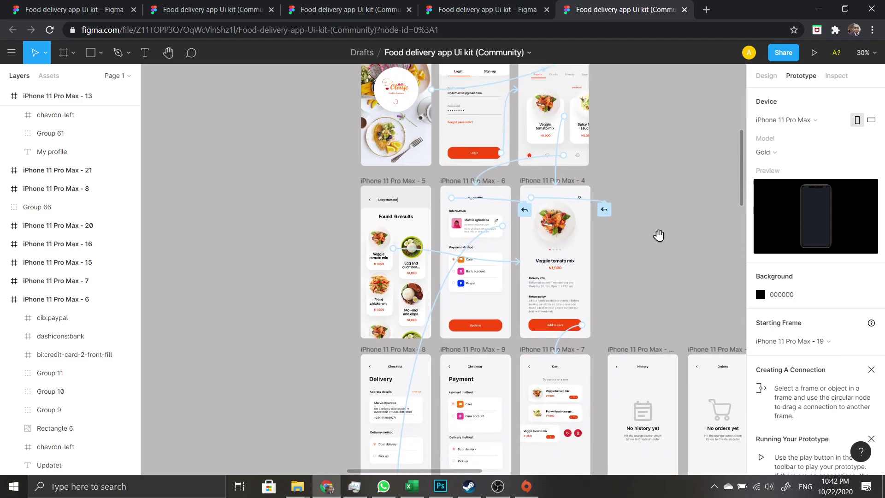
pyautogui.moveTo(607, 310); pyautogui.dragTo(665, 283)
pyautogui.scroll(3, 632, 306)
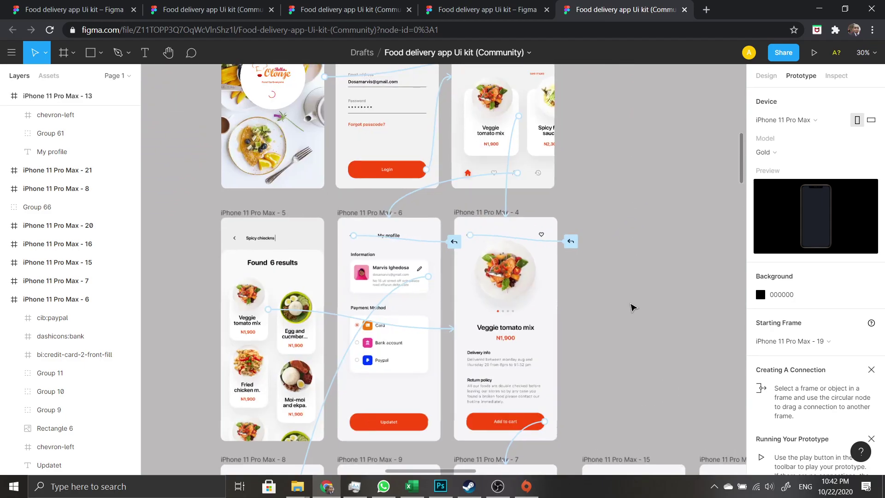
pyautogui.moveTo(632, 306); pyautogui.dragTo(573, 278)
pyautogui.scroll(1, 716, 320)
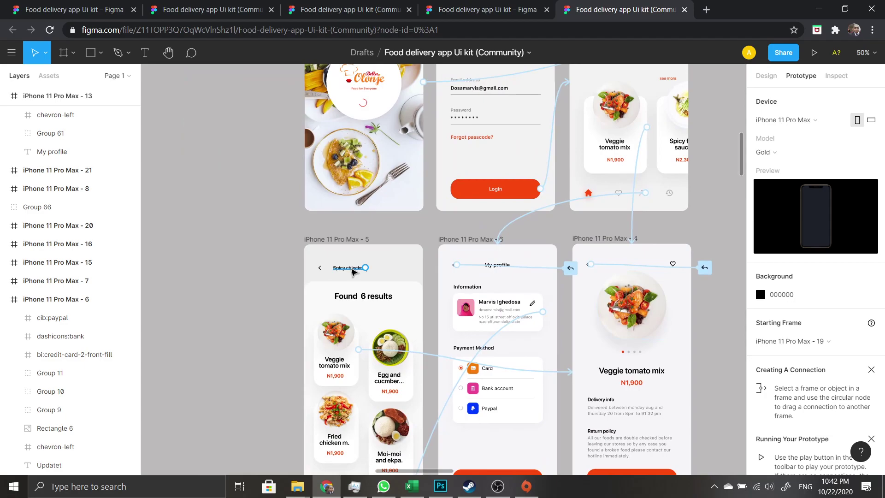
# - Connect the search bar rectangle on iPhone 11 Pro Max - 3 to the search results frame iPhone 11 Pro Max - 5, On Tap with a downward Push animation
pyautogui.moveTo(506, 200); pyautogui.dragTo(429, 328)
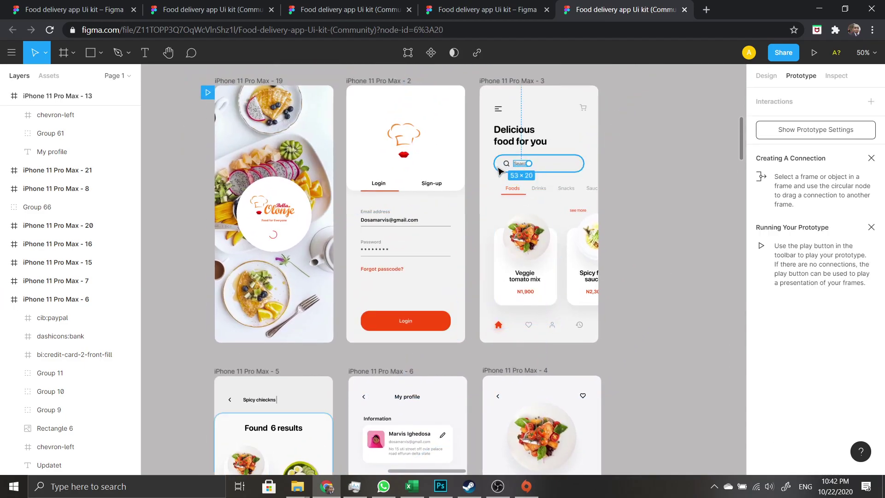
pyautogui.click(571, 165)
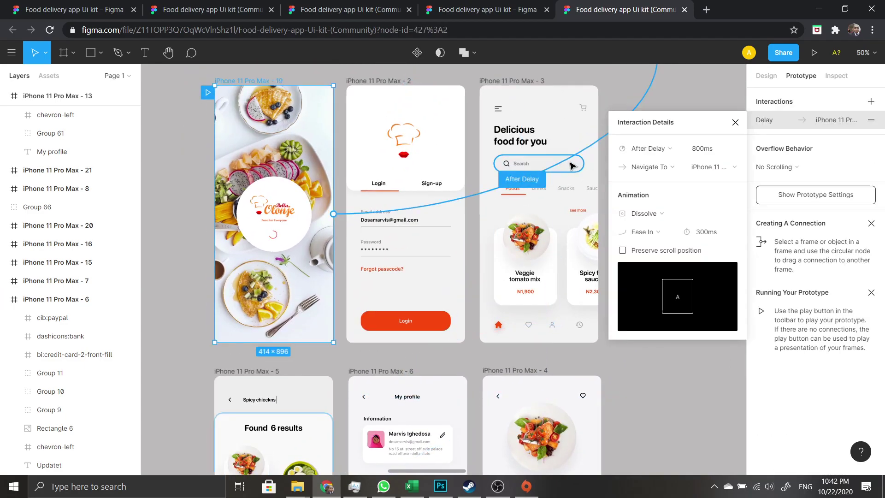
pyautogui.click(510, 167)
pyautogui.click(528, 165)
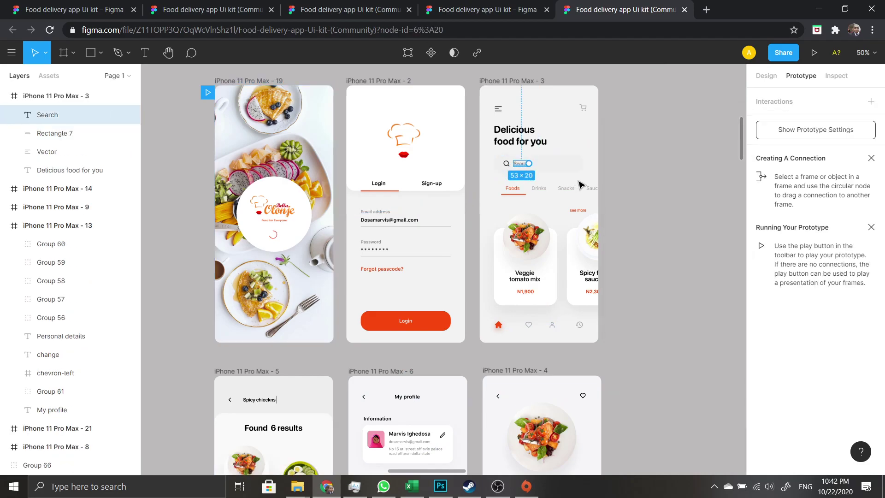
pyautogui.scroll(-2, 580, 184)
pyautogui.scroll(-1, 614, 154)
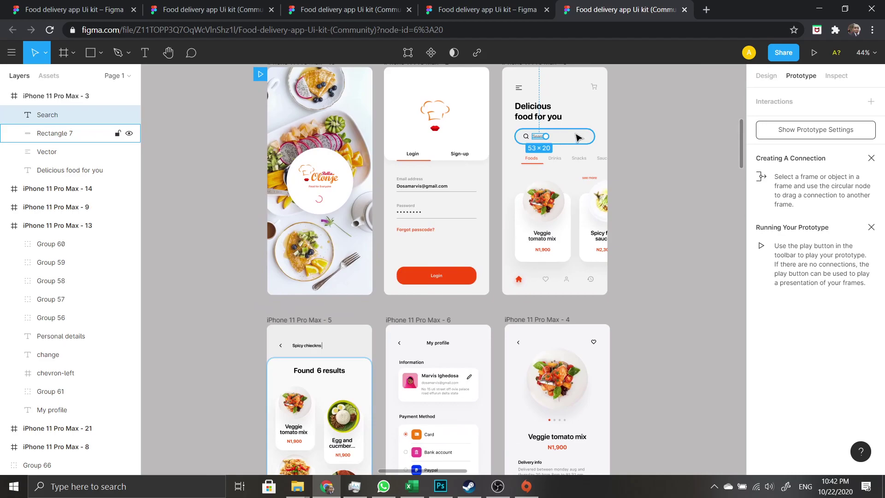
pyautogui.click(577, 135)
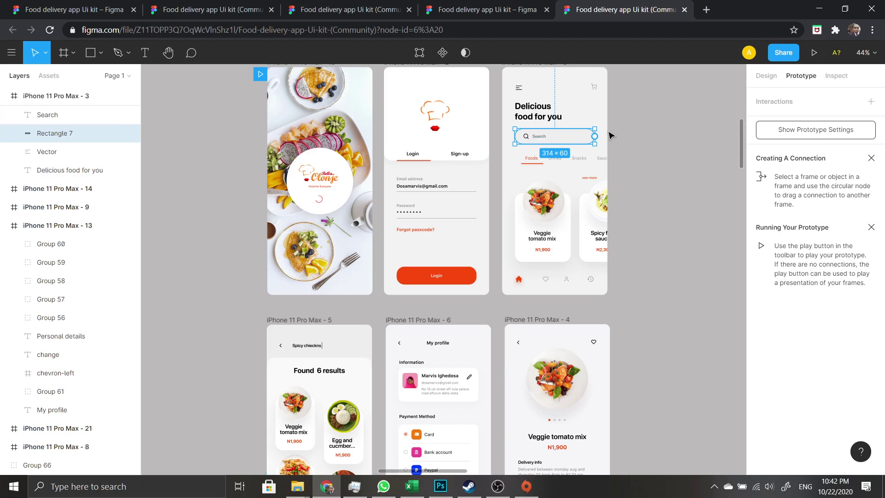
pyautogui.moveTo(595, 136); pyautogui.dragTo(341, 333)
# - Add an On Tap interaction with the Back action to the chevron-left icon on iPhone 11 Pro Max - 5
pyautogui.scroll(-3, 444, 306)
pyautogui.scroll(1, 368, 295)
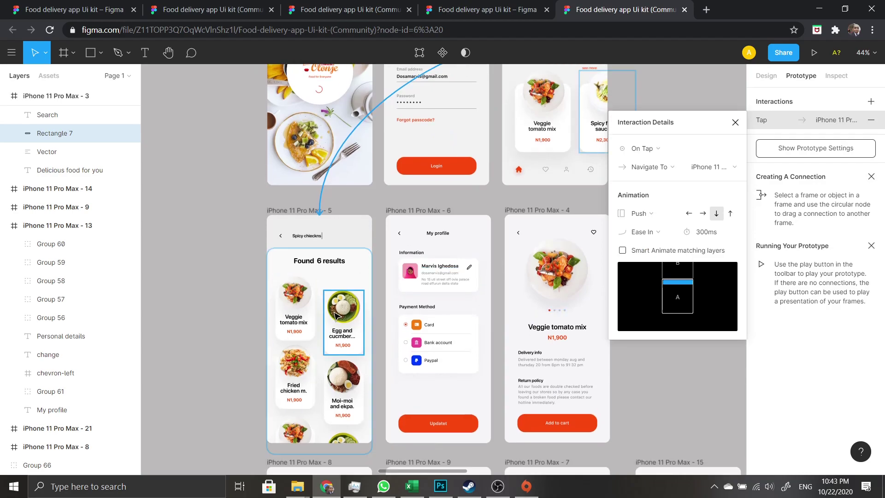
pyautogui.click(280, 236)
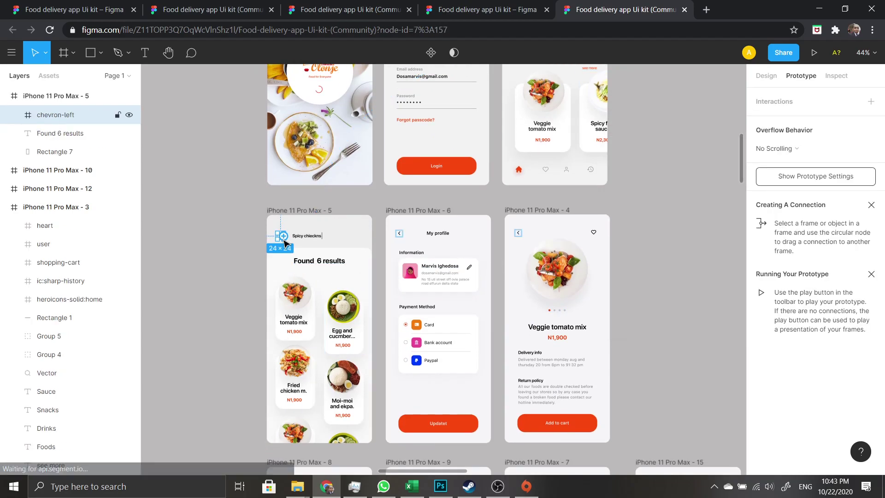
pyautogui.click(871, 102)
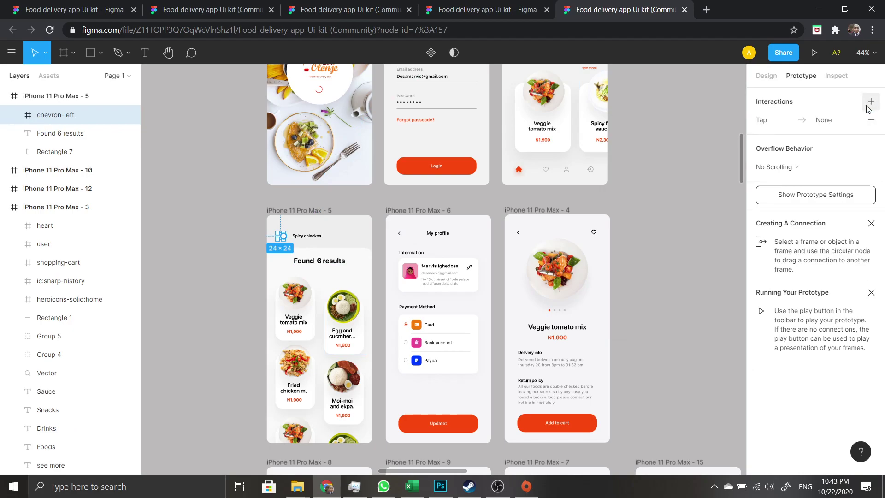
pyautogui.click(807, 123)
pyautogui.click(651, 166)
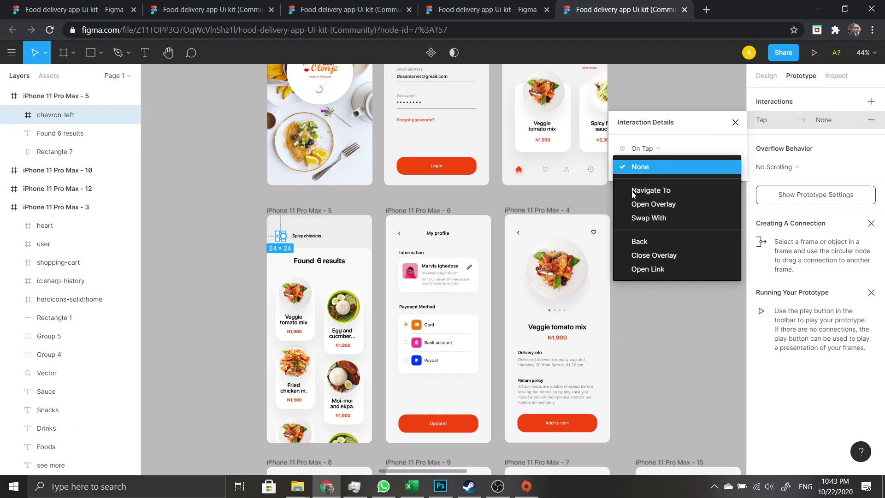
pyautogui.click(644, 240)
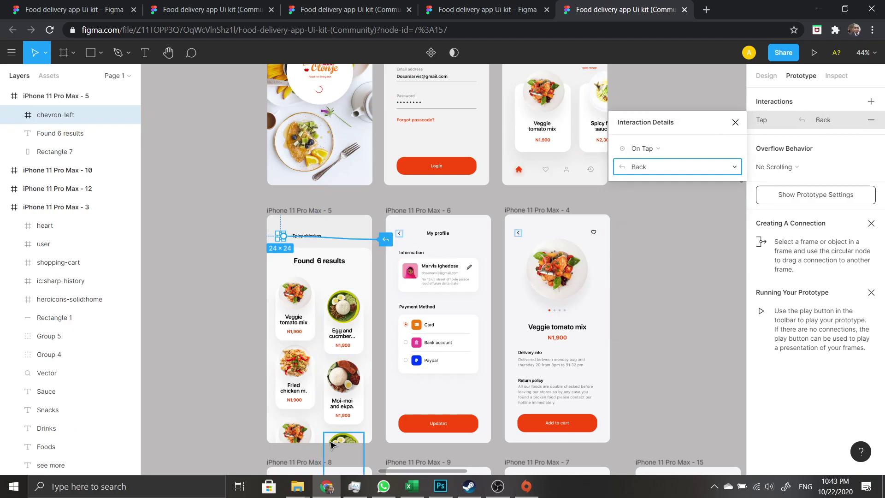
# - Set the overflow behavior of the search results frame iPhone 11 Pro Max - 5 to Vertical Scrolling
pyautogui.scroll(-1, 341, 443)
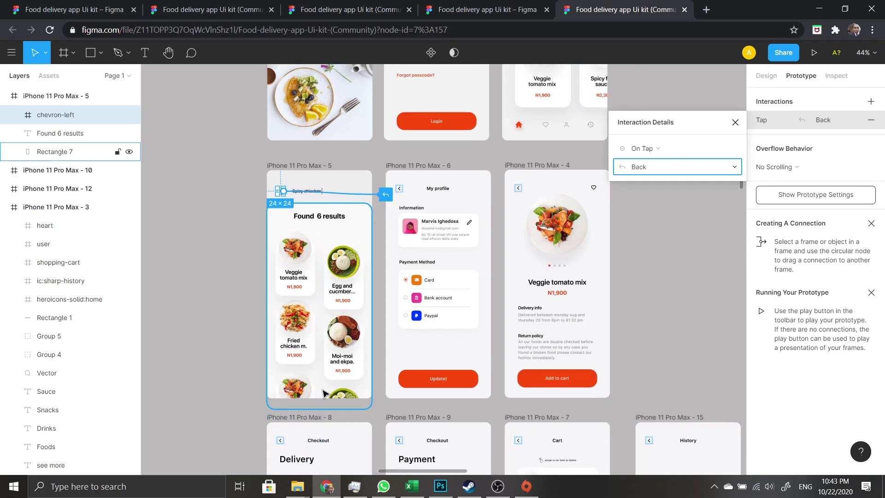
pyautogui.press('Escape')
pyautogui.click(298, 167)
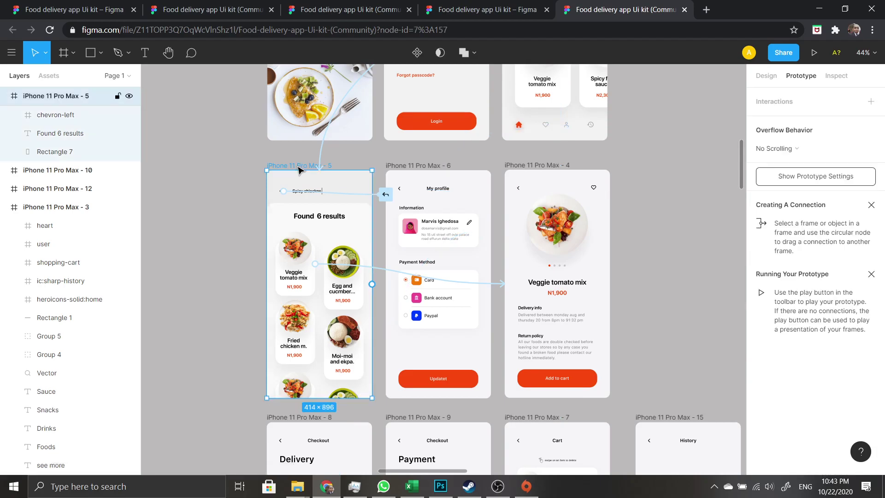
pyautogui.click(789, 149)
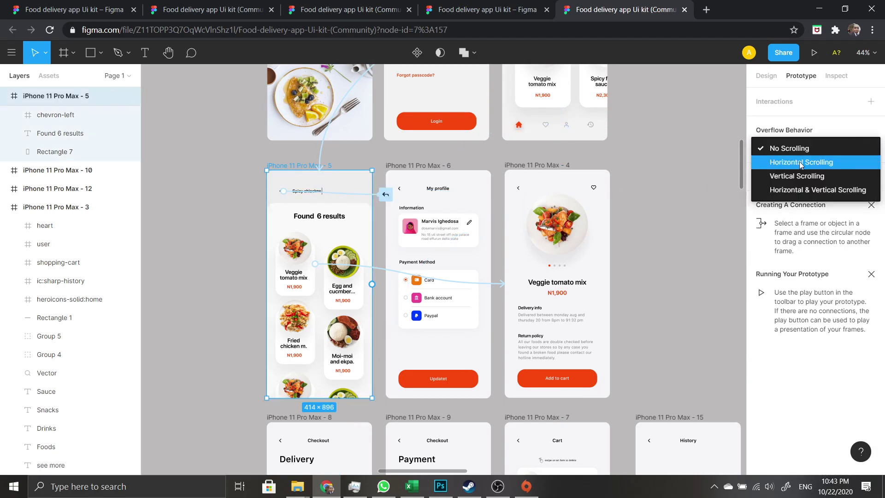
pyautogui.click(807, 180)
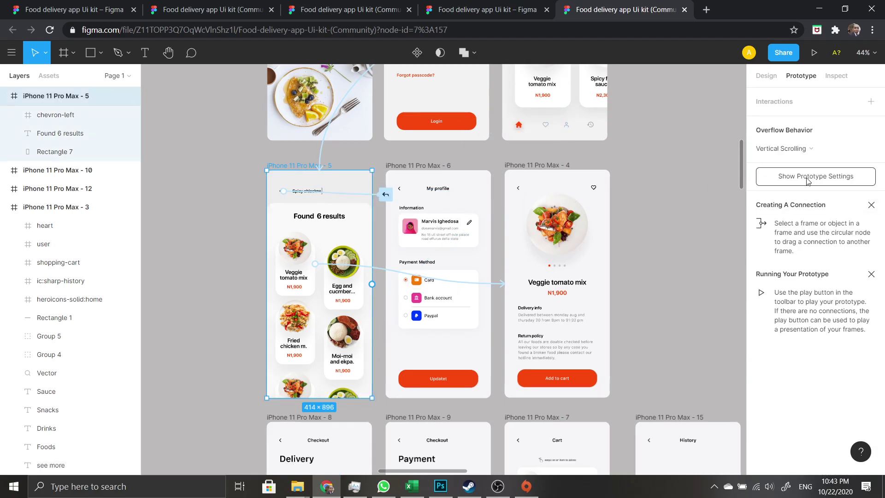
pyautogui.click(680, 229)
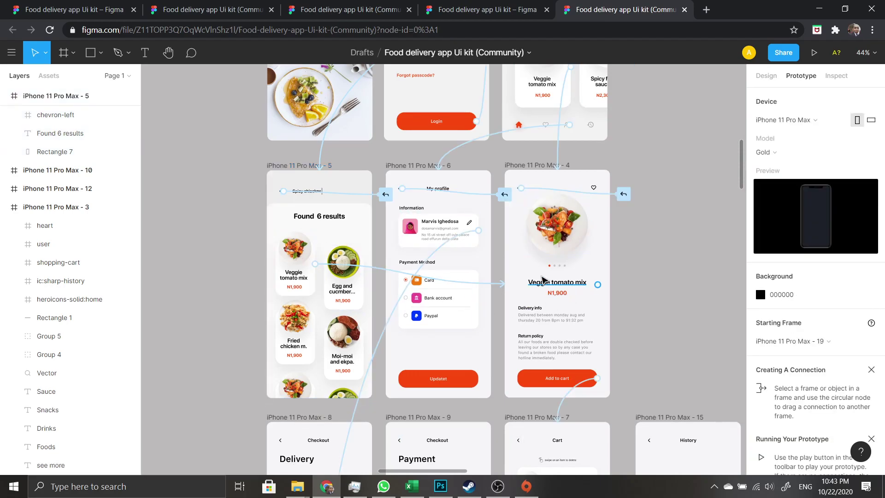
# - Connect the history icon on iPhone 11 Pro Max - 3 to the History frame iPhone 11 Pro Max - 15, On Tap with a downward Push animation
pyautogui.scroll(1, 622, 268)
pyautogui.scroll(4, 622, 269)
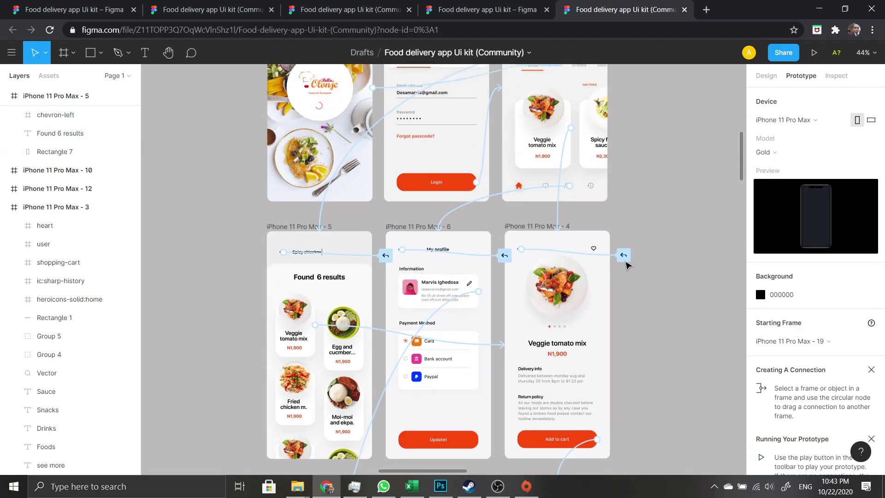
pyautogui.scroll(1, 625, 257)
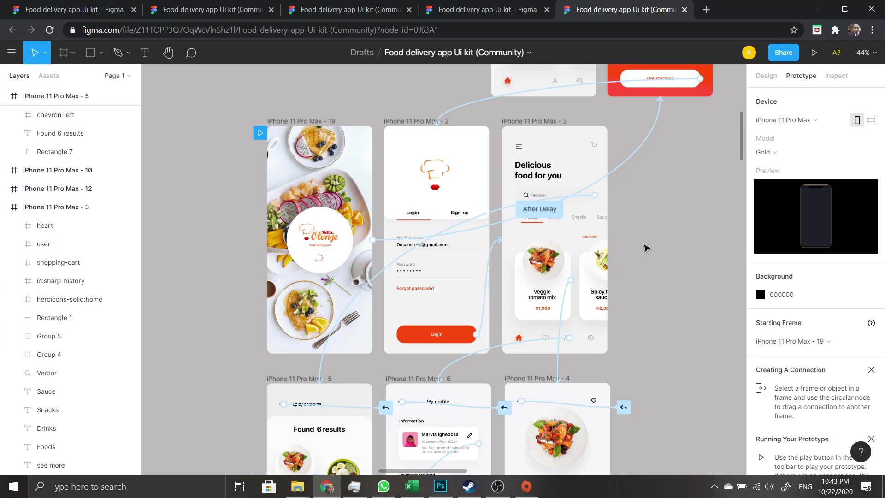
pyautogui.scroll(-2, 645, 248)
pyautogui.moveTo(677, 340); pyautogui.dragTo(598, 199)
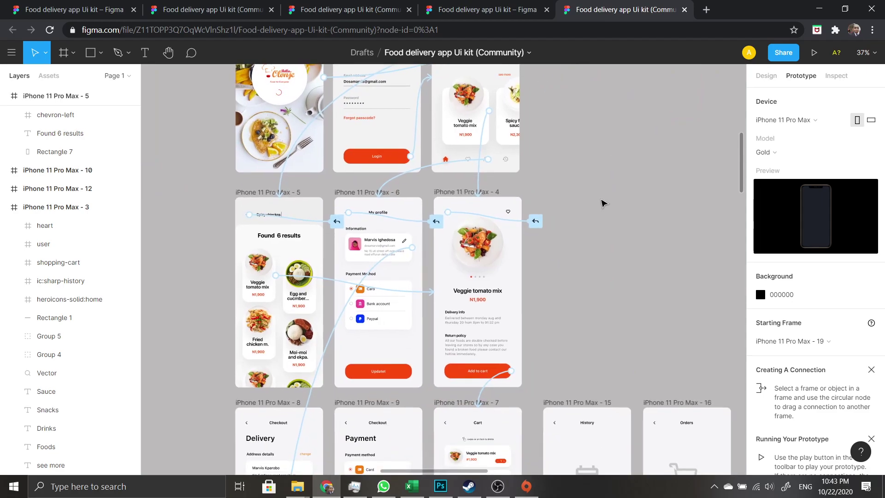
pyautogui.moveTo(670, 265); pyautogui.dragTo(614, 162)
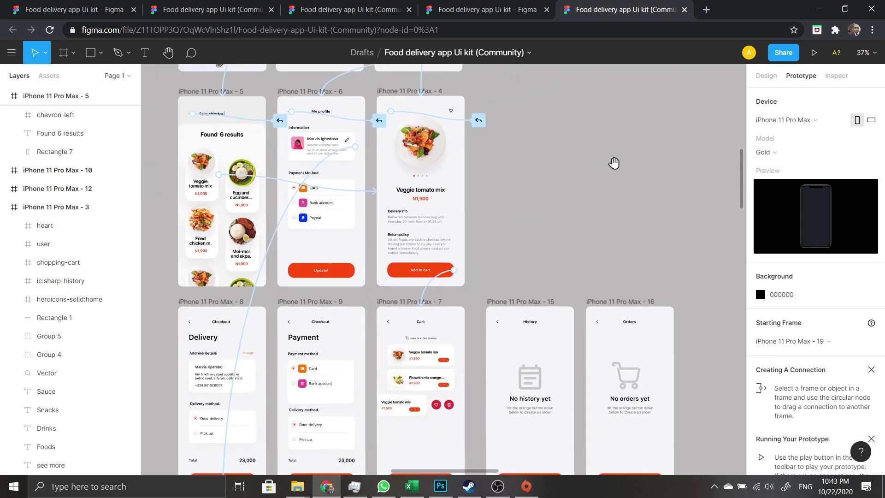
pyautogui.moveTo(489, 104); pyautogui.dragTo(510, 161)
pyautogui.click(469, 115)
pyautogui.moveTo(472, 115); pyautogui.dragTo(563, 370)
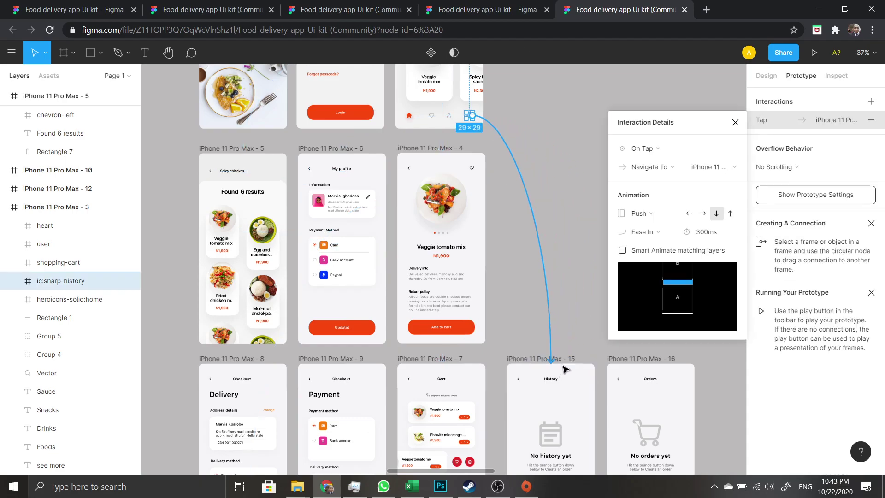
pyautogui.click(509, 293)
# - Add an On Tap interaction with the Back action to the chevron-left icon on iPhone 11 Pro Max - 15
pyautogui.click(520, 379)
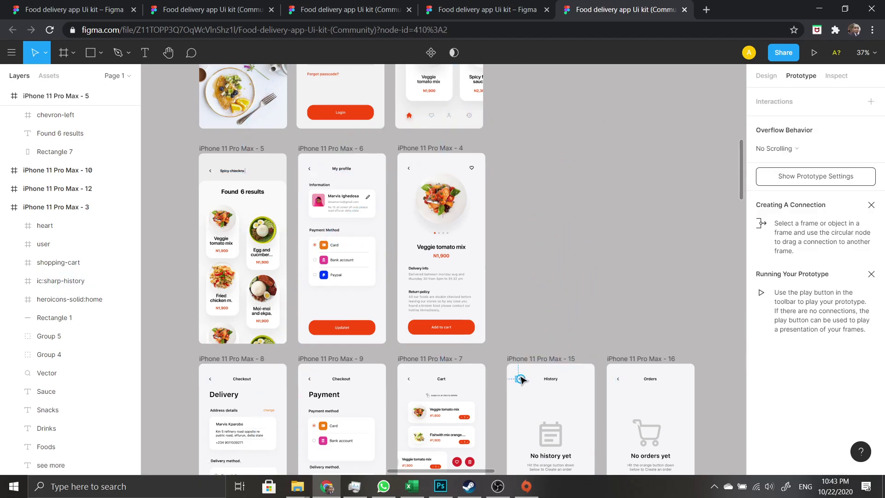
pyautogui.click(869, 102)
pyautogui.click(797, 124)
pyautogui.click(712, 168)
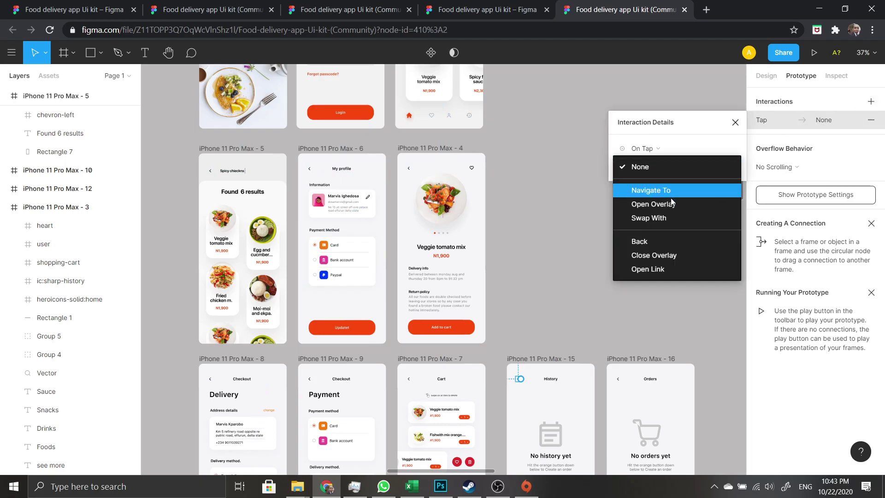
pyautogui.click(649, 242)
pyautogui.click(564, 276)
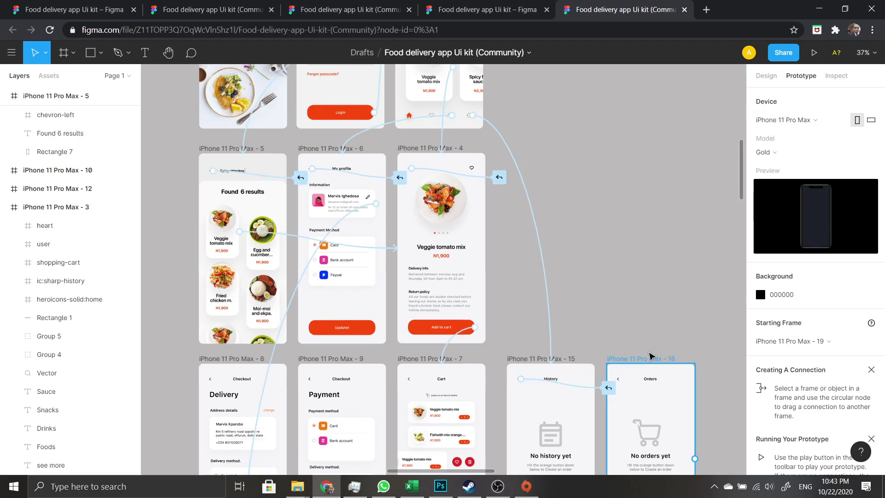
# - Connect the shopping-cart icon on iPhone 11 Pro Max - 3 to the Orders frame iPhone 11 Pro Max - 16, On Tap with a downward Push animation
pyautogui.scroll(4, 564, 294)
pyautogui.scroll(-2, 564, 294)
pyautogui.keyDown('ctrl'); pyautogui.scroll(-3, 541, 221); pyautogui.keyUp('ctrl')
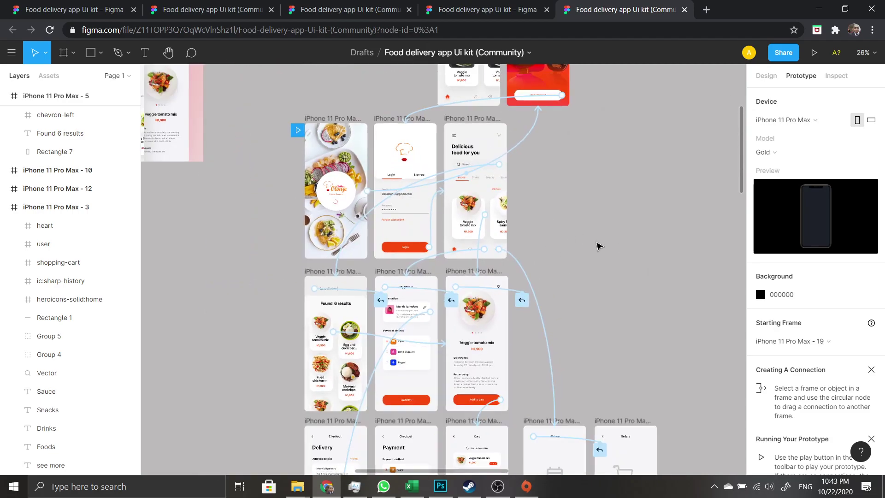
pyautogui.click(474, 102)
pyautogui.moveTo(474, 101); pyautogui.dragTo(603, 399)
pyautogui.scroll(-3, 634, 339)
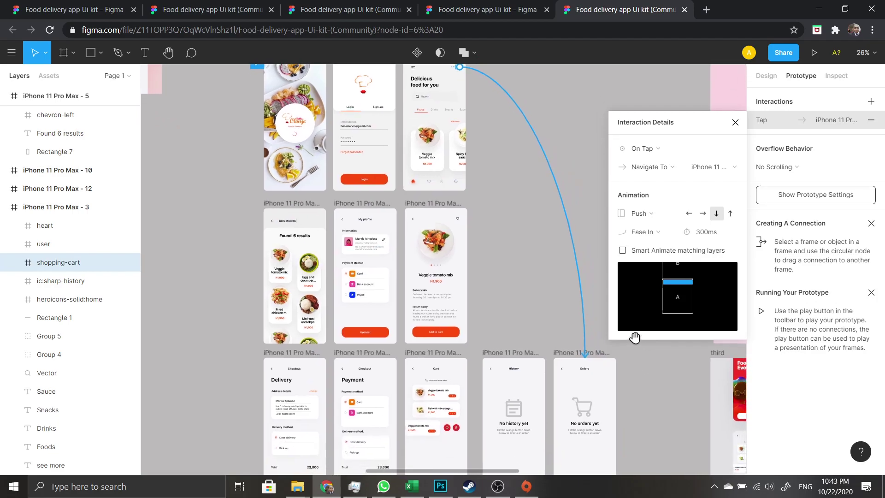
pyautogui.keyDown('ctrl'); pyautogui.scroll(5, 576, 346); pyautogui.keyUp('ctrl')
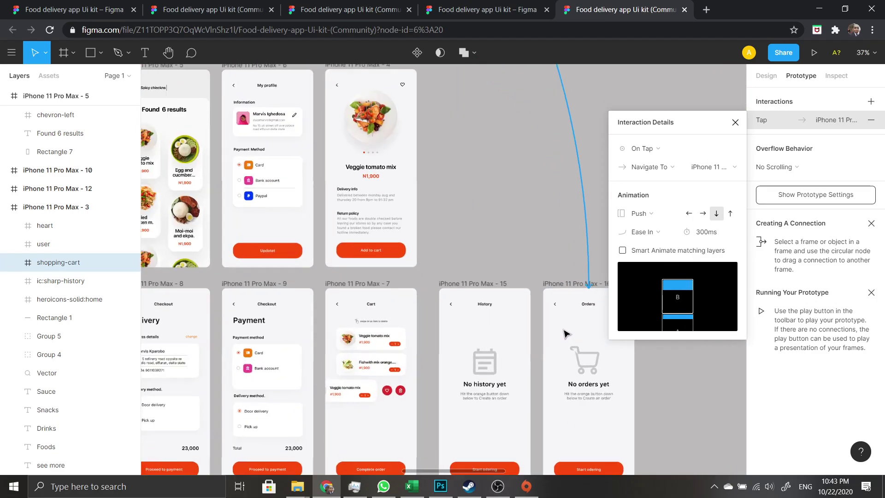
# - Add an On Tap interaction with the Back action to the chevron-left icon on iPhone 11 Pro Max - 16
pyautogui.click(519, 262)
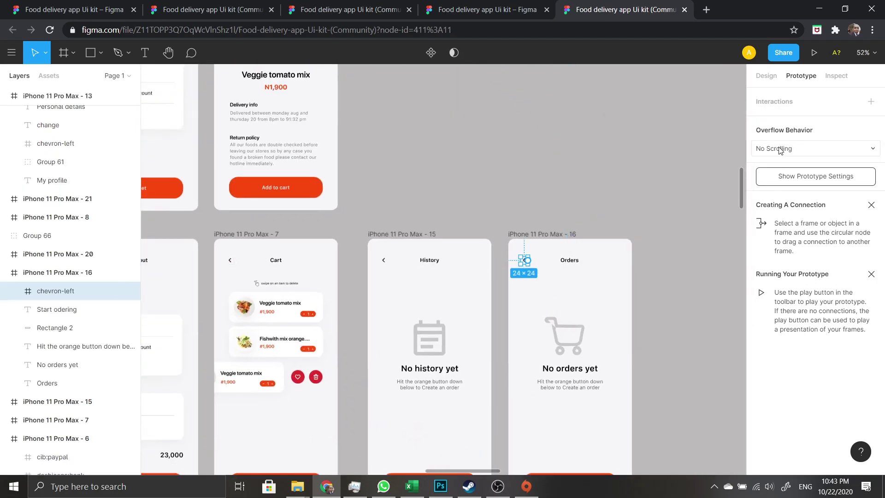
pyautogui.click(871, 101)
pyautogui.click(789, 121)
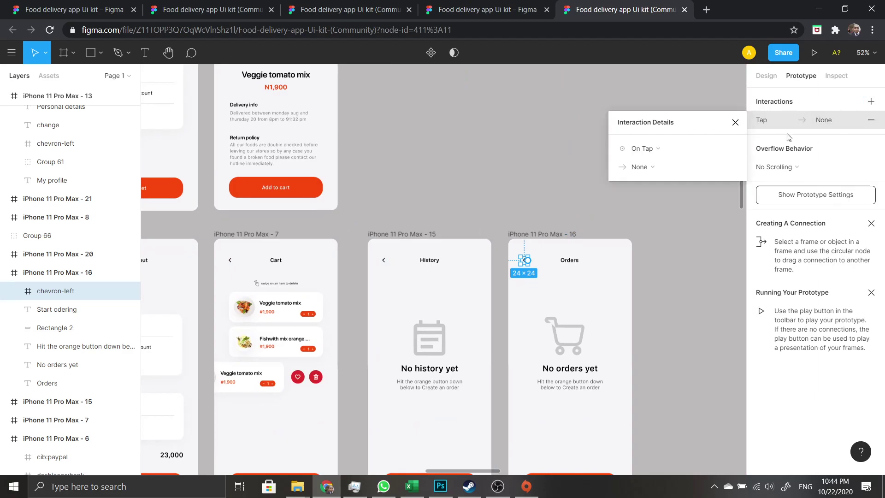
pyautogui.click(640, 167)
pyautogui.click(644, 241)
pyautogui.click(674, 338)
# - Connect the Start odering labels on the Orders and History frames to the home frame iPhone 11 Pro Max - 3, navigating On Tap
pyautogui.scroll(-3, 673, 338)
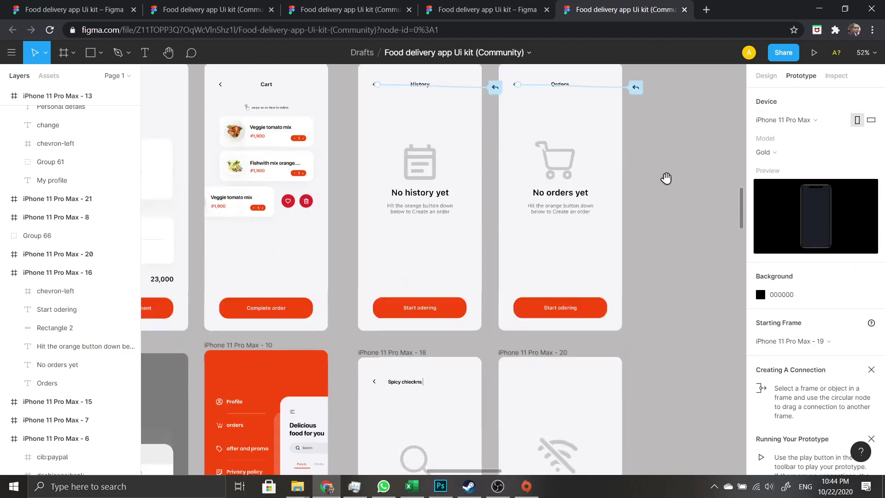
pyautogui.scroll(2, 680, 336)
pyautogui.scroll(-5, 682, 336)
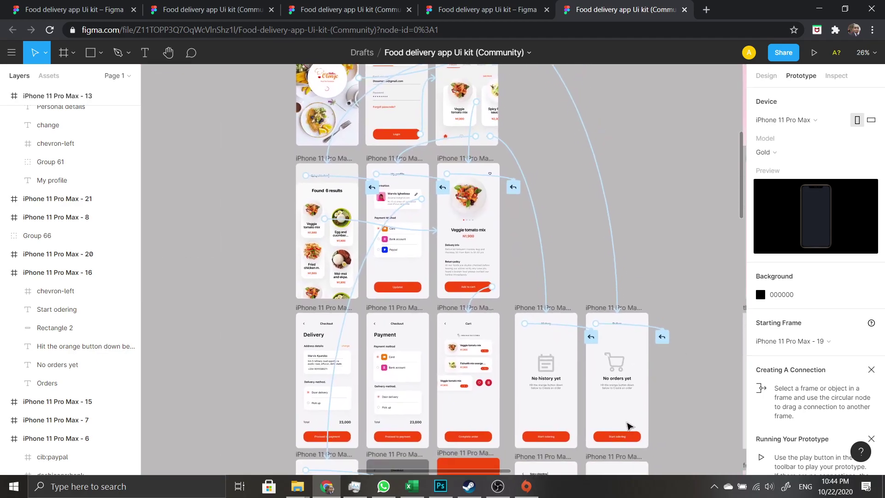
pyautogui.click(617, 437)
pyautogui.moveTo(626, 437); pyautogui.dragTo(485, 117)
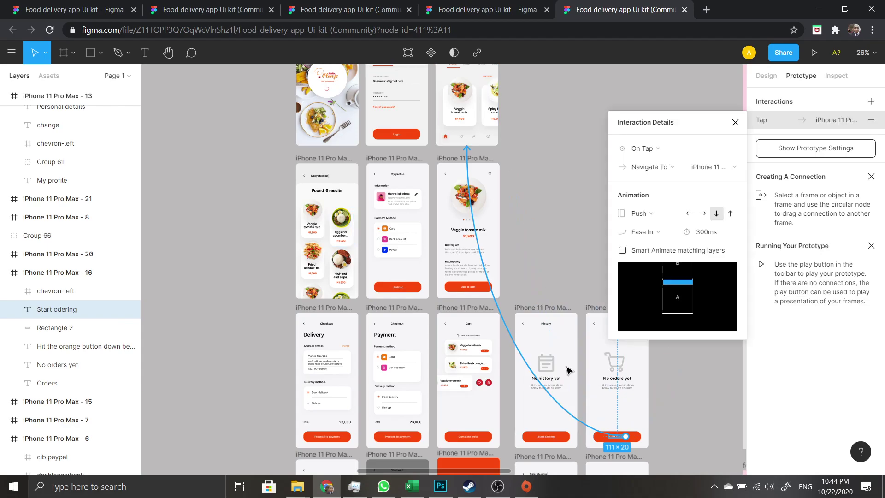
pyautogui.click(545, 436)
pyautogui.moveTo(554, 436); pyautogui.dragTo(473, 147)
pyautogui.click(622, 202)
# - Examine the home frame's navigation icons and the search results, profile and product frames for connections still missing
pyautogui.moveTo(632, 204); pyautogui.dragTo(658, 320)
pyautogui.scroll(5, 541, 283)
pyautogui.click(427, 239)
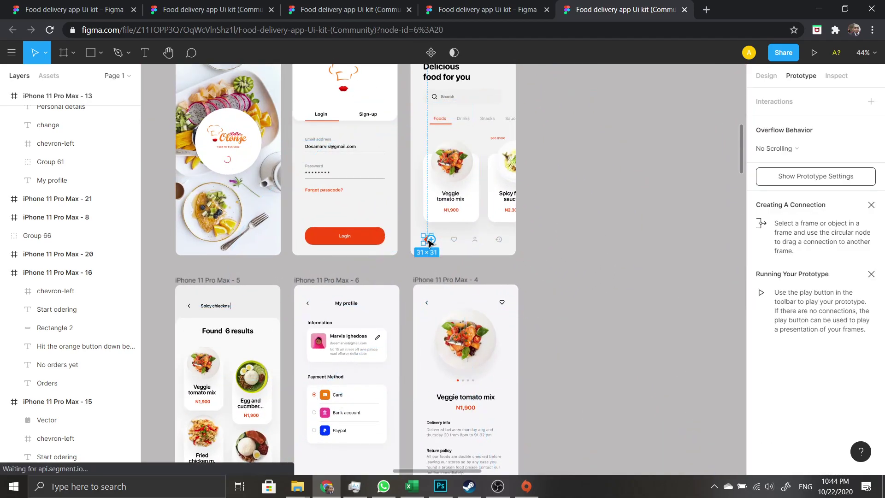
pyautogui.scroll(-5, 642, 192)
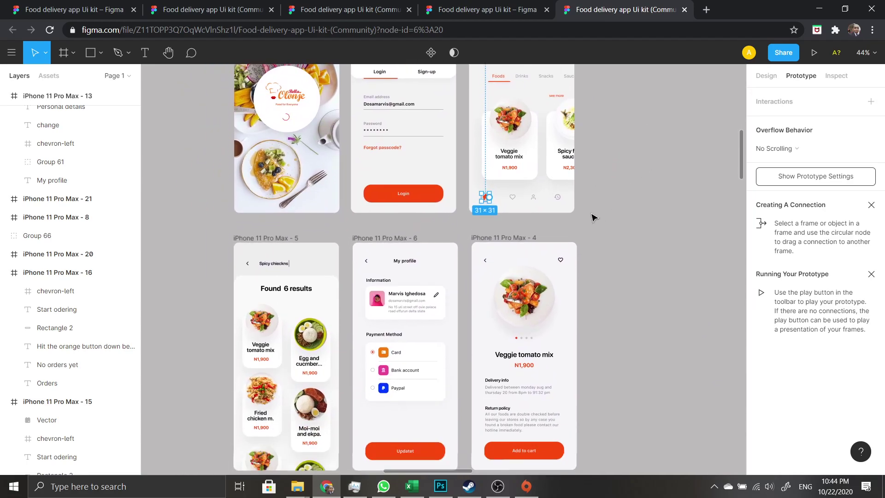
pyautogui.scroll(-3, 562, 258)
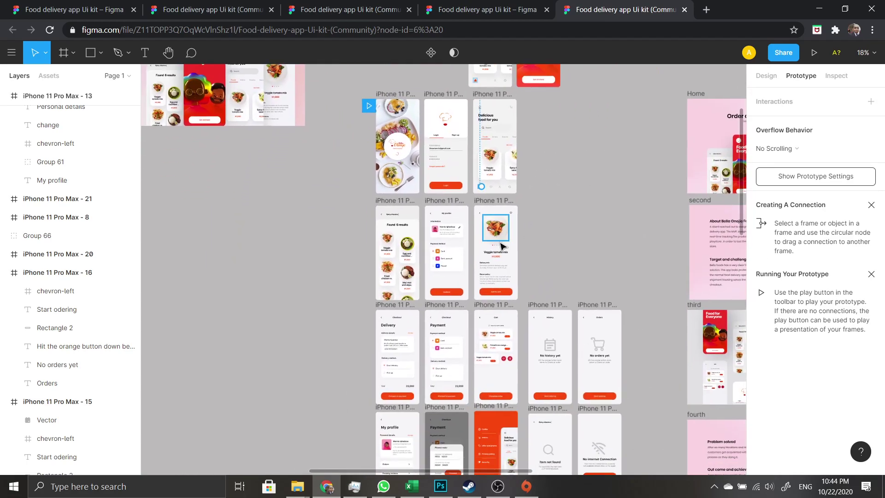
pyautogui.scroll(5, 577, 250)
pyautogui.click(559, 244)
pyautogui.hscroll(-8, 559, 245)
pyautogui.scroll(-3, 559, 245)
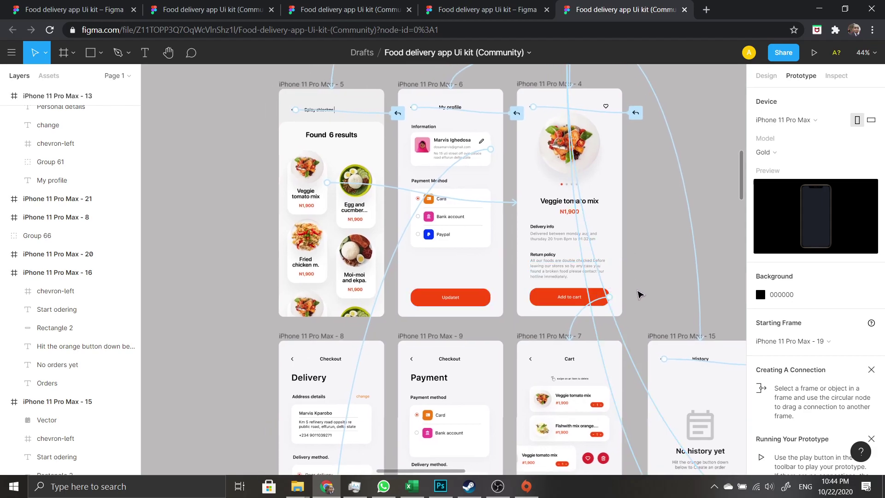
# - Connect the Complete order label on the cart frame iPhone 11 Pro Max - 7 to iPhone 11 Pro Max - 8, On Tap with a downward Push animation
pyautogui.scroll(-5, 643, 303)
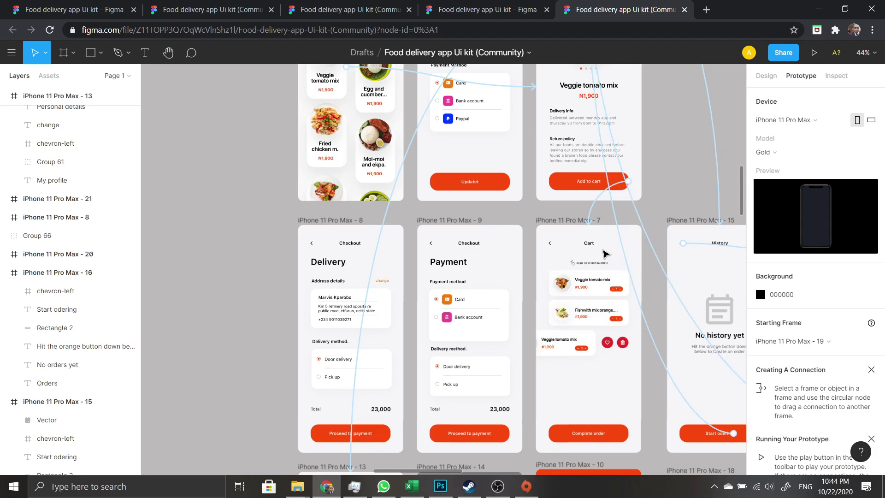
pyautogui.scroll(-2, 599, 322)
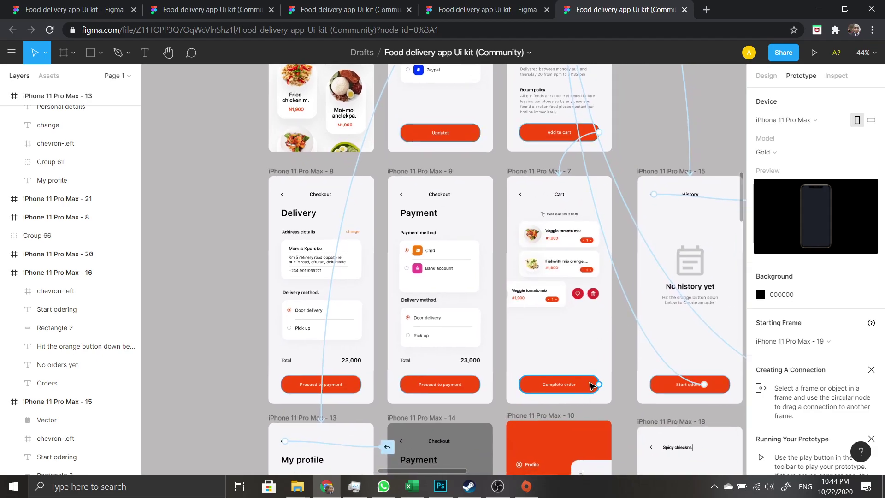
pyautogui.moveTo(619, 355); pyautogui.dragTo(552, 327)
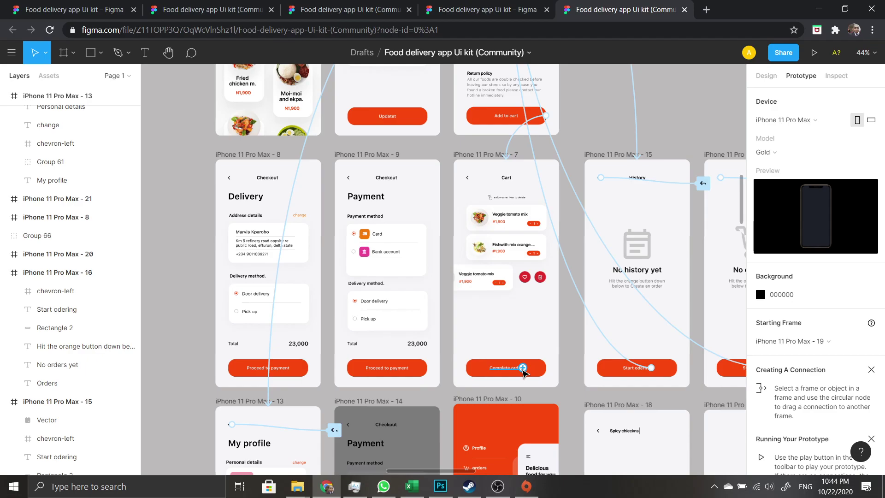
pyautogui.moveTo(523, 368); pyautogui.dragTo(261, 211)
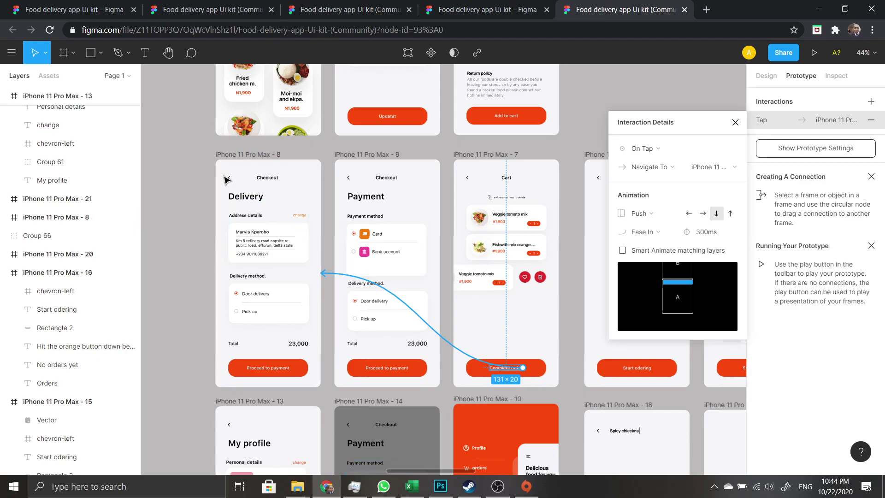
# - Add an On Tap interaction with the Back action to the chevron-left icon on iPhone 11 Pro Max - 7
pyautogui.click(467, 178)
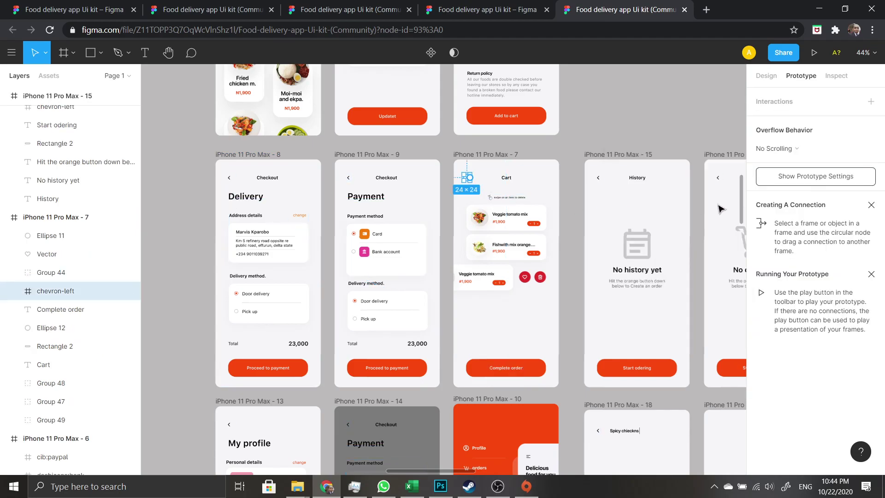
pyautogui.click(868, 102)
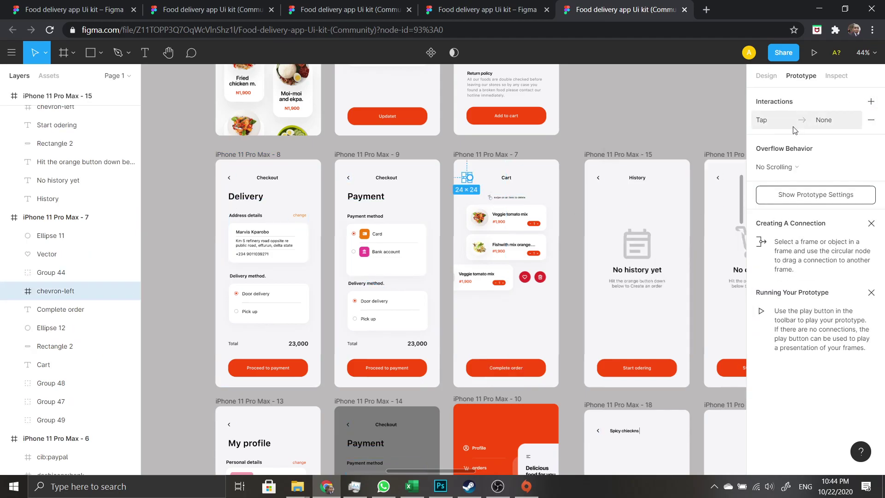
pyautogui.click(804, 121)
pyautogui.click(671, 166)
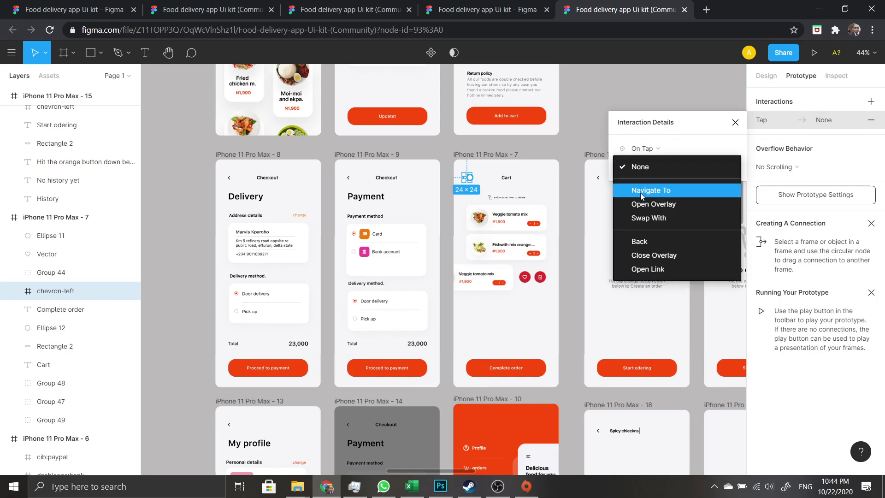
pyautogui.click(650, 241)
pyautogui.click(569, 216)
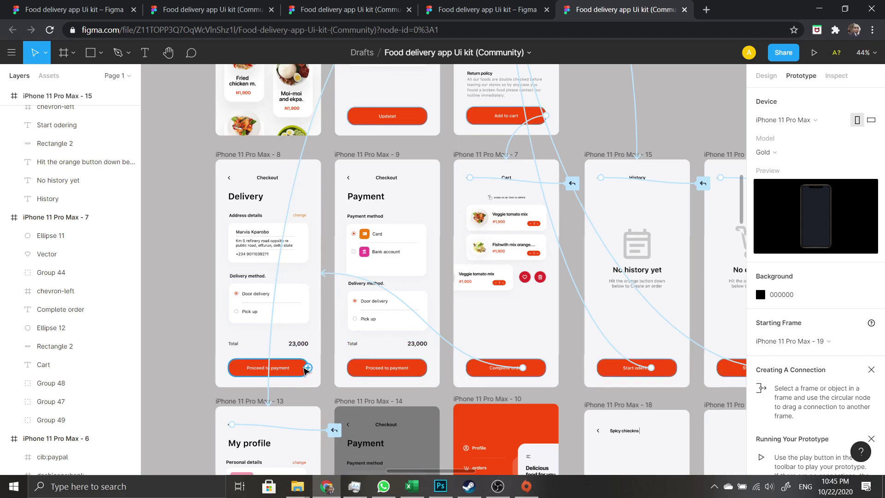
# - Connect the Proceed to payment button on iPhone 11 Pro Max - 8 to iPhone 11 Pro Max - 9 and give frame 8's chevron-left an On Tap Back action
pyautogui.moveTo(308, 368); pyautogui.dragTo(346, 323)
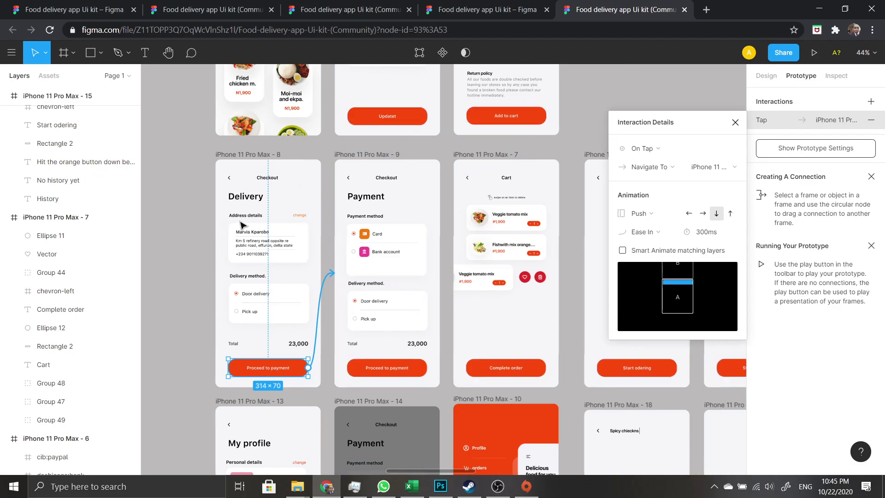
pyautogui.click(191, 217)
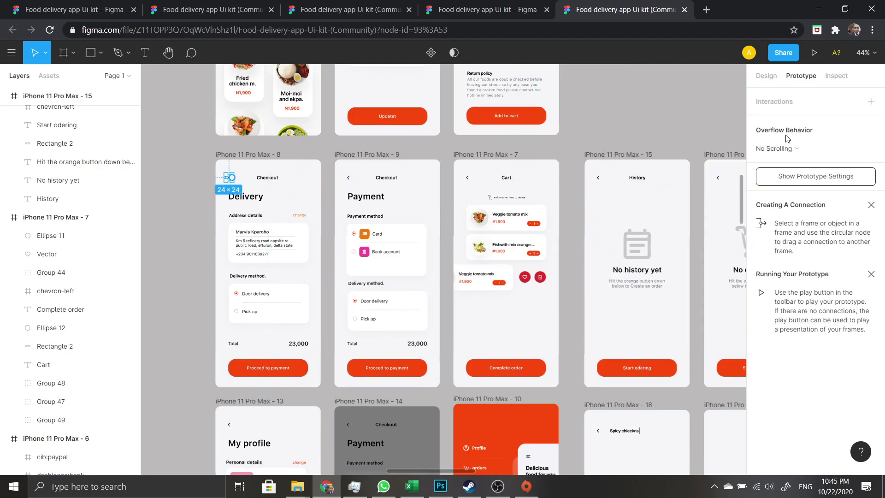
pyautogui.click(870, 101)
pyautogui.click(788, 120)
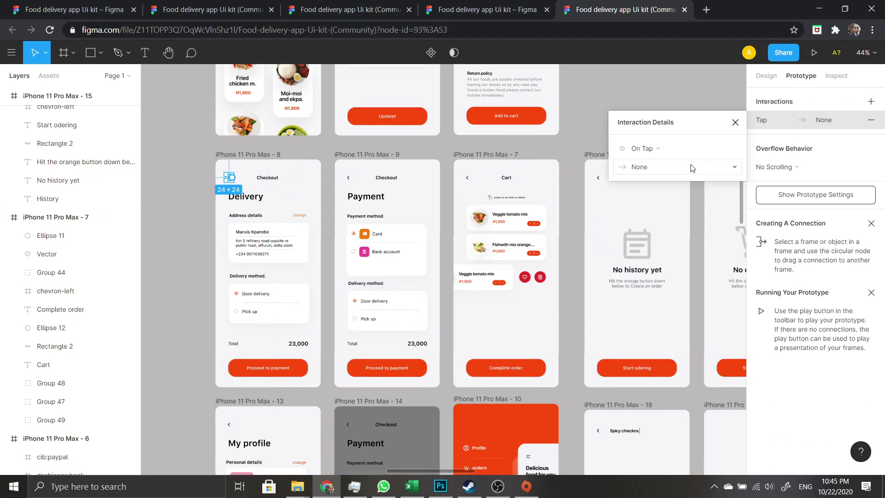
pyautogui.click(673, 166)
pyautogui.click(643, 240)
pyautogui.click(572, 257)
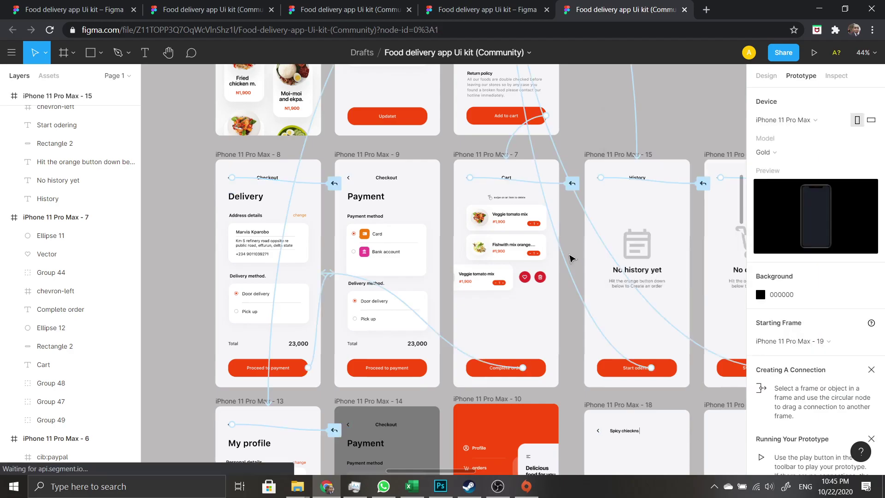
# - Select the Checkout title text on the Delivery frame iPhone 11 Pro Max - 8
pyautogui.moveTo(565, 309); pyautogui.dragTo(533, 261)
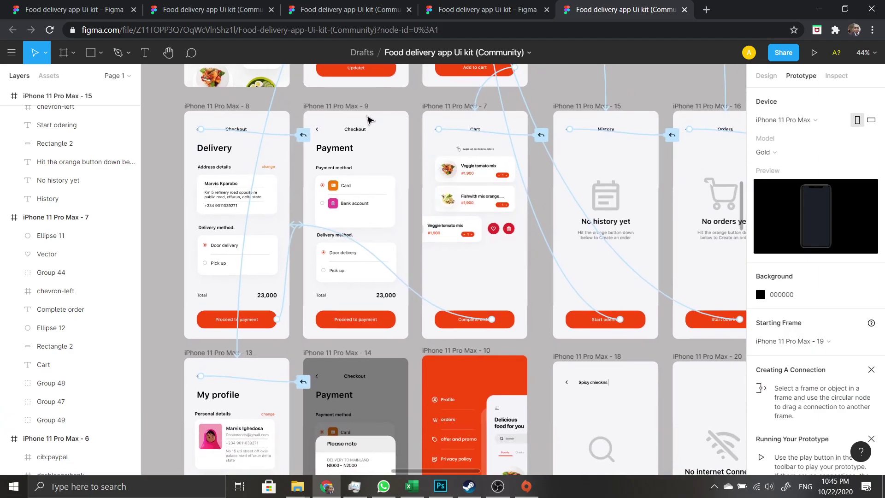
pyautogui.click(346, 116)
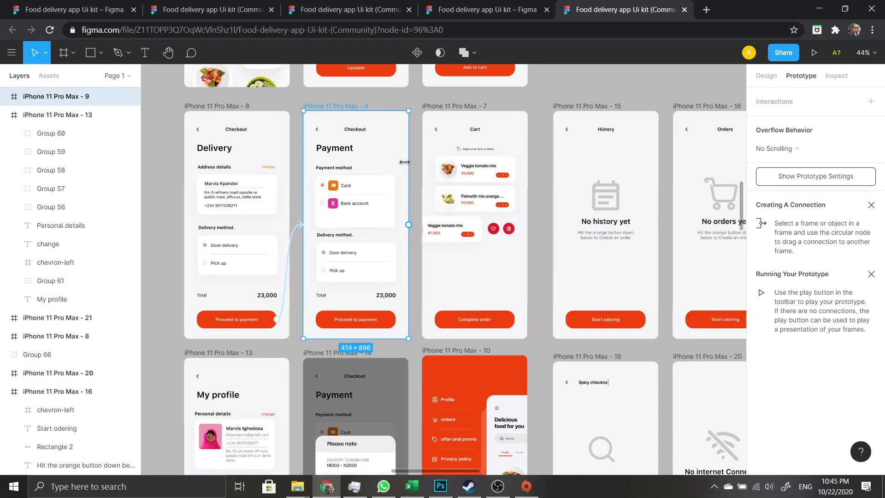
pyautogui.click(247, 130)
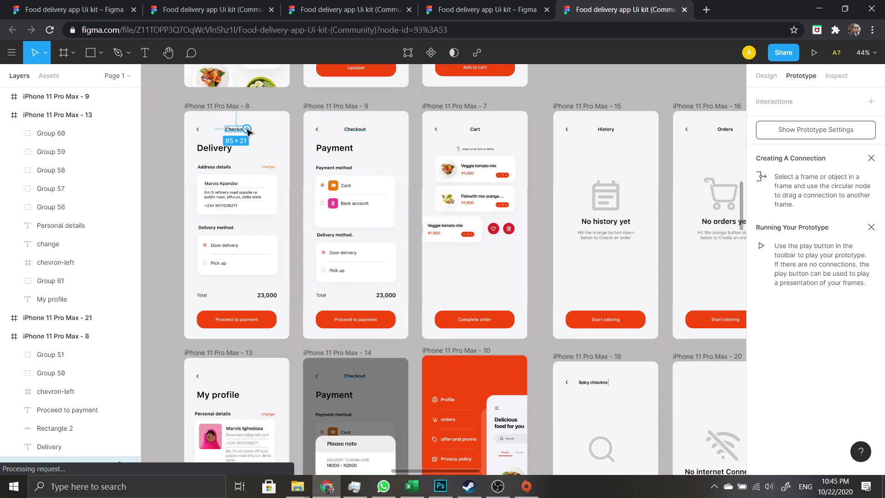
# - Add an On Tap interaction with the Back action to the back chevron on the iPhone 11 Pro Max - 9 Payment screen
pyautogui.click(162, 144)
pyautogui.hscroll(1, 358, 150)
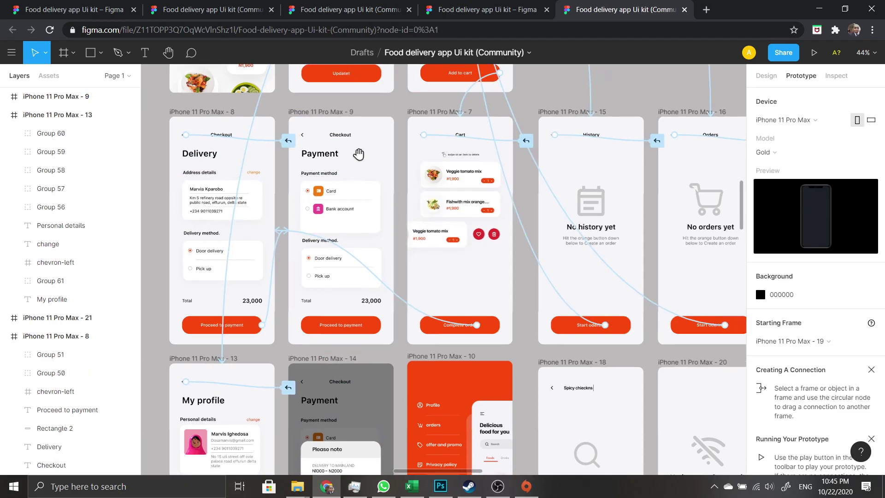
pyautogui.click(305, 135)
pyautogui.click(777, 149)
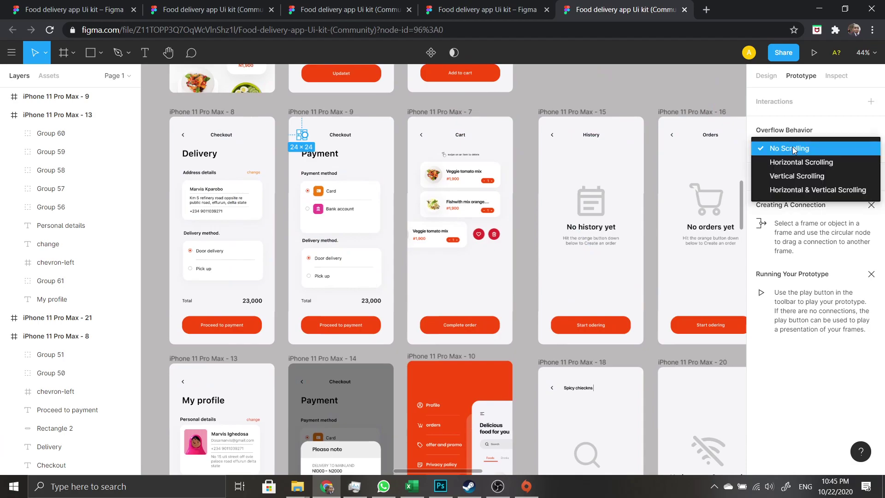
pyautogui.click(784, 148)
pyautogui.click(870, 101)
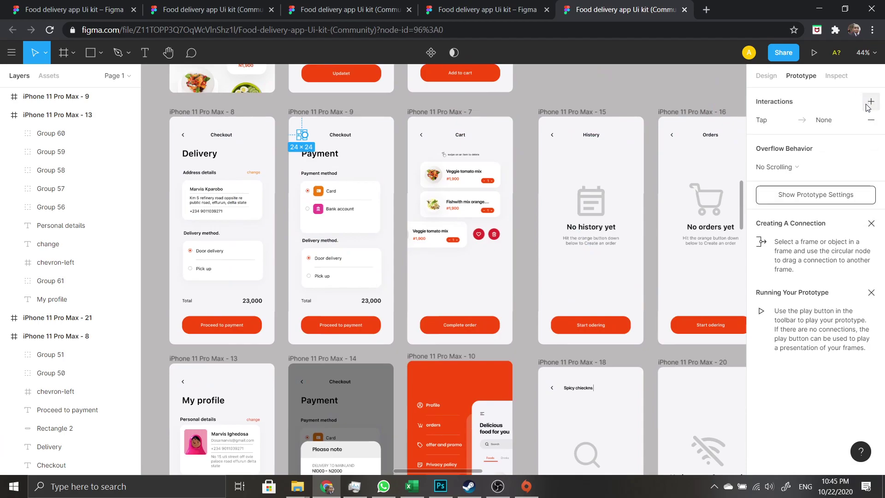
pyautogui.click(806, 118)
pyautogui.click(663, 167)
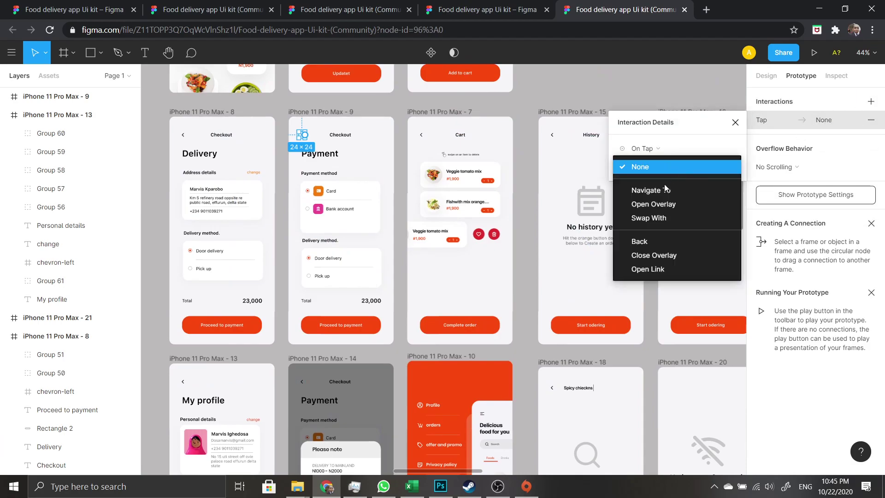
pyautogui.click(646, 242)
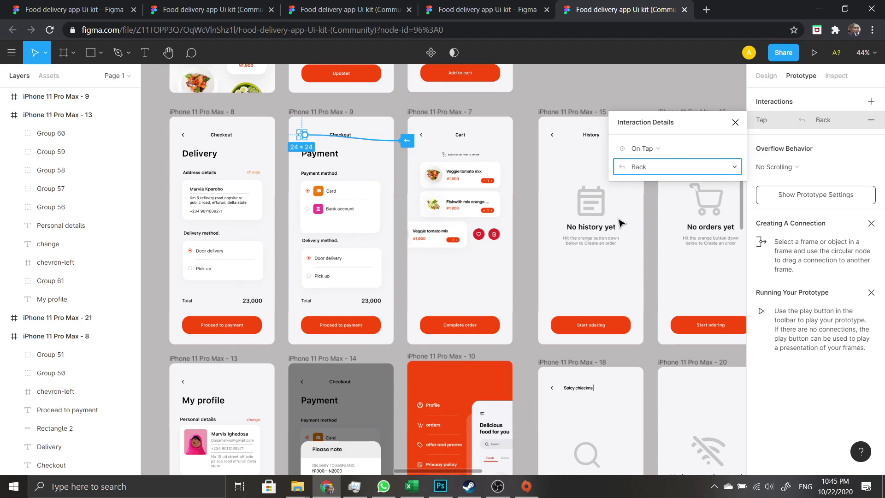
pyautogui.click(152, 251)
# - Connect the Proceed to payment button on iPhone 11 Pro Max - 9 to the iPhone 11 Pro Max - 14 frame with On Tap, Navigate To
pyautogui.moveTo(395, 259); pyautogui.dragTo(387, 227)
pyautogui.scroll(-1, 398, 186)
pyautogui.scroll(-1, 373, 251)
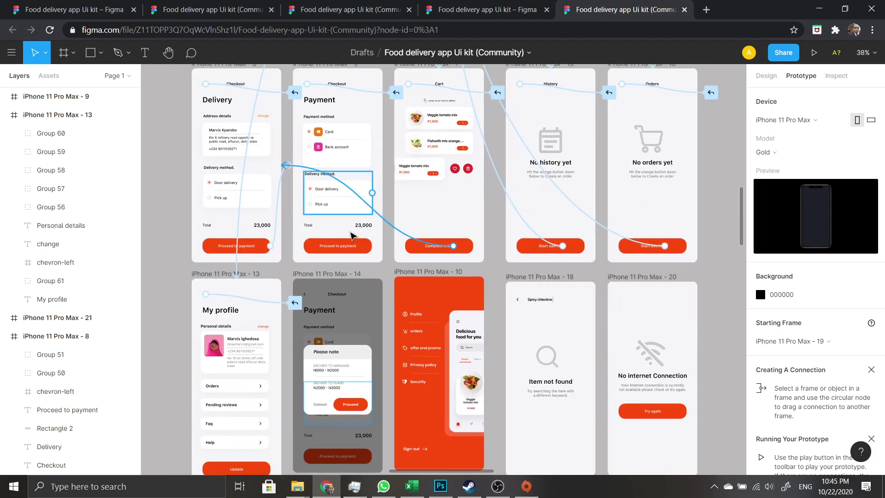
pyautogui.moveTo(371, 268); pyautogui.dragTo(406, 180)
pyautogui.click(353, 267)
pyautogui.click(375, 269)
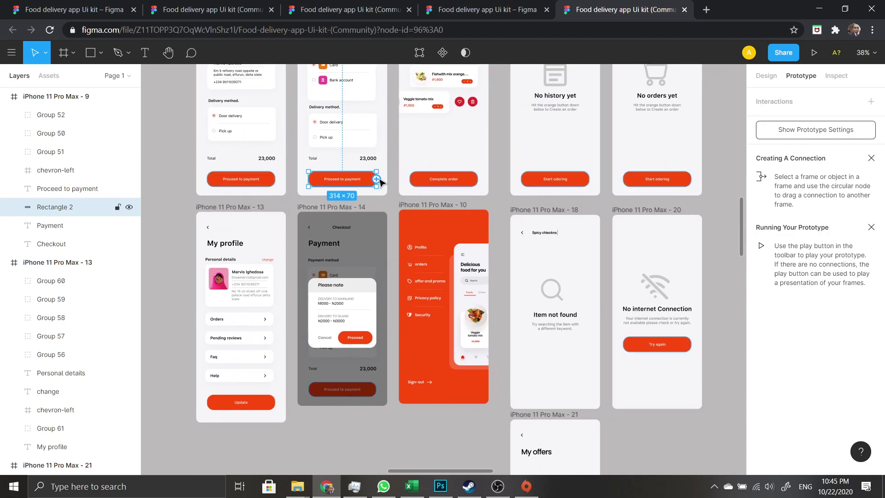
pyautogui.moveTo(377, 179); pyautogui.dragTo(372, 219)
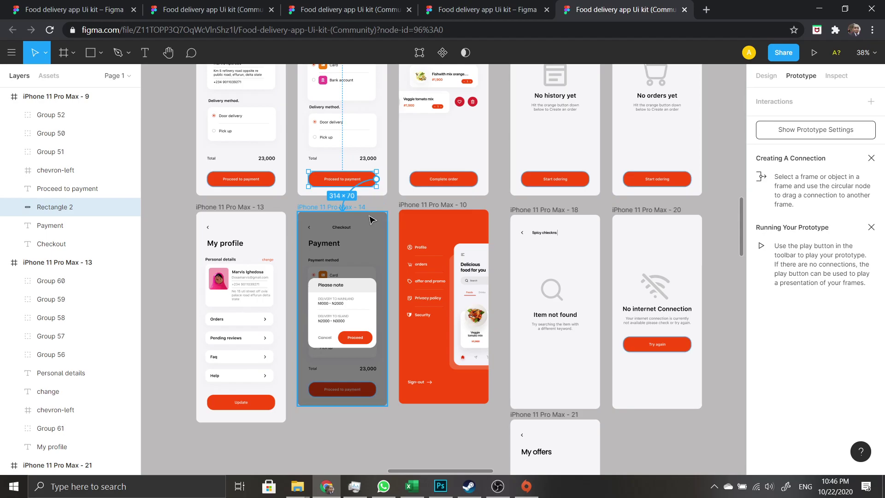
pyautogui.moveTo(372, 219); pyautogui.dragTo(372, 220)
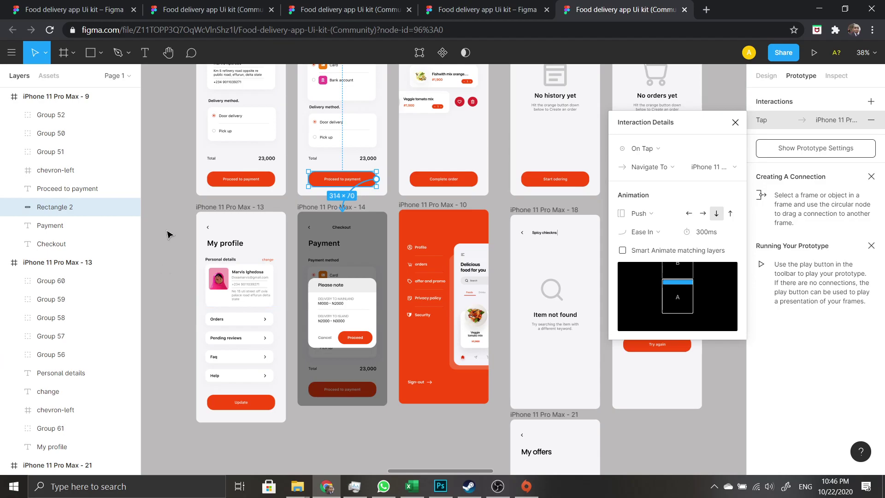
pyautogui.click(365, 439)
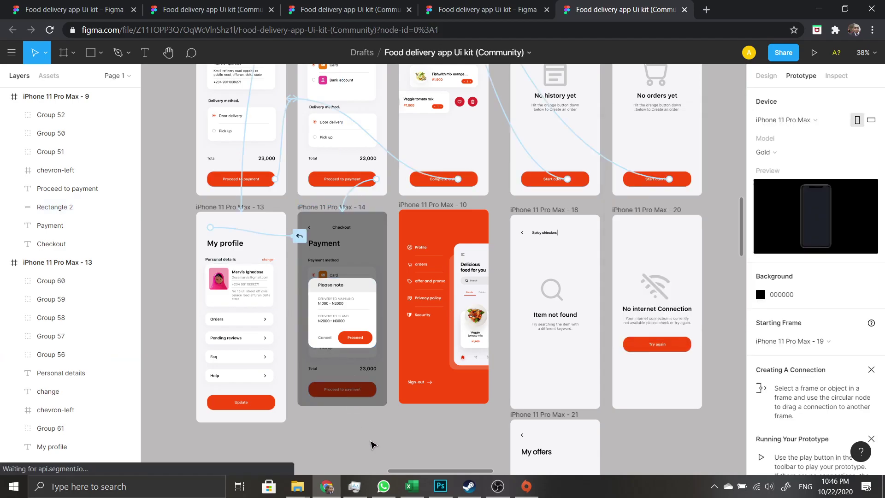
# - Review the interaction details of the Proceed to payment button on the iPhone 11 Pro Max - 9 frame
pyautogui.moveTo(433, 429); pyautogui.dragTo(451, 390)
pyautogui.click(387, 248)
pyautogui.press('Escape')
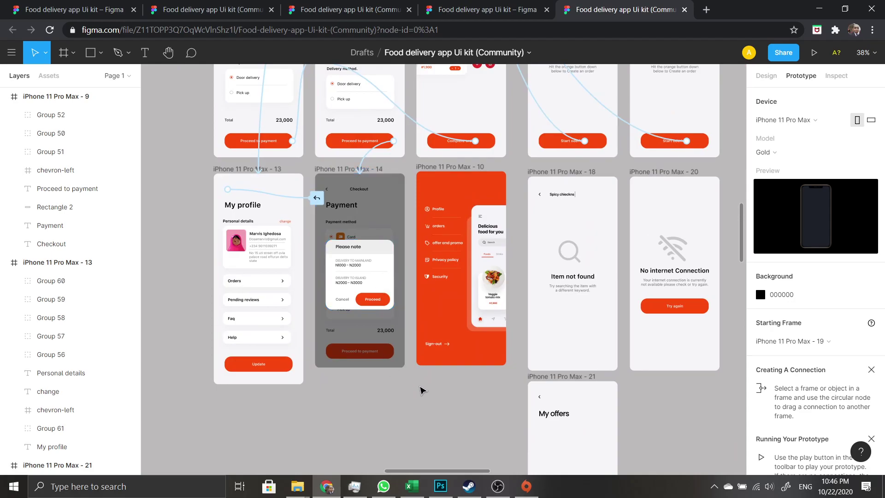
pyautogui.scroll(2, 355, 391)
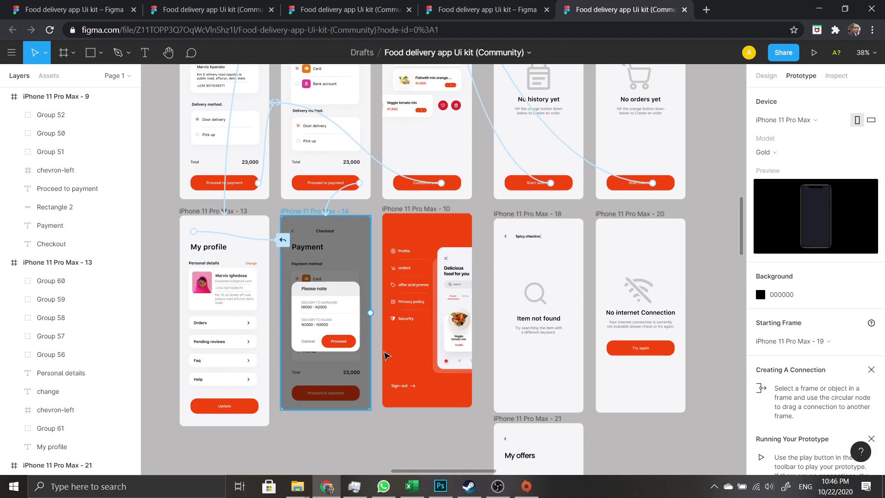
pyautogui.moveTo(346, 226); pyautogui.dragTo(392, 257)
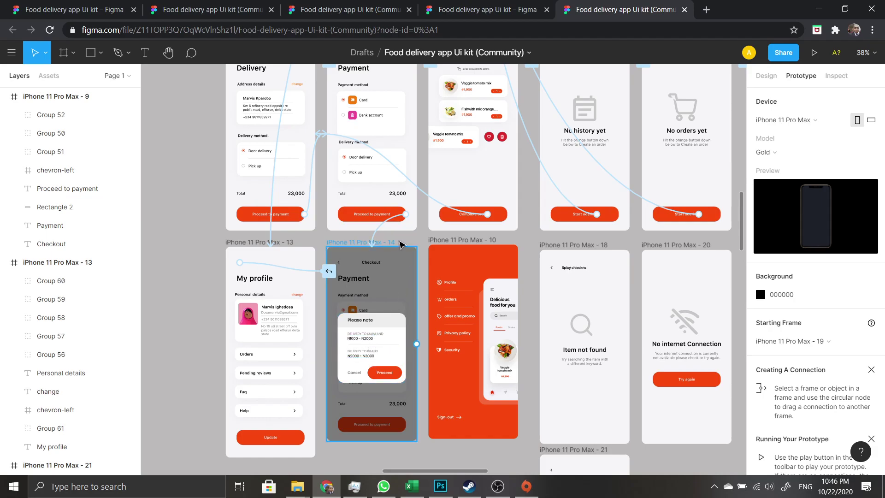
pyautogui.scroll(2, 406, 221)
pyautogui.click(397, 253)
pyautogui.click(387, 264)
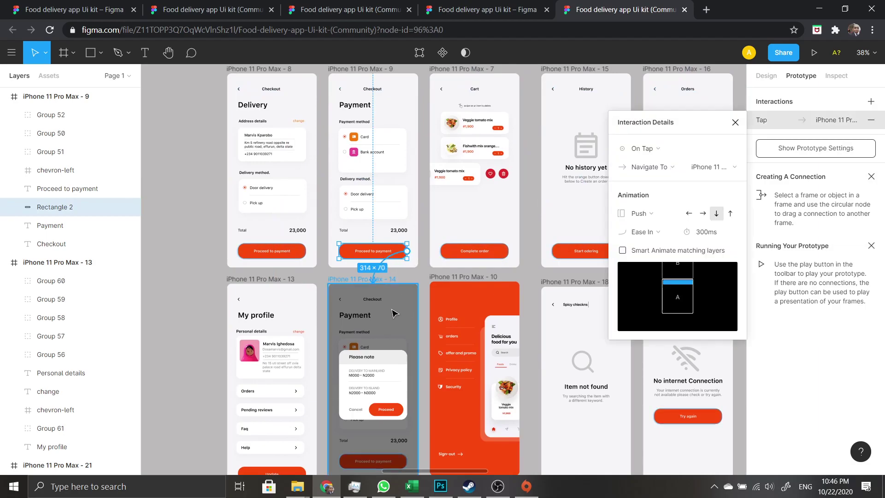
pyautogui.click(184, 275)
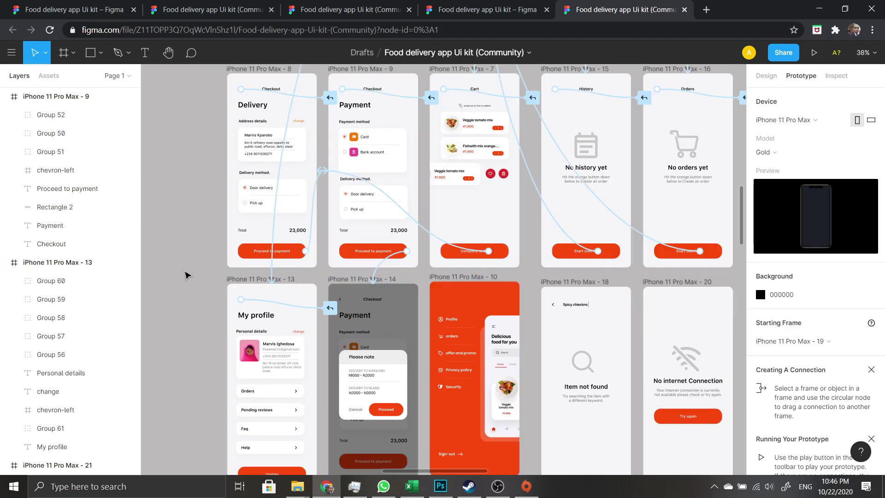
# - Connect the menu icon on the home screen, above "Delicious food for you", to the orange menu frame iPhone 11 Pro Max - 10
pyautogui.moveTo(521, 312); pyautogui.dragTo(443, 276)
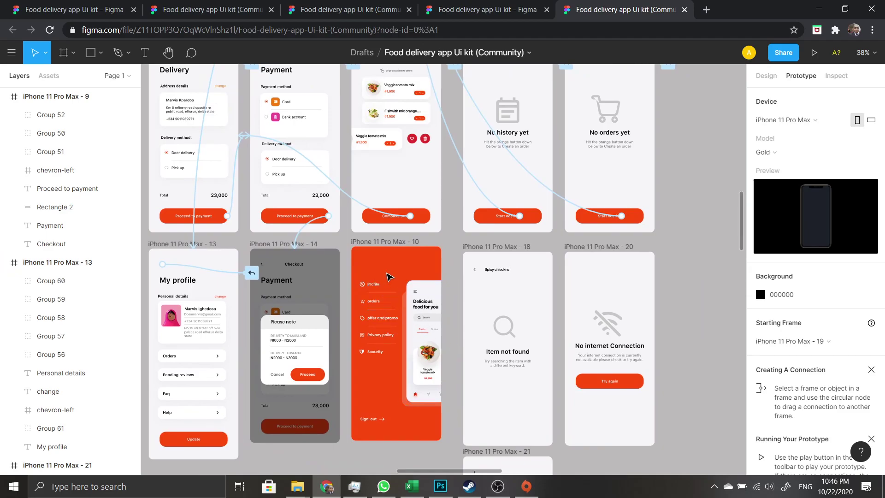
pyautogui.scroll(-4, 400, 267)
pyautogui.moveTo(453, 146); pyautogui.dragTo(463, 428)
pyautogui.moveTo(573, 211); pyautogui.dragTo(574, 344)
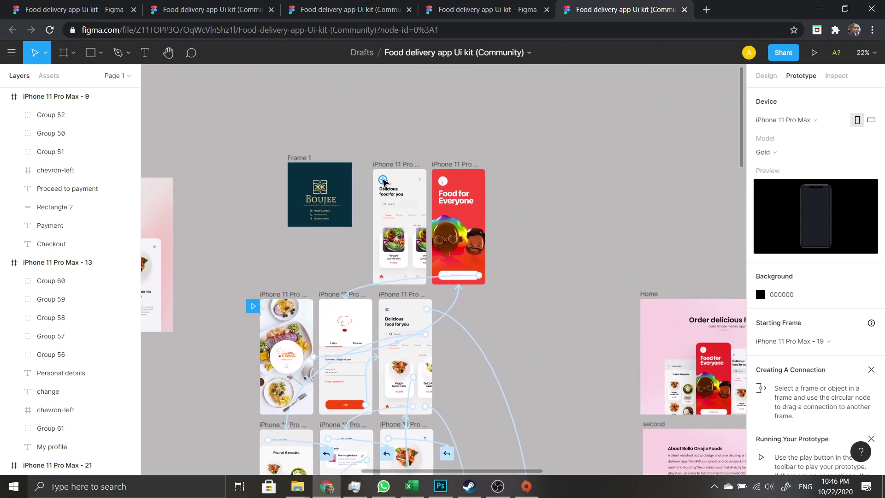
pyautogui.scroll(-3, 535, 226)
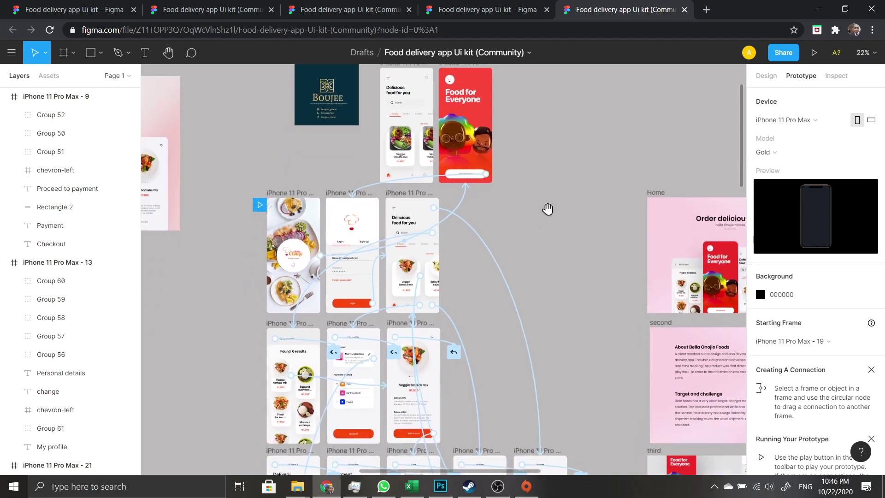
pyautogui.click(392, 205)
pyautogui.moveTo(526, 254); pyautogui.dragTo(543, 191)
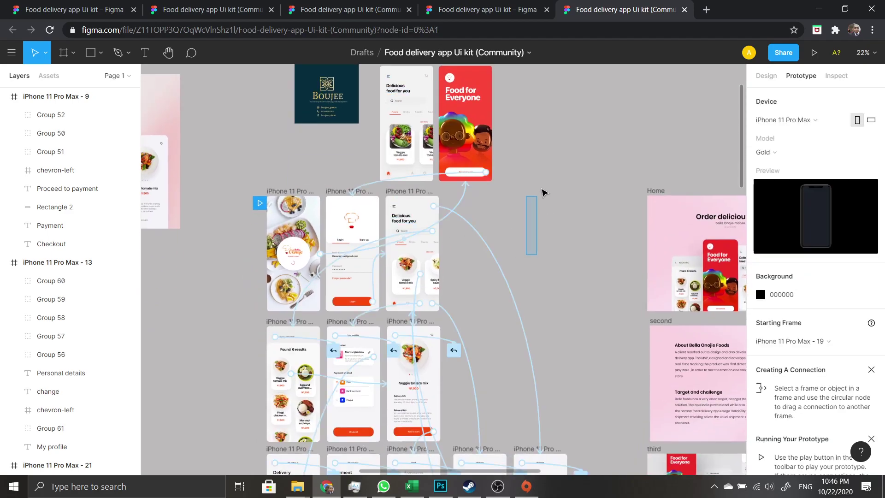
pyautogui.click(396, 208)
pyautogui.scroll(-4, 515, 302)
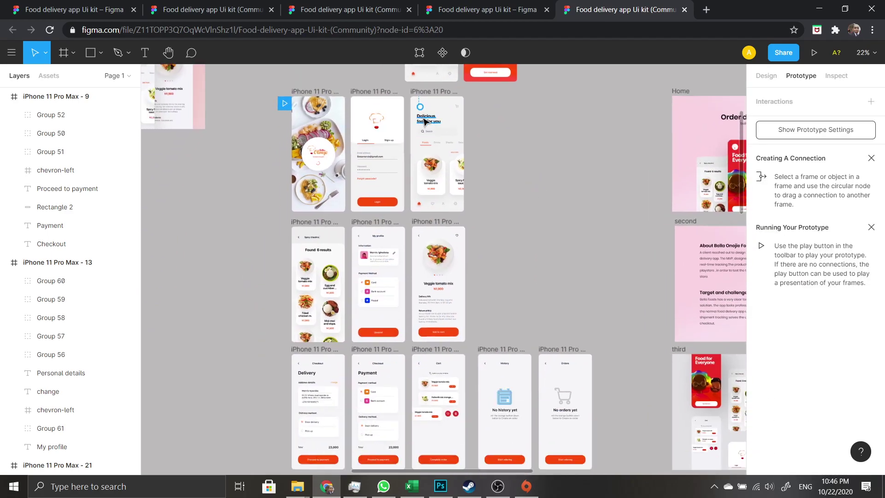
pyautogui.keyDown('ctrl'); pyautogui.scroll(-2, 533, 249); pyautogui.keyUp('ctrl')
pyautogui.scroll(-2, 530, 263)
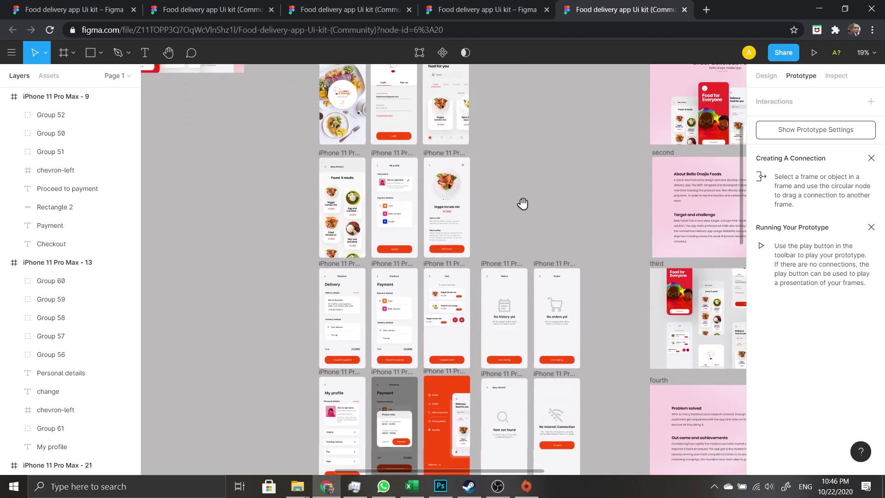
pyautogui.click(448, 363)
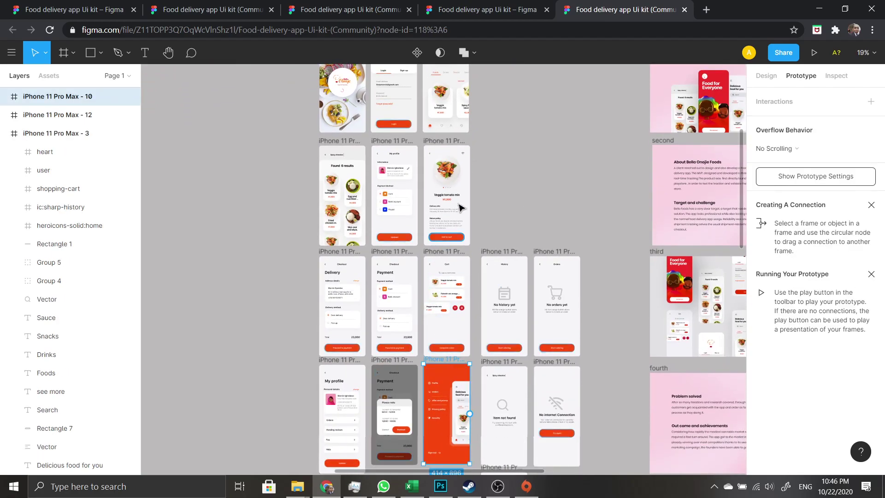
pyautogui.scroll(3, 511, 241)
pyautogui.scroll(-1, 515, 181)
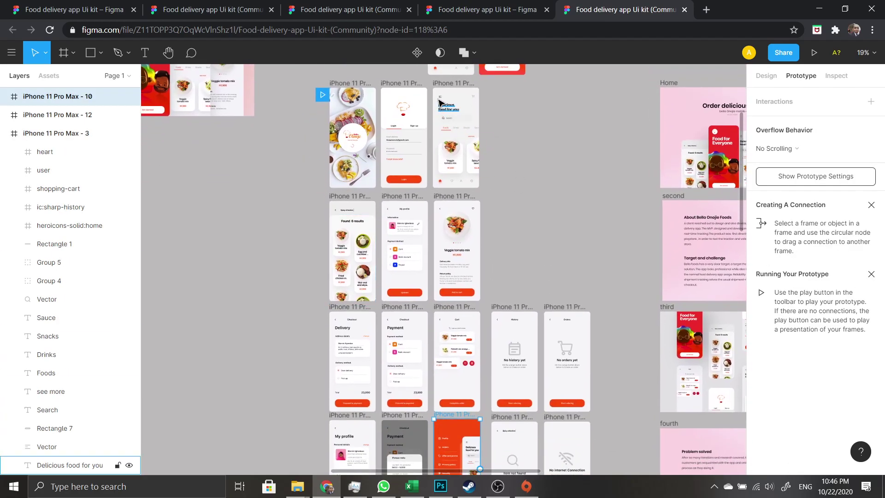
pyautogui.click(515, 181)
pyautogui.click(441, 98)
pyautogui.moveTo(469, 173); pyautogui.dragTo(456, 438)
# - Set the menu icon's action to Open Overlay, positioned Top Left, with Close when clicking outside and Add background behind overlay enabled
pyautogui.click(662, 168)
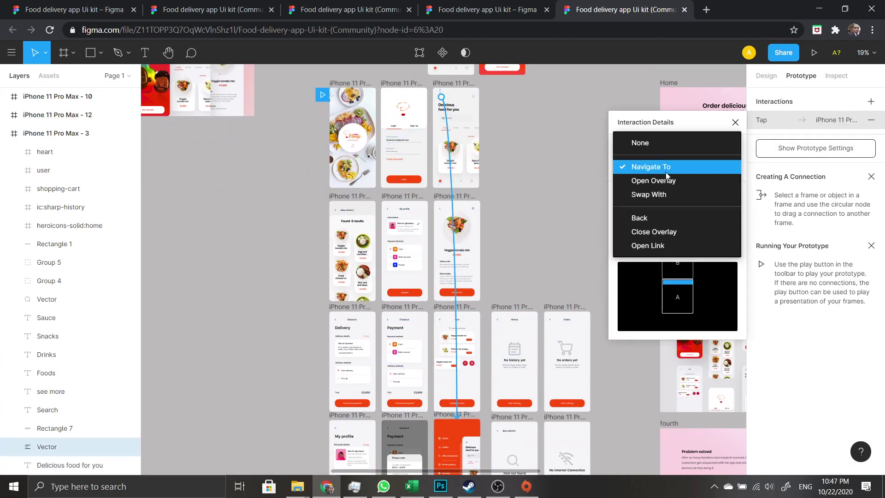
pyautogui.click(671, 178)
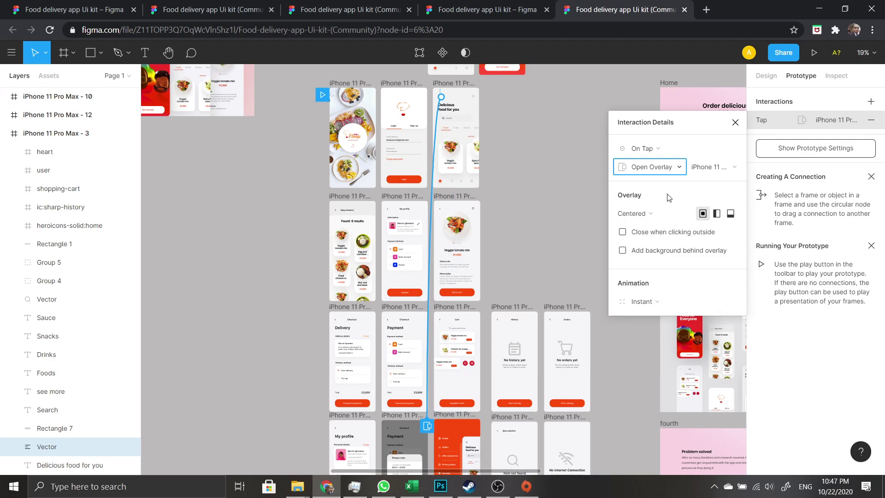
pyautogui.click(715, 213)
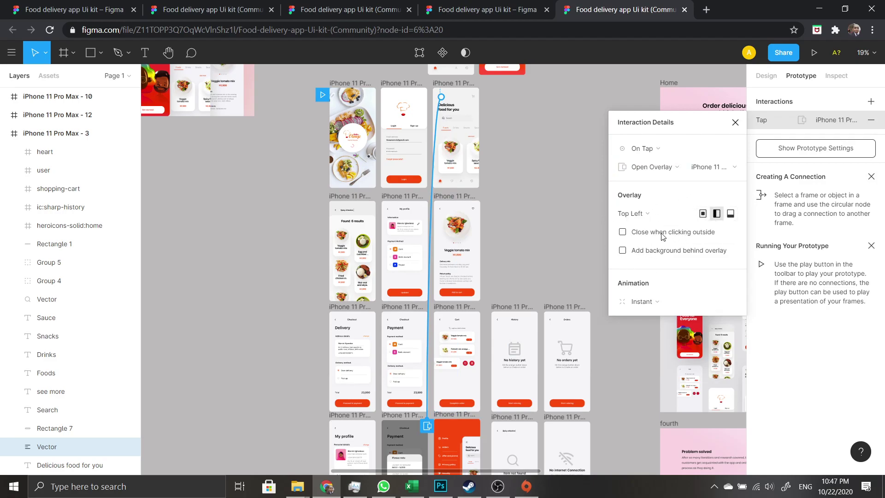
pyautogui.click(664, 256)
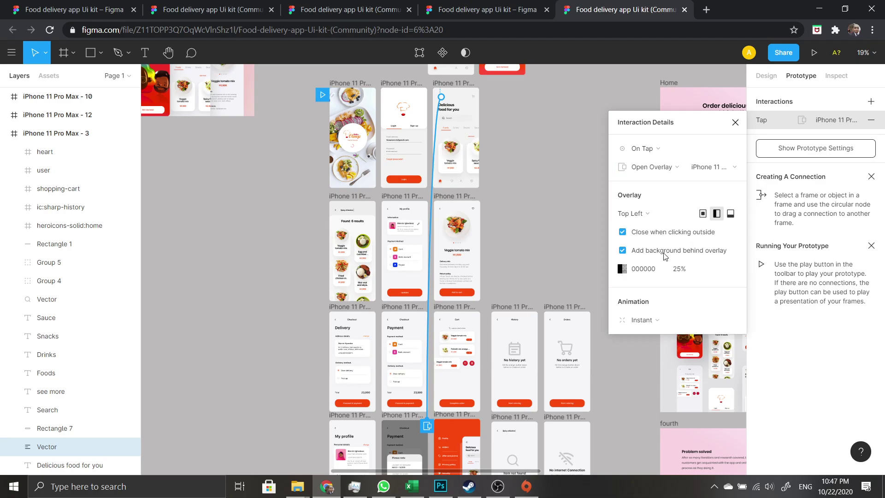
# - Set the menu overlay's animation to Dissolve
pyautogui.click(643, 320)
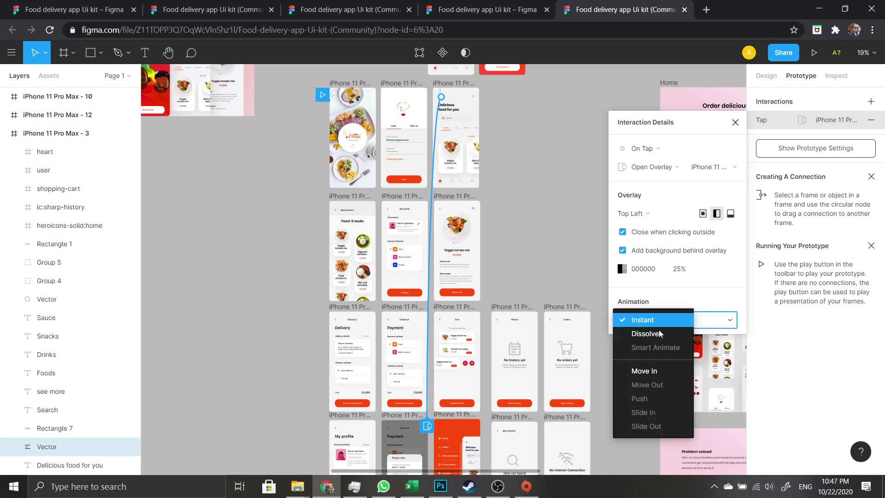
pyautogui.click(665, 339)
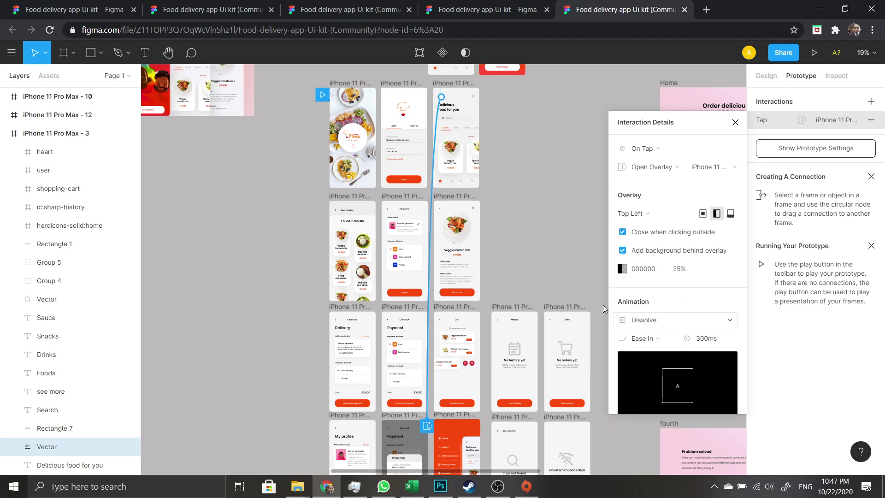
pyautogui.click(603, 308)
# - Connect the Profile item on the orange menu frame iPhone 11 Pro Max - 10 to the My profile frame iPhone 11 Pro Max - 6
pyautogui.moveTo(601, 283); pyautogui.dragTo(552, 116)
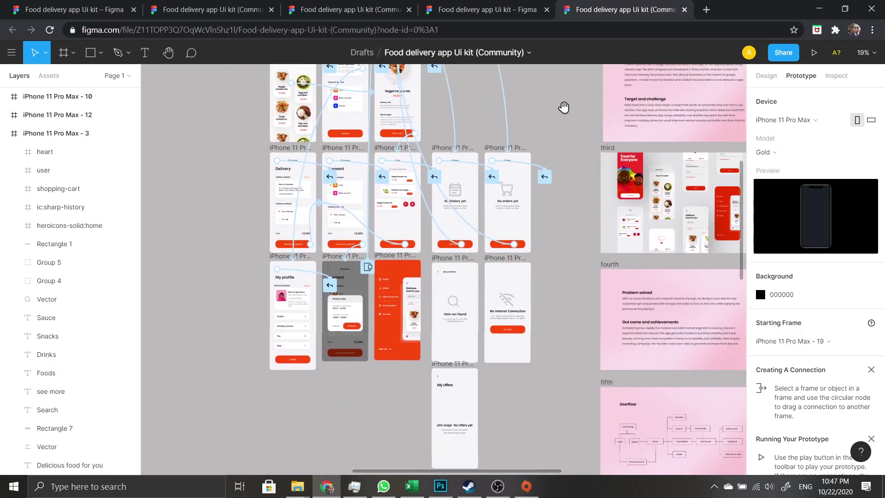
pyautogui.scroll(5, 366, 300)
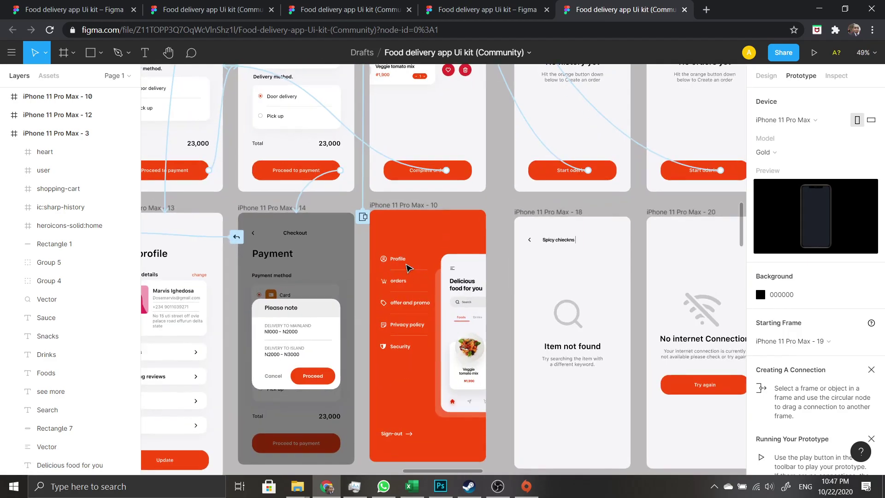
pyautogui.scroll(-2, 428, 272)
pyautogui.click(460, 313)
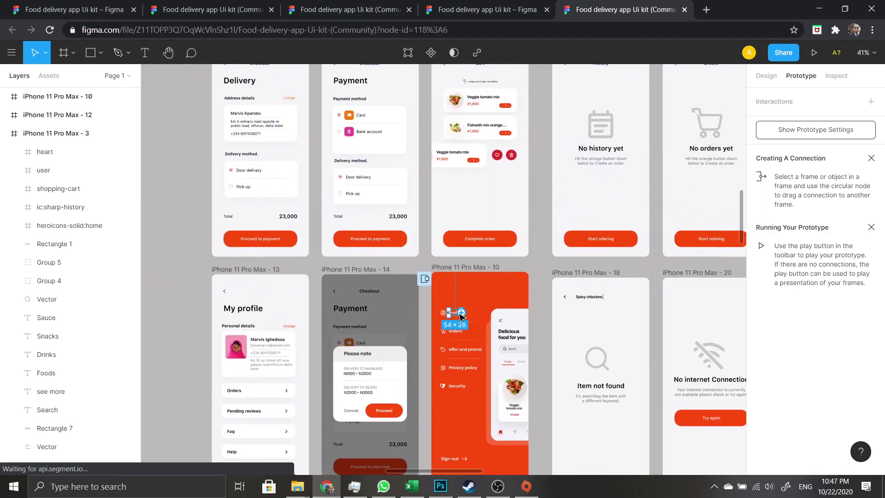
pyautogui.press('Escape')
pyautogui.click(459, 314)
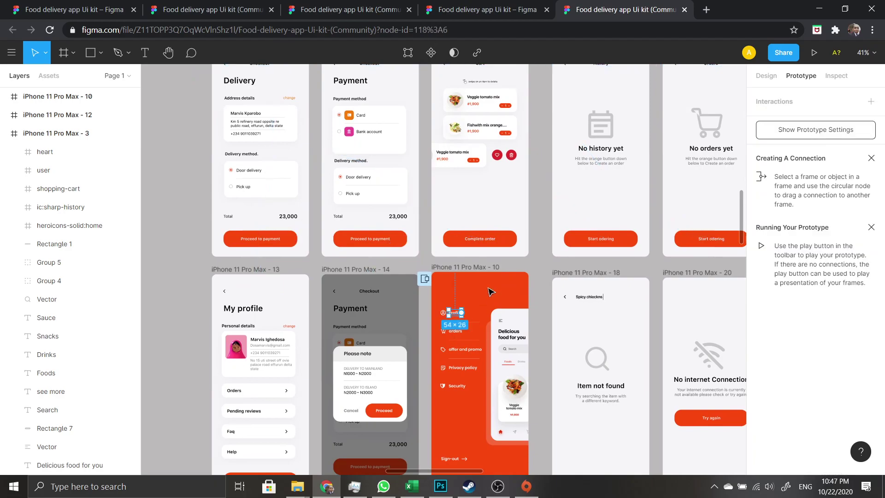
pyautogui.scroll(-3, 459, 315)
pyautogui.moveTo(475, 336); pyautogui.dragTo(452, 310)
pyautogui.moveTo(526, 253); pyautogui.dragTo(498, 309)
pyautogui.scroll(3, 529, 251)
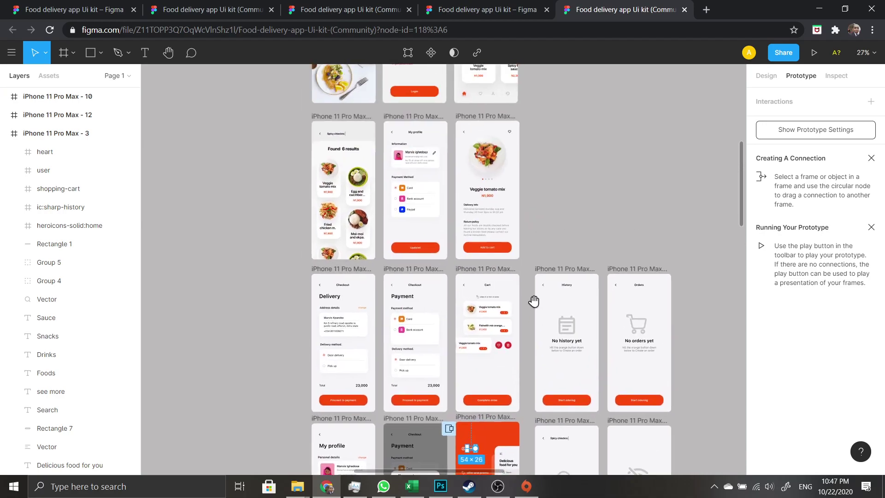
pyautogui.moveTo(479, 399); pyautogui.dragTo(531, 385)
pyautogui.scroll(-1, 499, 384)
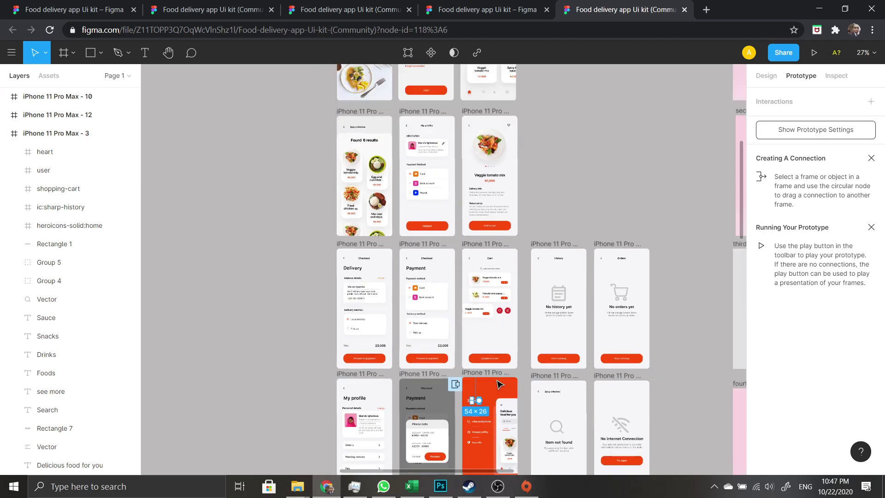
pyautogui.scroll(5, 499, 384)
pyautogui.moveTo(494, 388); pyautogui.dragTo(495, 158)
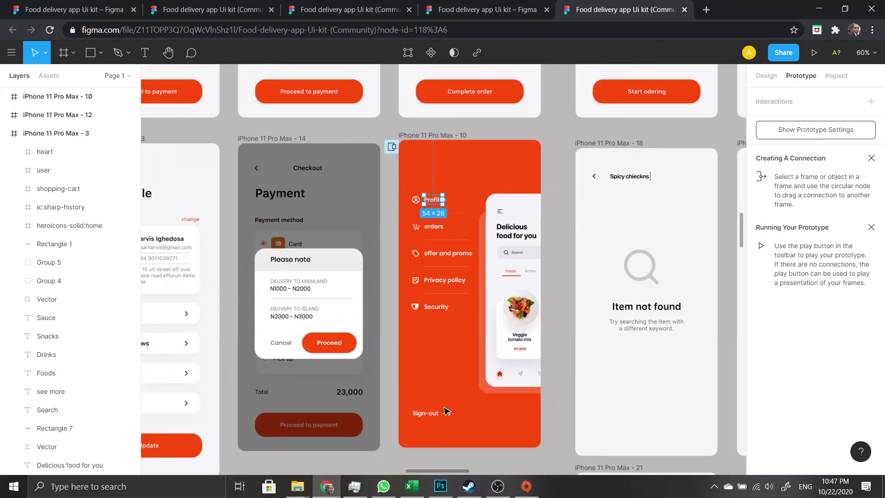
pyautogui.scroll(-5, 474, 276)
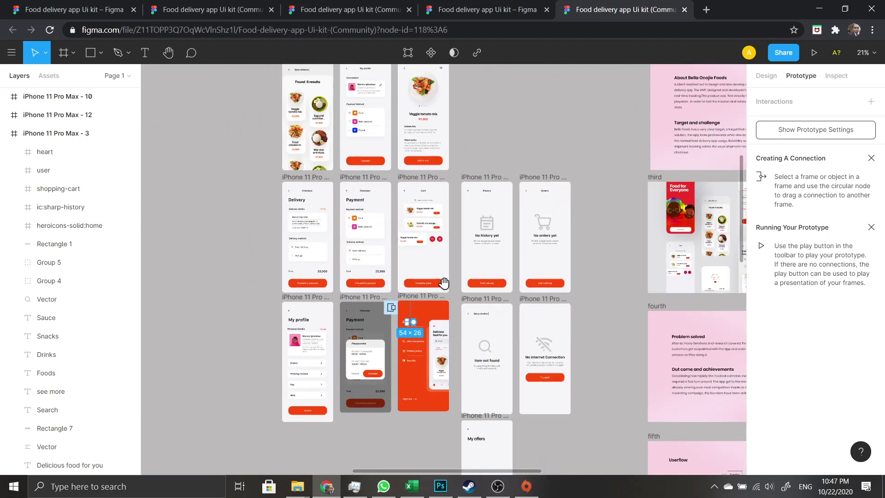
pyautogui.moveTo(444, 283); pyautogui.dragTo(464, 483)
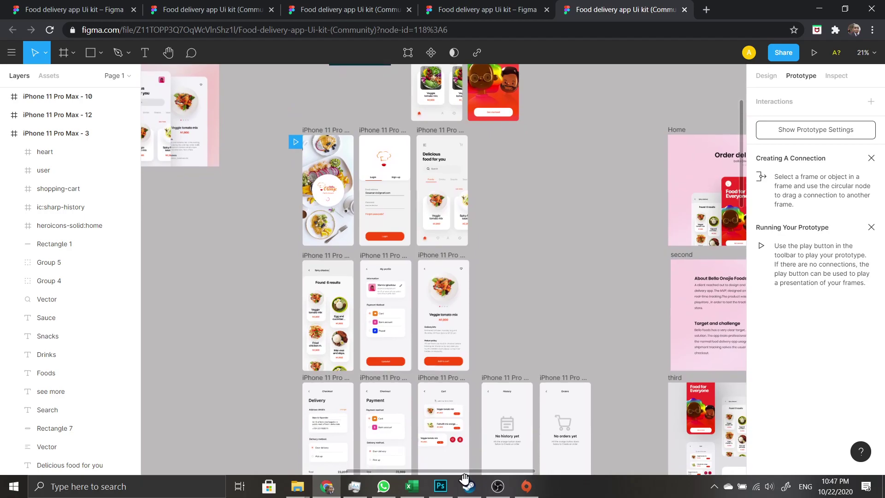
pyautogui.scroll(-4, 438, 257)
pyautogui.moveTo(459, 342); pyautogui.dragTo(424, 184)
pyautogui.scroll(3, 470, 375)
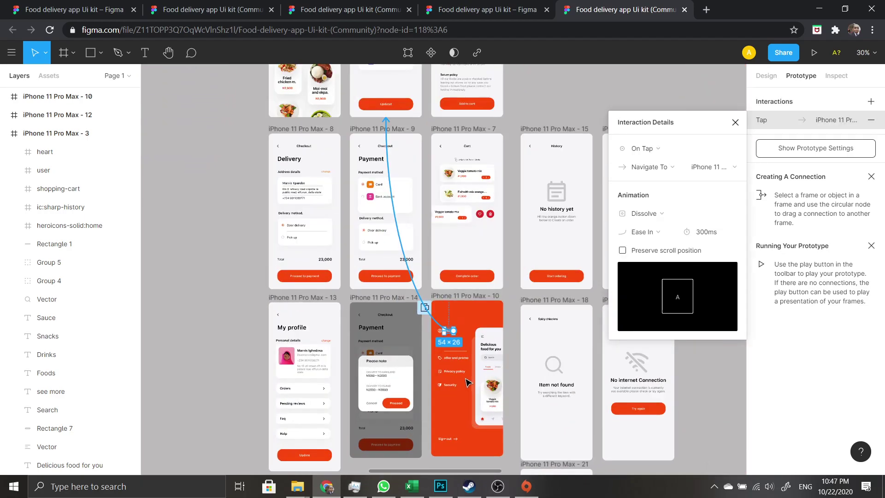
pyautogui.press('Escape')
# - Link the orders item on the orange menu frame to the Orders frame iPhone 11 Pro Max - 16
pyautogui.click(454, 347)
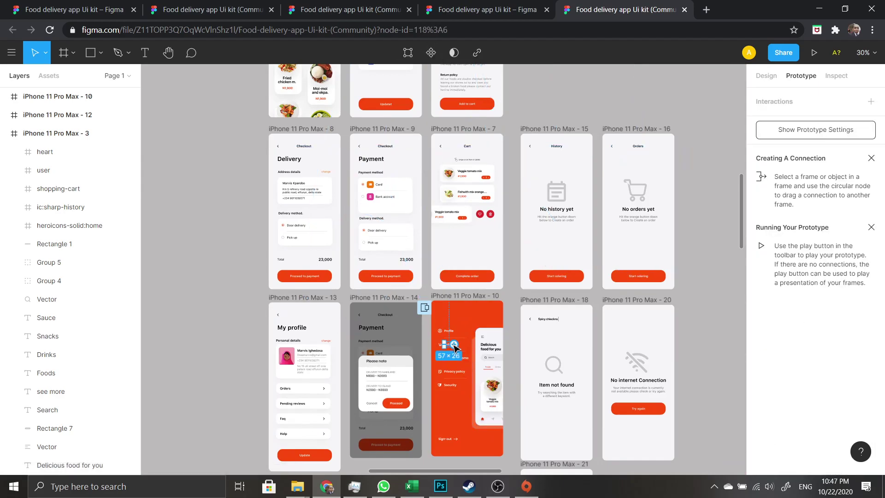
pyautogui.moveTo(454, 344); pyautogui.dragTo(636, 207)
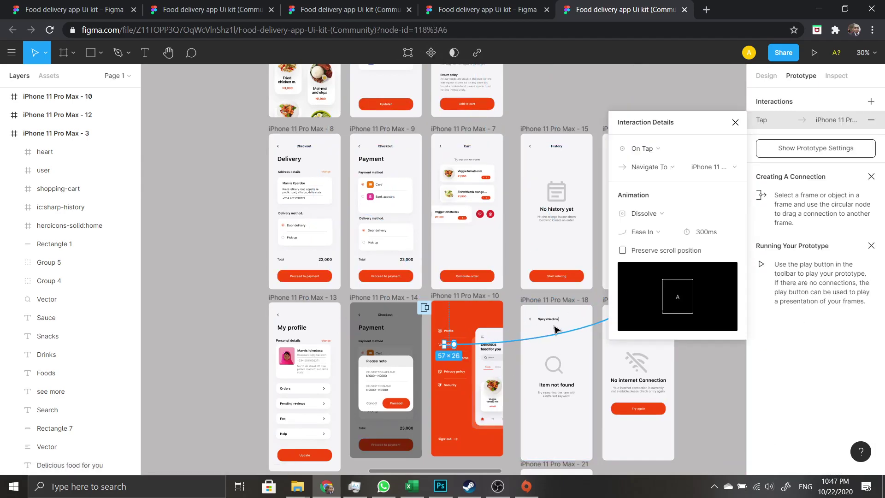
pyautogui.scroll(2, 452, 358)
pyautogui.press('Escape')
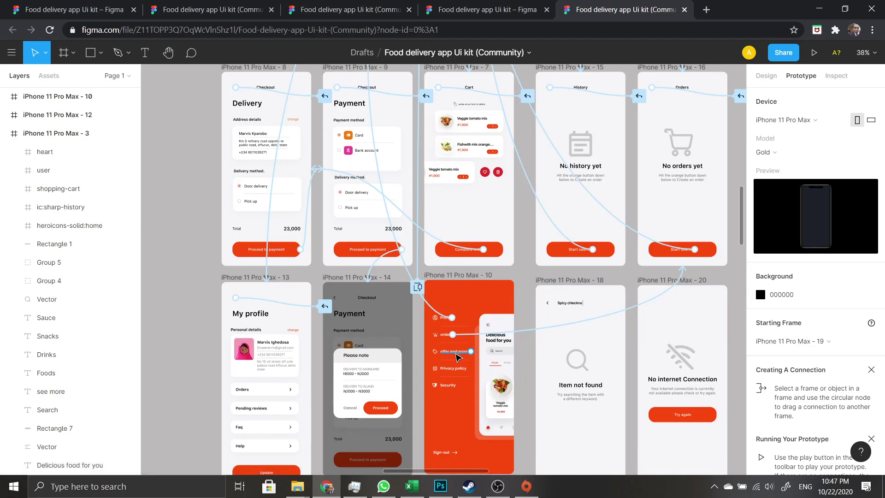
# - Examine the orange menu's remaining items and the existing connections between the surrounding screens
pyautogui.scroll(-2, 463, 374)
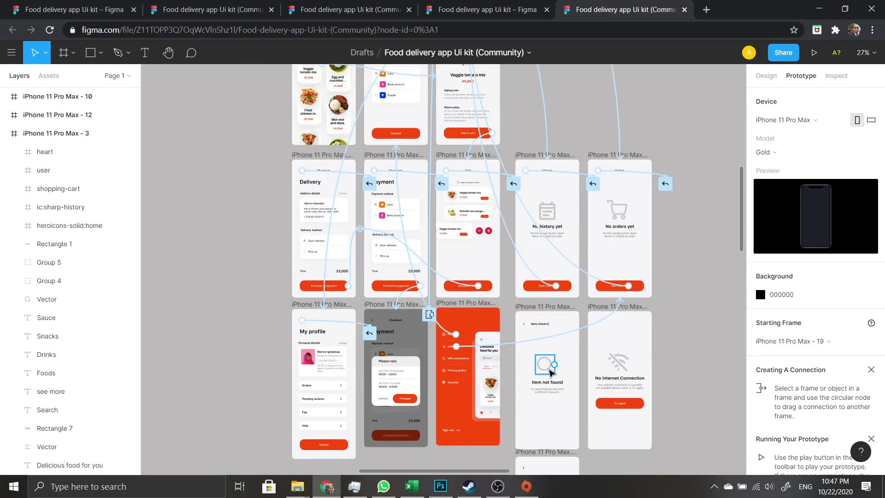
pyautogui.moveTo(651, 359); pyautogui.dragTo(671, 340)
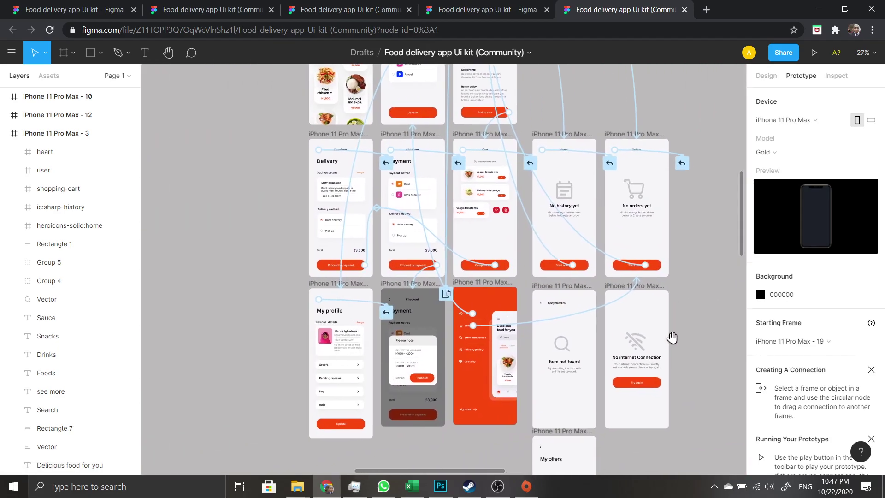
pyautogui.scroll(2, 535, 363)
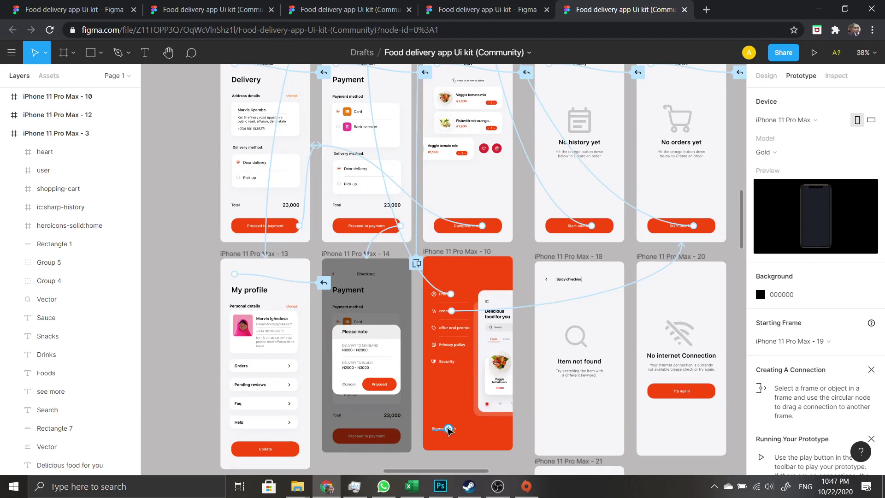
pyautogui.scroll(-1, 489, 349)
pyautogui.moveTo(487, 352); pyautogui.dragTo(565, 310)
pyautogui.scroll(-2, 565, 310)
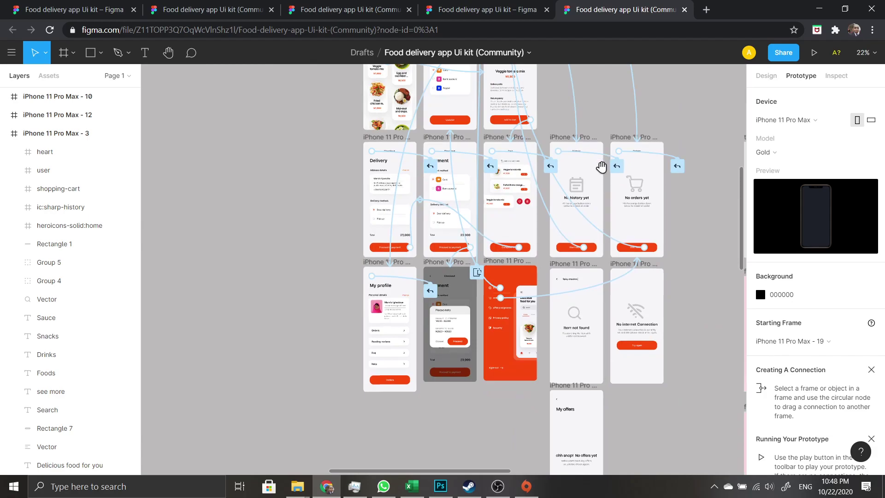
pyautogui.moveTo(578, 199); pyautogui.dragTo(561, 384)
pyautogui.scroll(5, 575, 306)
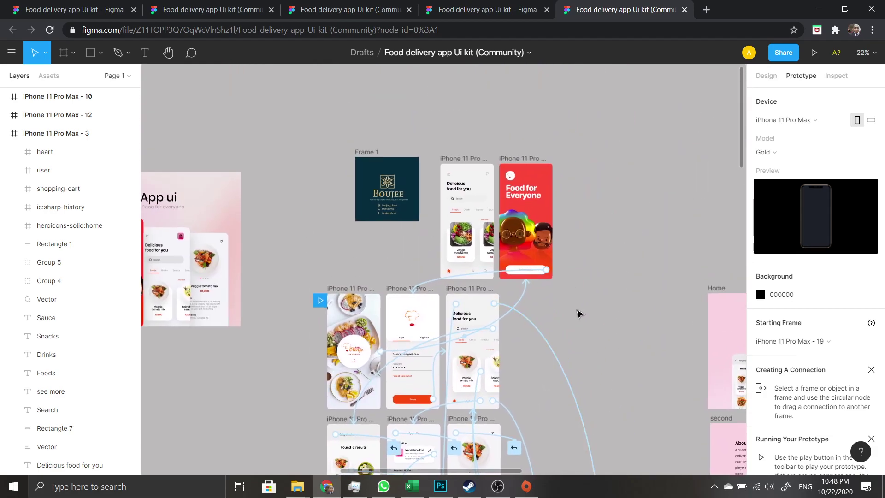
pyautogui.scroll(2, 509, 326)
pyautogui.click(431, 337)
pyautogui.moveTo(502, 324); pyautogui.dragTo(494, 253)
pyautogui.scroll(4, 495, 258)
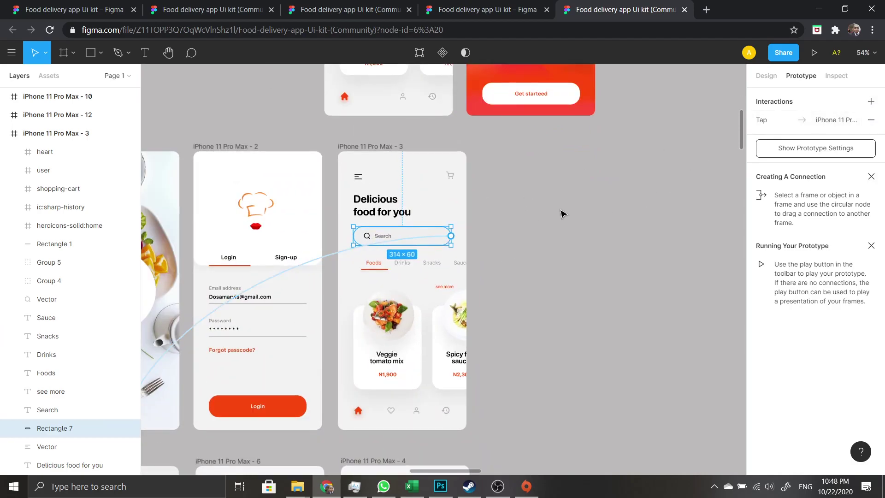
pyautogui.click(868, 103)
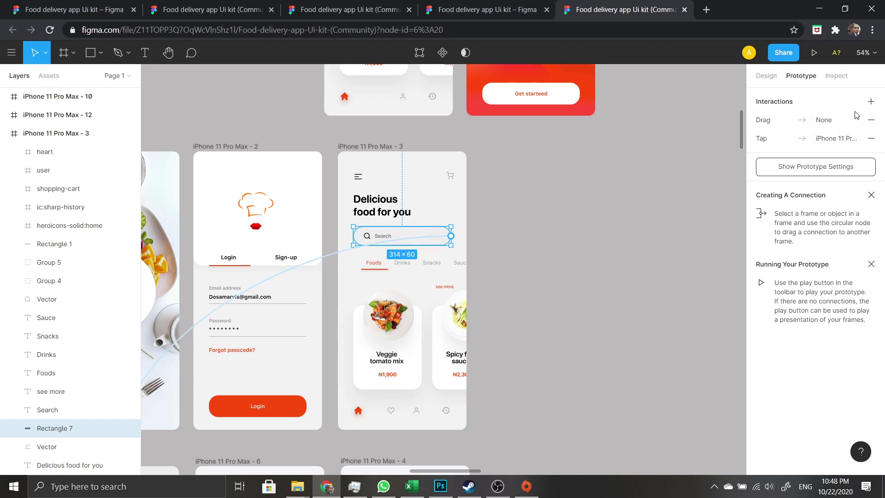
pyautogui.click(802, 122)
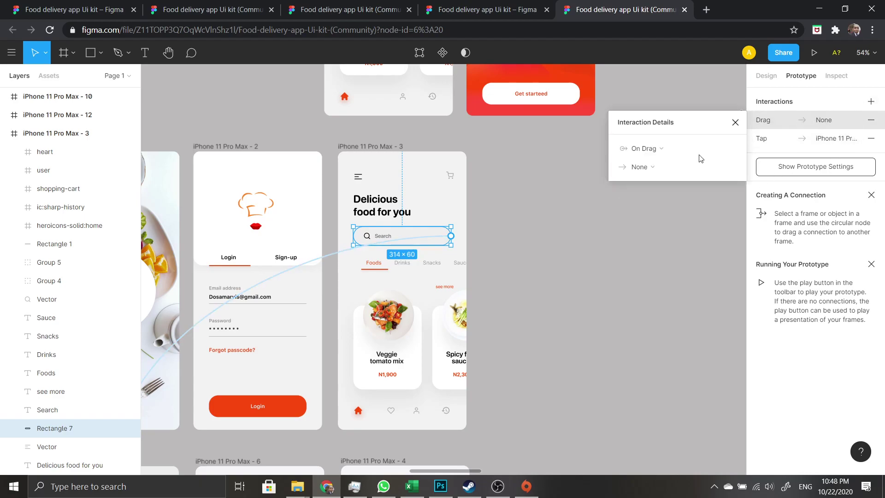
pyautogui.click(651, 149)
pyautogui.click(710, 132)
pyautogui.click(736, 122)
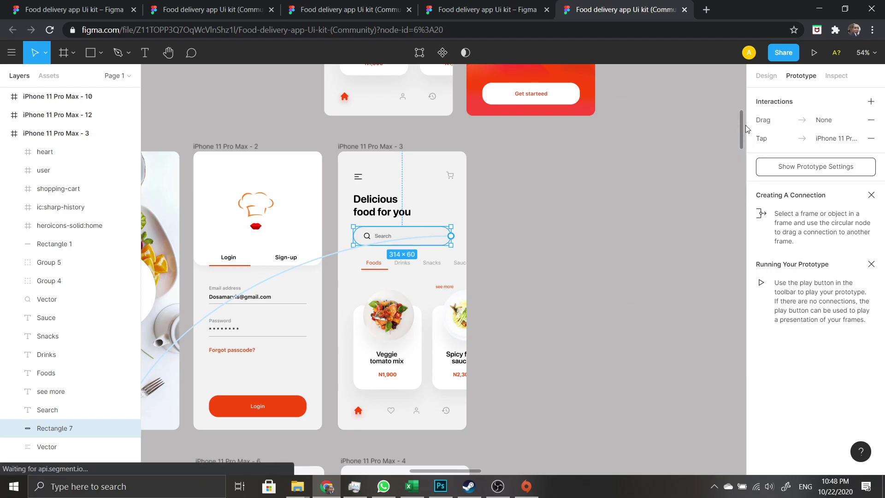
pyautogui.click(871, 120)
pyautogui.scroll(-2, 619, 274)
pyautogui.moveTo(524, 302); pyautogui.dragTo(681, 147)
pyautogui.click(569, 336)
pyautogui.moveTo(525, 354); pyautogui.dragTo(589, 211)
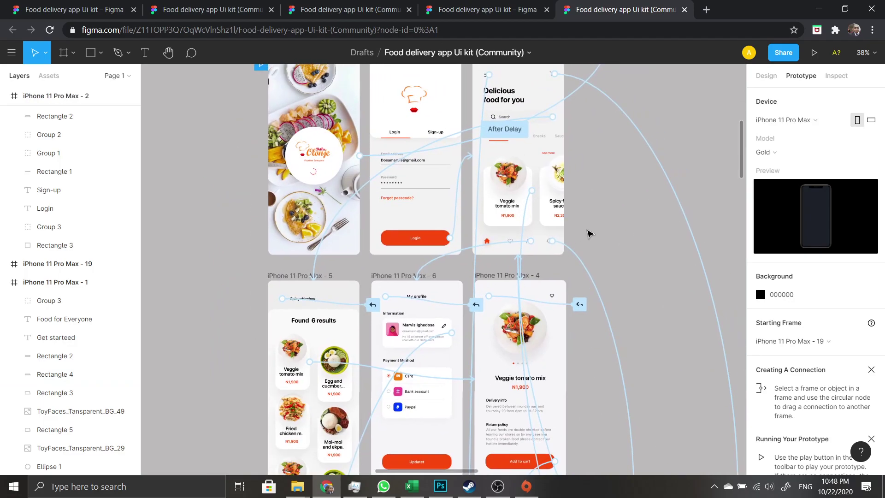
pyautogui.moveTo(618, 298); pyautogui.dragTo(594, 237)
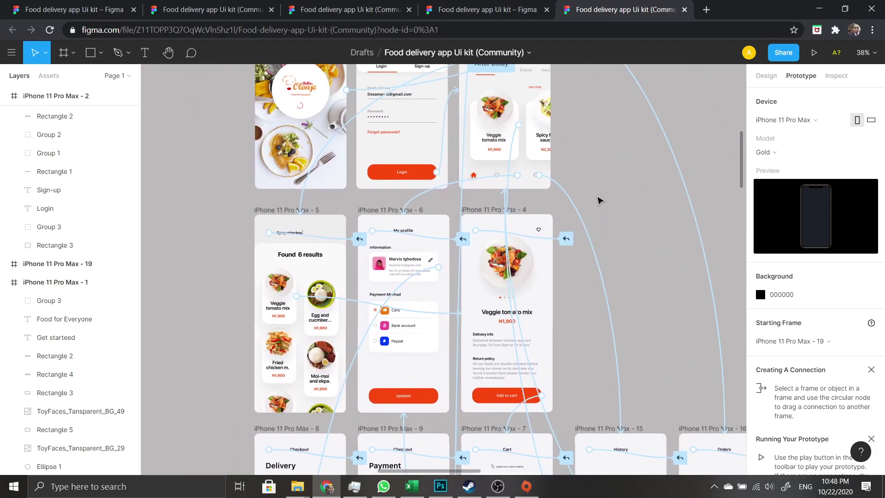
# - Connect the Search text on the home frame iPhone 11 Pro Max - 3 to the Item not found frame iPhone 11 Pro Max - 18
pyautogui.moveTo(591, 185); pyautogui.dragTo(542, 329)
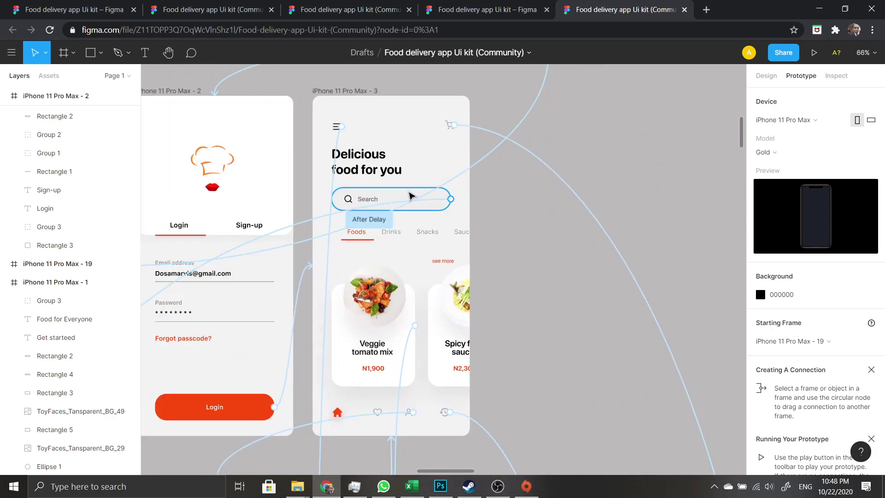
pyautogui.click(406, 199)
pyautogui.click(367, 199)
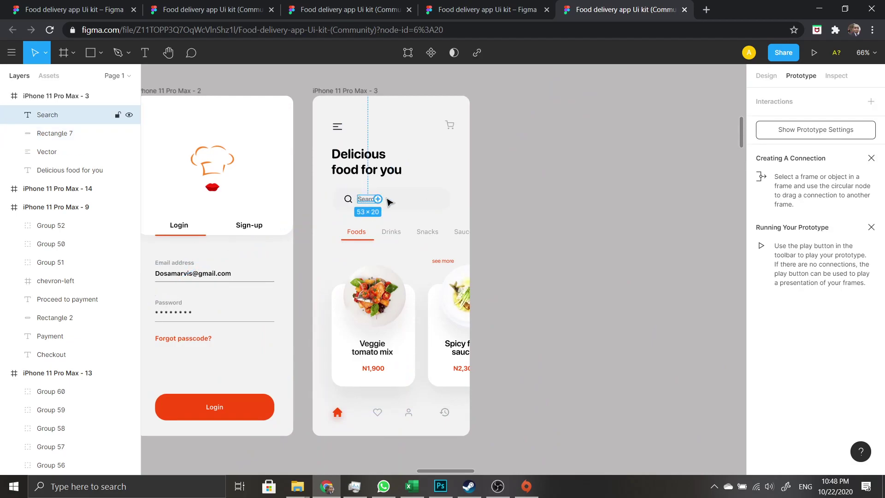
pyautogui.click(445, 203)
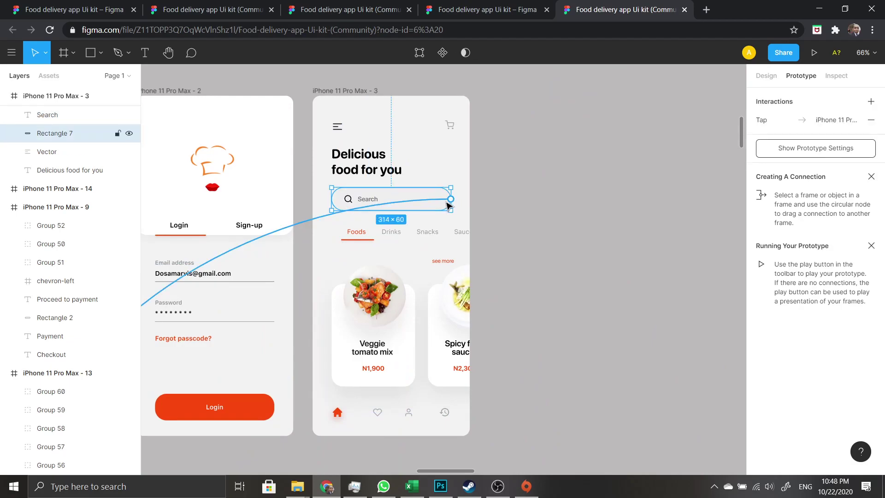
pyautogui.click(375, 200)
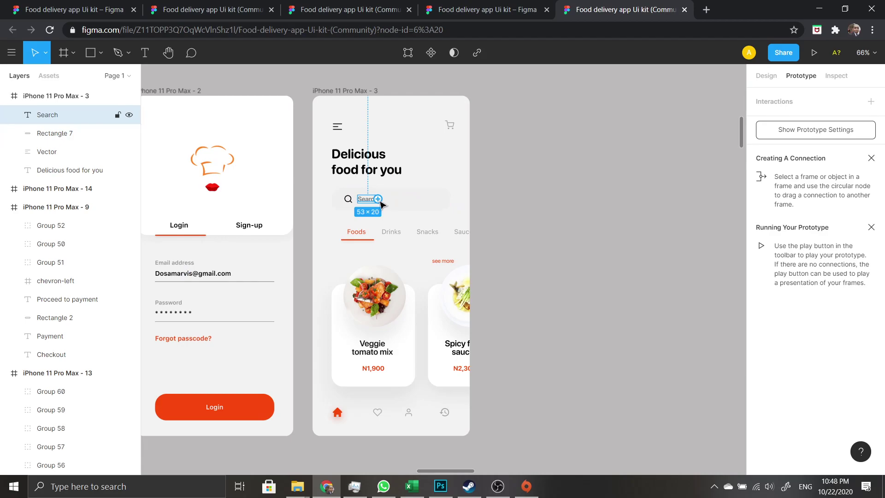
pyautogui.scroll(-5, 380, 204)
pyautogui.scroll(-3, 490, 275)
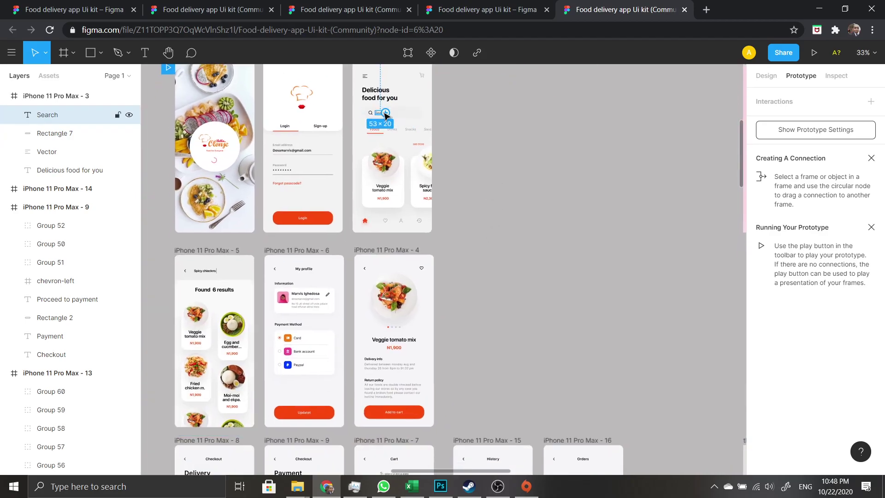
pyautogui.scroll(-6, 502, 350)
pyautogui.moveTo(466, 166); pyautogui.dragTo(486, 371)
pyautogui.scroll(-3, 466, 389)
pyautogui.moveTo(502, 259)
pyautogui.mouseDown()
pyautogui.moveTo(491, 263)
pyautogui.moveTo(502, 251)
pyautogui.mouseUp()
pyautogui.scroll(5, 486, 279)
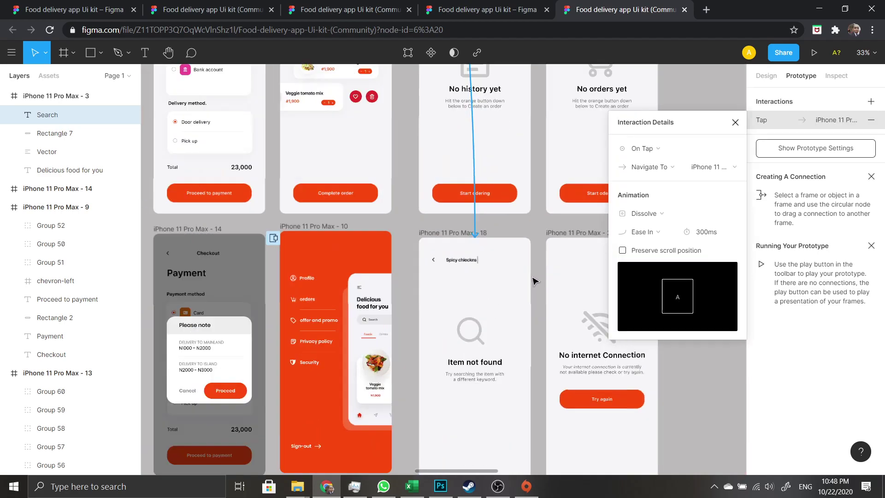
pyautogui.press('Escape')
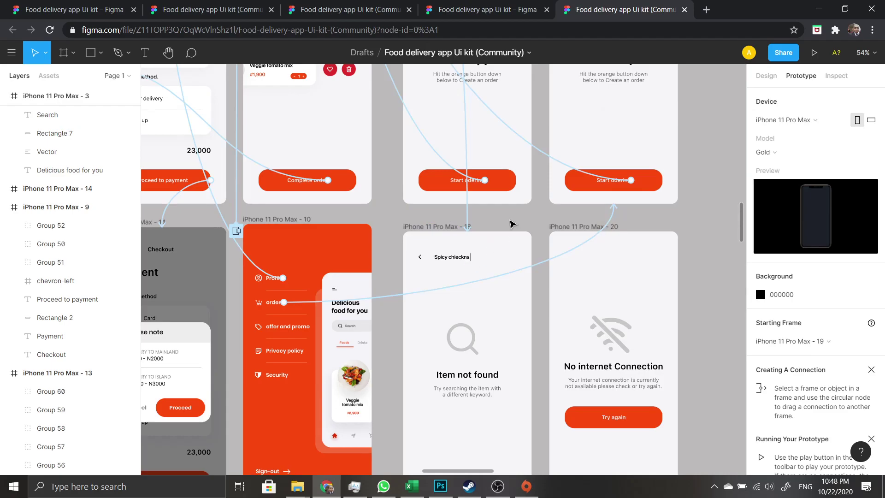
# - Give the back icon on the Item not found frame iPhone 11 Pro Max - 18 an On Tap interaction with the Back action
pyautogui.scroll(3, 488, 259)
pyautogui.click(395, 256)
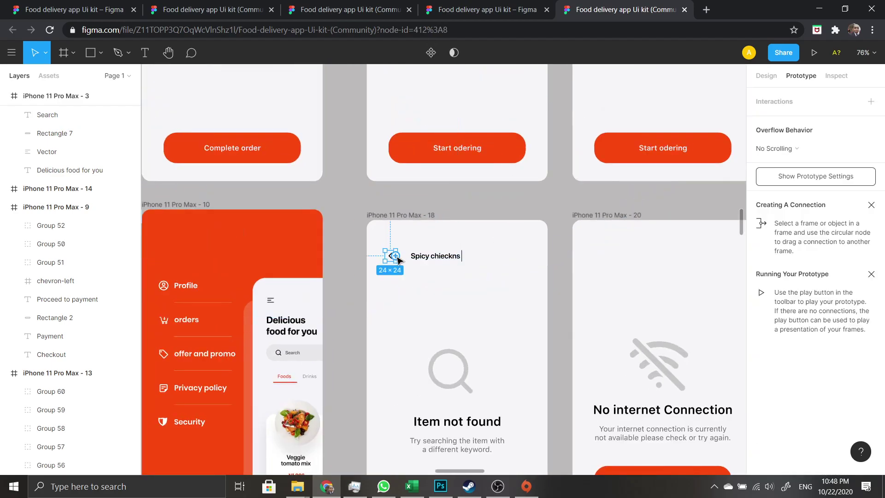
pyautogui.moveTo(543, 270); pyautogui.dragTo(565, 250)
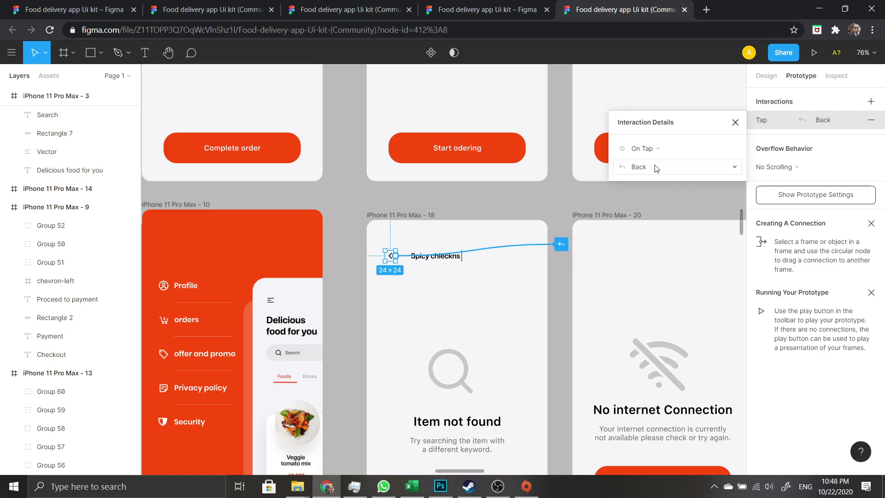
pyautogui.click(567, 199)
# - Connect the offer and promo item on the orange menu frame to the My offers frame iPhone 11 Pro Max - 21
pyautogui.hscroll(5, 567, 200)
pyautogui.scroll(-5, 627, 254)
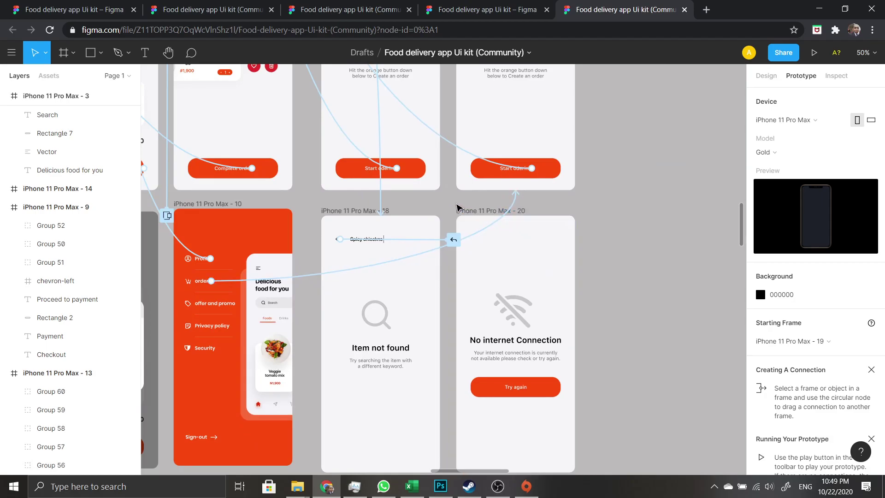
pyautogui.scroll(-6, 437, 257)
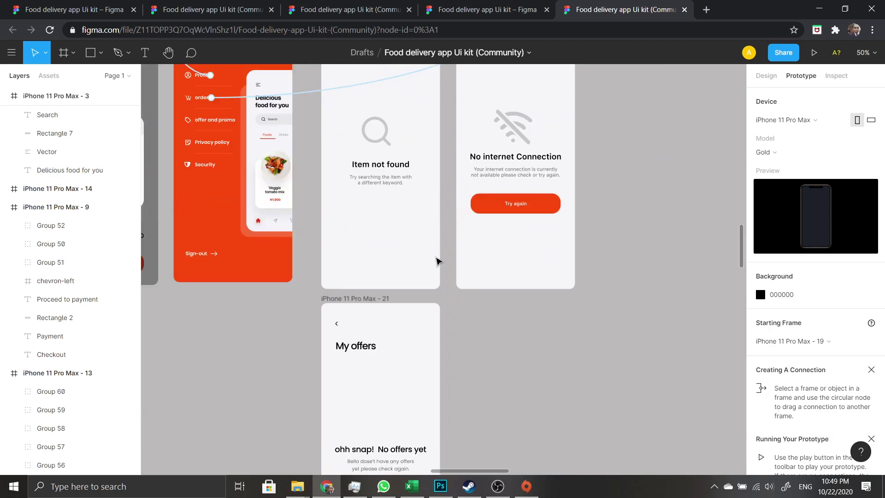
pyautogui.moveTo(278, 218); pyautogui.dragTo(486, 297)
pyautogui.scroll(-3, 434, 280)
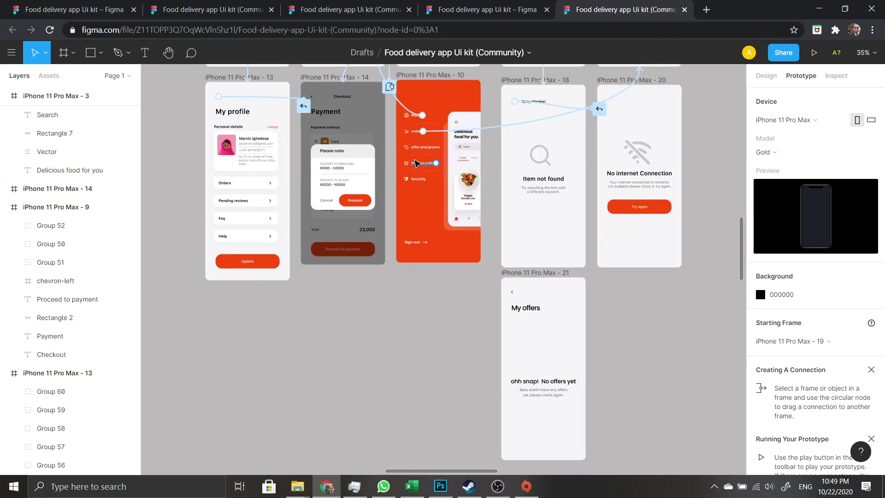
pyautogui.scroll(1, 429, 203)
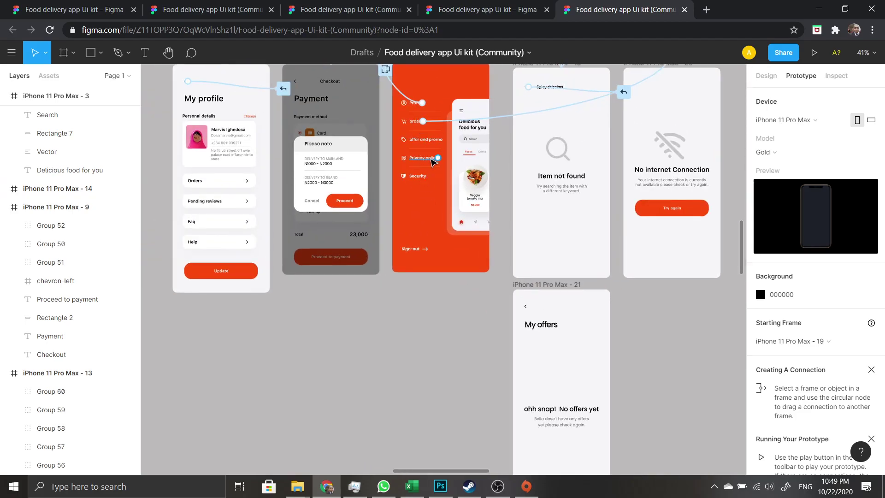
pyautogui.click(429, 140)
pyautogui.moveTo(487, 270); pyautogui.dragTo(519, 360)
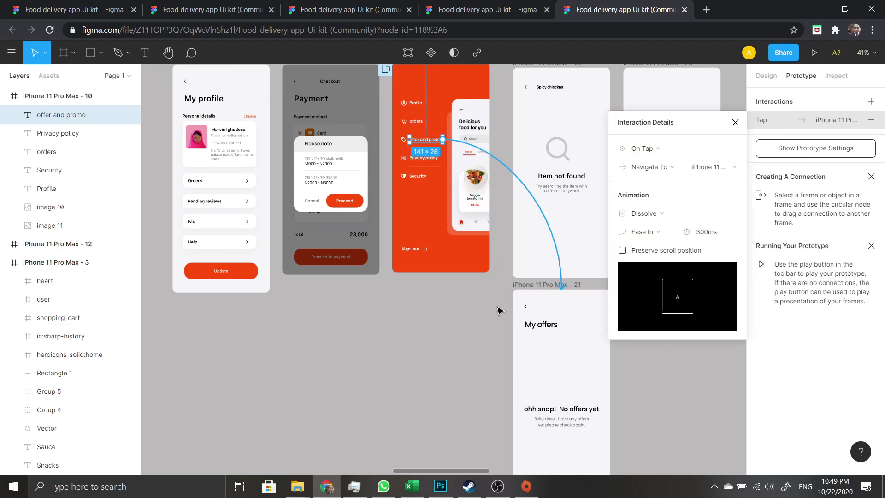
# - Give the back icon on the My offers frame iPhone 11 Pro Max - 21 a Back interaction
pyautogui.click(529, 307)
pyautogui.moveTo(629, 324); pyautogui.dragTo(629, 324)
pyautogui.click(405, 320)
pyautogui.moveTo(393, 328); pyautogui.dragTo(447, 415)
pyautogui.click(446, 254)
# - Present the prototype from its splash frame and walk through Get started and Login to the home screen
pyautogui.scroll(-10, 449, 250)
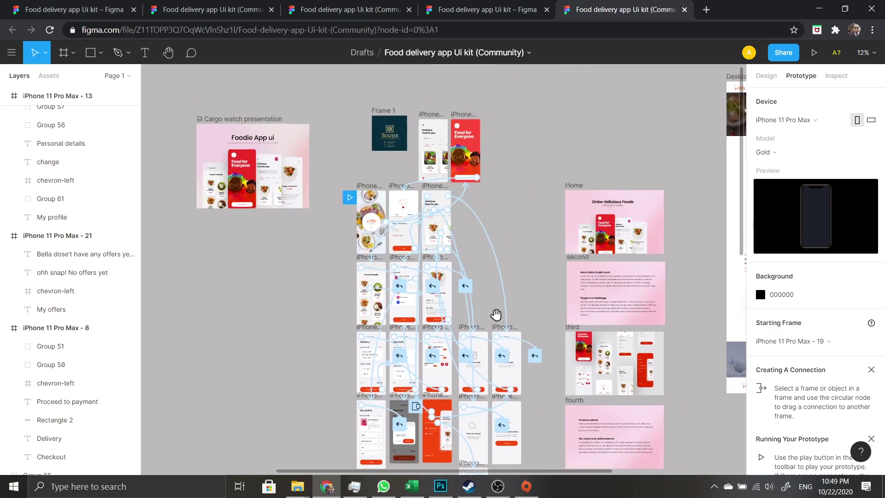
pyautogui.moveTo(496, 315); pyautogui.dragTo(486, 401)
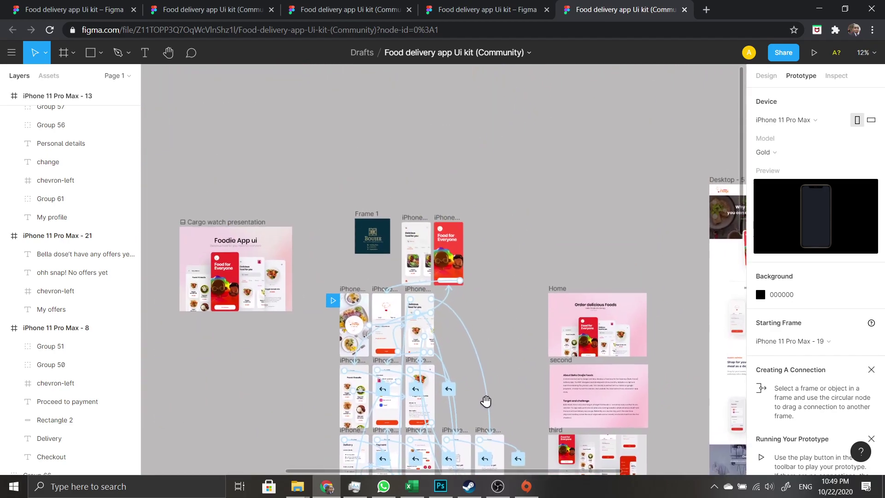
pyautogui.scroll(5, 485, 286)
pyautogui.moveTo(436, 288); pyautogui.dragTo(514, 320)
pyautogui.scroll(2, 575, 296)
pyautogui.scroll(3, 576, 296)
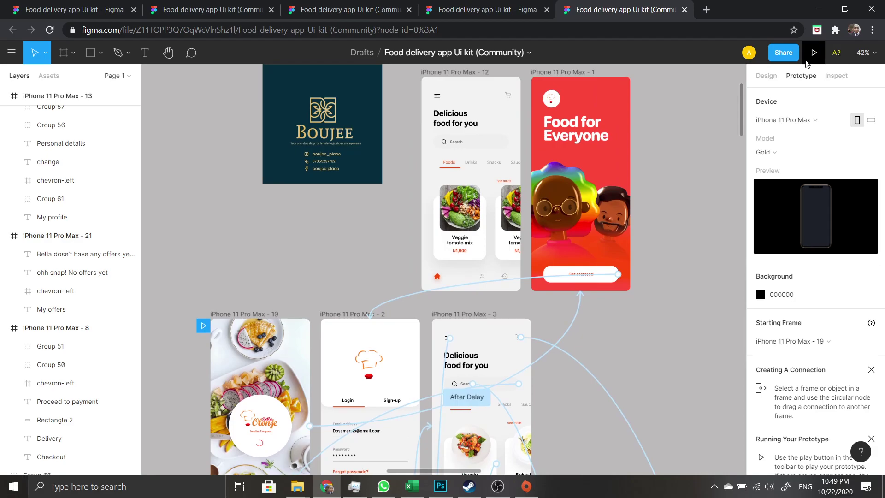
pyautogui.click(815, 52)
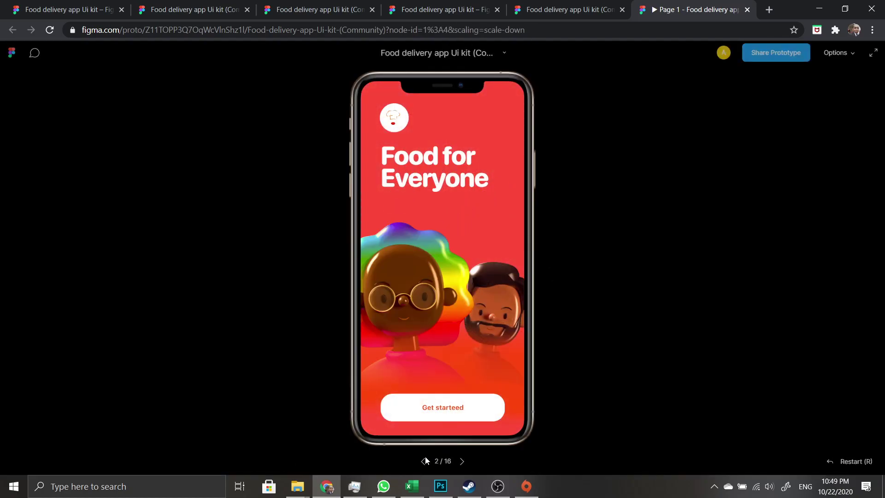
pyautogui.click(422, 462)
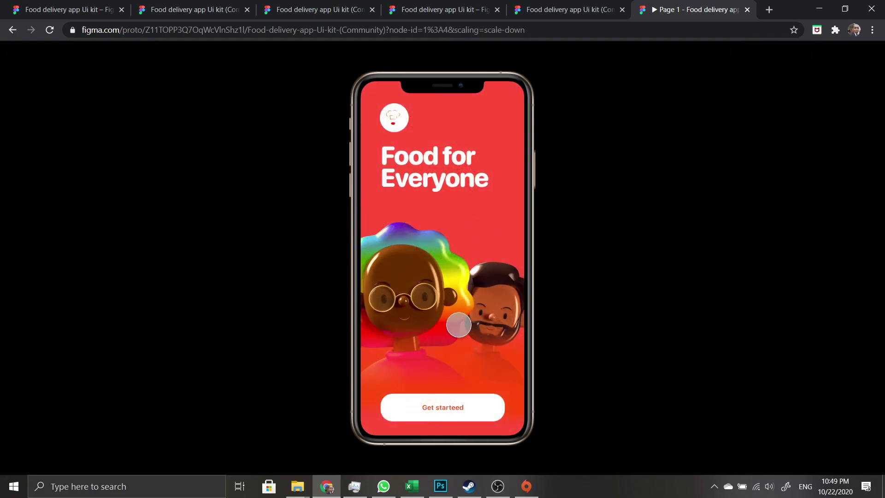
pyautogui.click(445, 409)
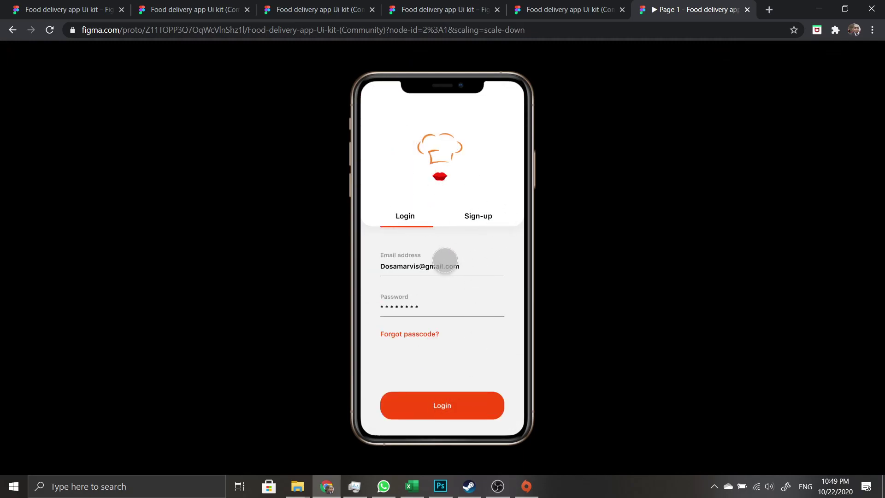
pyautogui.click(442, 404)
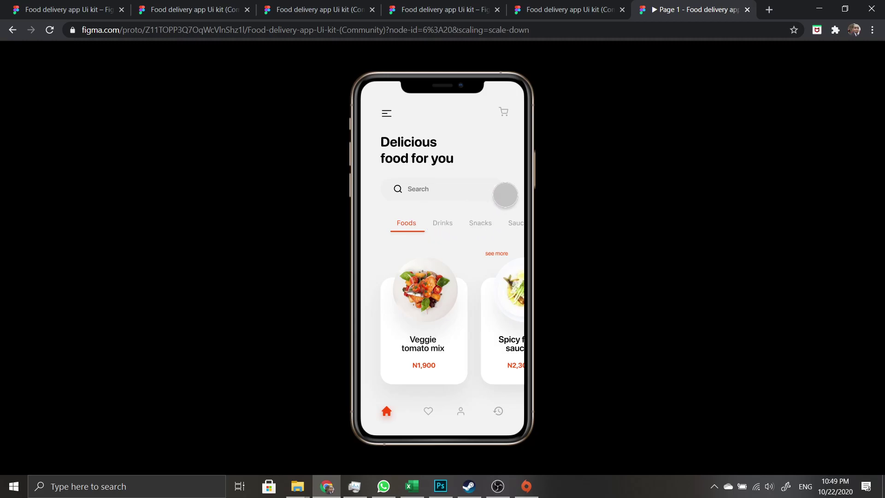
# - Test the search bar and Search text links on the home screen, returning with the back icon each time
pyautogui.click(486, 186)
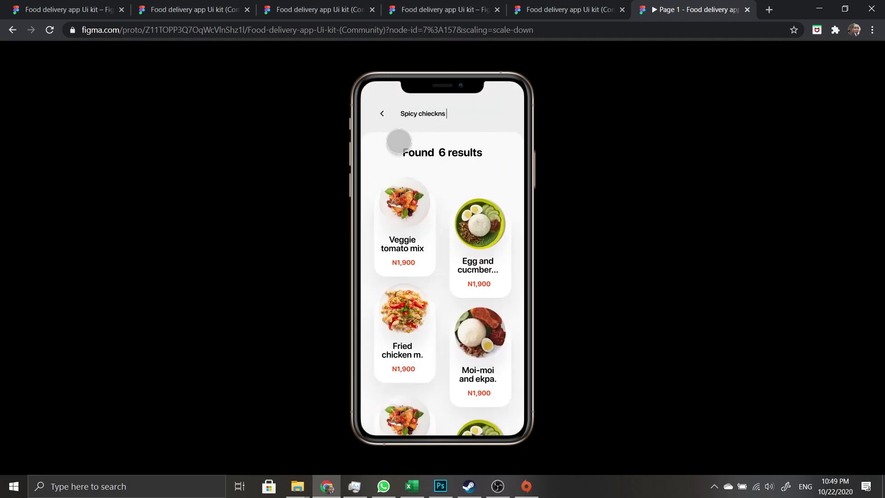
pyautogui.click(380, 113)
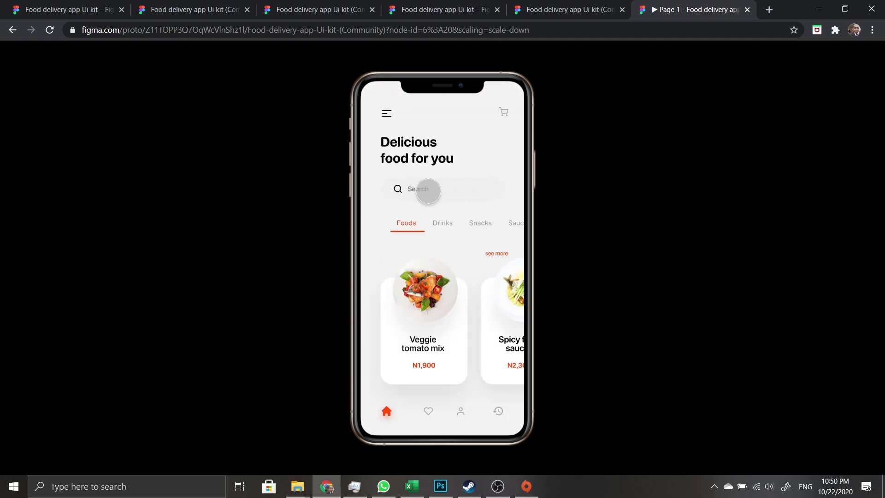
pyautogui.click(419, 187)
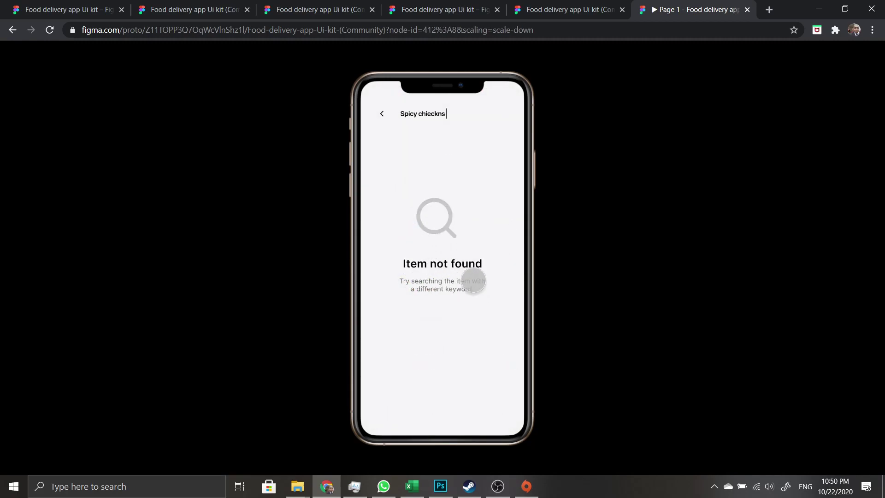
pyautogui.click(380, 114)
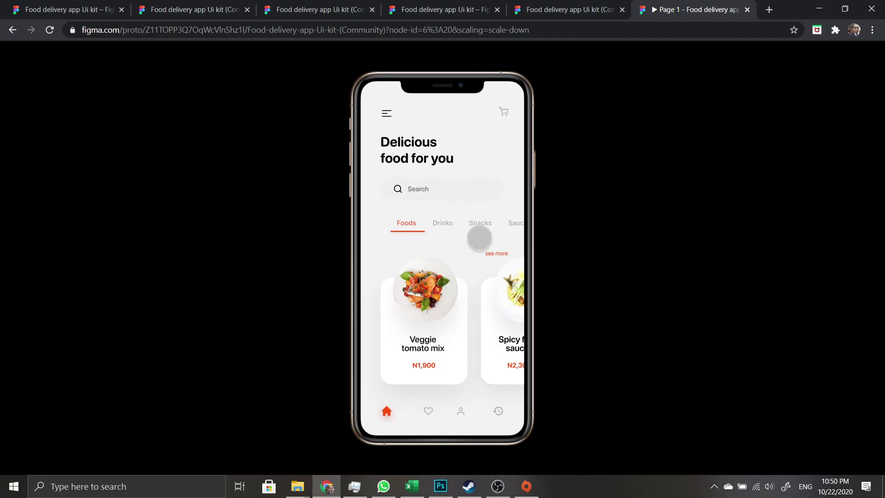
# - Test the home screen's profile icon and the information card link to the detailed My profile screen, returning to home
pyautogui.click(461, 410)
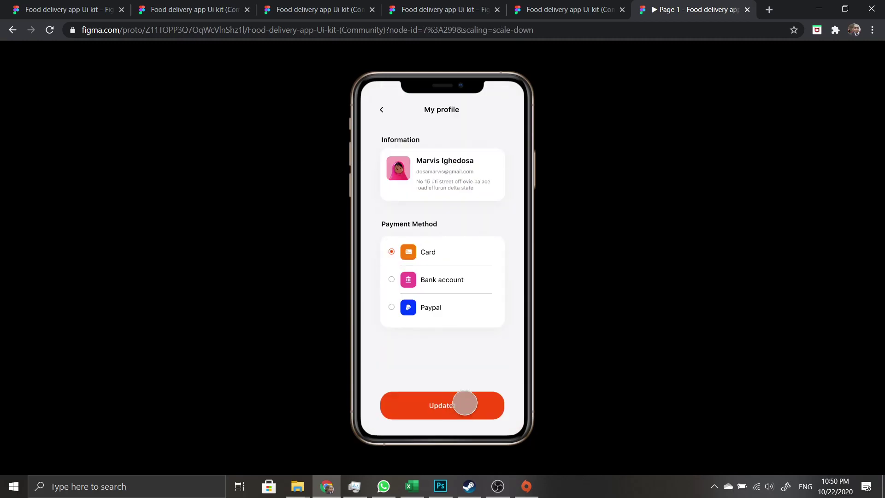
pyautogui.click(495, 163)
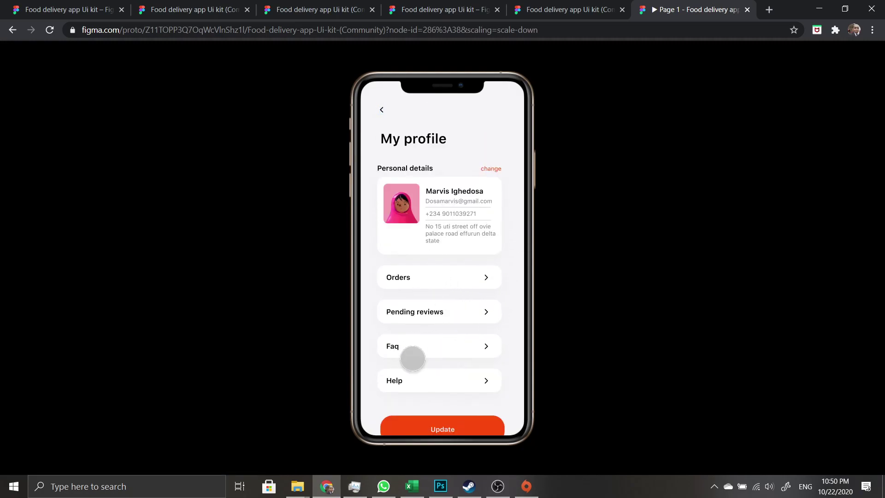
pyautogui.scroll(-2, 448, 352)
pyautogui.scroll(2, 461, 332)
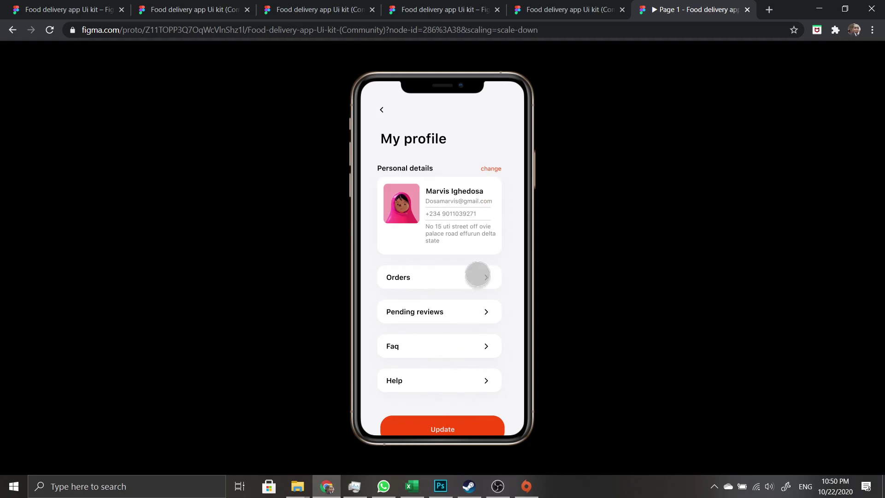
pyautogui.click(383, 110)
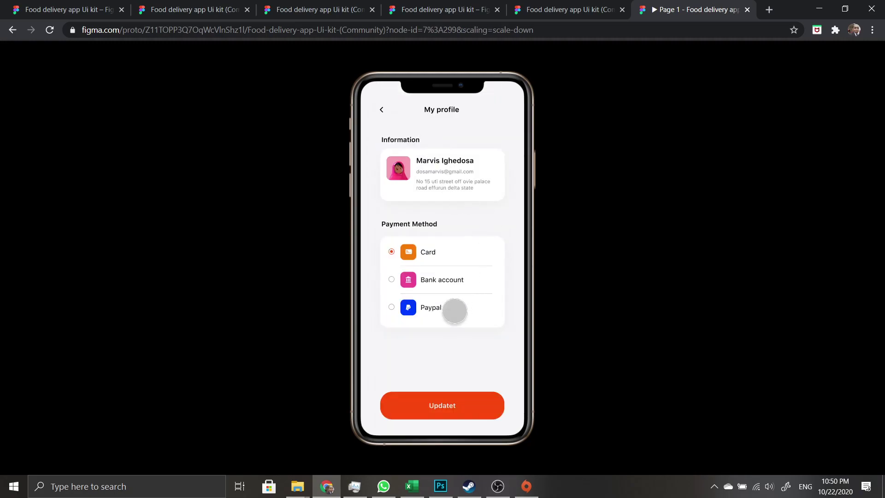
pyautogui.click(396, 118)
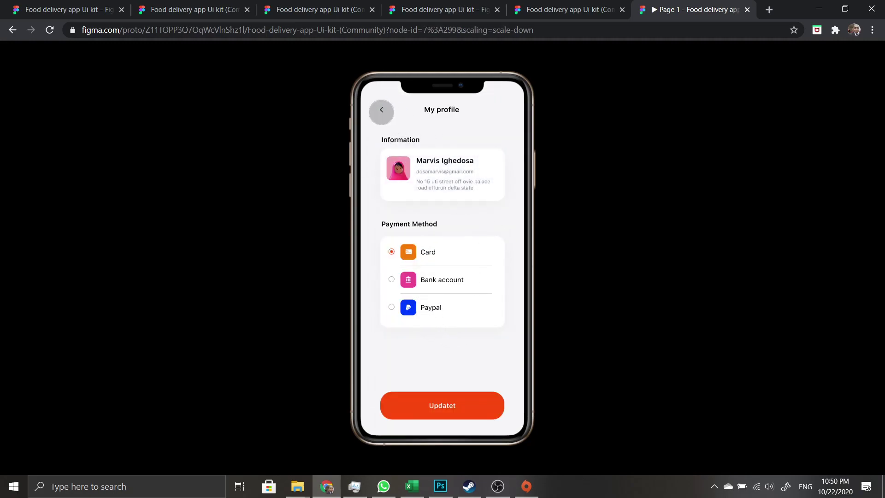
pyautogui.click(380, 109)
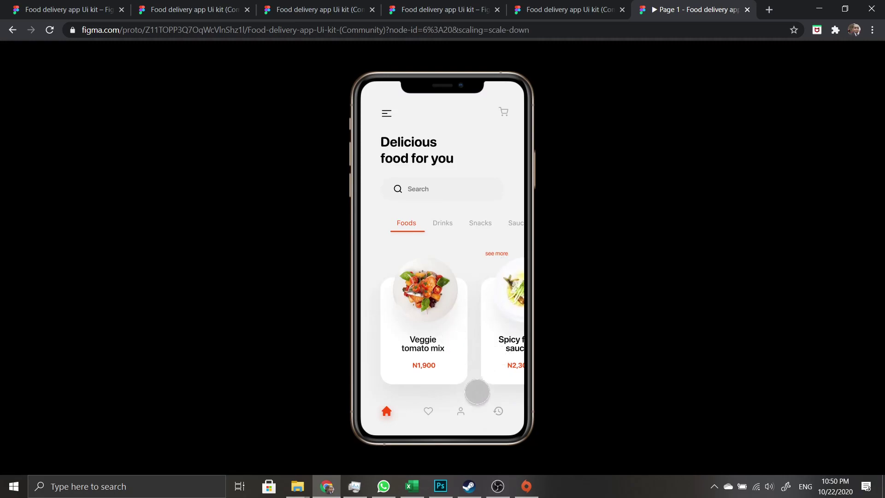
# - Test the Veggie tomato mix links from the home screen and the search results, including their back icons
pyautogui.click(440, 334)
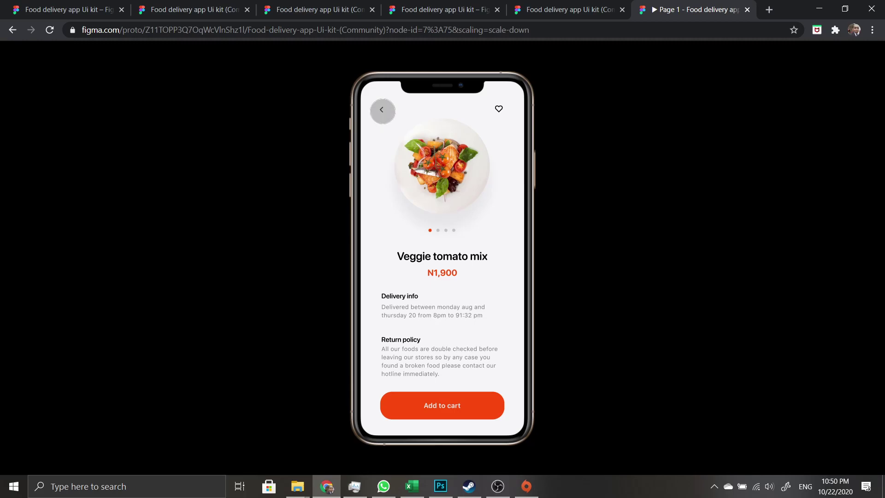
pyautogui.click(382, 110)
pyautogui.click(488, 192)
pyautogui.click(411, 229)
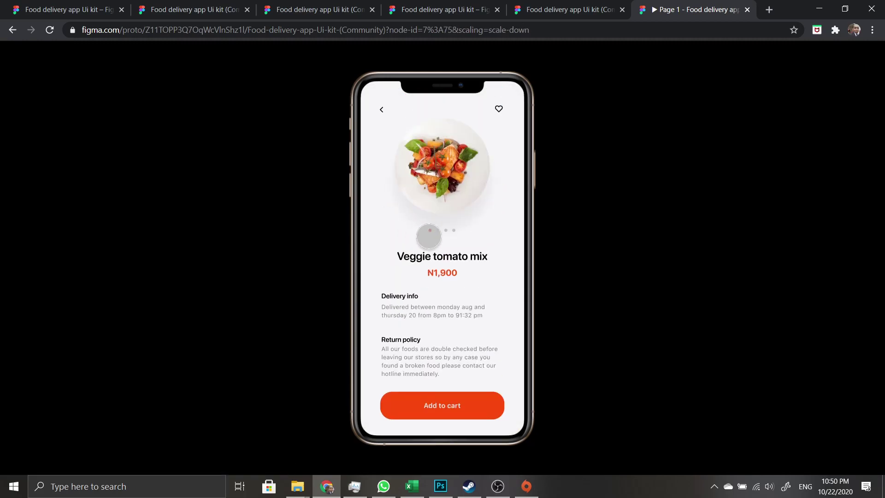
pyautogui.click(383, 116)
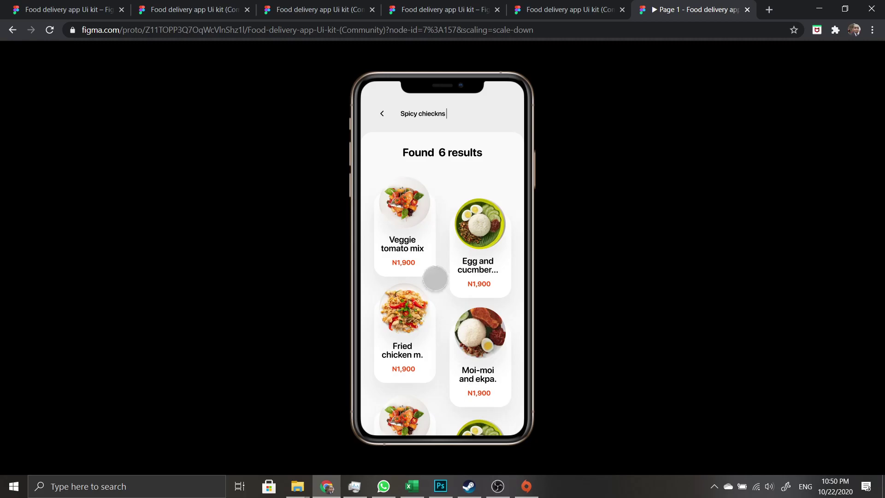
pyautogui.click(422, 246)
pyautogui.click(377, 109)
pyautogui.click(379, 111)
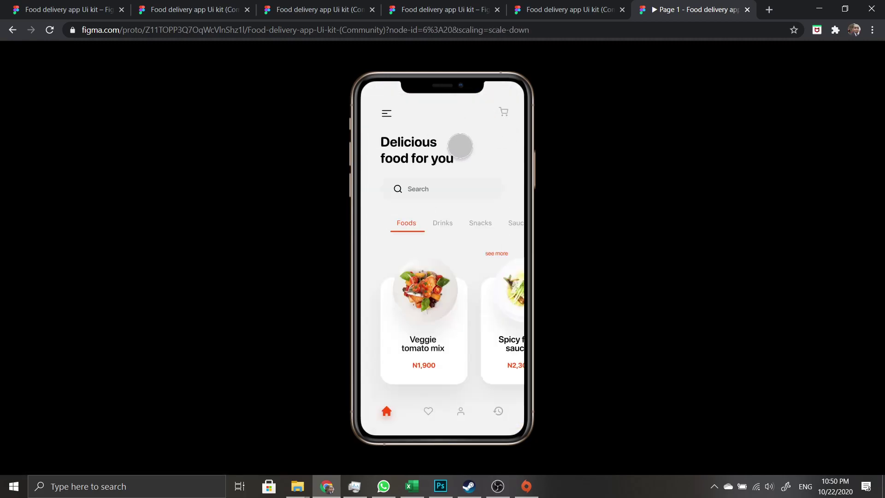
pyautogui.click(435, 306)
pyautogui.click(384, 113)
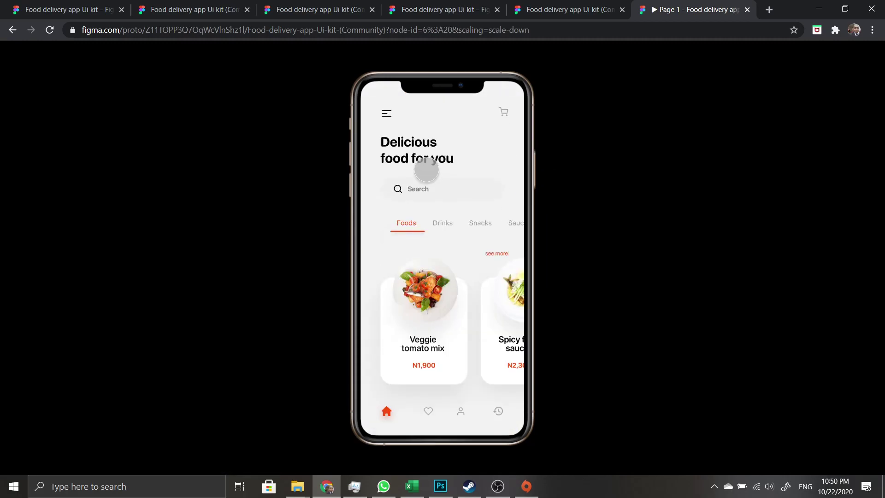
# - Test the order flow from the Veggie tomato mix card through Add to cart, Complete order and both Proceed to payment buttons
pyautogui.click(433, 299)
pyautogui.click(458, 406)
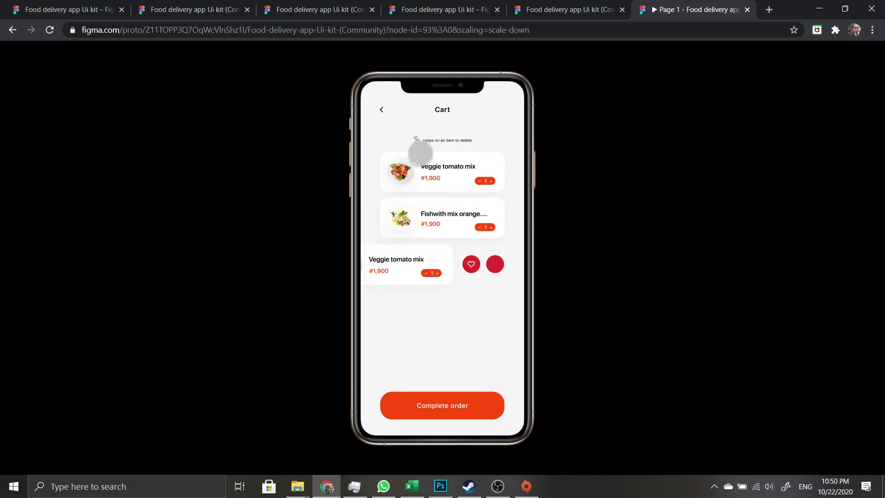
pyautogui.click(459, 411)
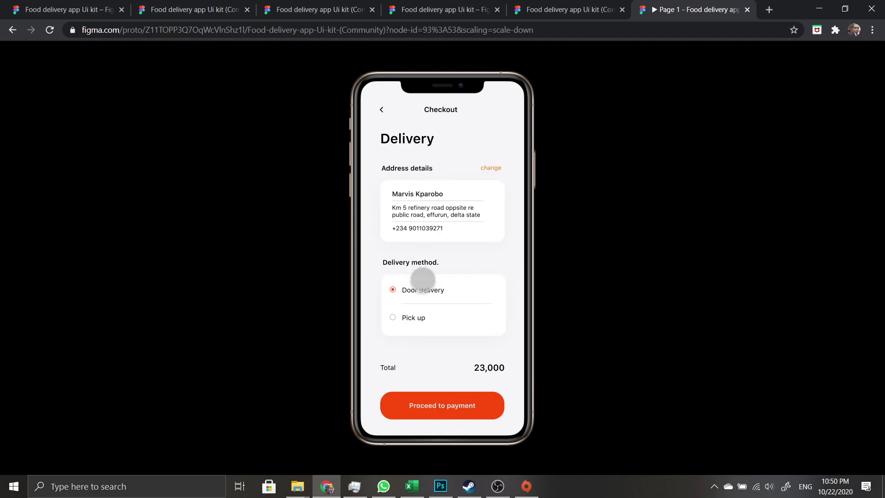
pyautogui.click(441, 405)
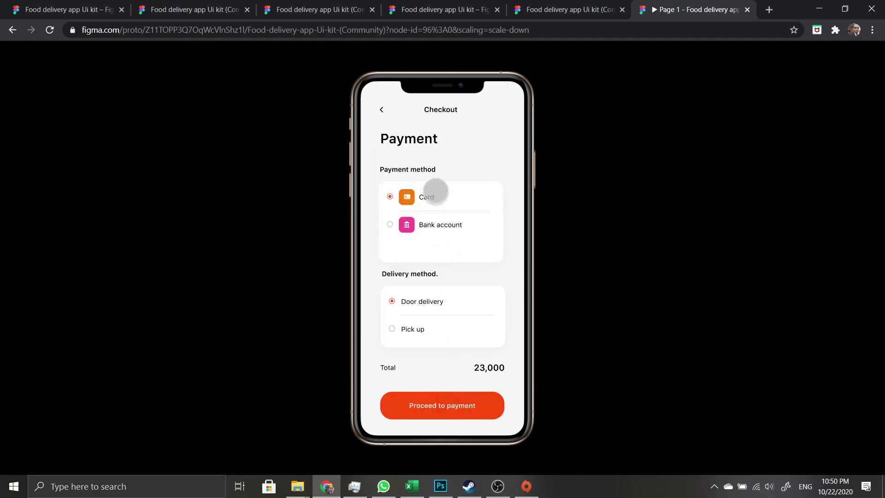
pyautogui.click(443, 405)
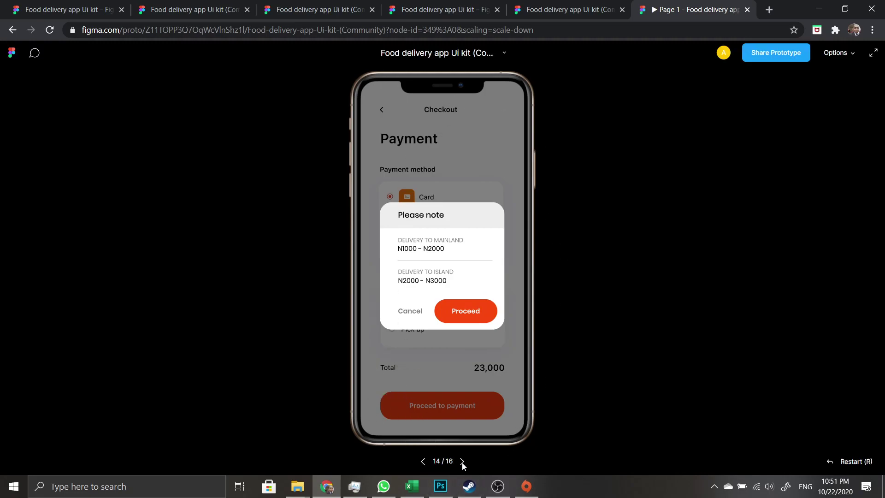
# - Step through the Item not found, Please note and My profile frames, and check the scrolling of the My profile screen
pyautogui.click(462, 461)
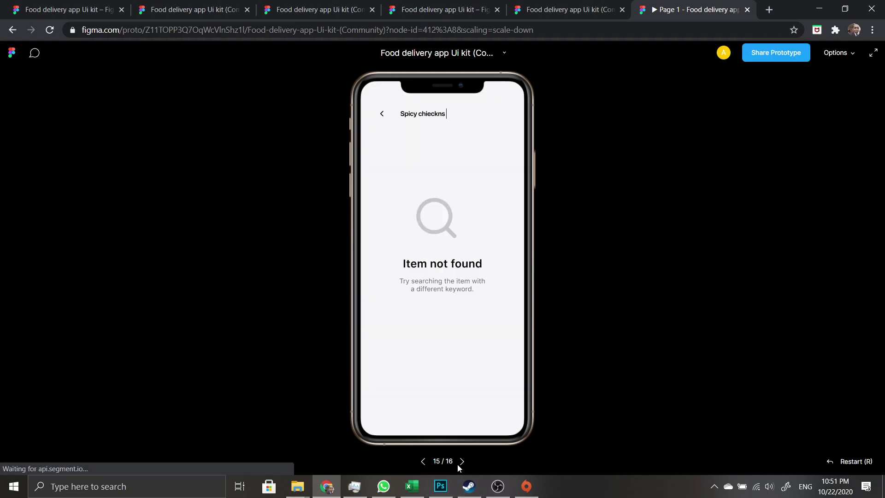
pyautogui.click(424, 461)
pyautogui.click(423, 461)
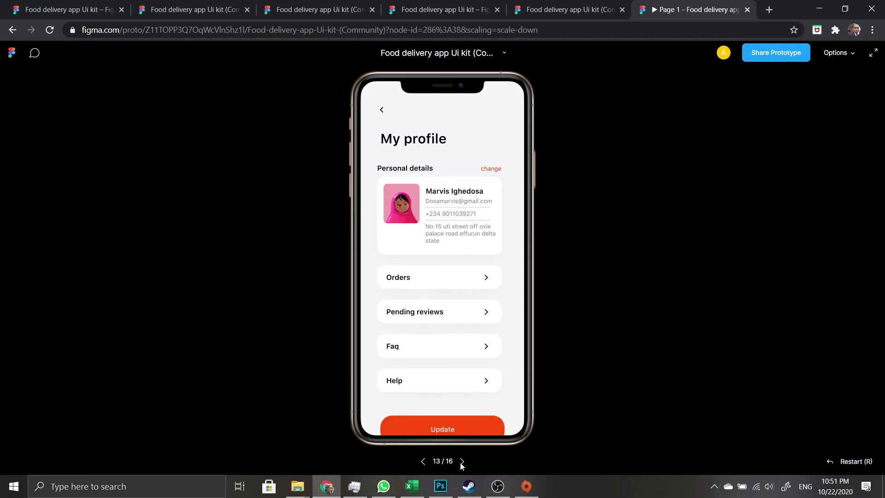
pyautogui.scroll(-2, 464, 288)
pyautogui.scroll(3, 470, 215)
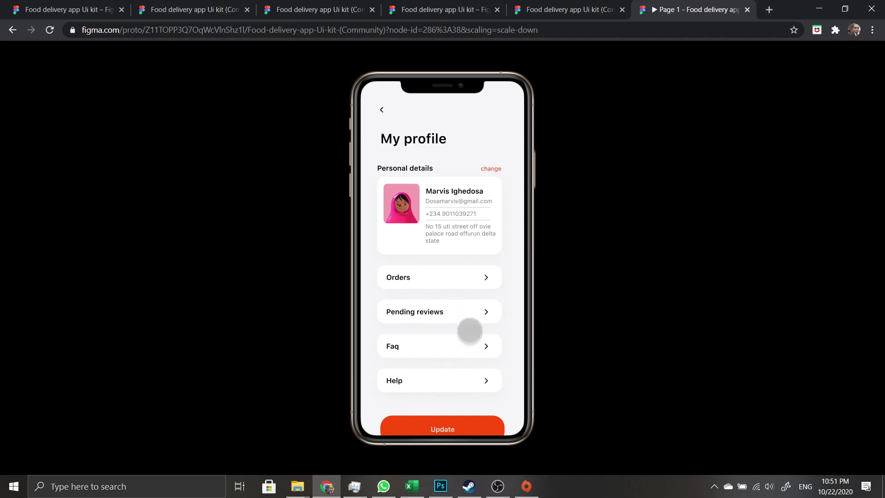
pyautogui.scroll(-2, 454, 272)
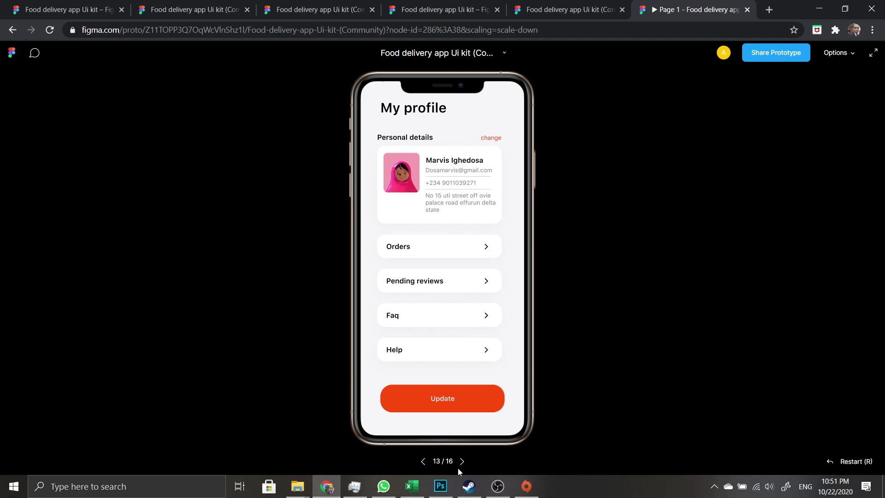
# - Step through the last prototype frames, test the back icon on the Item not found screen, and return to the Orders frame
pyautogui.click(464, 460)
pyautogui.click(464, 460)
pyautogui.click(464, 460)
pyautogui.click(420, 461)
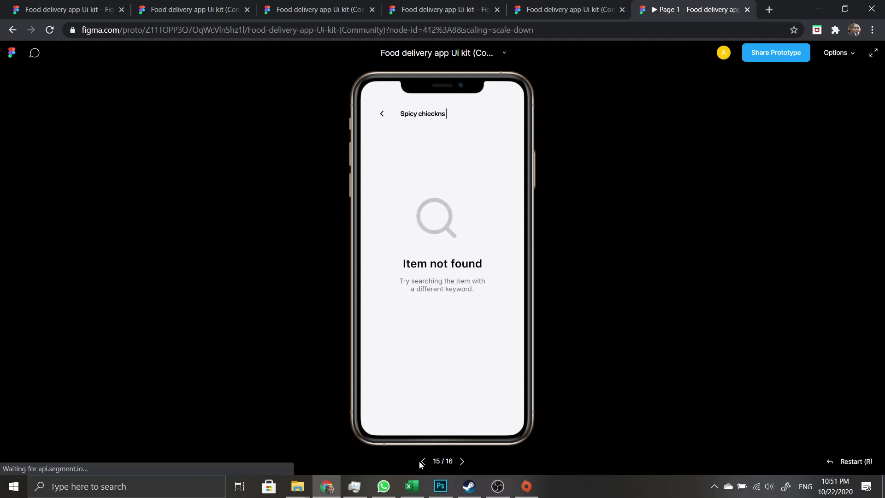
pyautogui.click(460, 461)
pyautogui.click(381, 110)
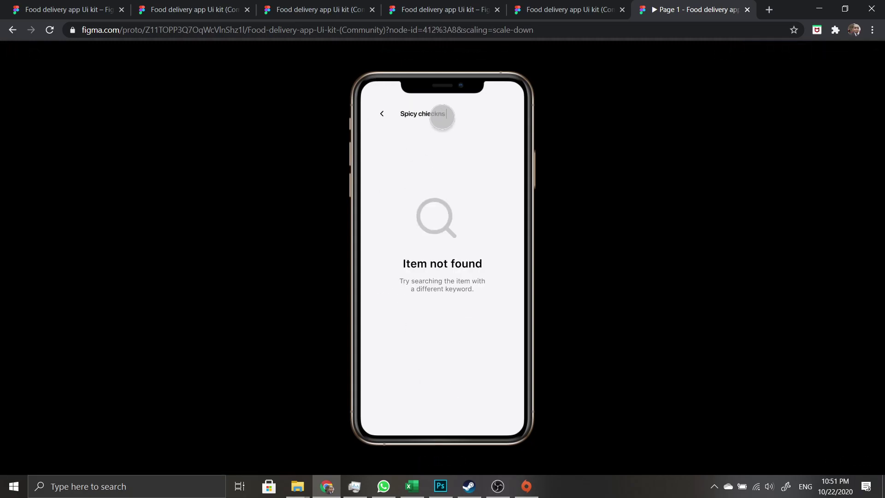
pyautogui.click(381, 112)
pyautogui.click(381, 110)
pyautogui.click(382, 112)
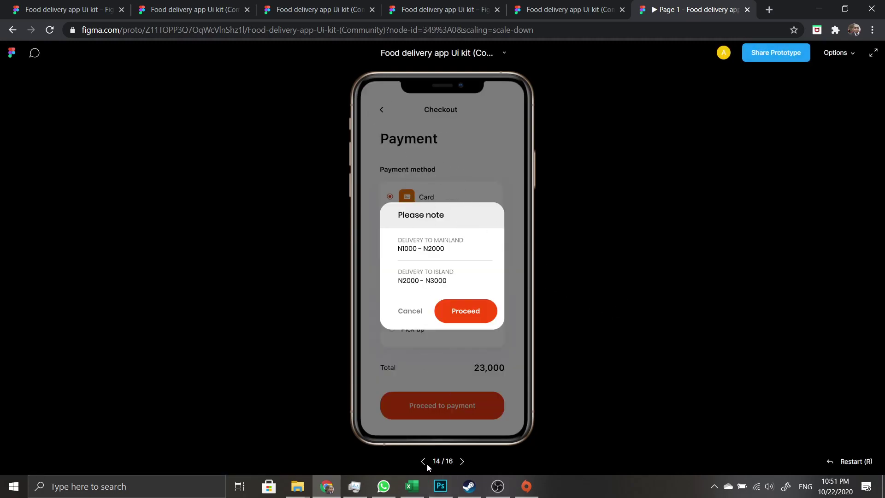
pyautogui.click(424, 461)
pyautogui.click(423, 461)
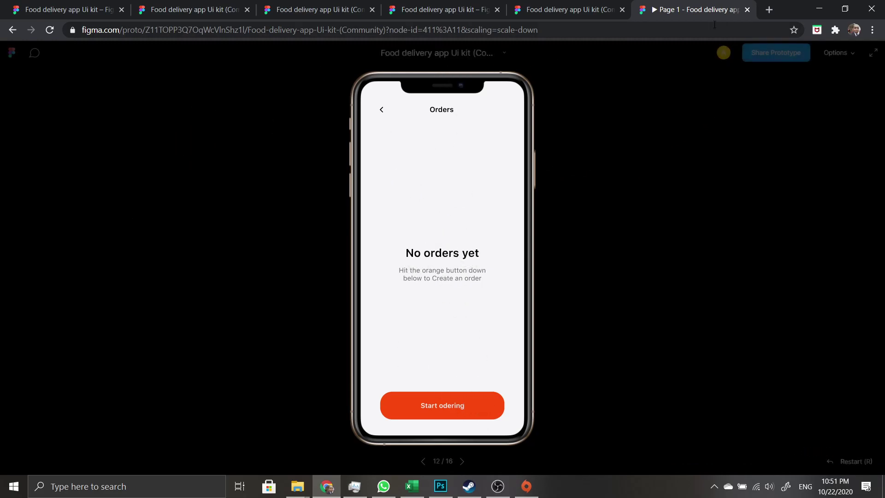
# - Leave the presentation, relaunch the prototype from its starting frame, and test the Get started and Login buttons
pyautogui.click(747, 9)
pyautogui.scroll(-15, 477, 313)
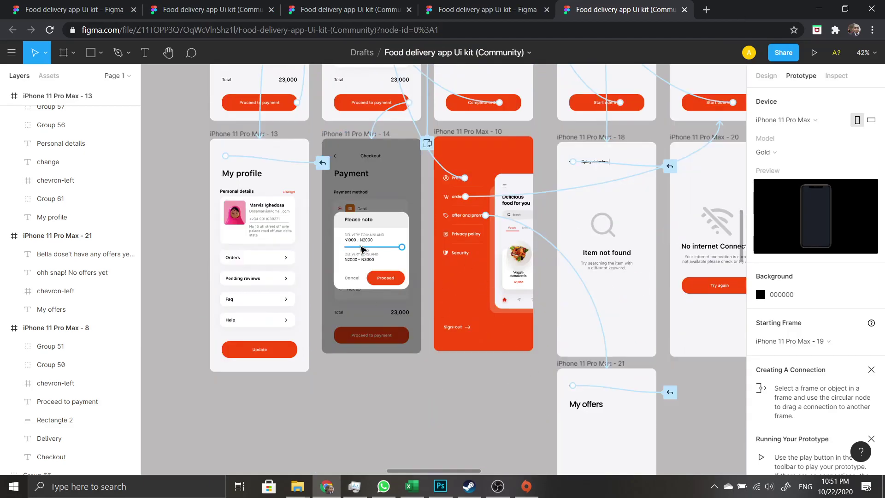
pyautogui.scroll(10, 487, 225)
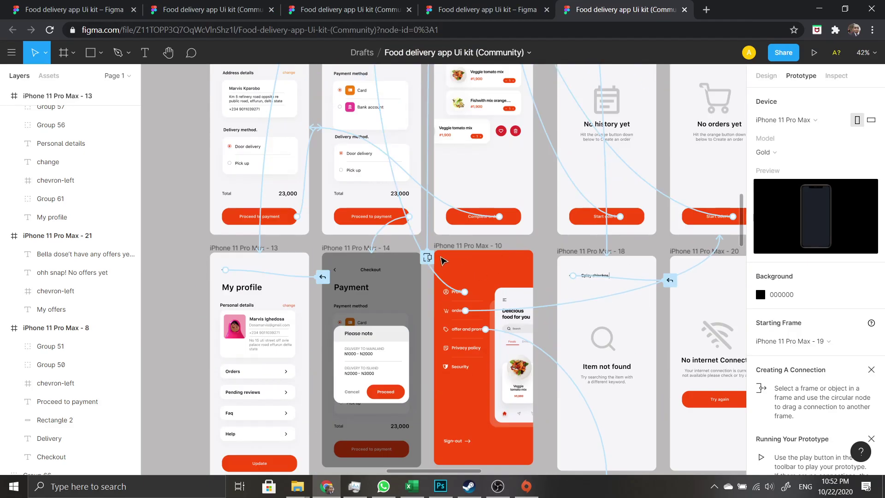
pyautogui.scroll(5, 535, 252)
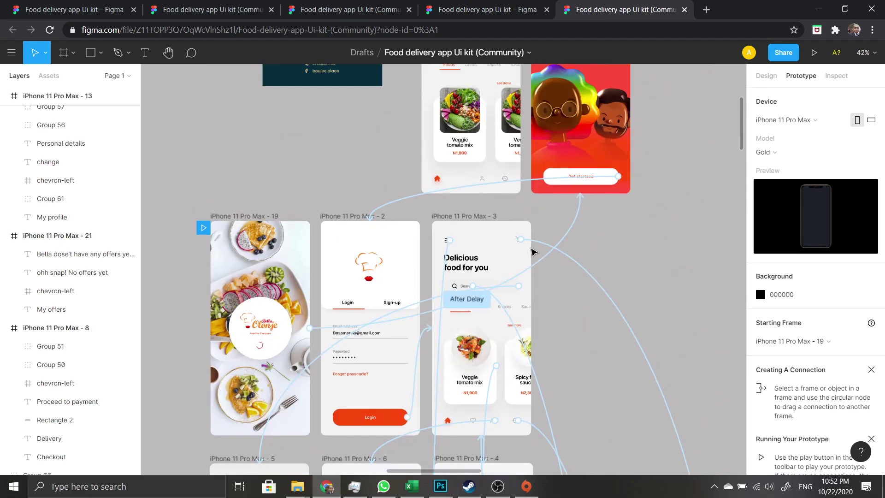
pyautogui.scroll(2, 517, 257)
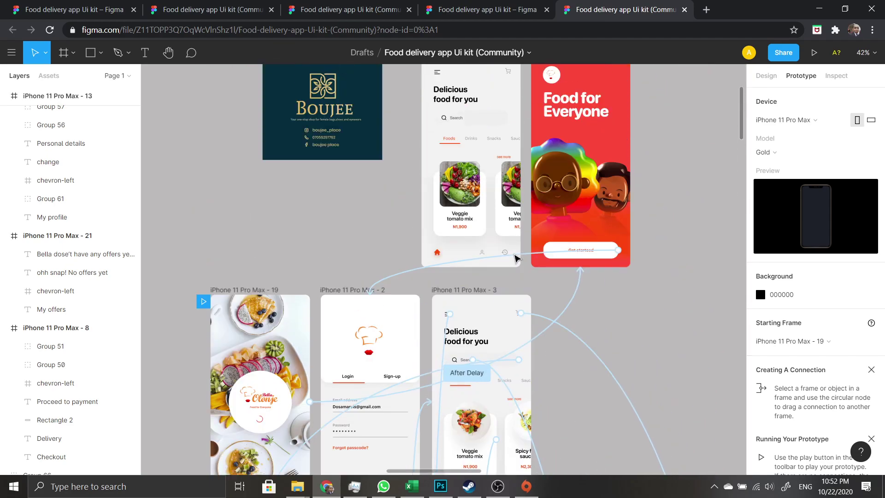
pyautogui.click(815, 54)
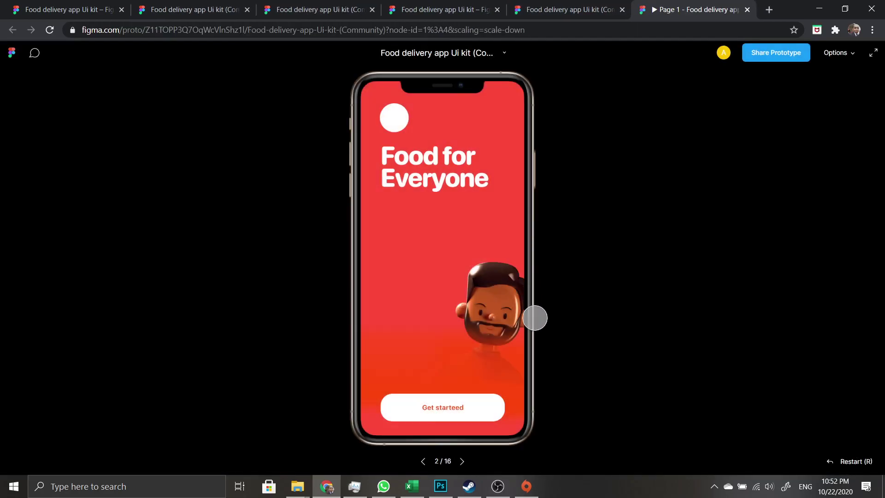
pyautogui.click(487, 397)
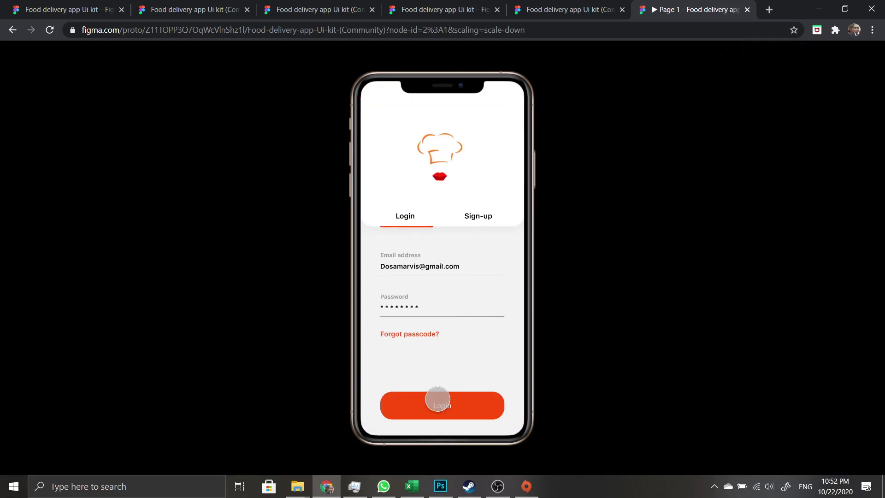
pyautogui.click(437, 402)
# - Test opening and closing the side menu overlay from the home screen's menu icon
pyautogui.click(387, 113)
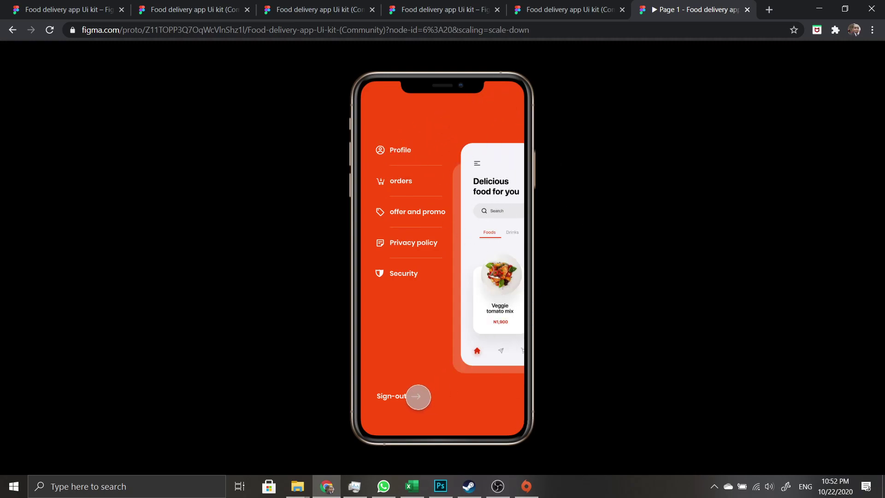
pyautogui.moveTo(486, 109); pyautogui.dragTo(490, 315)
pyautogui.press('Left')
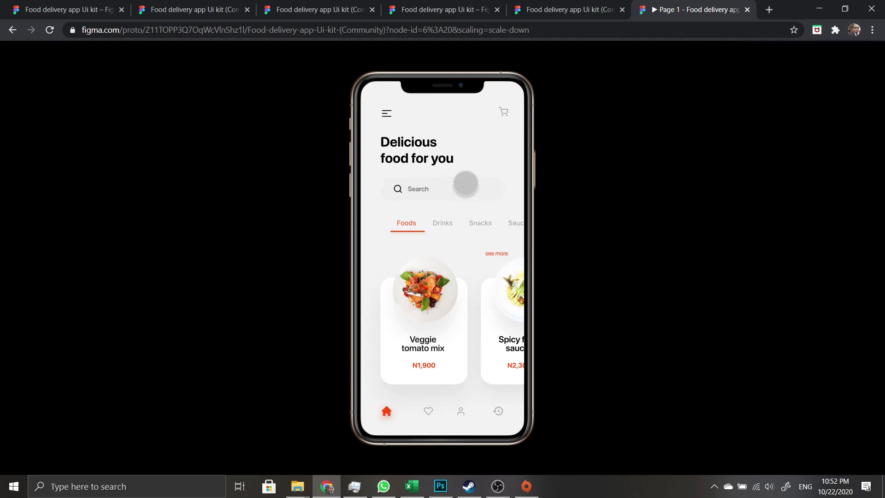
pyautogui.click(387, 107)
pyautogui.click(388, 110)
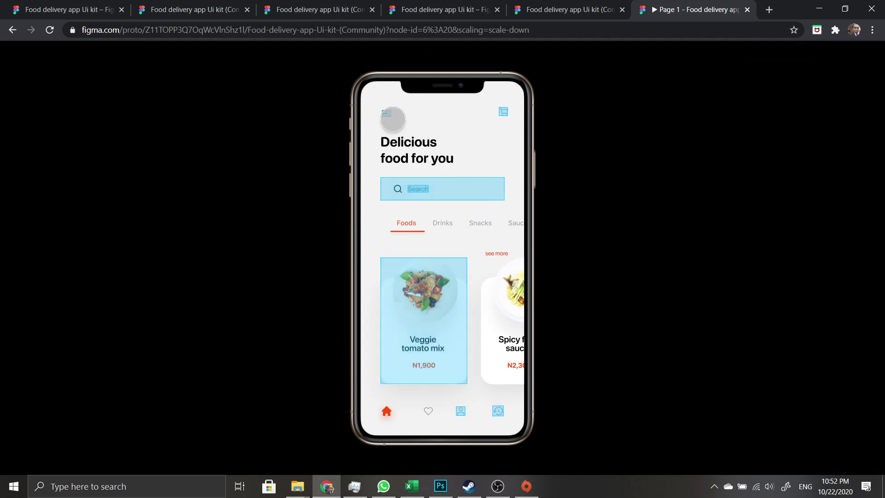
pyautogui.click(388, 106)
pyautogui.click(387, 108)
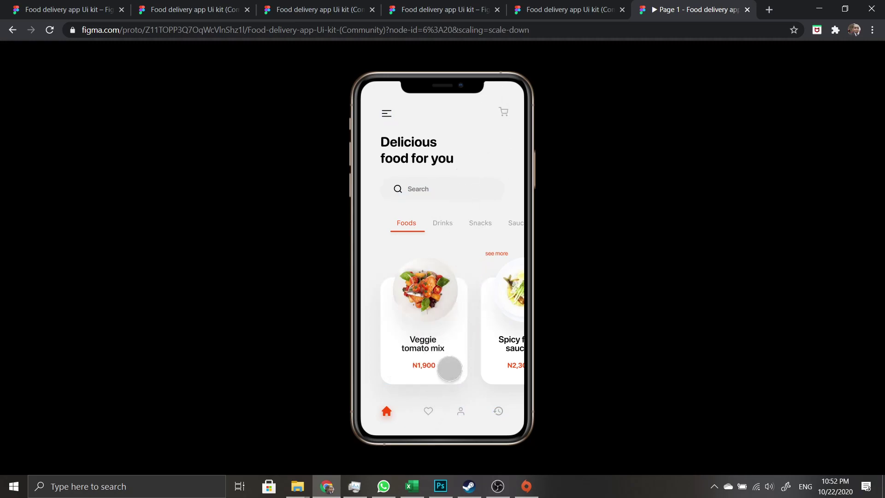
# - Test the home screen's Drinks tab and the Veggie tomato mix card, returning home with the back icon
pyautogui.click(440, 223)
pyautogui.click(438, 316)
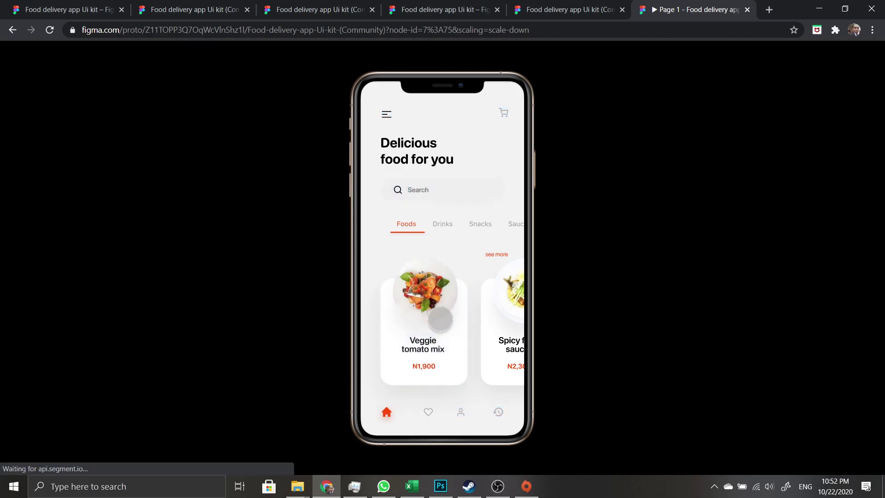
pyautogui.click(380, 115)
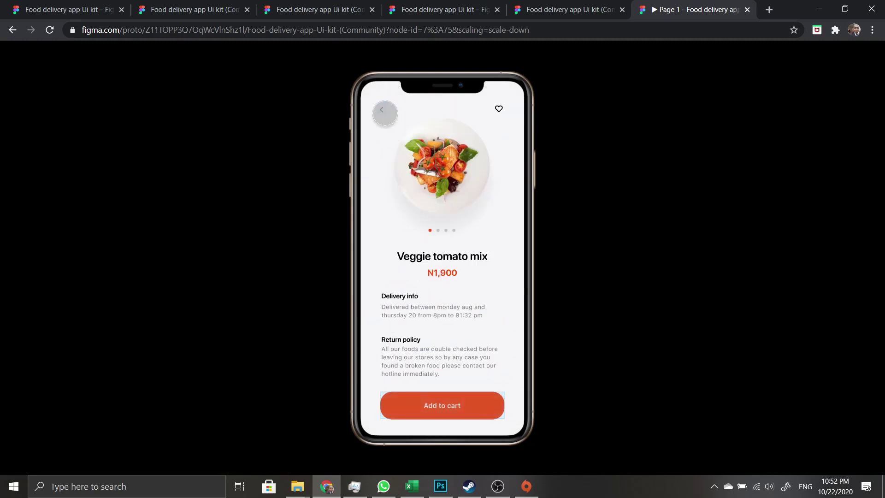
pyautogui.click(381, 110)
# - Test the side menu's Profile link to the My profile screen and return with the back icon
pyautogui.click(389, 112)
pyautogui.click(388, 112)
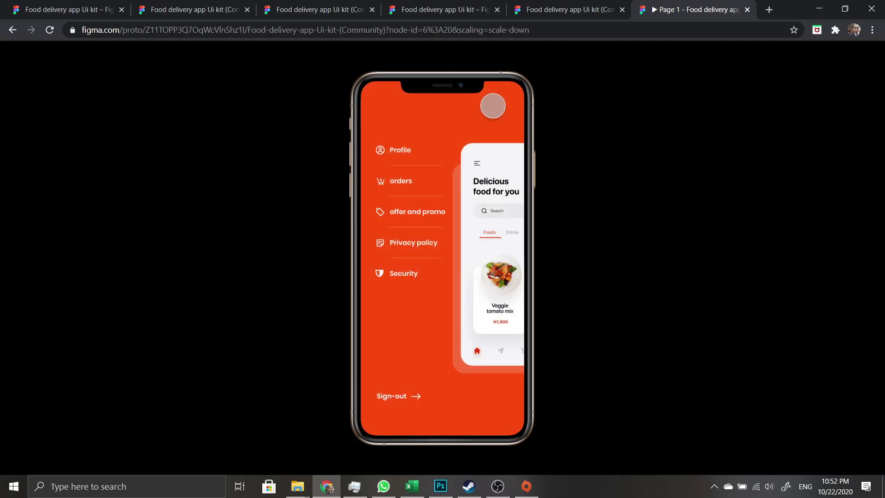
pyautogui.click(404, 148)
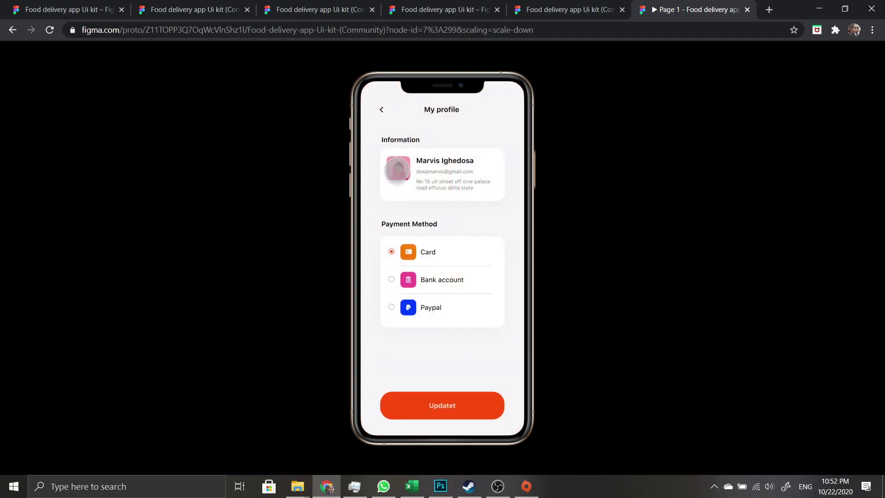
pyautogui.click(385, 112)
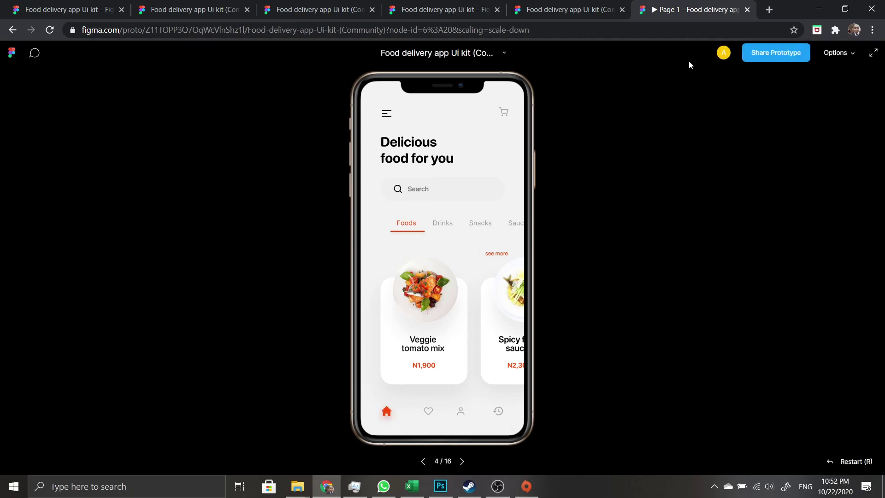
# - Close the presentation and review the animation options of the splash frame's After Delay interaction
pyautogui.click(747, 9)
pyautogui.scroll(-5, 572, 134)
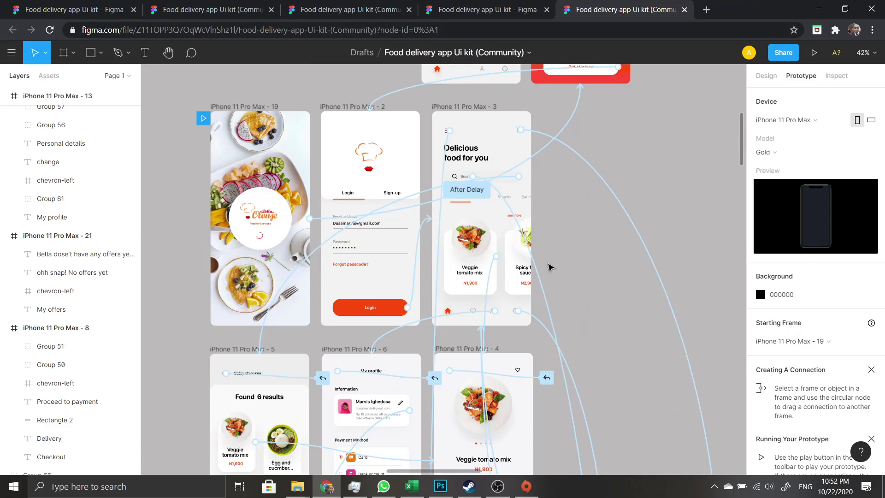
pyautogui.click(572, 131)
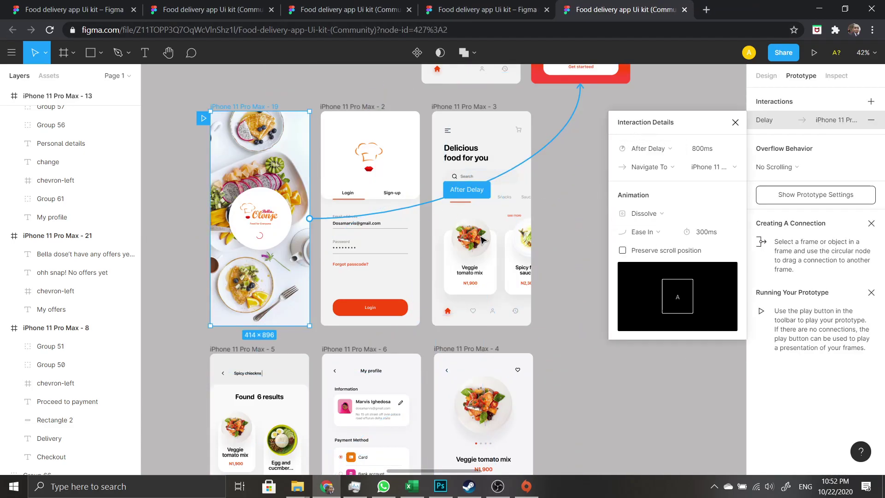
pyautogui.click(672, 216)
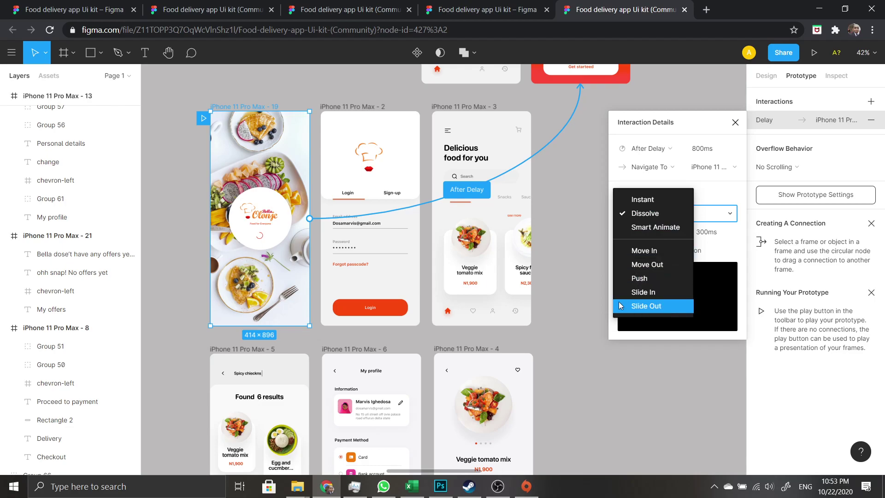
pyautogui.click(556, 251)
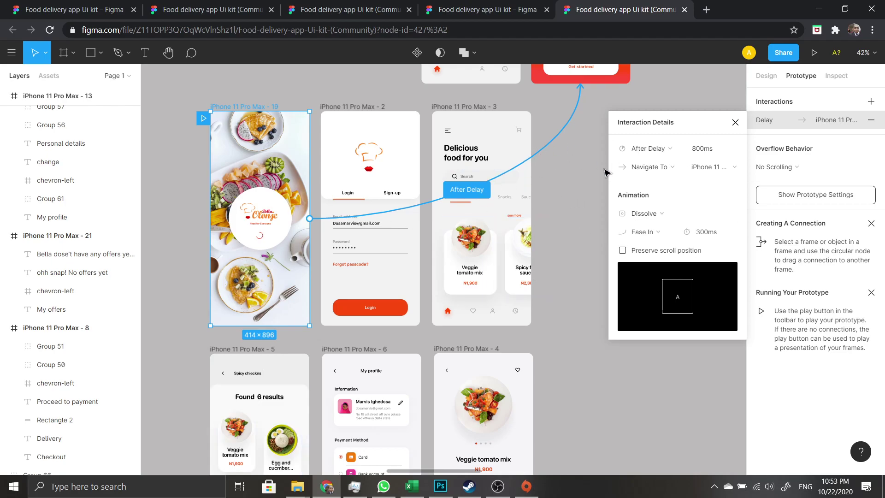
pyautogui.click(554, 197)
# - Look over the remaining frames down to My offers and examine the layers of the Please note pop-up
pyautogui.scroll(-12, 576, 245)
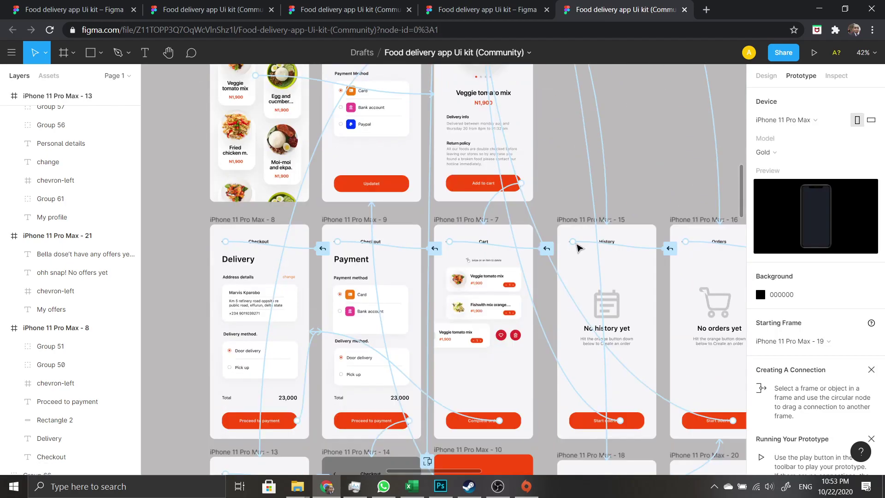
pyautogui.scroll(-6, 595, 251)
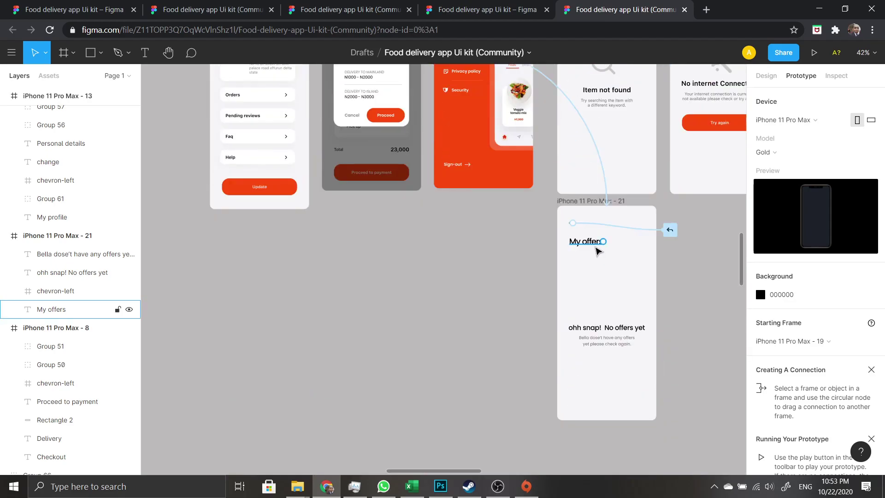
pyautogui.scroll(5, 598, 250)
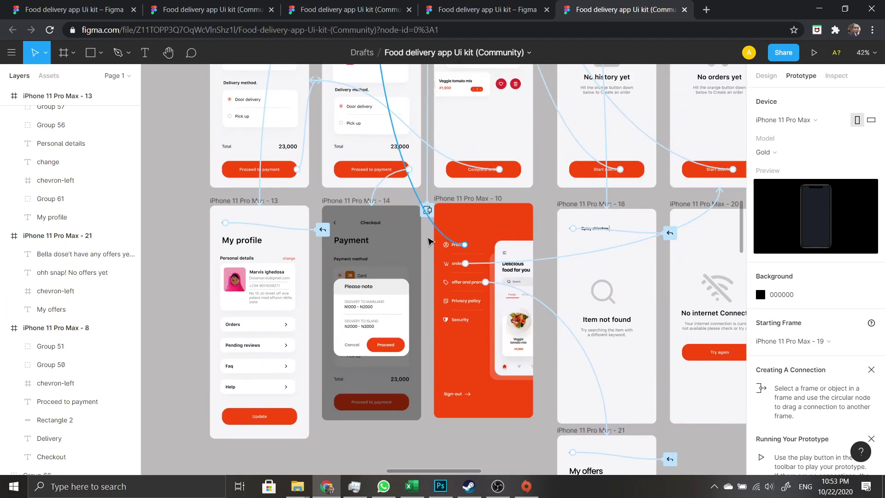
pyautogui.click(376, 321)
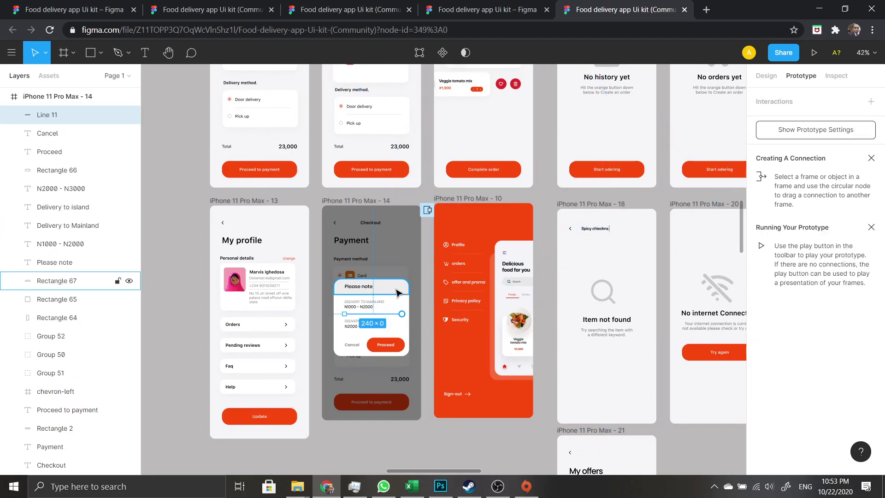
pyautogui.click(398, 292)
pyautogui.click(394, 308)
pyautogui.scroll(-2, 394, 307)
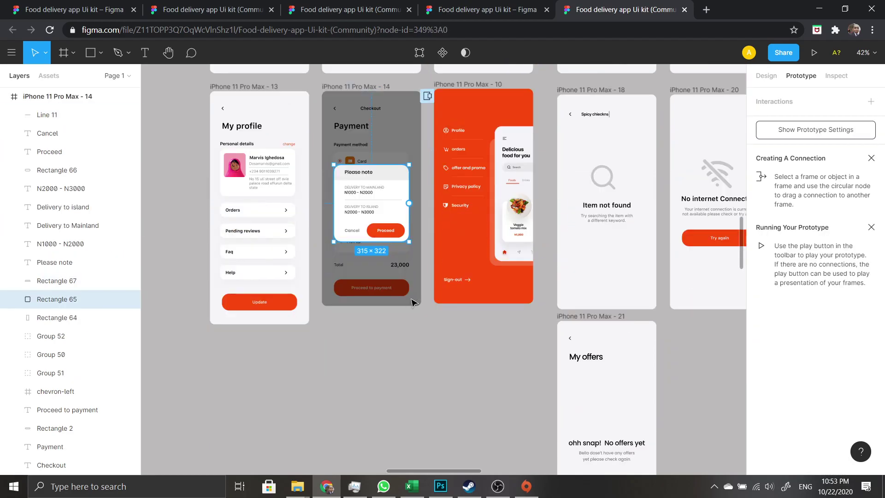
pyautogui.scroll(1, 420, 249)
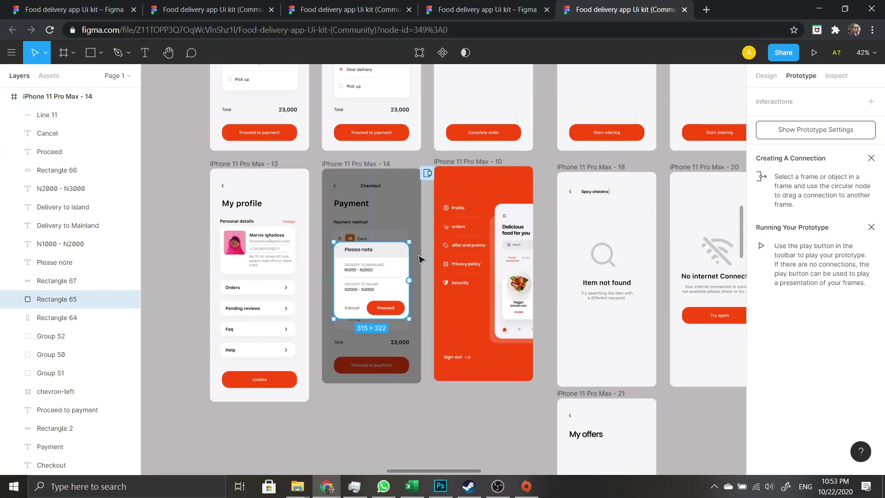
pyautogui.scroll(-1, 392, 258)
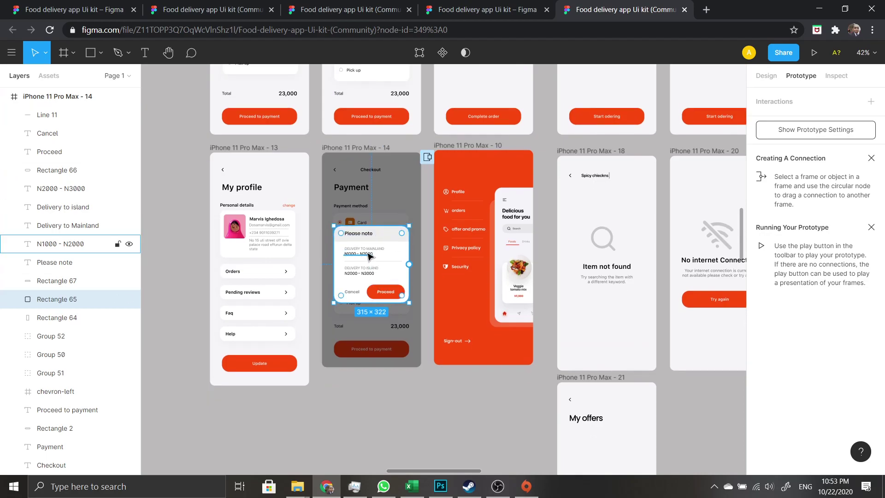
pyautogui.click(358, 233)
pyautogui.click(390, 237)
pyautogui.keyDown('shift'); pyautogui.click(397, 257); pyautogui.keyUp('shift')
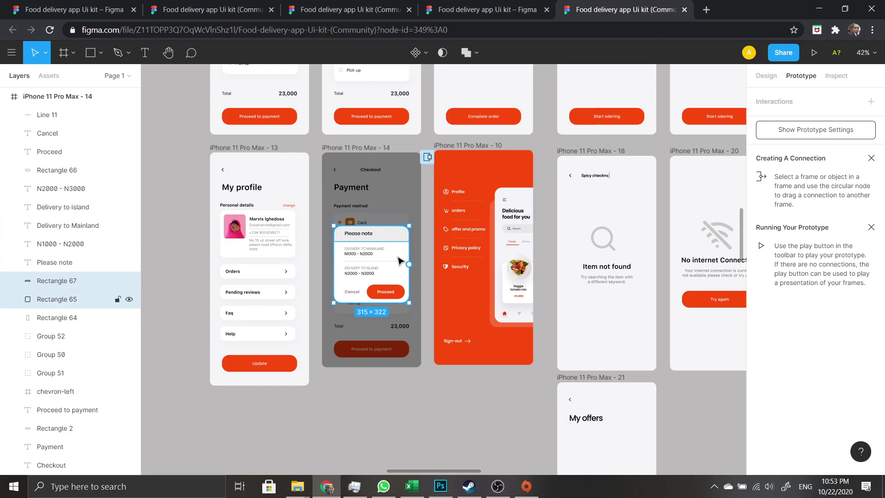
pyautogui.keyDown('shift'); pyautogui.click(359, 274); pyautogui.keyUp('shift')
pyautogui.keyDown('shift'); pyautogui.click(364, 254); pyautogui.keyUp('shift')
pyautogui.keyDown('shift'); pyautogui.click(372, 250); pyautogui.keyUp('shift')
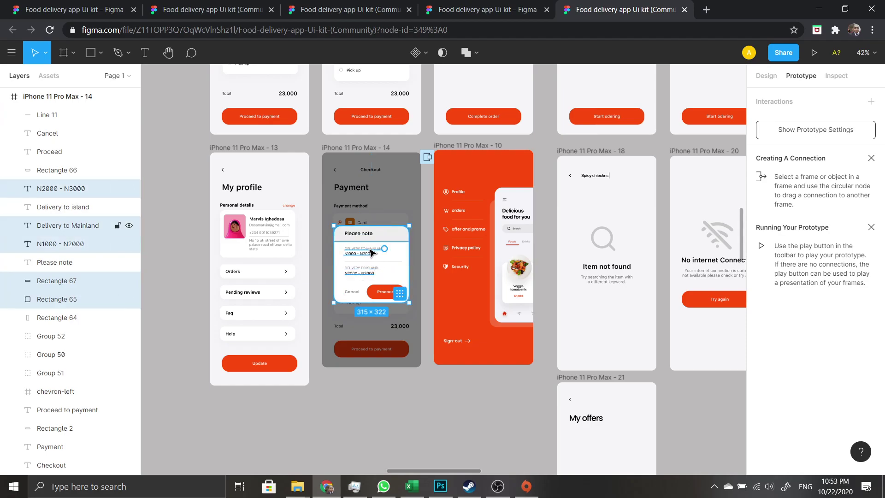
pyautogui.keyDown('shift'); pyautogui.click(357, 293); pyautogui.keyUp('shift')
pyautogui.keyDown('shift'); pyautogui.click(382, 293); pyautogui.keyUp('shift')
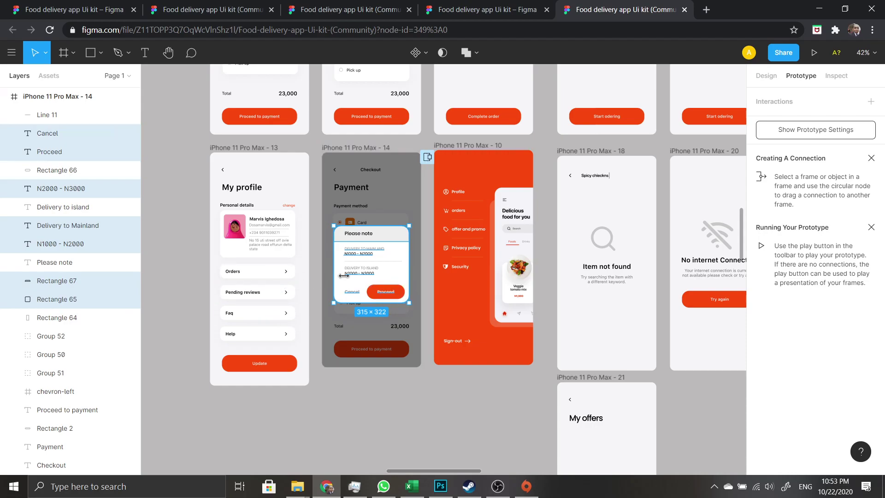
pyautogui.click(71, 179)
# - Group the Please note pop-up's layers from Line 11 to Rectangle 65, leaving out the dark Rectangle 64 overlay
pyautogui.click(74, 133)
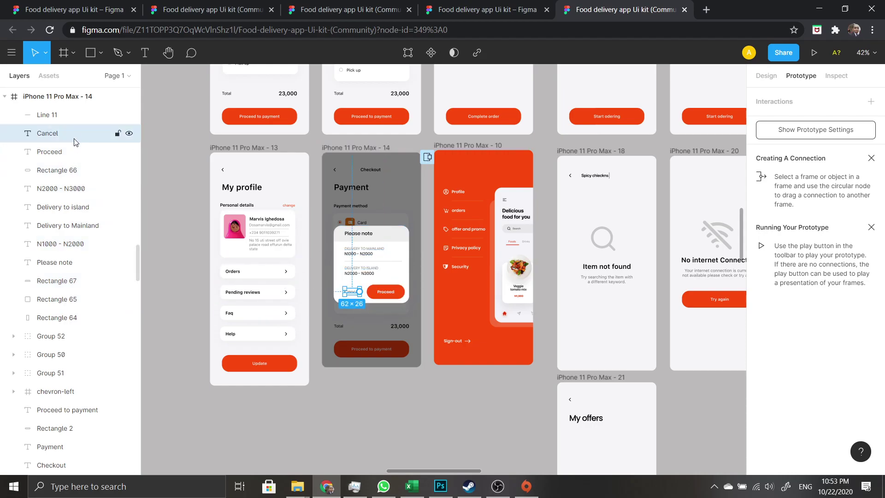
pyautogui.keyDown('shift'); pyautogui.click(70, 288); pyautogui.keyUp('shift')
pyautogui.keyDown('shift'); pyautogui.click(63, 319); pyautogui.keyUp('shift')
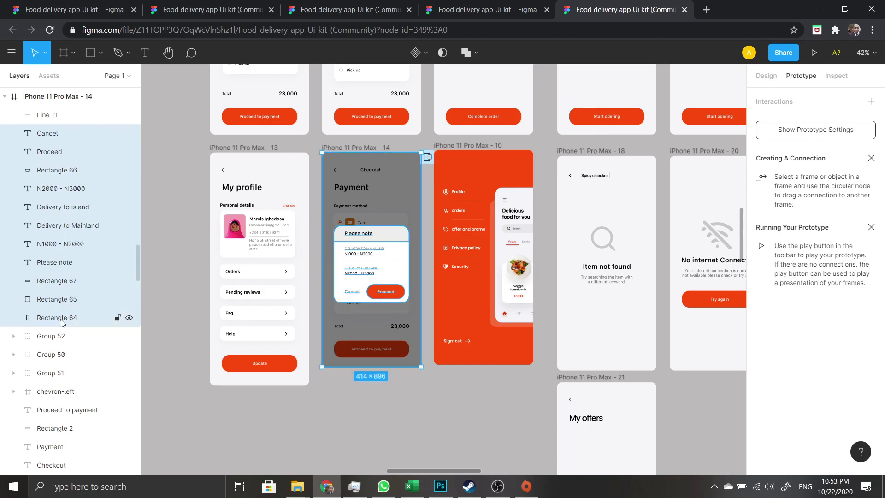
pyautogui.keyDown('ctrl'); pyautogui.click(77, 324); pyautogui.keyUp('ctrl')
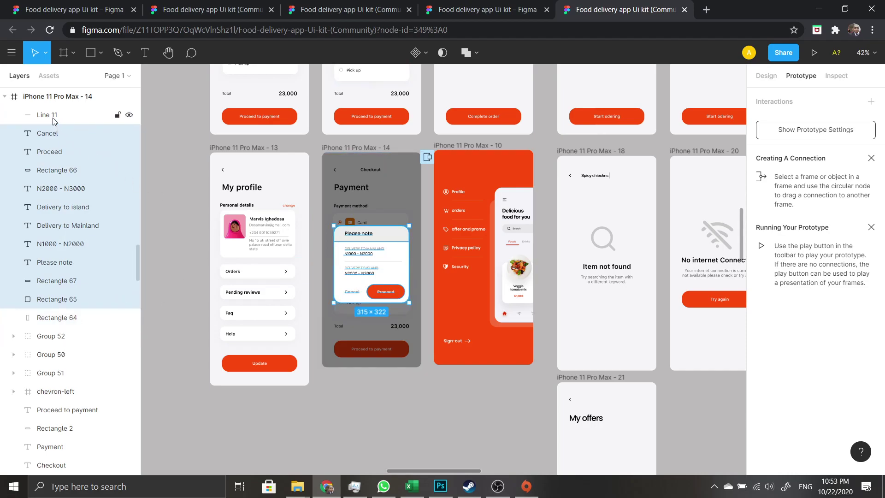
pyautogui.moveTo(391, 237); pyautogui.dragTo(462, 346)
pyautogui.hotkey('ctrl', 'z')
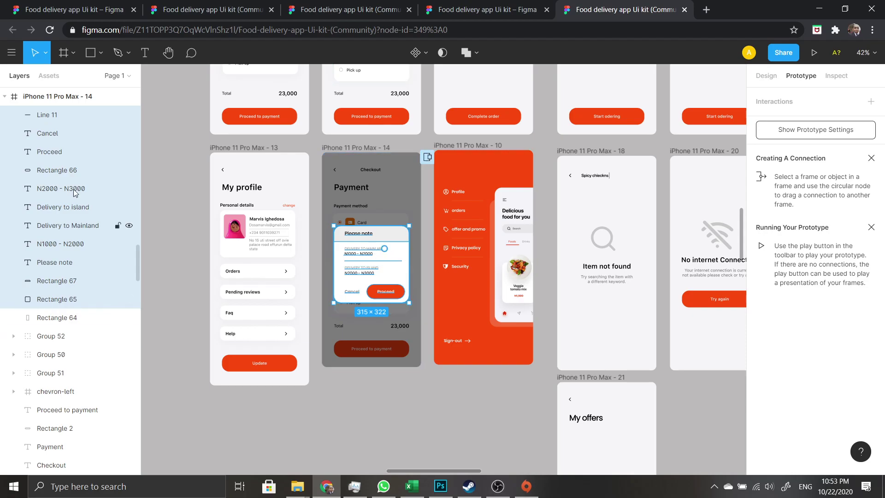
pyautogui.hotkey('ctrl', 'g')
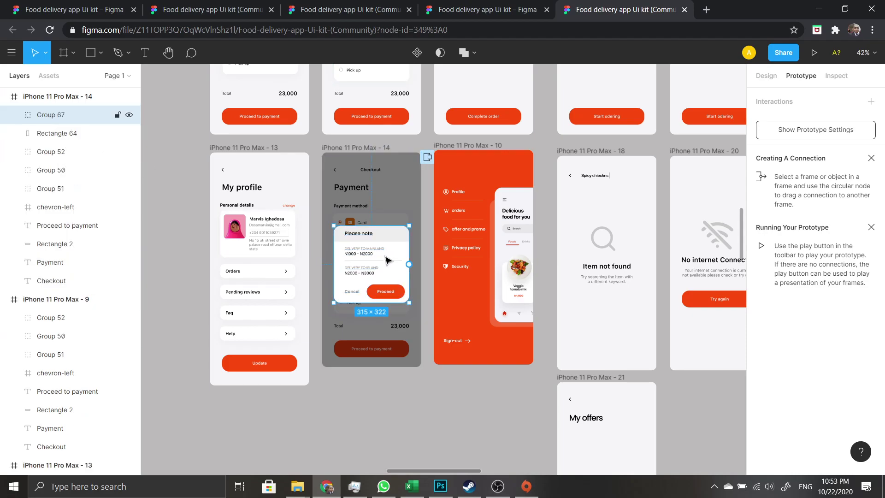
# - Move the grouped Please note pop-up out of iPhone 11 Pro Max - 14 onto the empty canvas just below it
pyautogui.moveTo(386, 256); pyautogui.dragTo(375, 395)
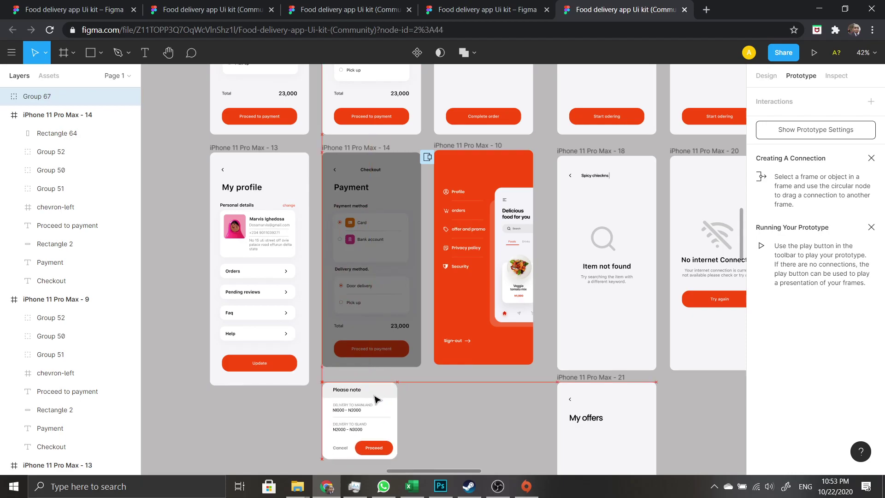
pyautogui.click(429, 409)
pyautogui.scroll(-1, 429, 409)
pyautogui.scroll(-1, 422, 280)
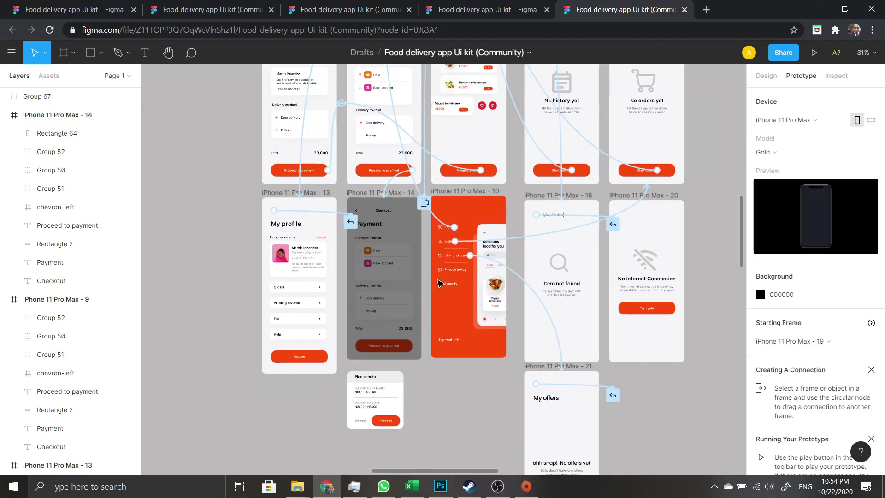
# - Try to connect the Proceed to payment button of iPhone 11 Pro Max - 9 to the Please note group
pyautogui.scroll(1, 406, 231)
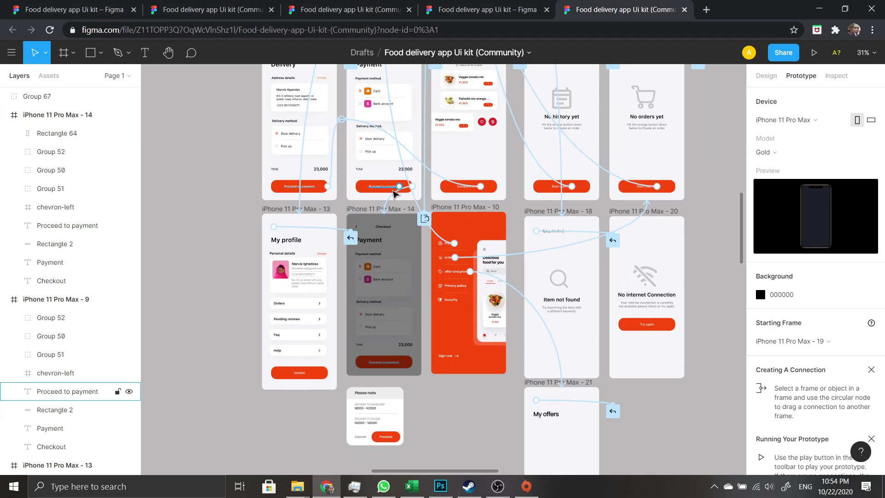
pyautogui.click(393, 189)
pyautogui.moveTo(412, 186); pyautogui.dragTo(426, 230)
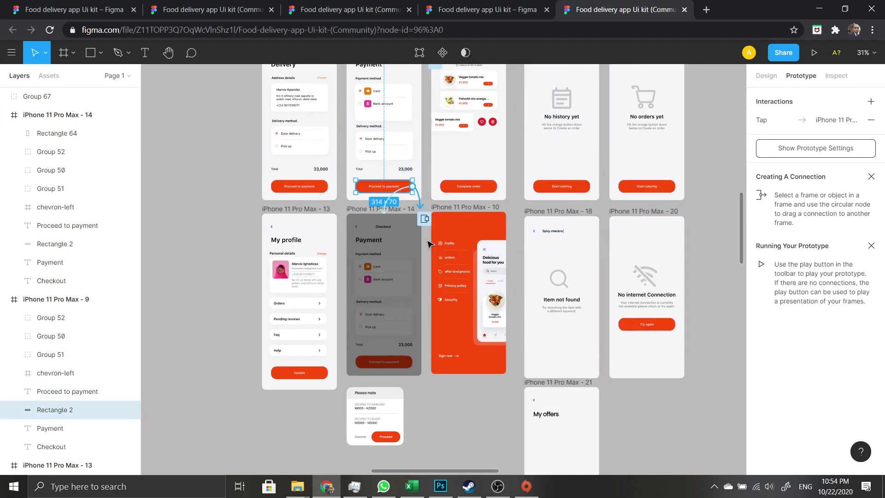
pyautogui.moveTo(389, 388); pyautogui.dragTo(385, 414)
# - Draw a 315 × 322 frame exactly around the Please note group so that it encloses the pop-up
pyautogui.click(386, 390)
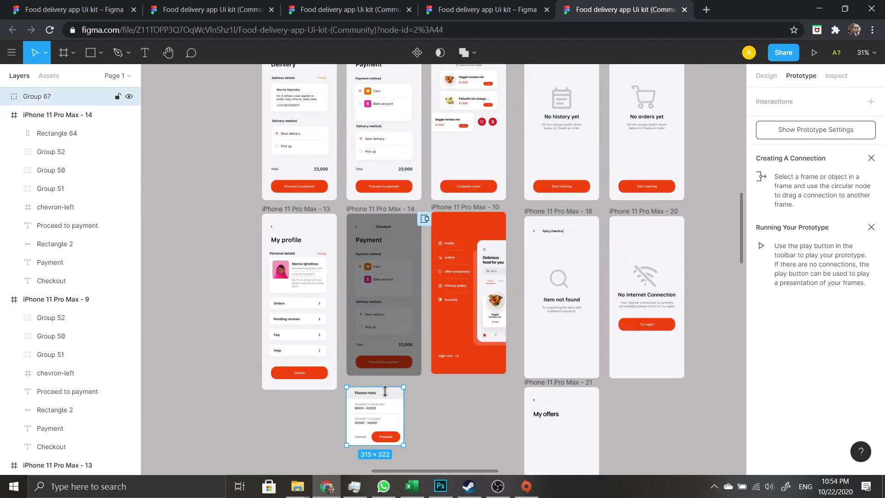
pyautogui.rightClick(26, 96)
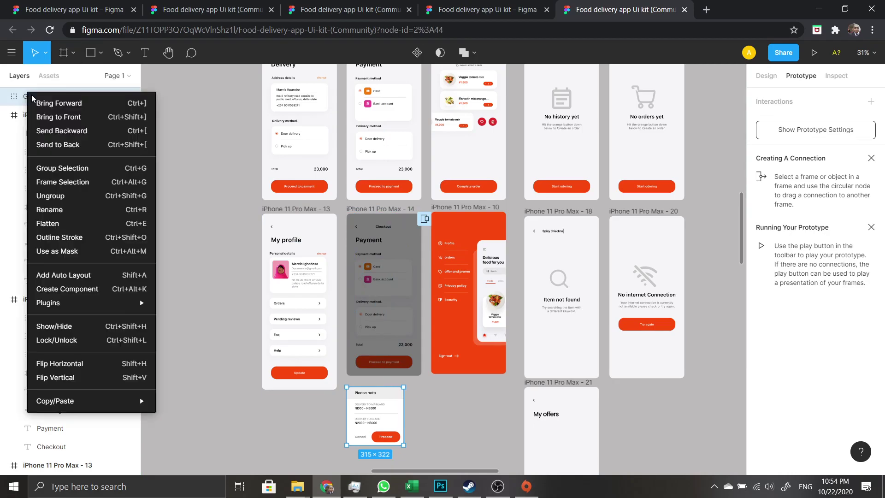
pyautogui.press('Escape')
pyautogui.click(73, 52)
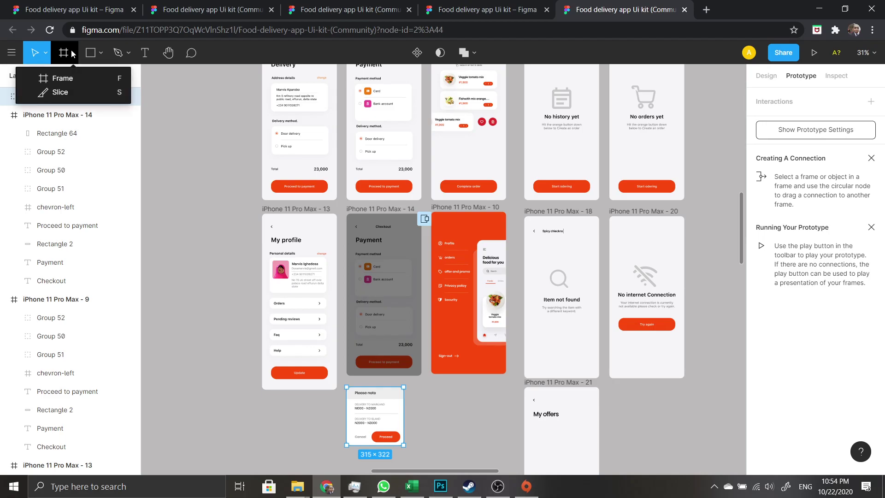
pyautogui.click(55, 73)
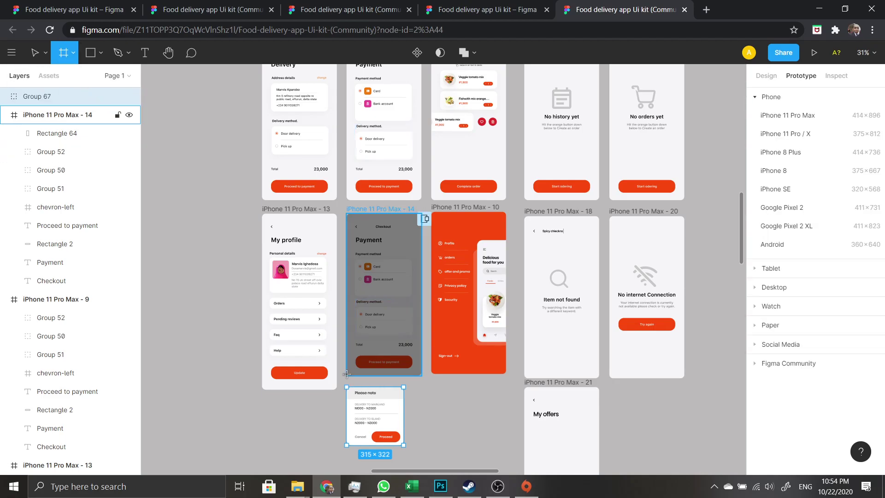
pyautogui.scroll(-2, 444, 400)
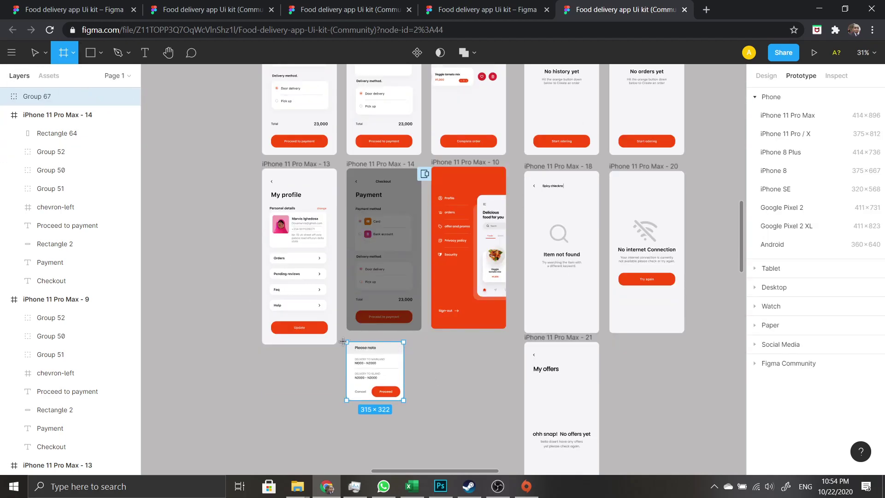
pyautogui.moveTo(344, 340); pyautogui.dragTo(404, 401)
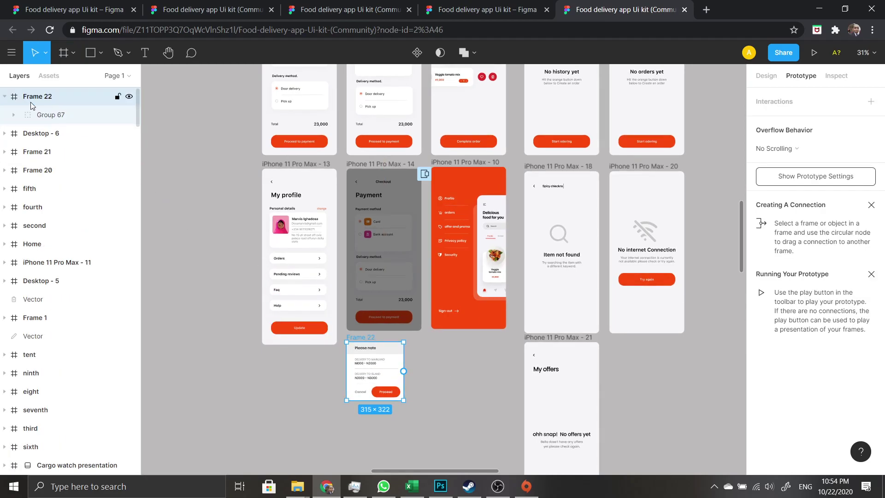
# - Round the Please note frame's corners to a radius of 31 so they match the pop-up's shape
pyautogui.click(465, 400)
pyautogui.click(394, 362)
pyautogui.click(766, 76)
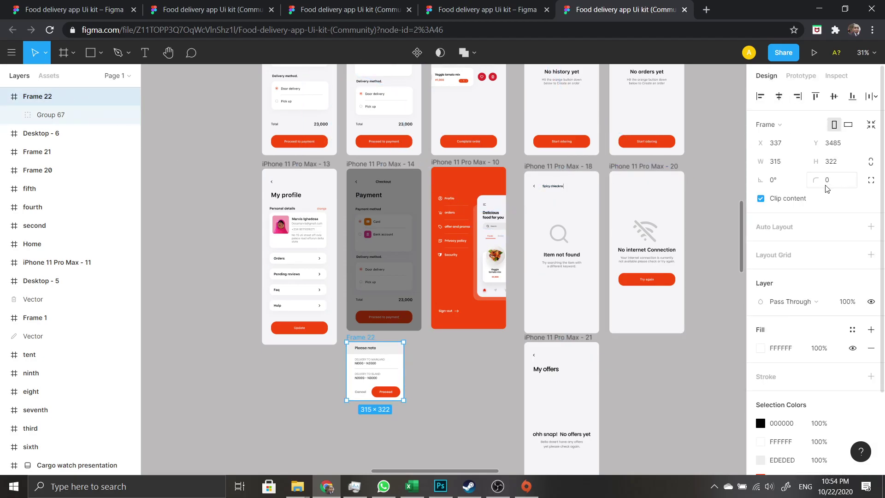
pyautogui.scroll(5, 419, 375)
pyautogui.click(389, 322)
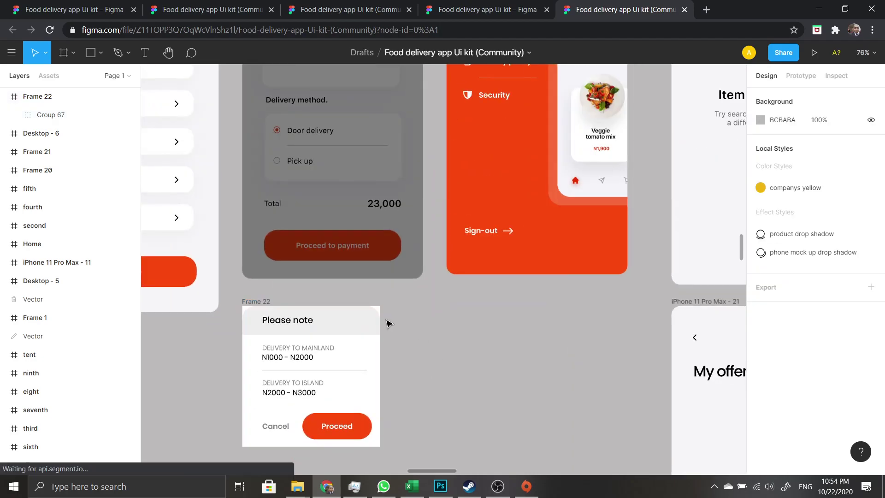
pyautogui.click(380, 311)
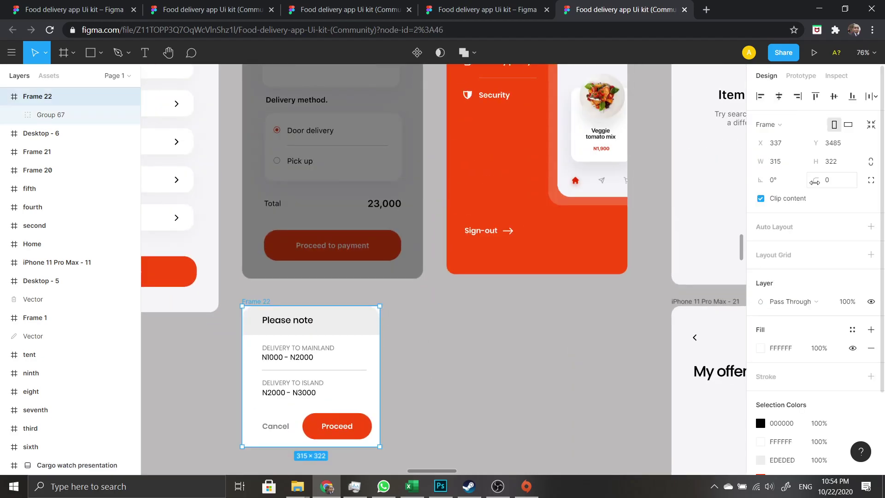
pyautogui.moveTo(815, 180); pyautogui.dragTo(89, 196)
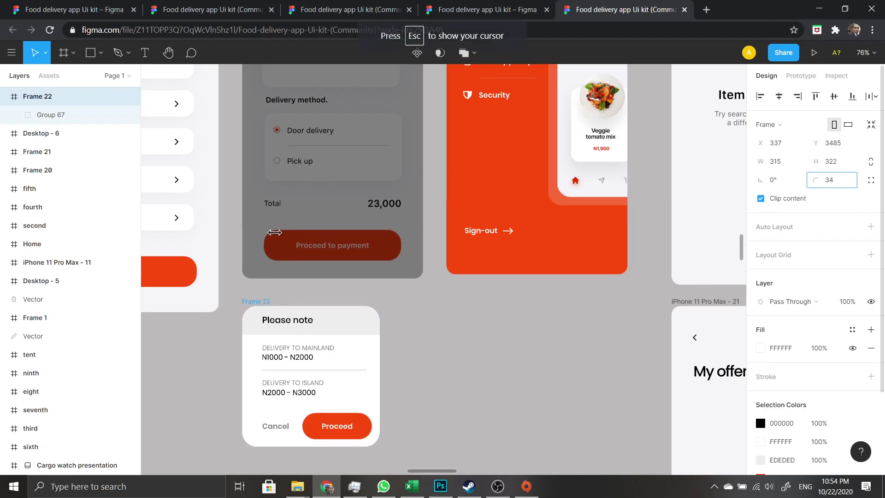
pyautogui.moveTo(245, 235); pyautogui.dragTo(245, 230)
pyautogui.click(450, 300)
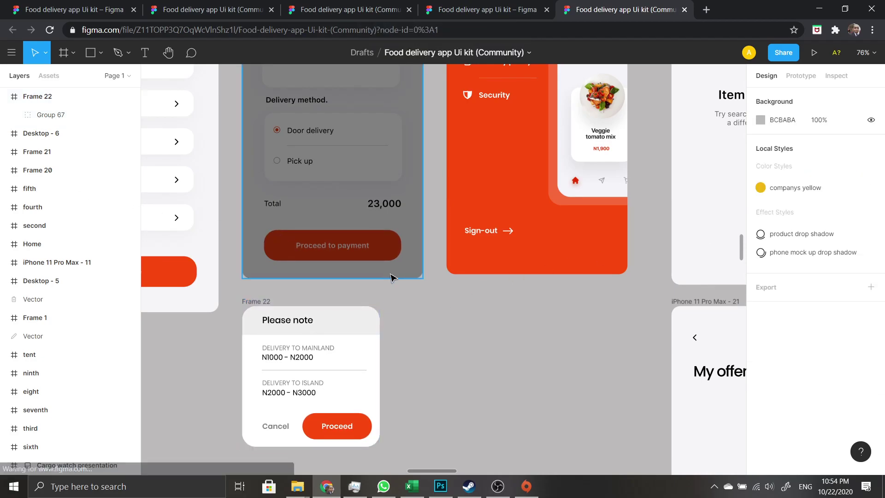
# - Connect the Proceed to payment button of iPhone 11 Pro Max - 9 to the Please note frame
pyautogui.scroll(-5, 393, 276)
pyautogui.scroll(-3, 396, 272)
pyautogui.click(367, 302)
pyautogui.scroll(5, 393, 226)
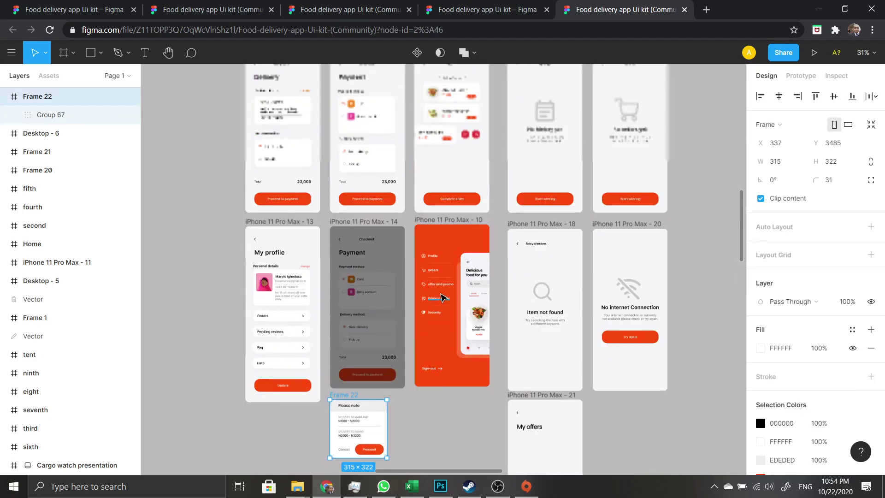
pyautogui.click(367, 244)
pyautogui.scroll(-2, 391, 254)
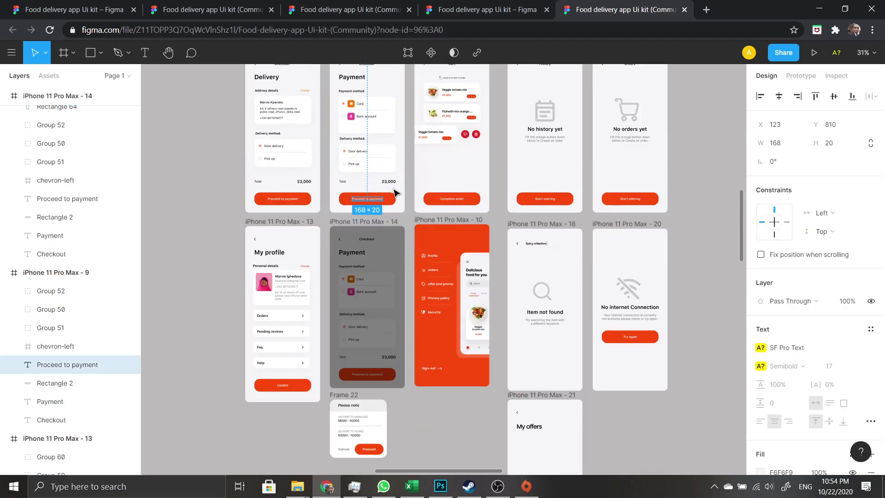
pyautogui.click(784, 78)
pyautogui.click(397, 201)
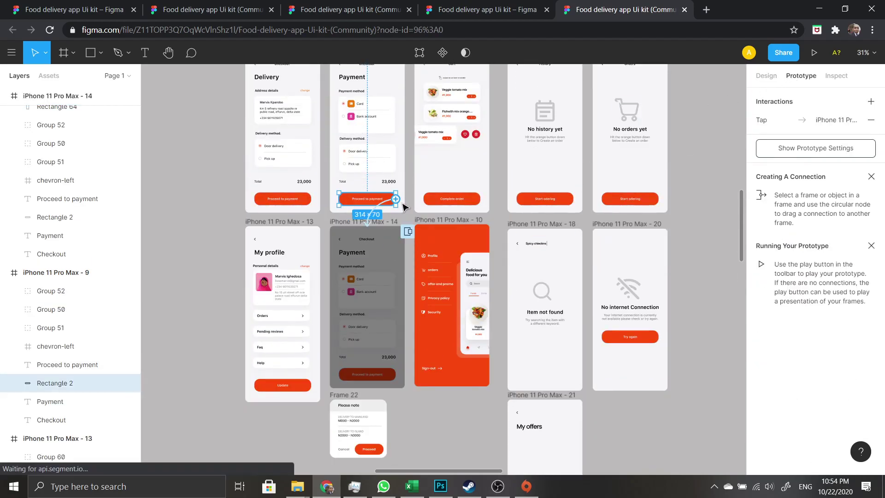
pyautogui.moveTo(409, 325); pyautogui.dragTo(371, 407)
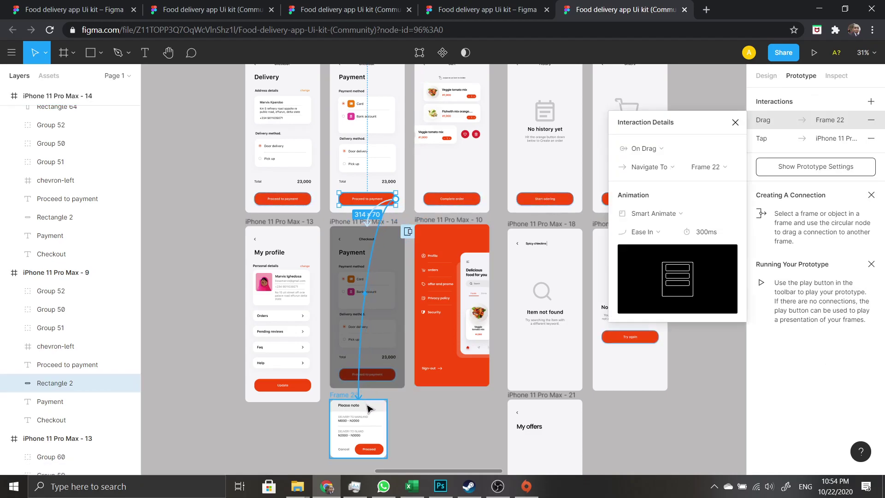
# - Remove the button's older Tap interaction leading to iPhone 11 Pro Max - 14
pyautogui.click(659, 150)
pyautogui.click(708, 159)
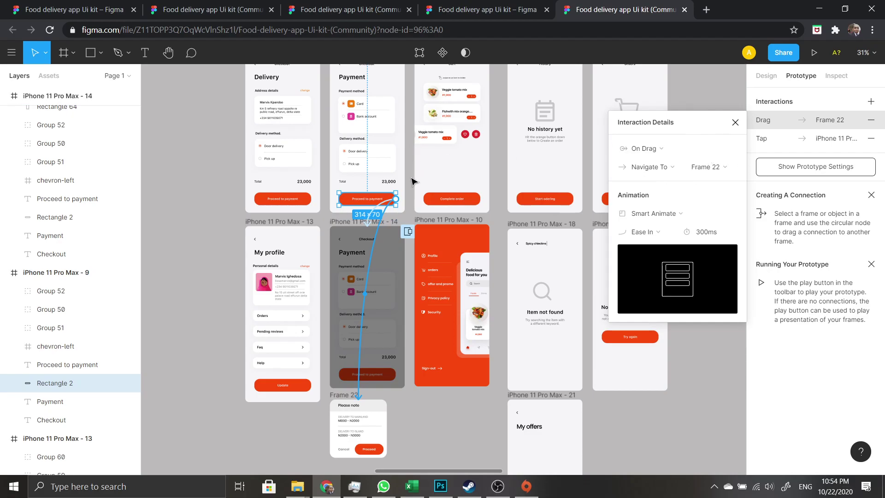
pyautogui.click(386, 199)
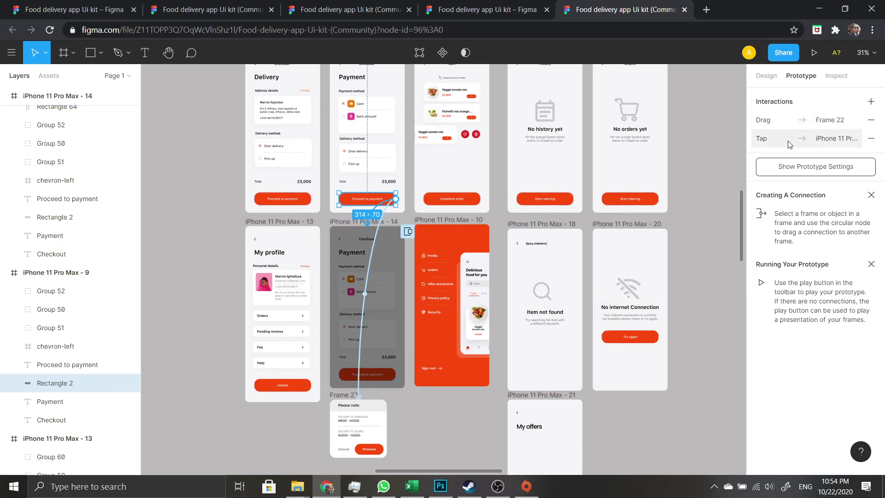
pyautogui.click(871, 138)
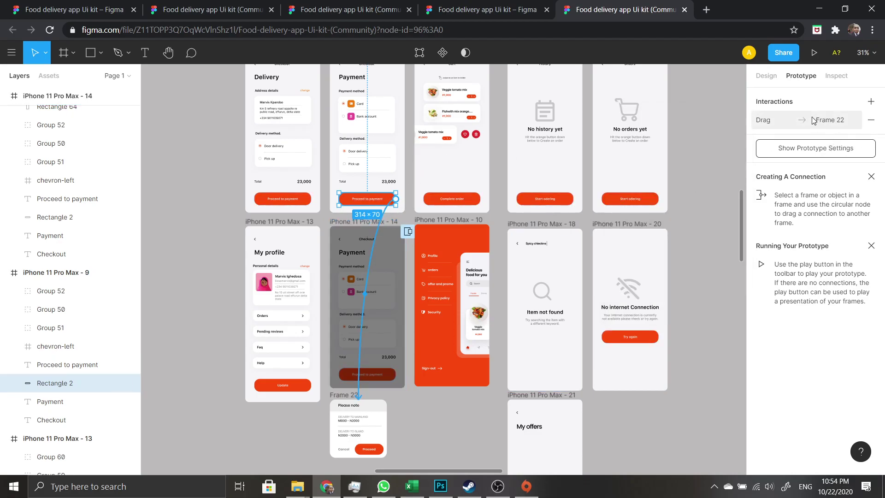
# - Set the button's interaction with the Please note frame to On Tap with the Open Overlay action
pyautogui.click(789, 124)
pyautogui.click(663, 148)
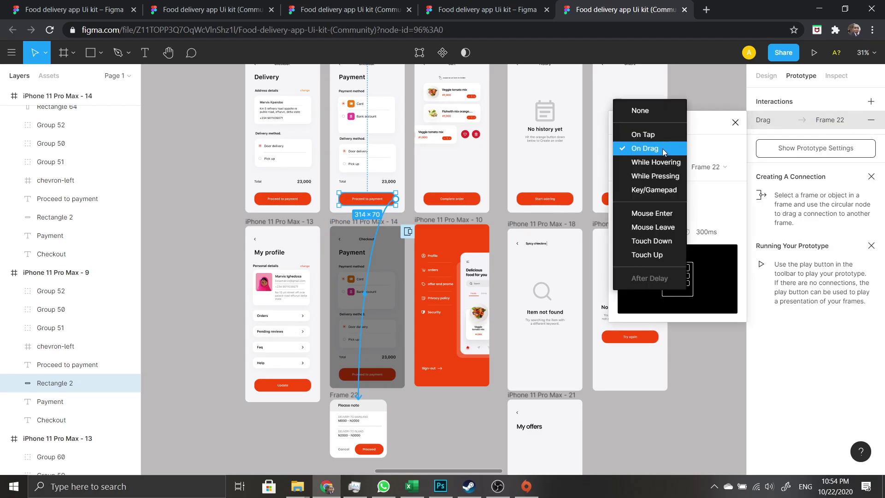
pyautogui.click(659, 133)
pyautogui.click(669, 171)
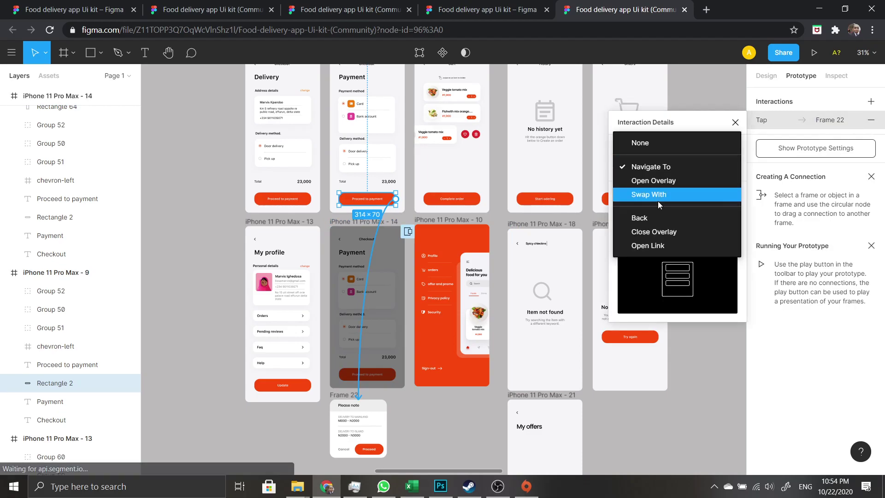
pyautogui.click(660, 189)
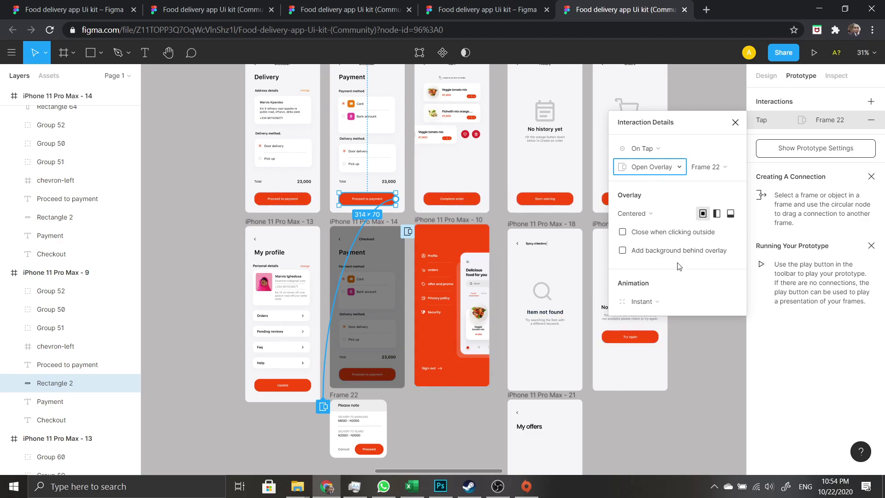
# - Set the overlay position to Manual and place the pop-up over the middle of the Payment screen, centred horizontally
pyautogui.click(645, 215)
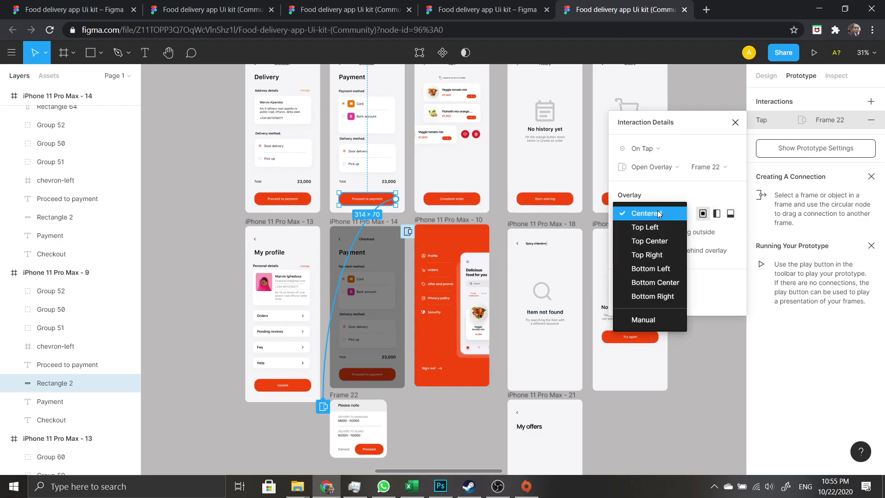
pyautogui.click(658, 214)
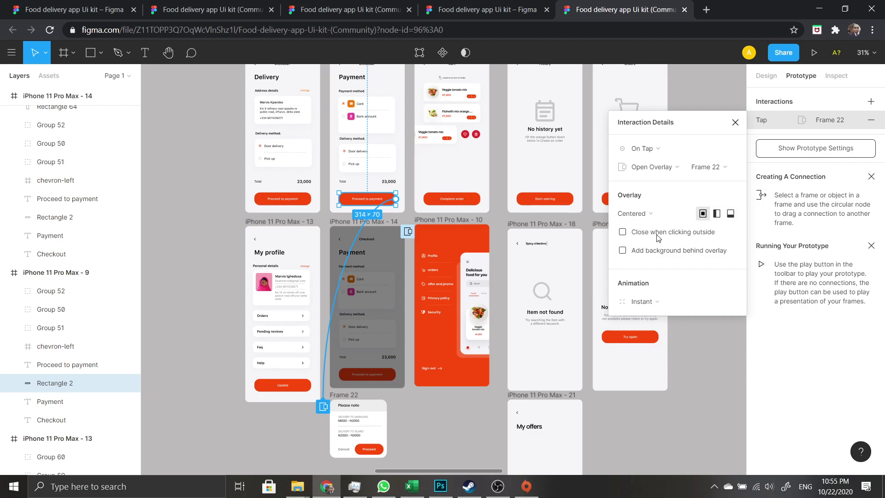
pyautogui.click(647, 222)
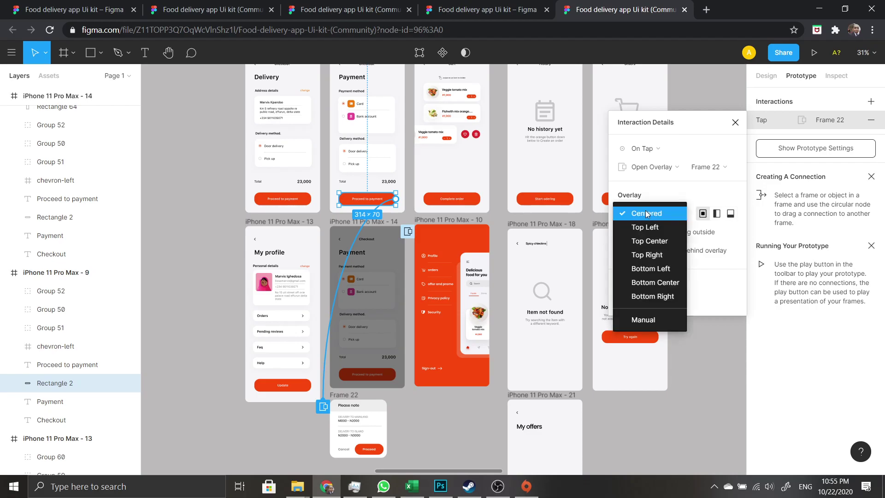
pyautogui.click(654, 319)
pyautogui.scroll(2, 369, 221)
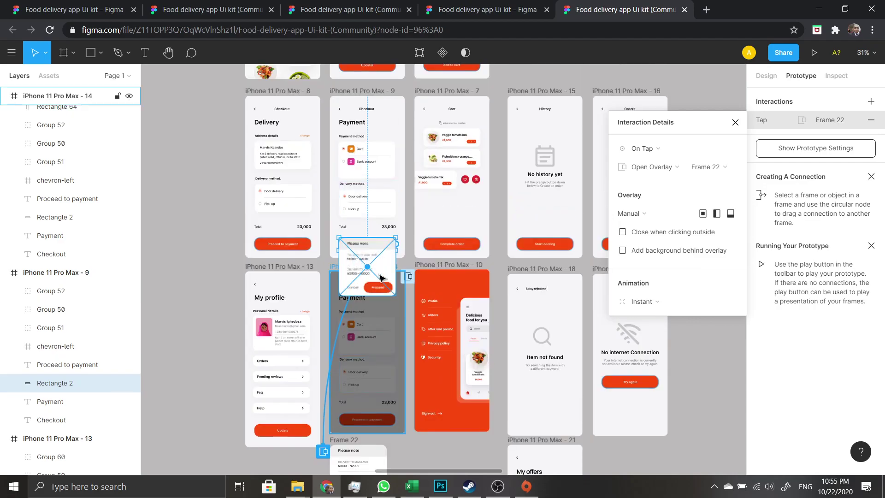
pyautogui.moveTo(381, 216); pyautogui.dragTo(383, 185)
pyautogui.moveTo(381, 185); pyautogui.dragTo(381, 191)
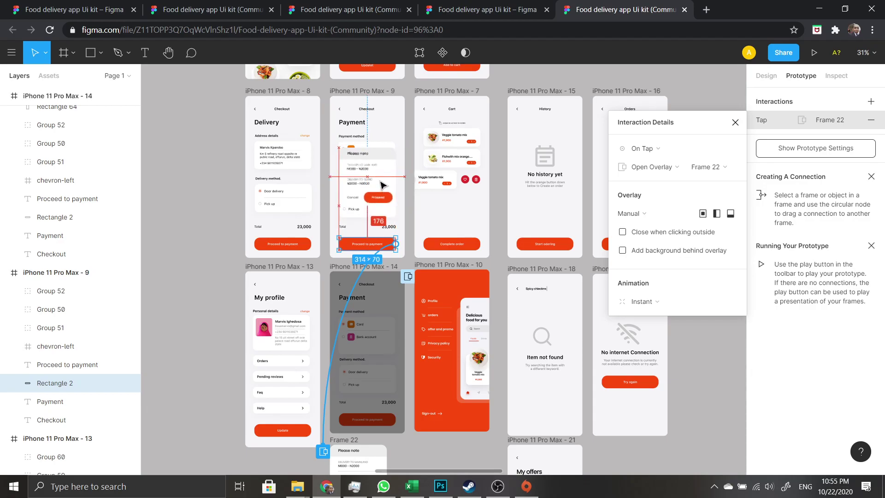
# - Set the overlay to Centered with Close when clicking outside and a background behind it, using a Dissolve animation
pyautogui.scroll(-3, 383, 194)
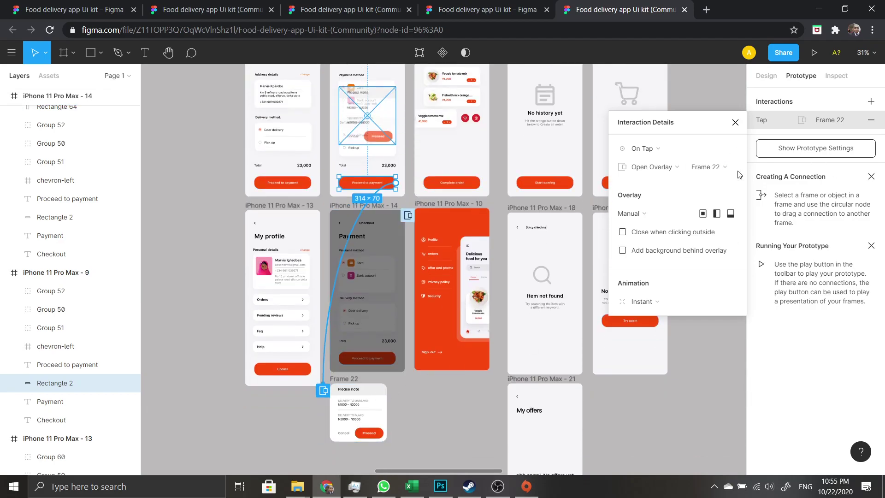
pyautogui.click(716, 169)
pyautogui.click(716, 170)
pyautogui.click(703, 214)
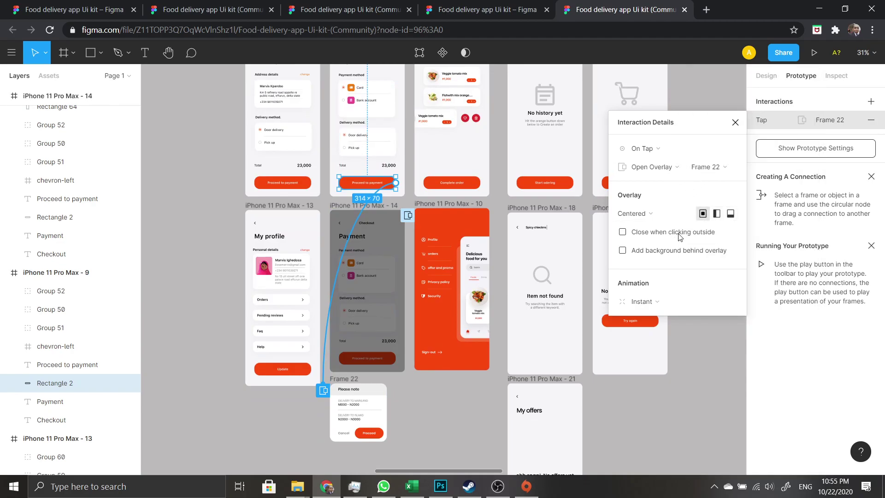
pyautogui.click(692, 255)
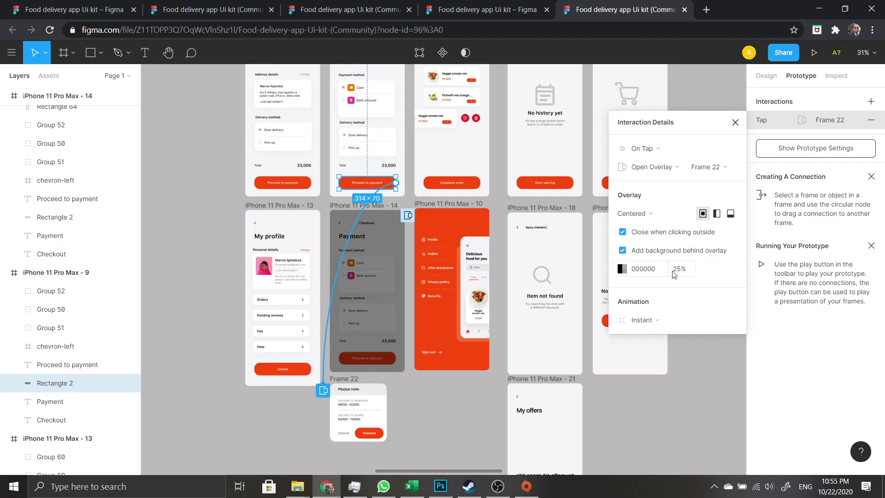
pyautogui.click(643, 320)
pyautogui.click(659, 337)
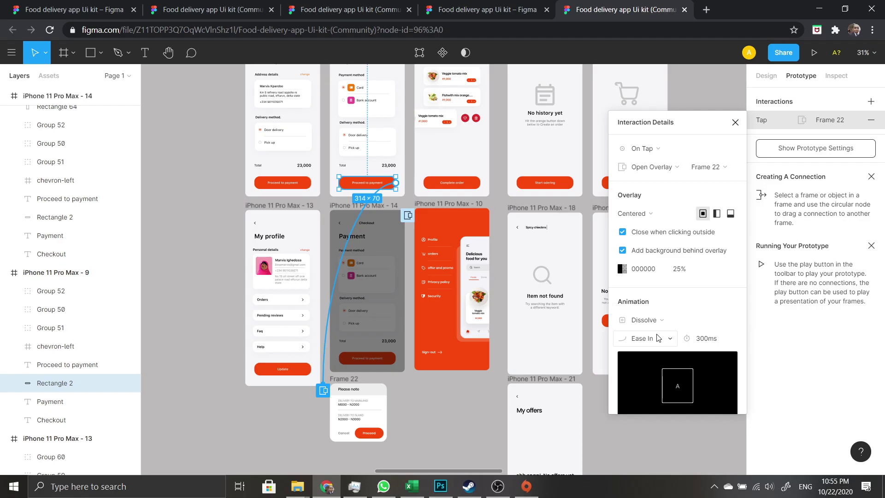
# - Select the iPhone 11 Pro Max - 9 Payment frame and start the prototype preview from it
pyautogui.scroll(5, 382, 184)
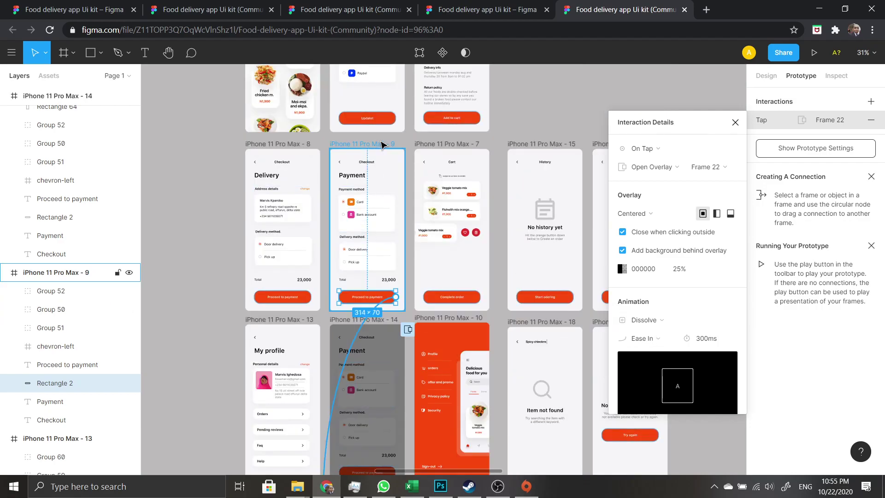
pyautogui.click(386, 173)
pyautogui.scroll(-4, 386, 208)
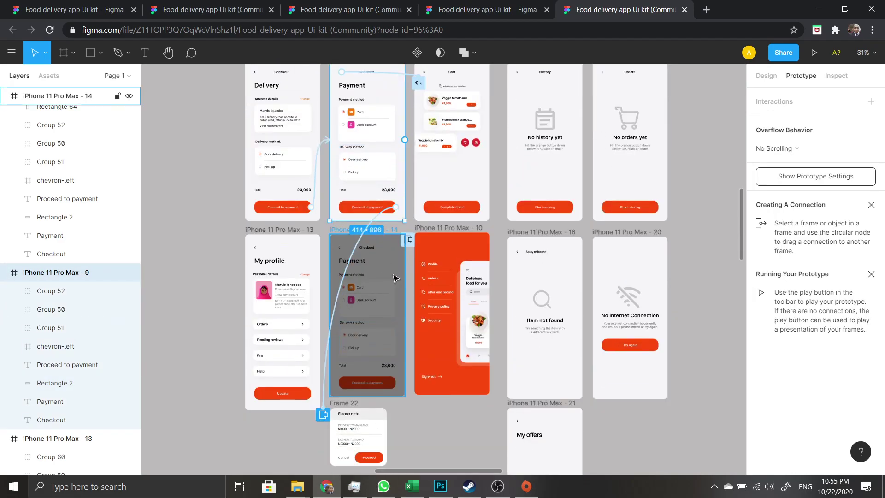
pyautogui.scroll(5, 395, 278)
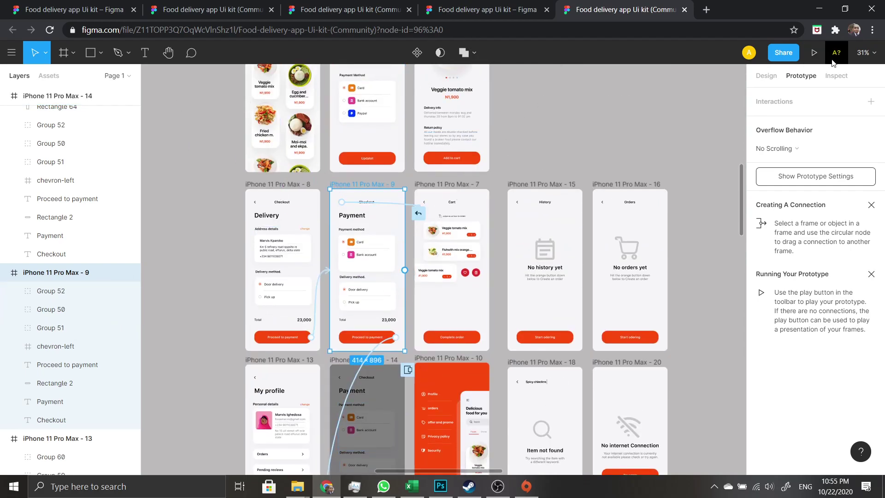
pyautogui.click(814, 52)
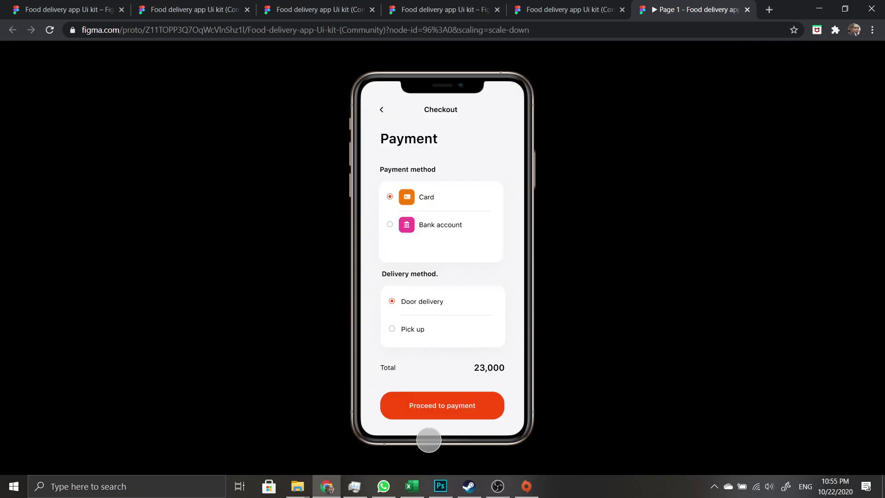
# - Test opening the Please note pop-up with Proceed to payment and dismissing it from outside, and close the preview
pyautogui.click(430, 408)
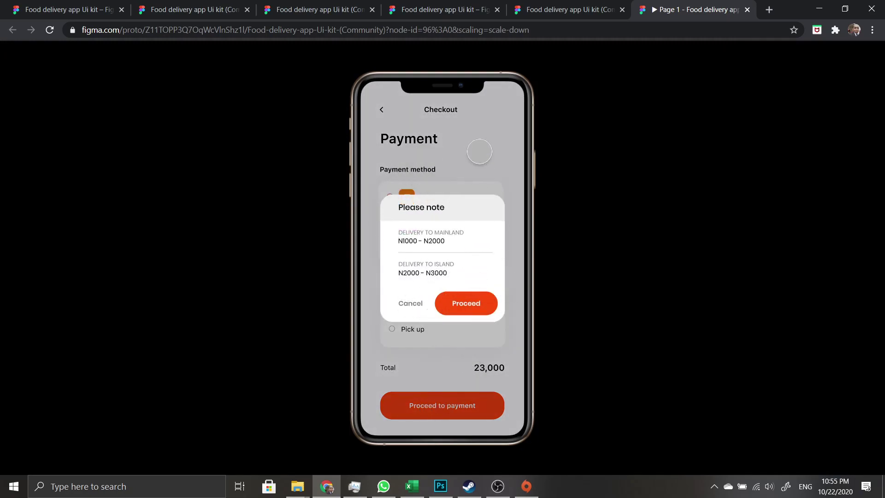
pyautogui.click(461, 145)
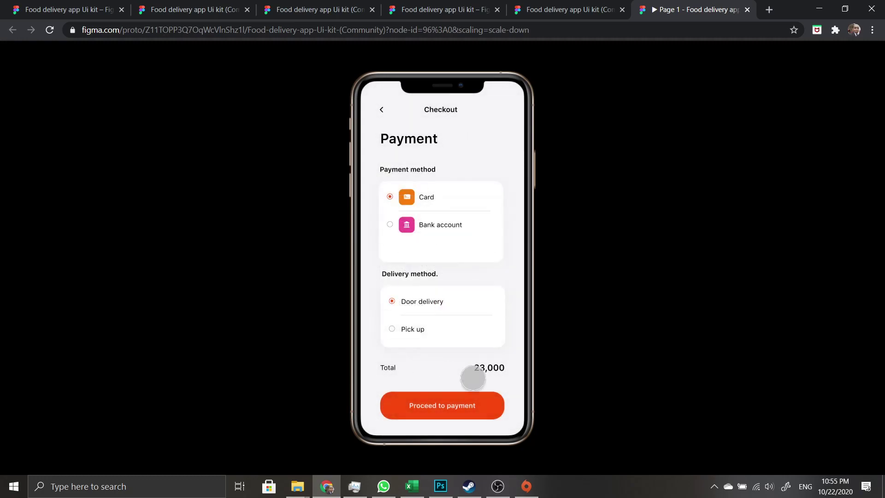
pyautogui.click(454, 405)
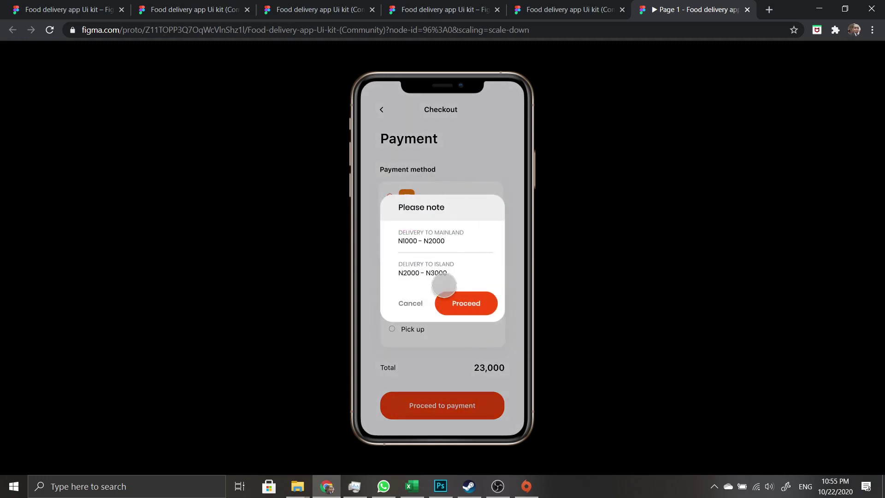
pyautogui.click(468, 150)
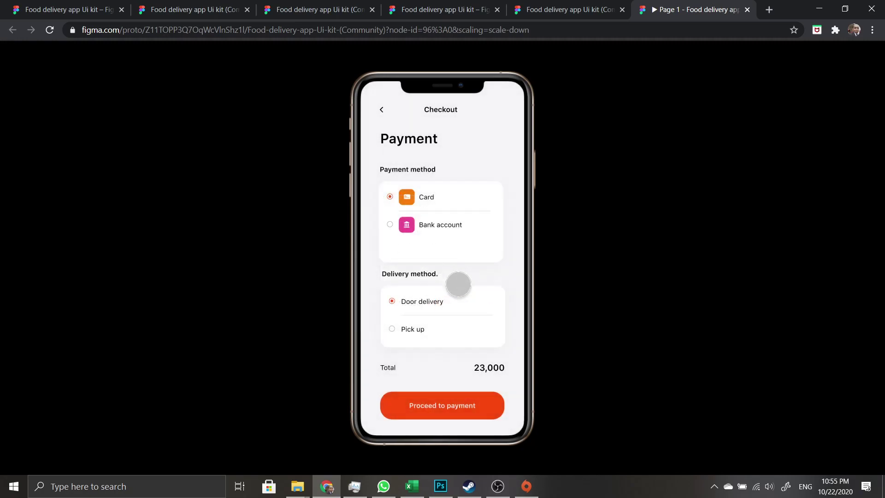
pyautogui.click(449, 405)
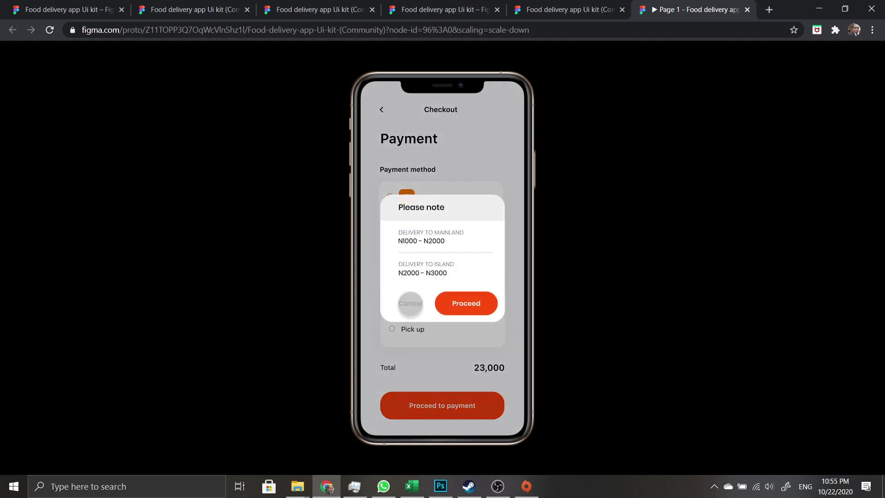
pyautogui.click(444, 377)
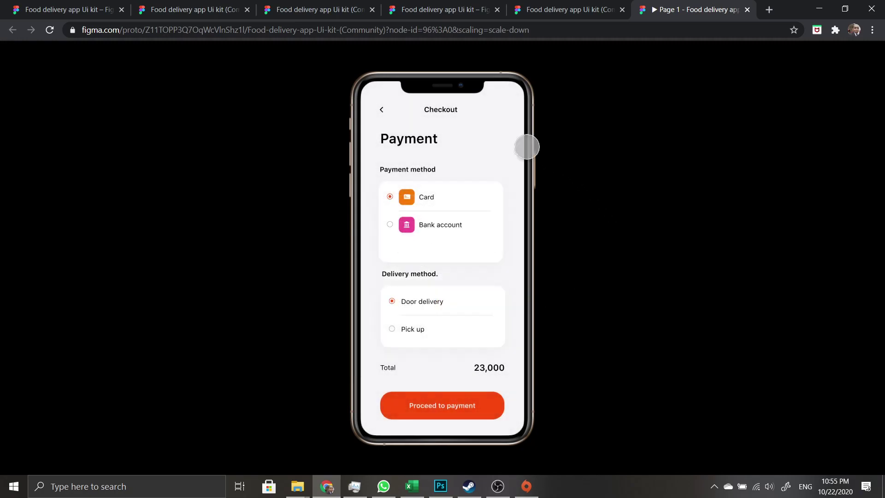
pyautogui.click(747, 9)
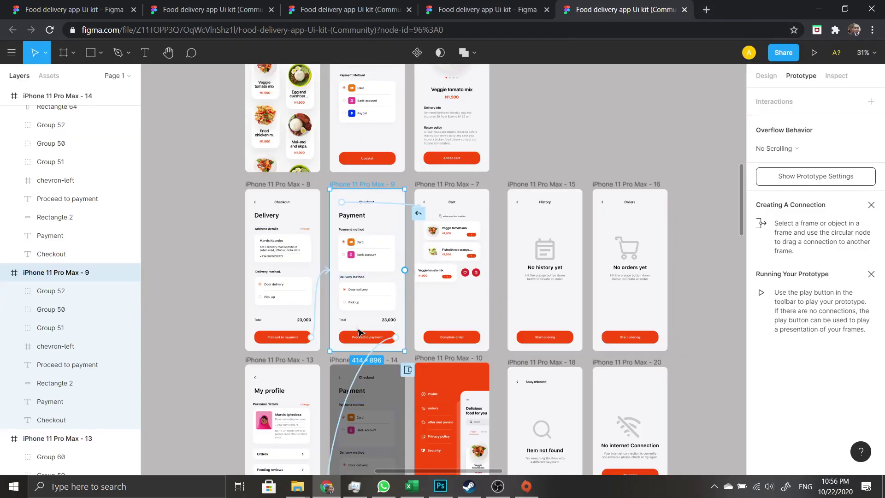
# - Give the Cancel text in the Please note pop-up a Close Overlay interaction on Tap
pyautogui.scroll(-5, 342, 299)
pyautogui.click(344, 295)
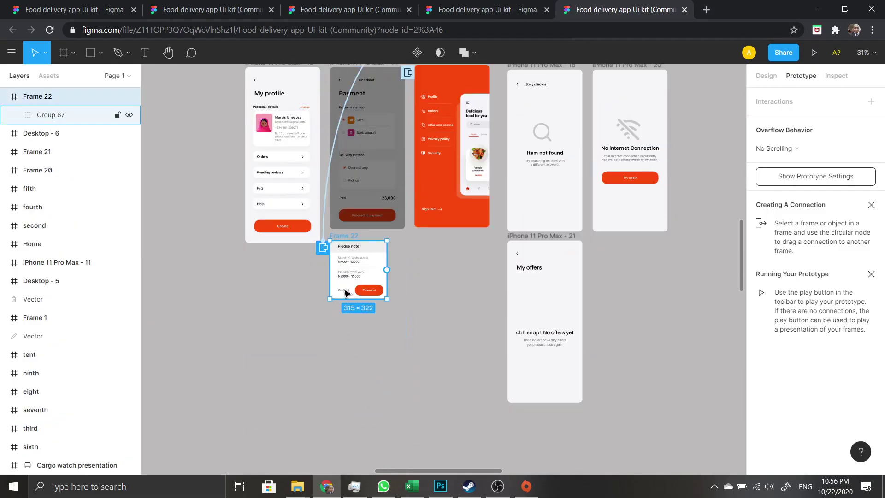
pyautogui.click(345, 293)
pyautogui.scroll(3, 341, 290)
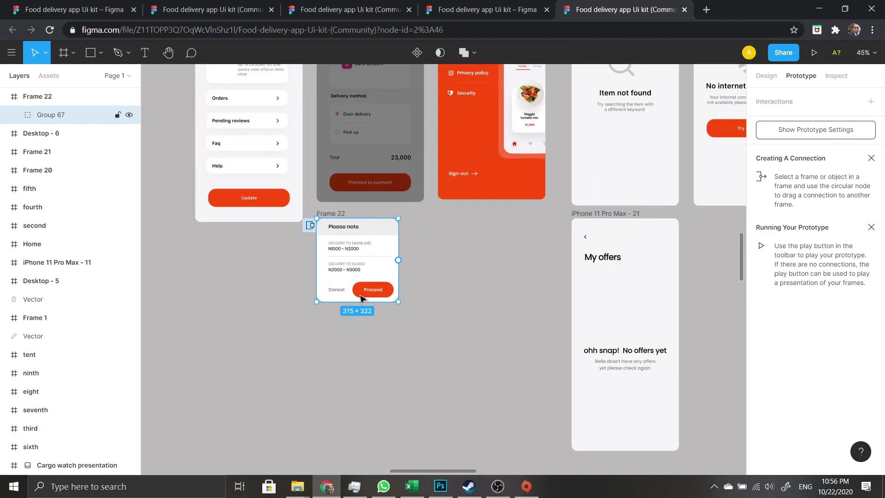
pyautogui.scroll(2, 359, 298)
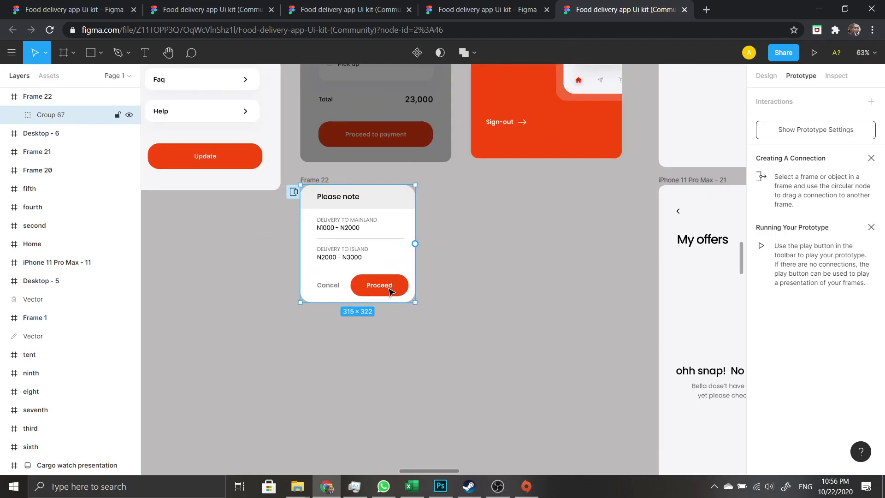
pyautogui.doubleClick(335, 287)
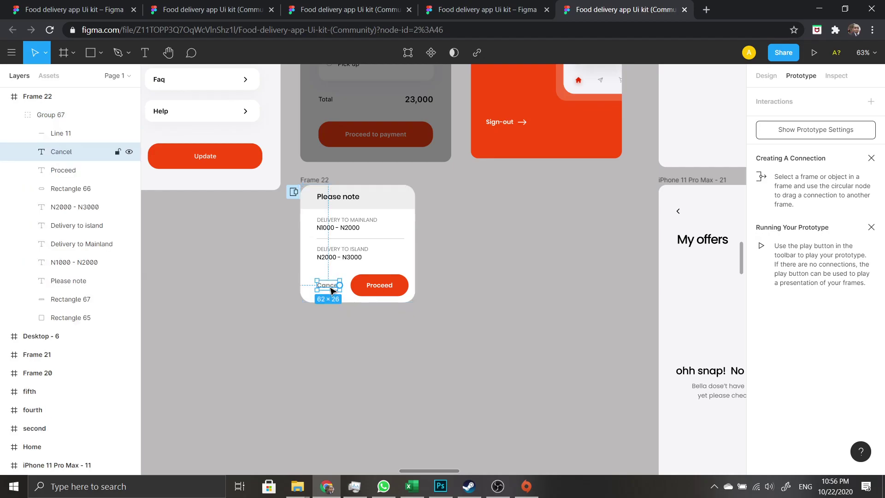
pyautogui.moveTo(340, 286); pyautogui.dragTo(429, 191)
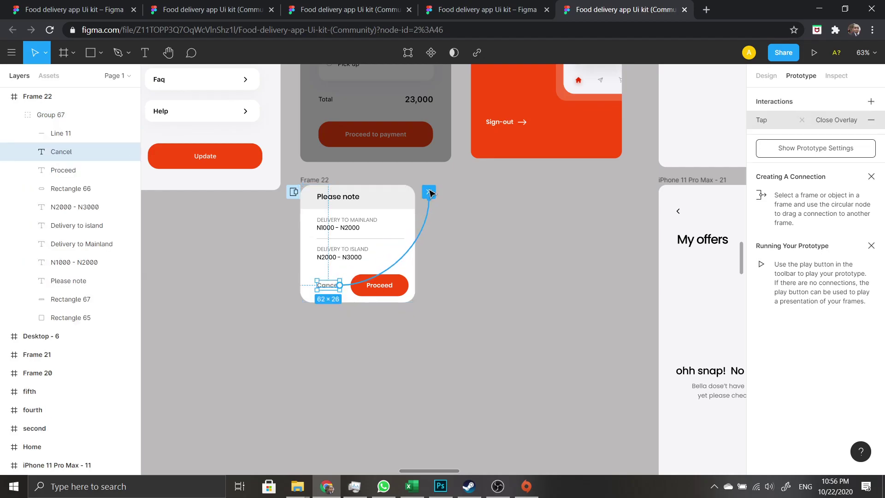
# - Select the pop-up's Proceed text and look through the canvas for a screen it could link to
pyautogui.click(389, 294)
pyautogui.scroll(-5, 525, 266)
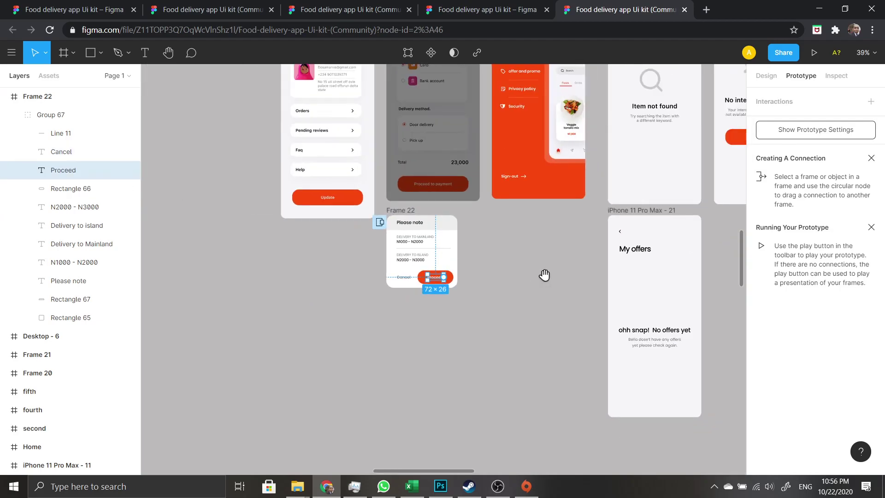
pyautogui.moveTo(545, 274); pyautogui.dragTo(327, 375)
pyautogui.scroll(3, 293, 387)
pyautogui.hscroll(2, 228, 444)
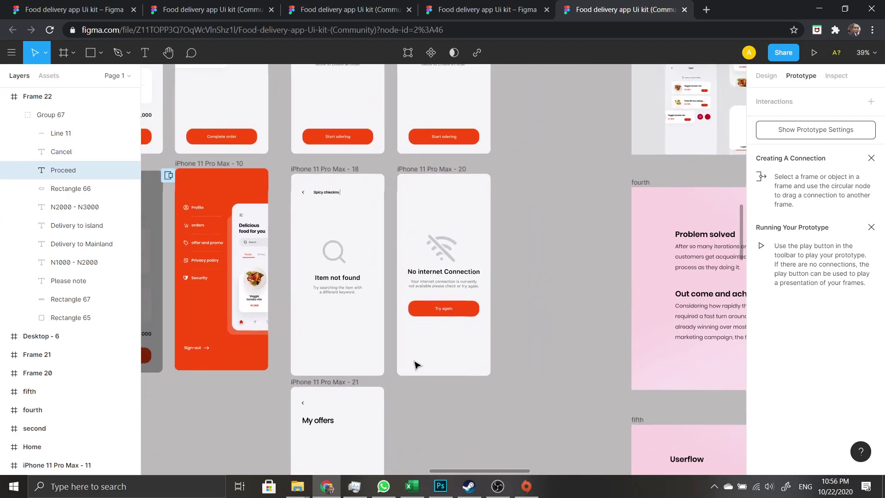
pyautogui.scroll(-3, 429, 343)
pyautogui.scroll(-2, 429, 344)
pyautogui.moveTo(465, 283); pyautogui.dragTo(237, 360)
pyautogui.scroll(-2, 237, 360)
pyautogui.moveTo(243, 395); pyautogui.dragTo(636, 275)
pyautogui.scroll(2, 636, 274)
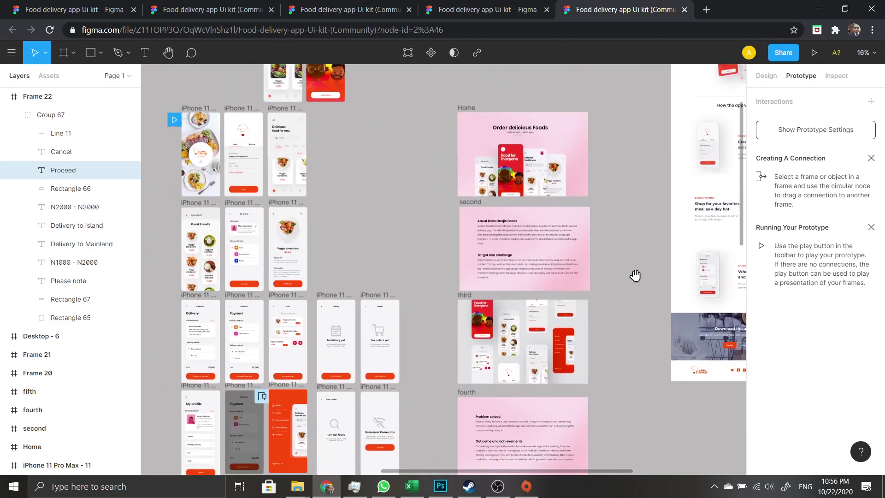
pyautogui.moveTo(402, 338); pyautogui.dragTo(572, 210)
pyautogui.scroll(5, 461, 350)
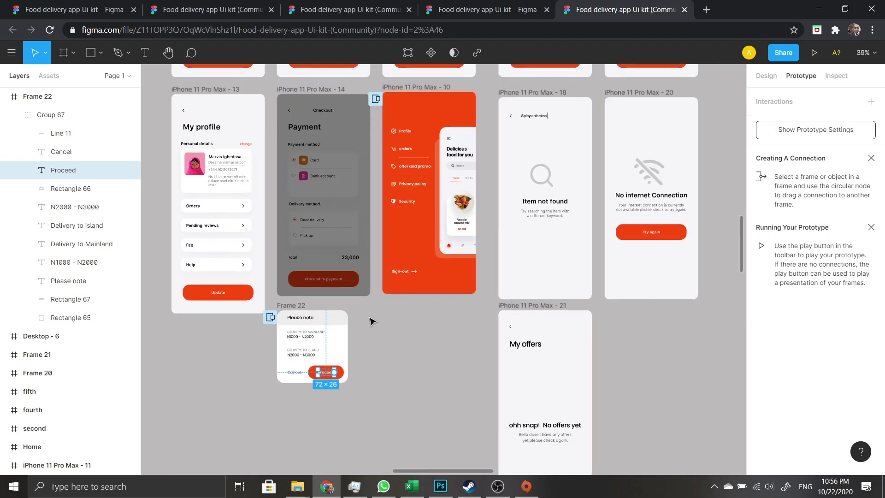
# - Clear the selection to show all prototype connections and review the links between the app screens
pyautogui.click(387, 338)
pyautogui.click(344, 377)
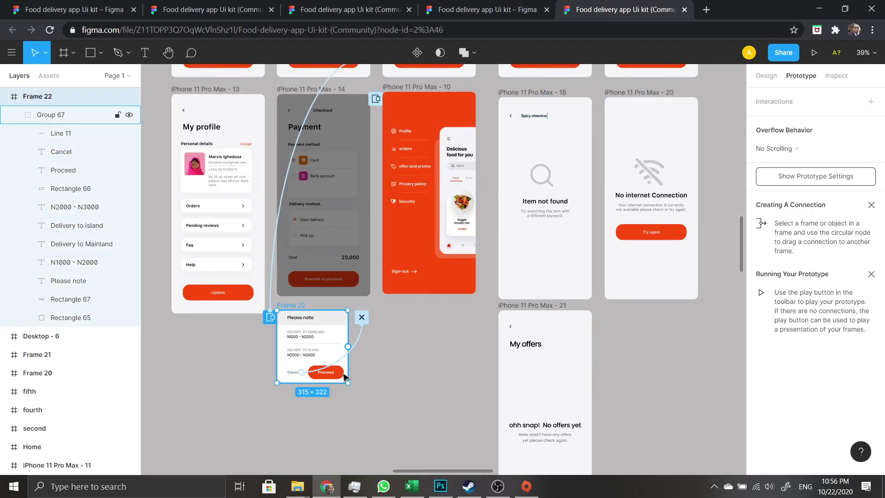
pyautogui.click(417, 362)
pyautogui.scroll(2, 417, 362)
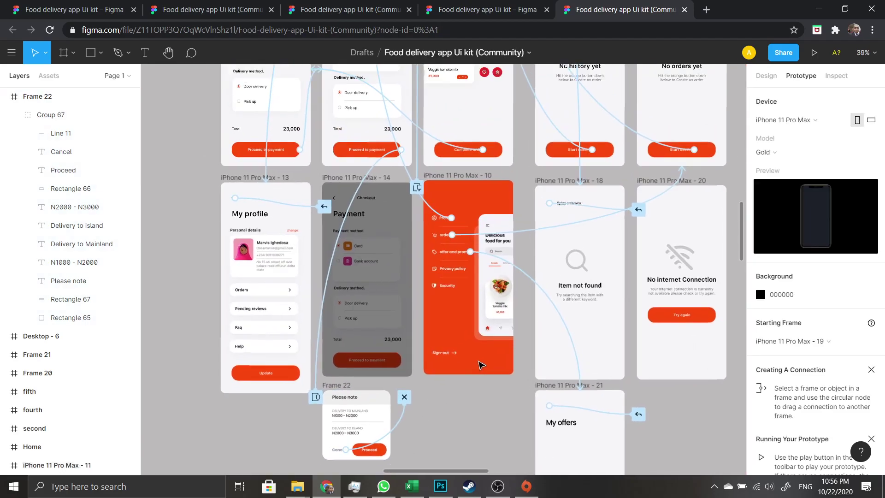
pyautogui.scroll(-3, 517, 308)
pyautogui.scroll(10, 518, 308)
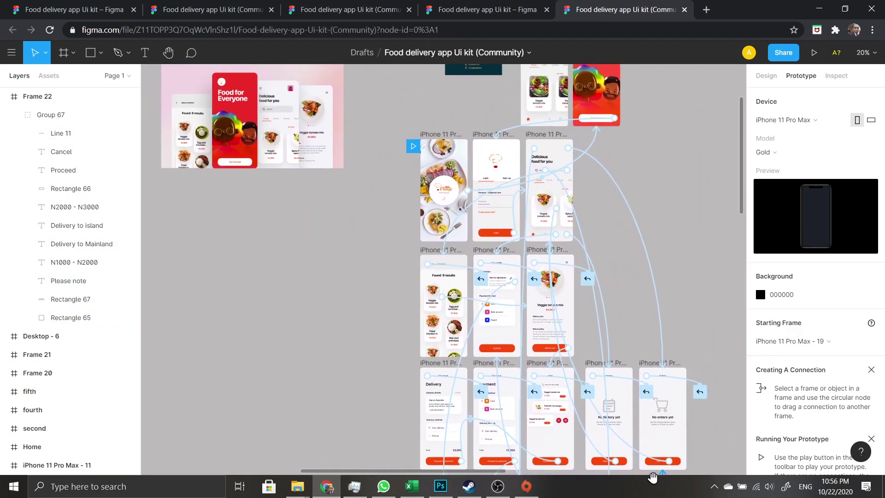
pyautogui.moveTo(397, 400); pyautogui.dragTo(352, 425)
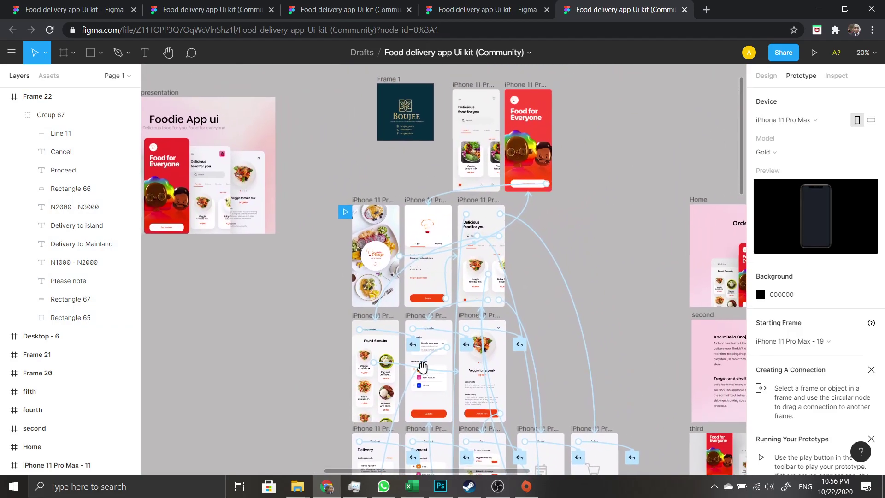
pyautogui.scroll(-10, 416, 353)
pyautogui.scroll(7, 480, 331)
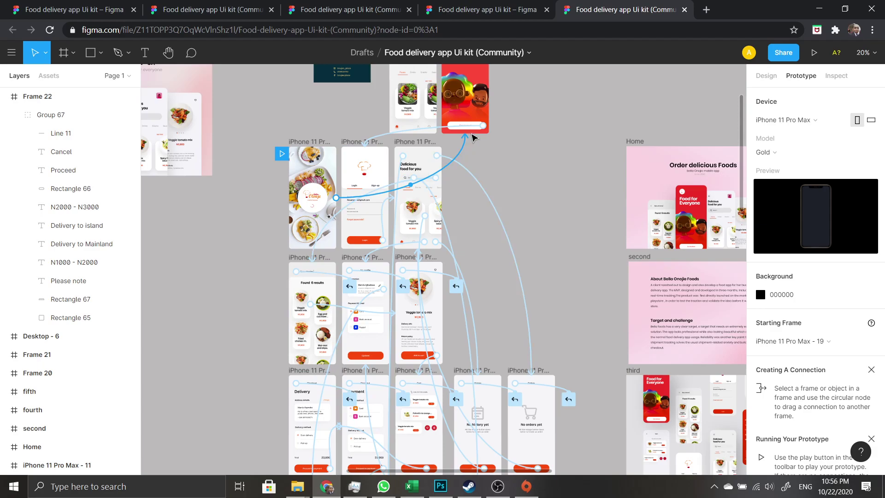
pyautogui.scroll(2, 489, 142)
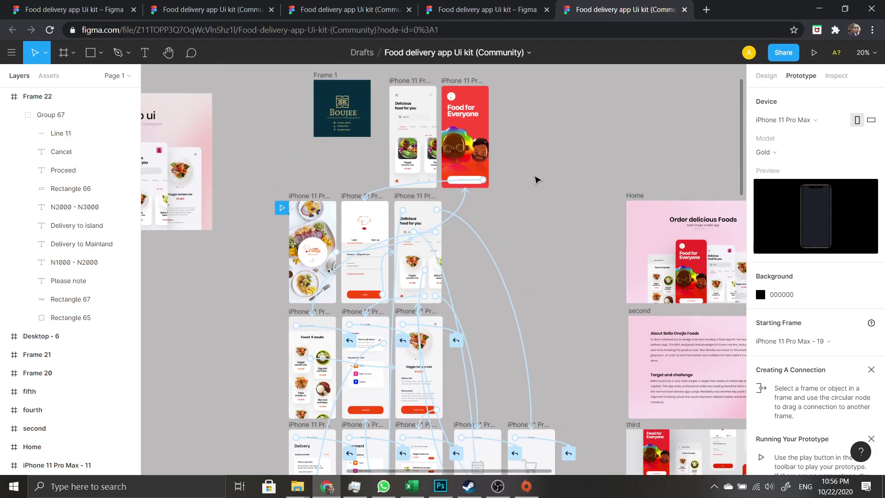
pyautogui.scroll(-3, 453, 323)
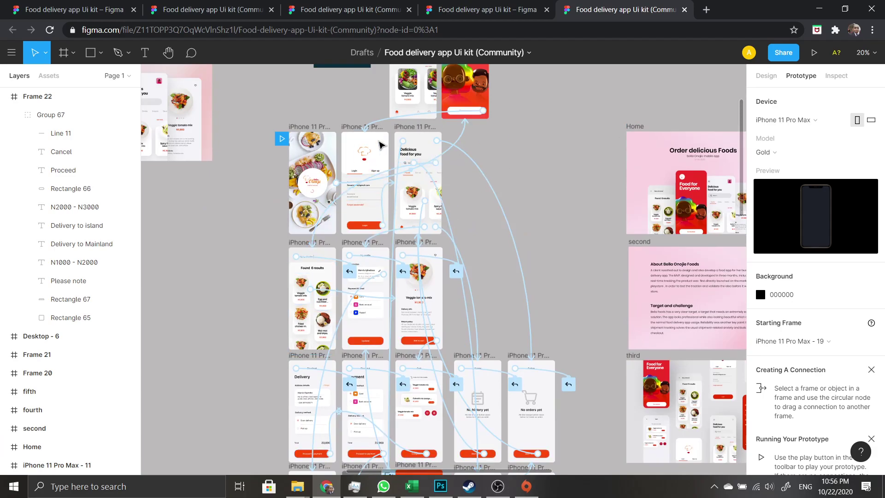
pyautogui.scroll(-2, 474, 277)
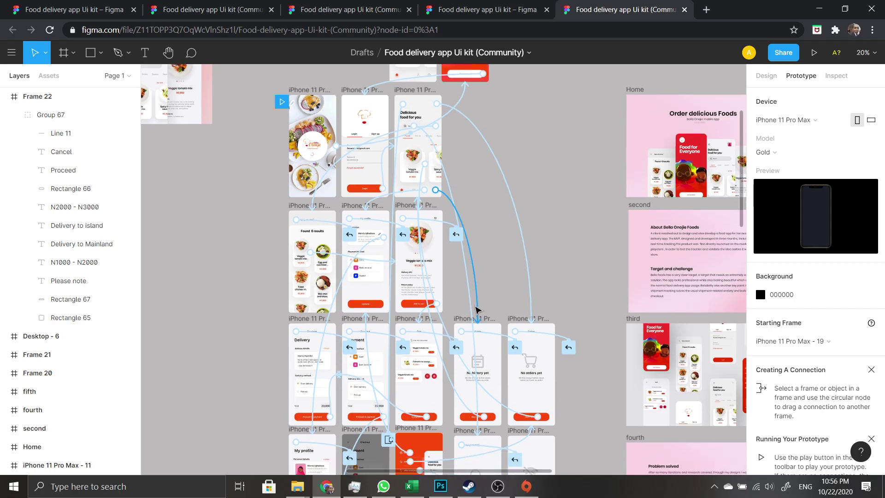
pyautogui.scroll(-4, 368, 367)
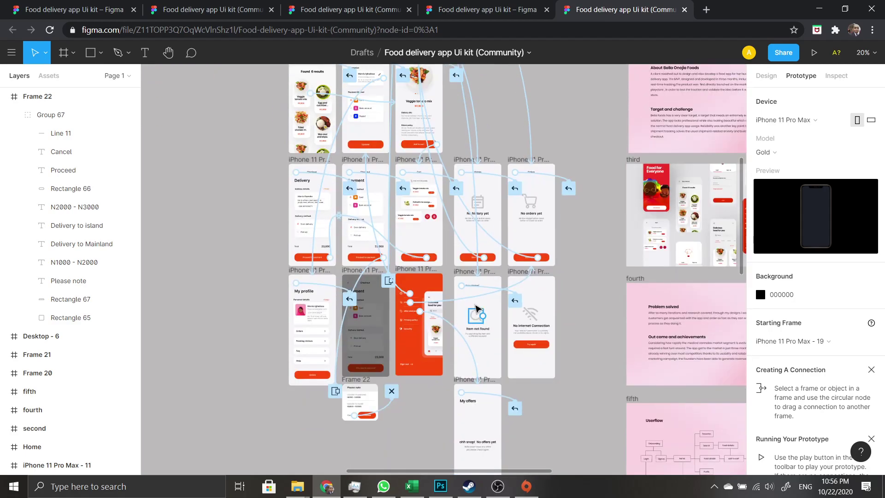
pyautogui.scroll(-2, 509, 312)
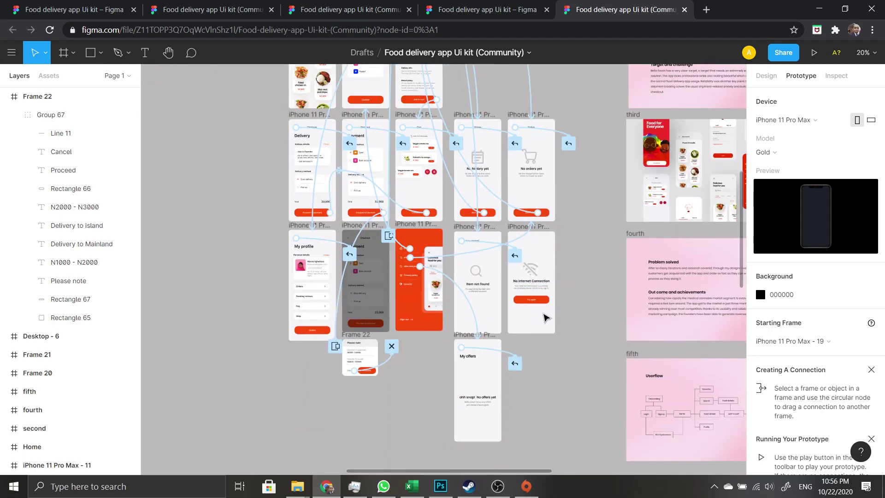
pyautogui.scroll(10, 571, 328)
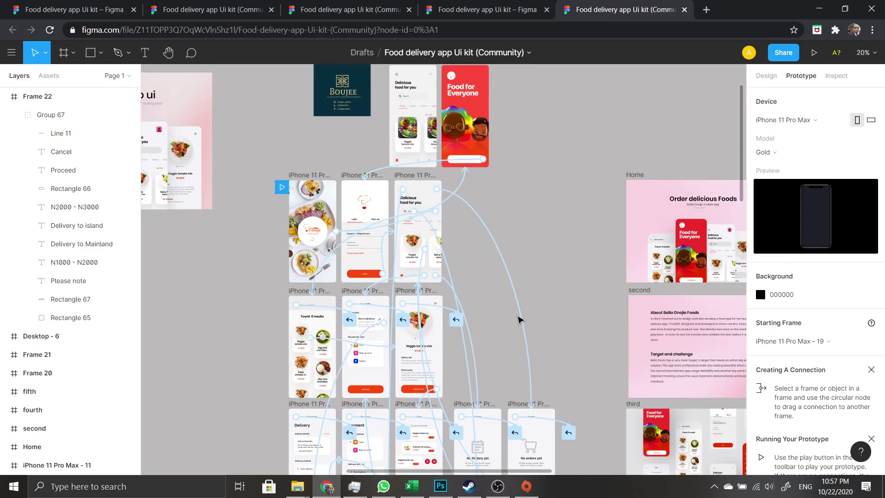
# - Select the search bar on the iPhone 11 Pro Max - 3 screen and inspect its properties and code
pyautogui.scroll(-4, 546, 241)
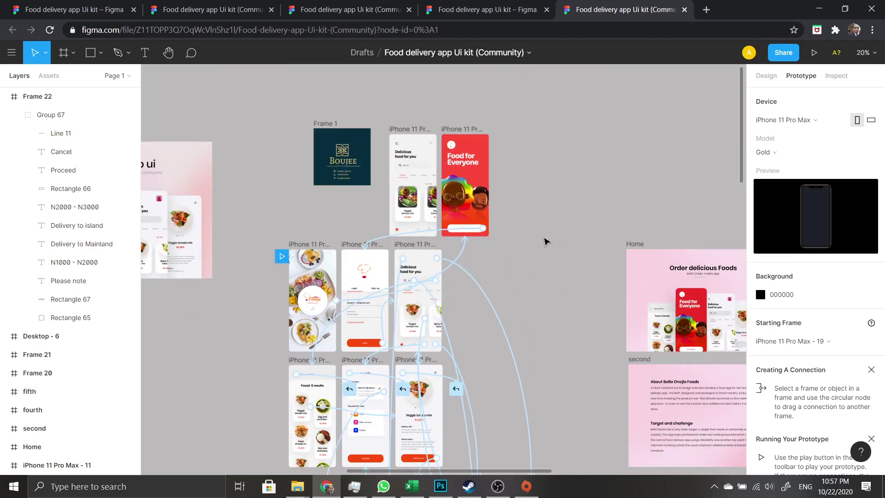
pyautogui.scroll(-1, 486, 303)
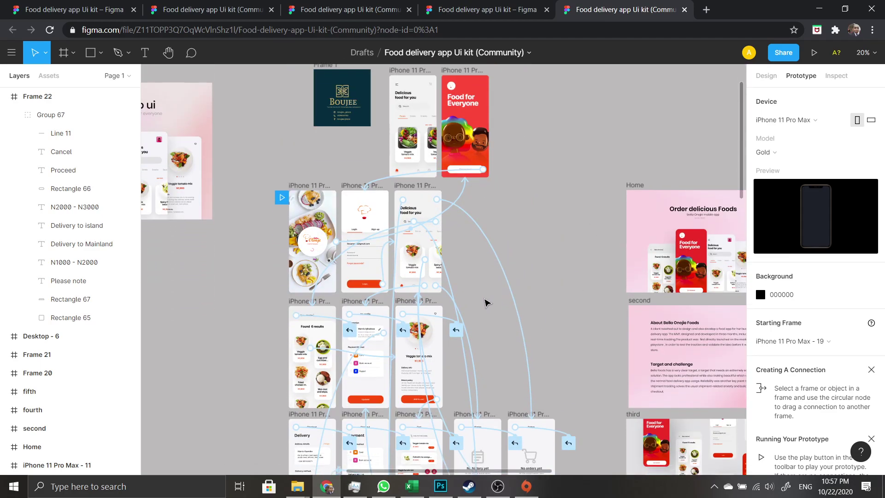
pyautogui.scroll(-5, 533, 300)
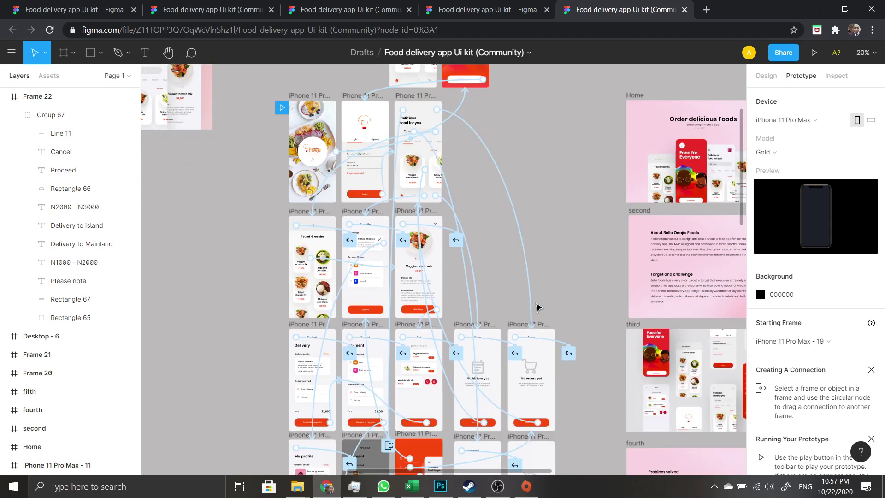
pyautogui.scroll(8, 521, 325)
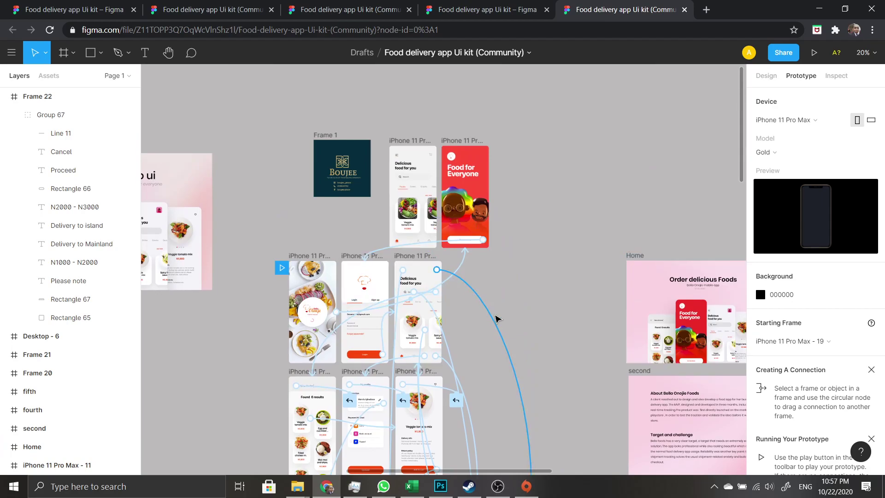
pyautogui.scroll(5, 453, 329)
pyautogui.hscroll(-3, 644, 356)
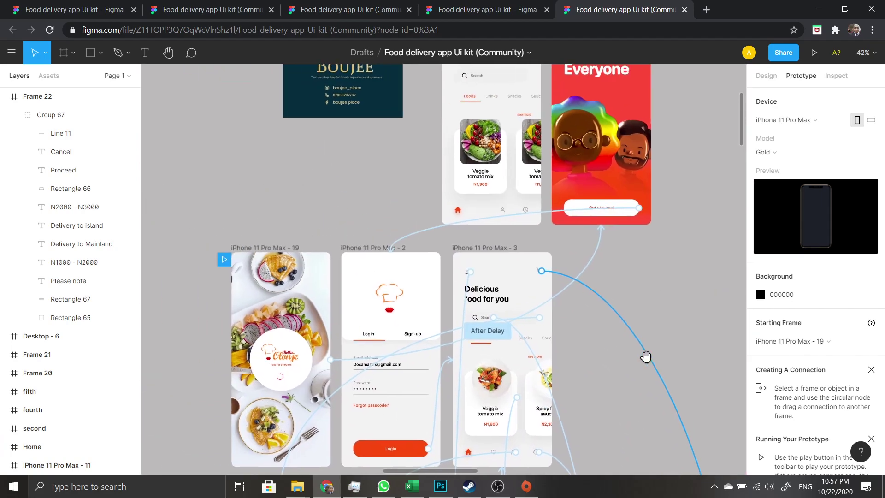
pyautogui.moveTo(644, 356); pyautogui.dragTo(636, 292)
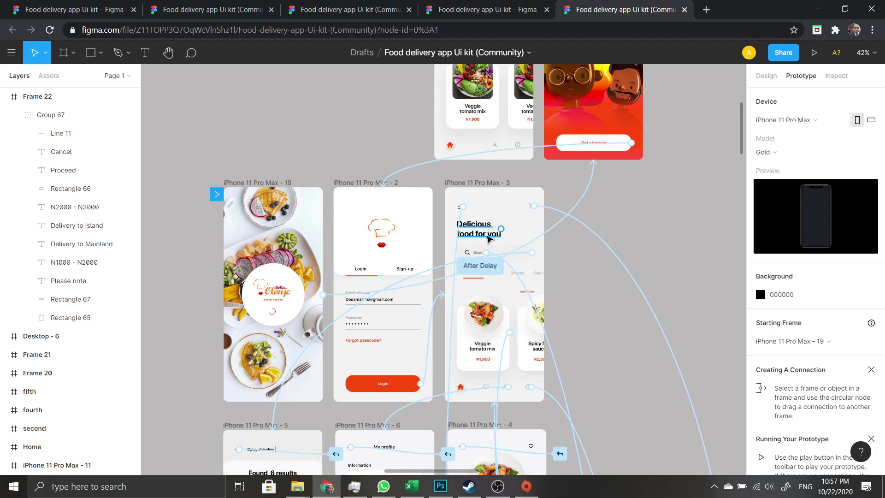
pyautogui.click(519, 257)
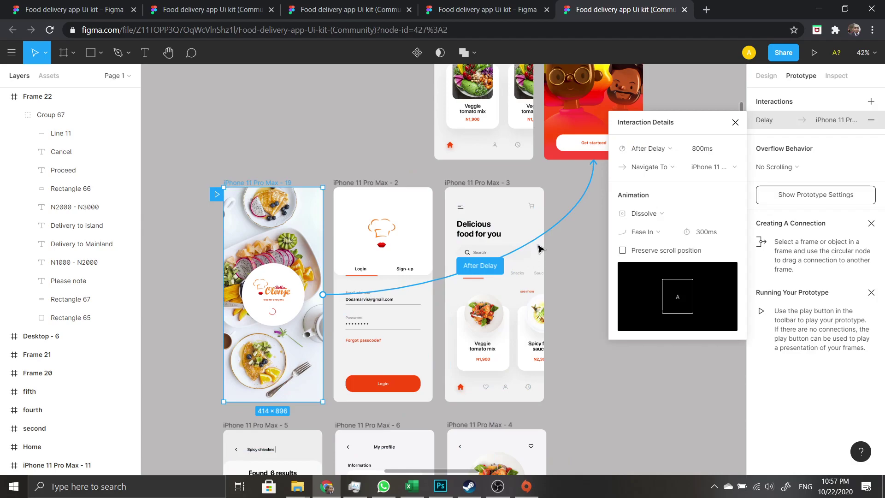
pyautogui.click(512, 253)
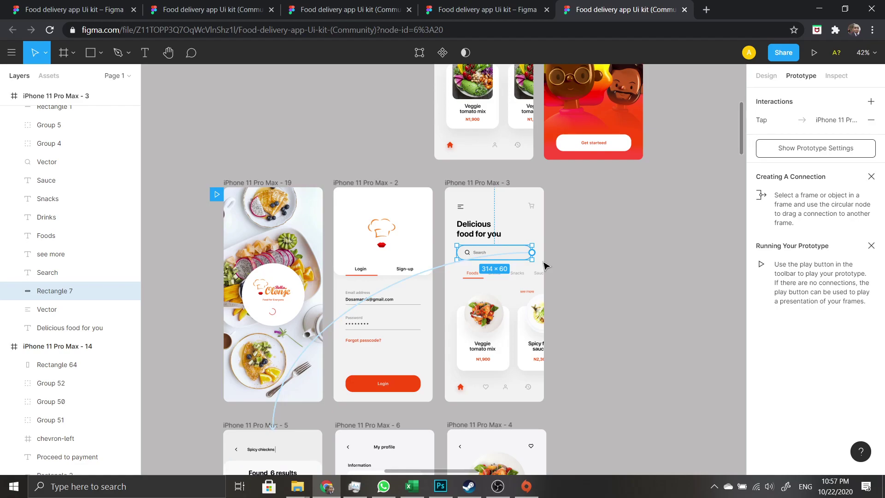
pyautogui.click(837, 77)
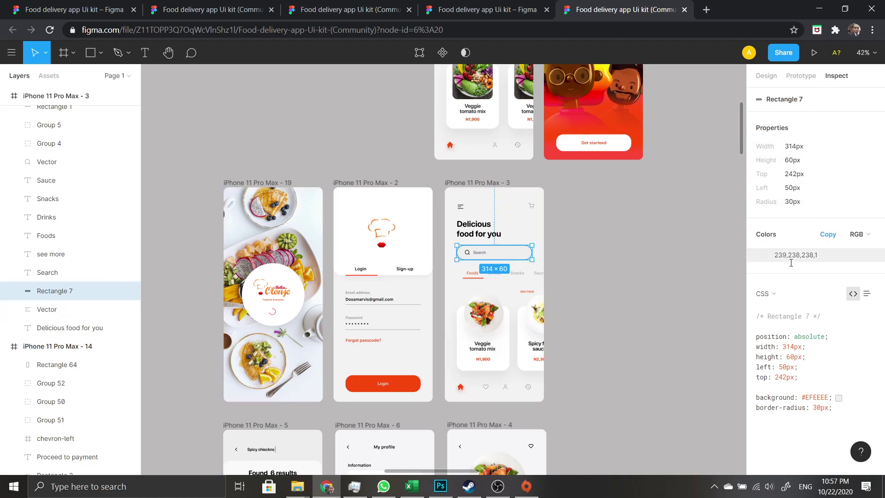
# - Show the search bar's inspected colour in Hex, CSS, HSL and HSB formats in turn, finishing on Hex
pyautogui.click(862, 234)
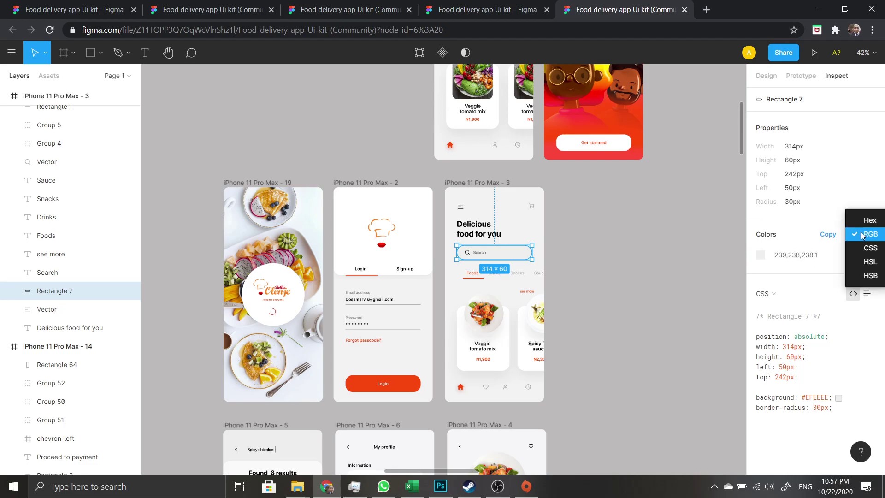
pyautogui.click(873, 220)
pyautogui.click(871, 233)
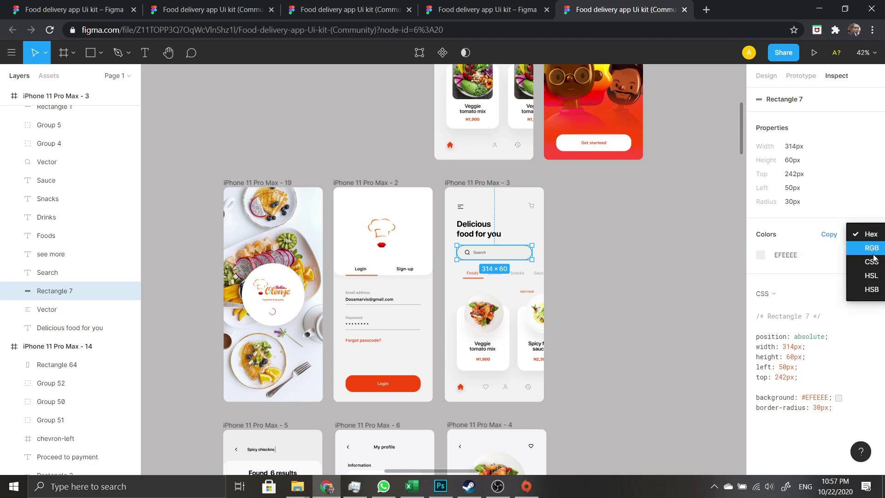
pyautogui.click(871, 261)
pyautogui.click(859, 235)
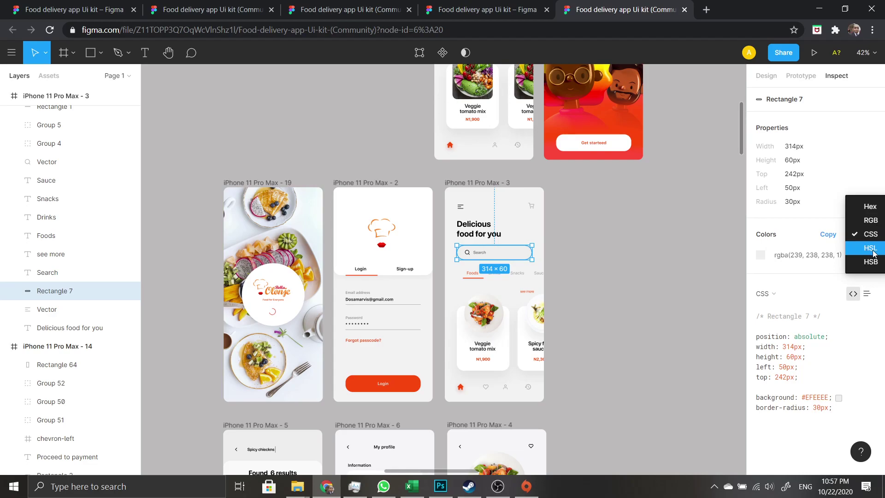
pyautogui.click(870, 248)
pyautogui.click(873, 253)
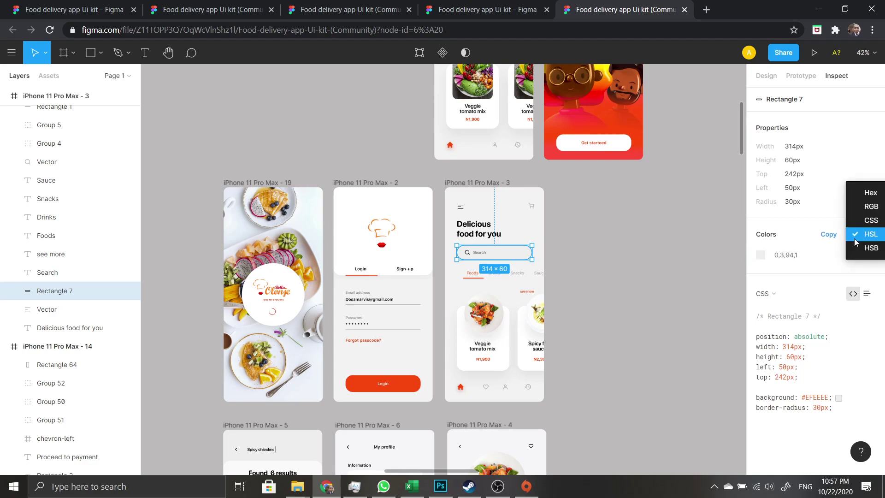
pyautogui.click(873, 253)
pyautogui.click(867, 234)
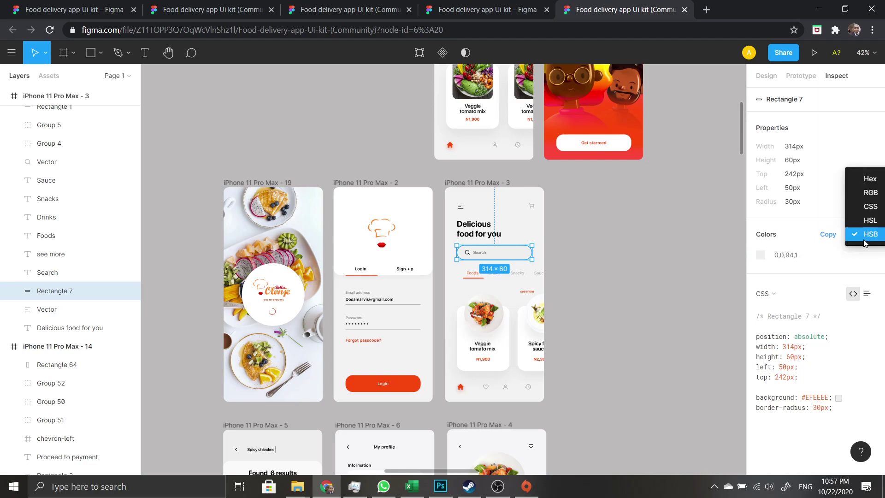
pyautogui.click(870, 180)
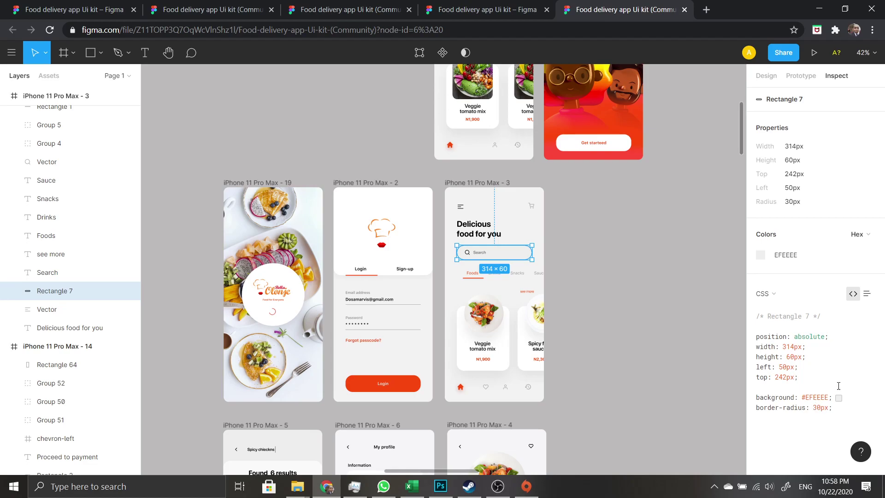
# - Display the search bar's code for iOS and highlight the whole snippet below its comment line
pyautogui.click(774, 296)
pyautogui.click(781, 307)
pyautogui.scroll(-4, 796, 321)
pyautogui.scroll(1, 798, 267)
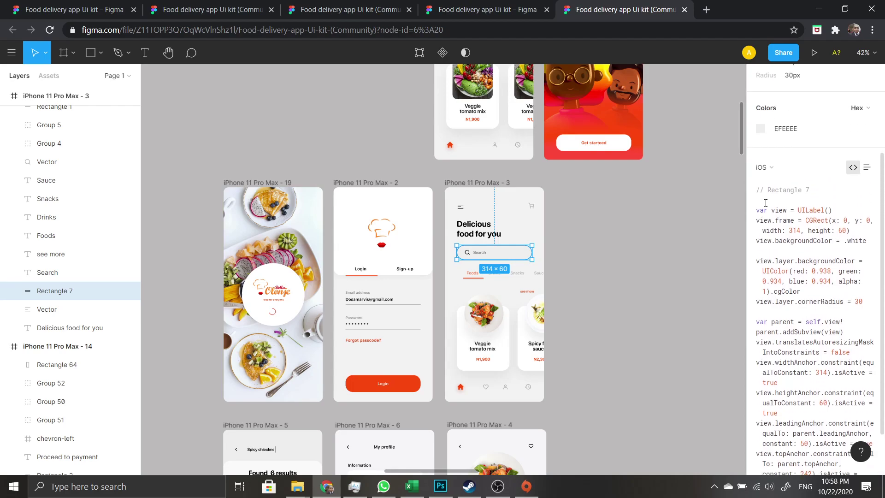
pyautogui.scroll(-1, 797, 266)
pyautogui.moveTo(756, 152); pyautogui.dragTo(809, 409)
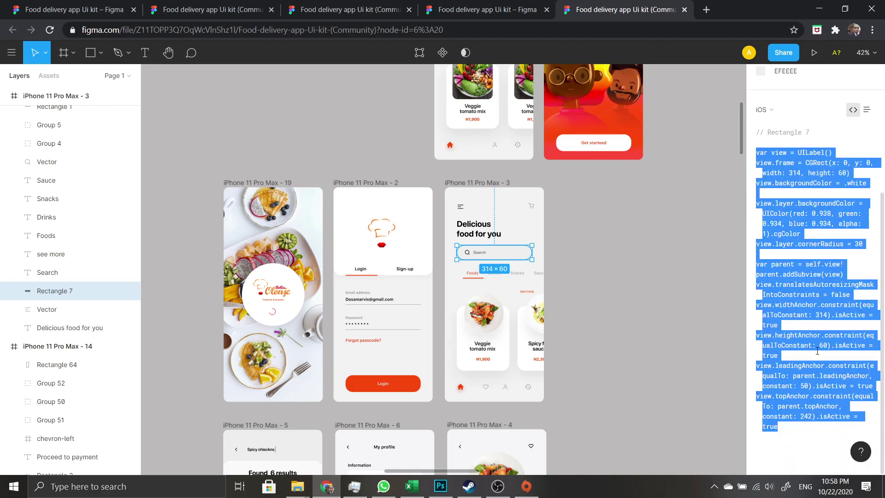
# - Change the search bar's code format to Android and look through the generated layout and drawable code
pyautogui.scroll(3, 804, 224)
pyautogui.click(772, 226)
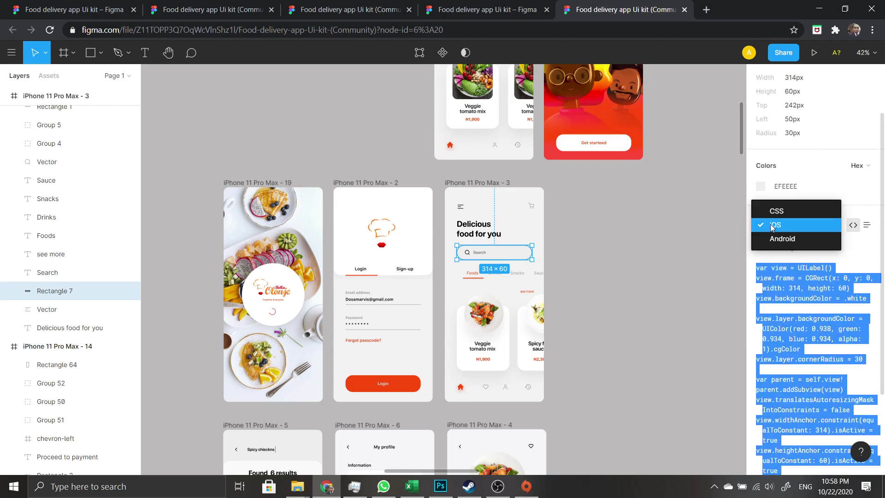
pyautogui.click(791, 237)
pyautogui.scroll(-8, 831, 212)
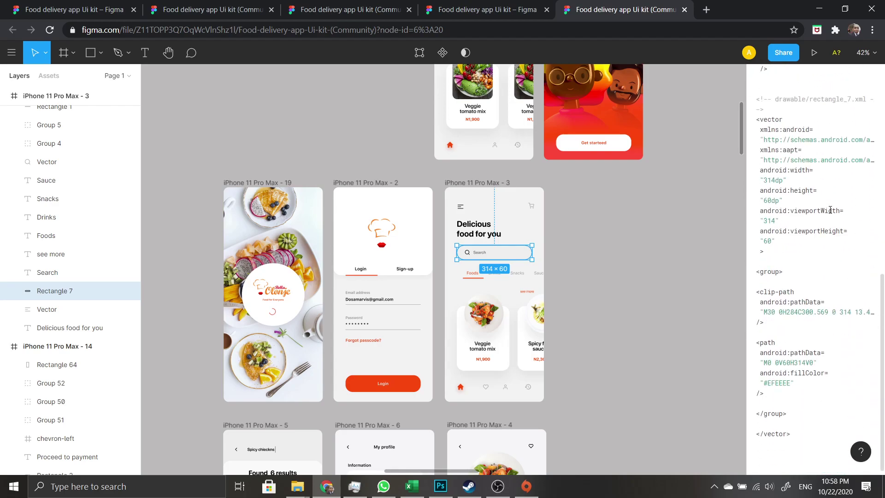
pyautogui.scroll(10, 831, 210)
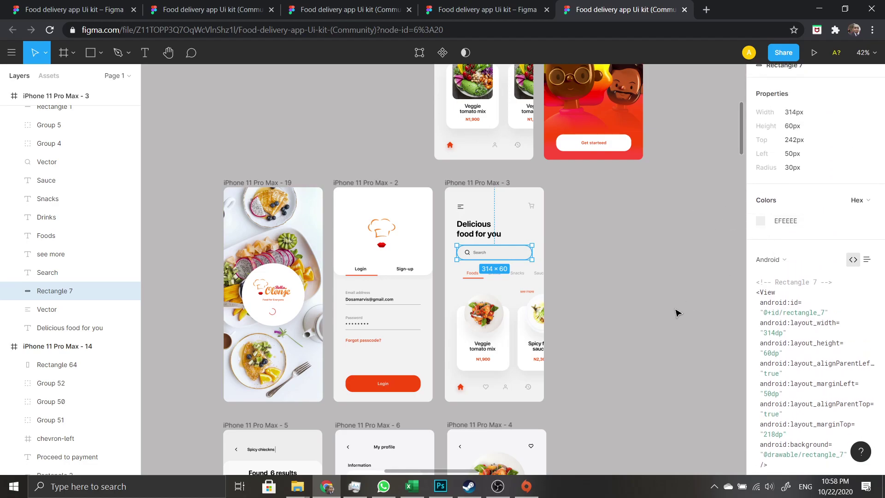
# - Inspect the home screen's menu icon and the login screen's chef logo, displaying the logo's code as CSS
pyautogui.click(625, 293)
pyautogui.click(79, 309)
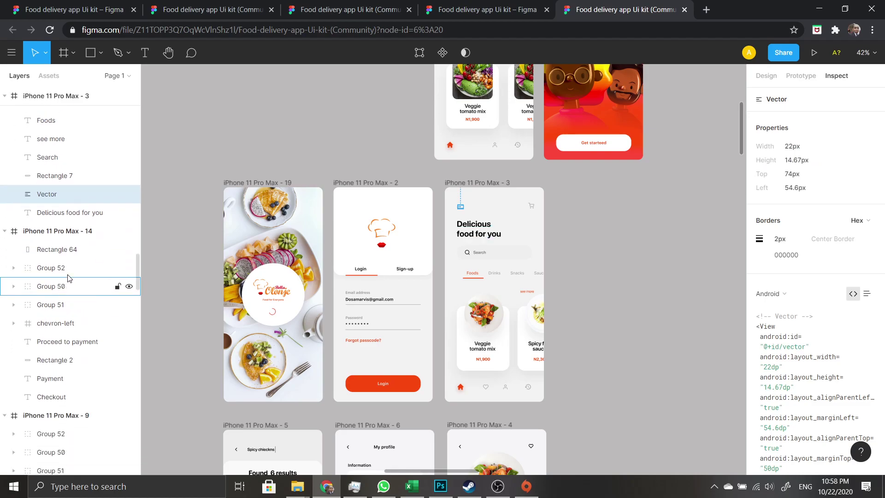
pyautogui.click(383, 261)
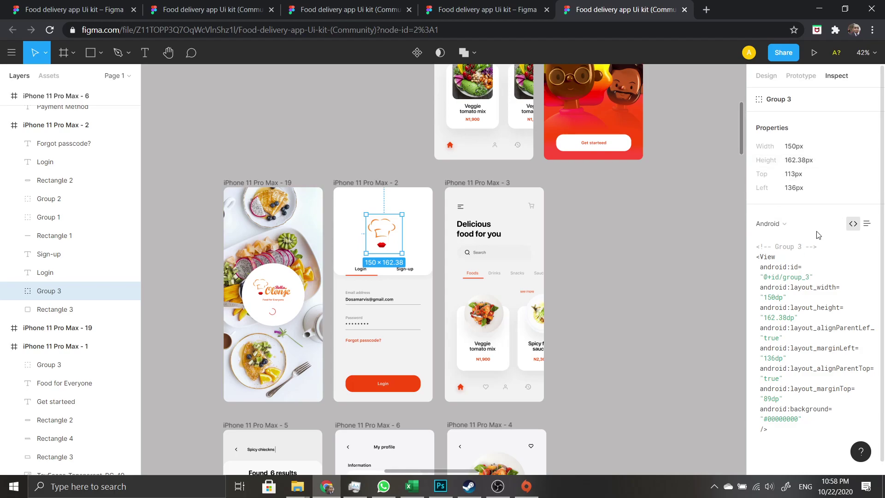
pyautogui.click(779, 224)
pyautogui.click(793, 197)
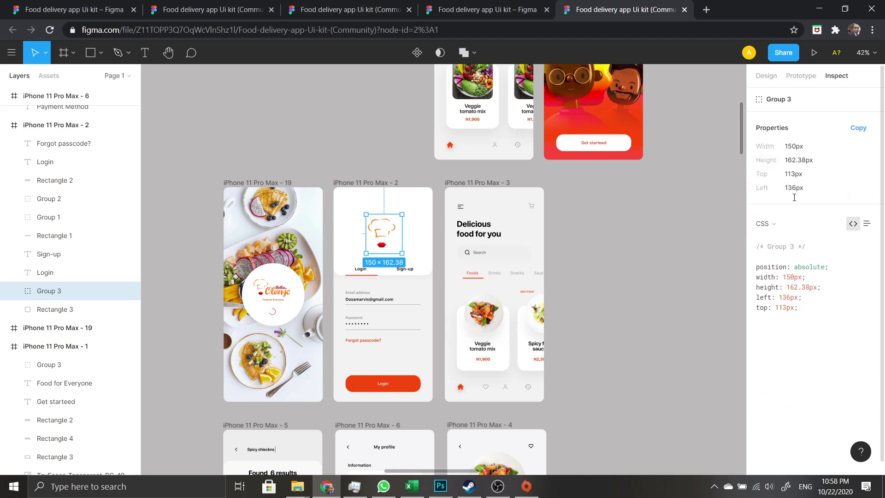
pyautogui.click(781, 219)
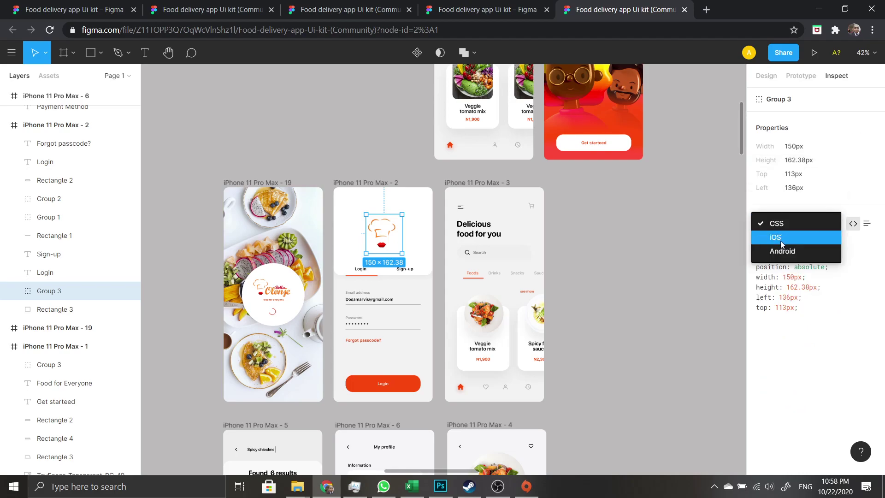
pyautogui.click(645, 272)
# - Inspect the login screen's password field, email field and Login button text, and clear the selection
pyautogui.click(364, 324)
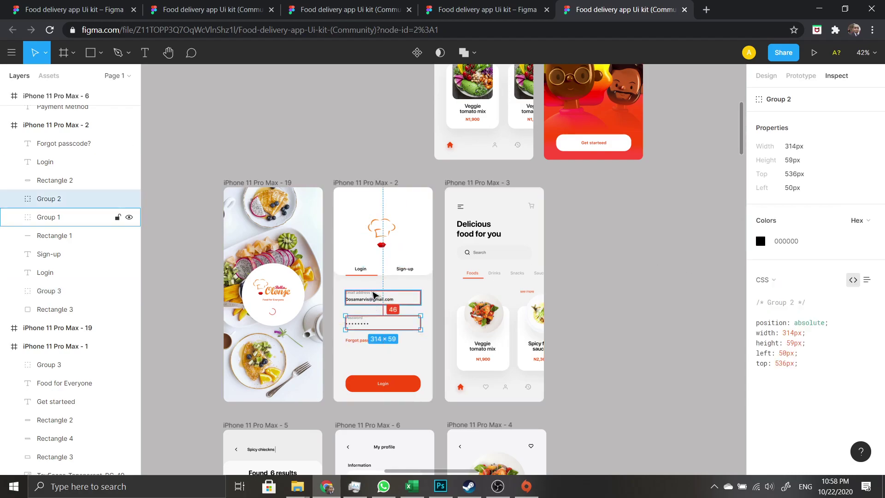
pyautogui.click(375, 296)
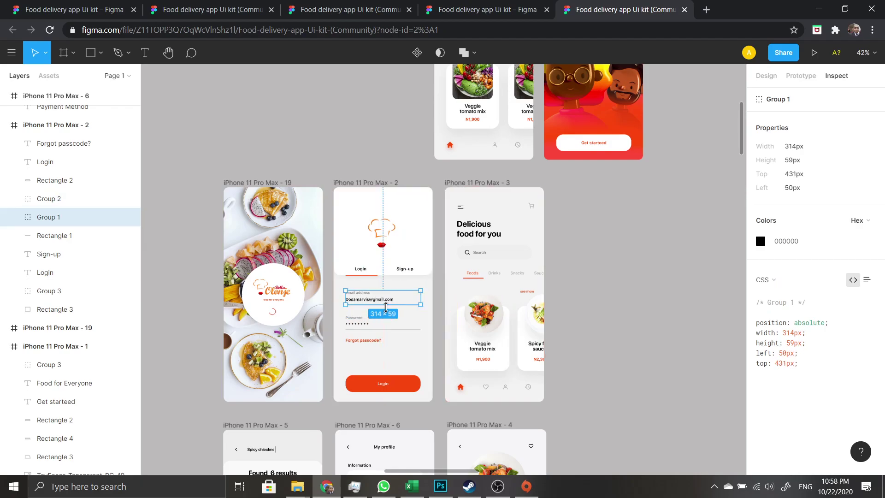
pyautogui.click(396, 323)
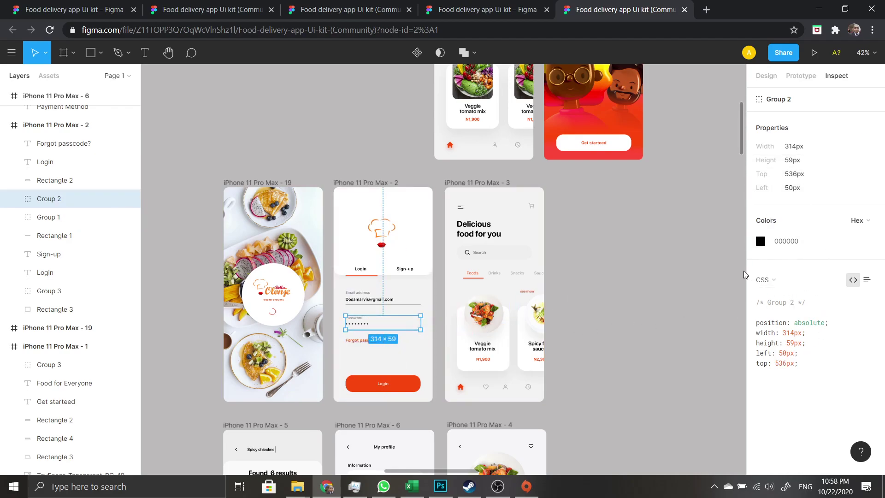
pyautogui.click(580, 313)
pyautogui.click(385, 383)
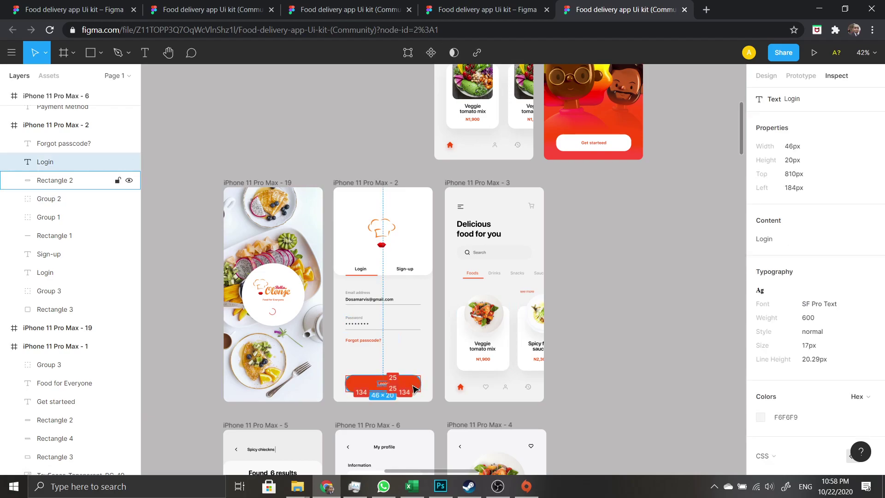
pyautogui.scroll(-1, 620, 304)
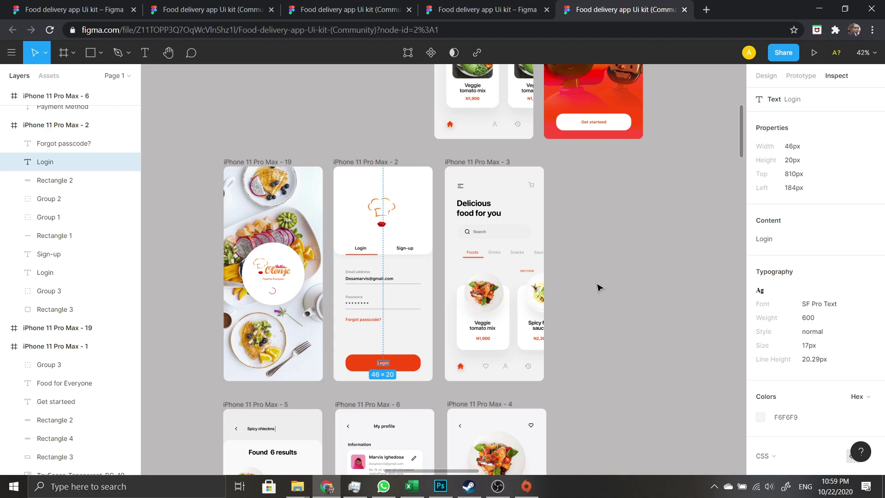
pyautogui.click(594, 326)
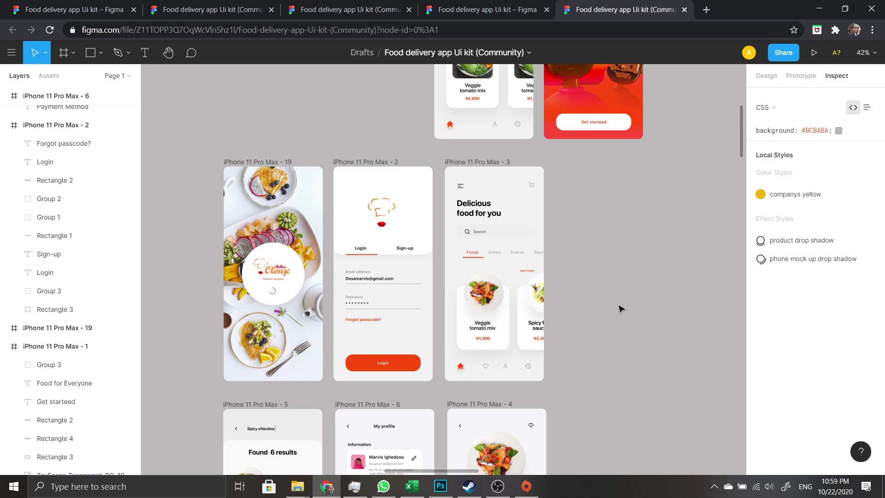
# - Inspect the Veggie tomato mix card on the iPhone 11 Pro Max - 3 screen and show its prototype interactions
pyautogui.scroll(3, 617, 313)
pyautogui.scroll(-1, 581, 384)
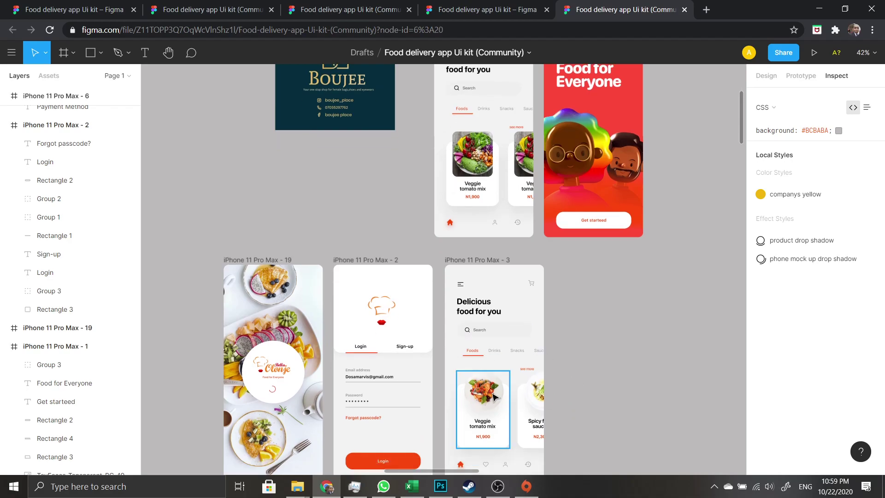
pyautogui.click(486, 407)
pyautogui.scroll(-3, 572, 371)
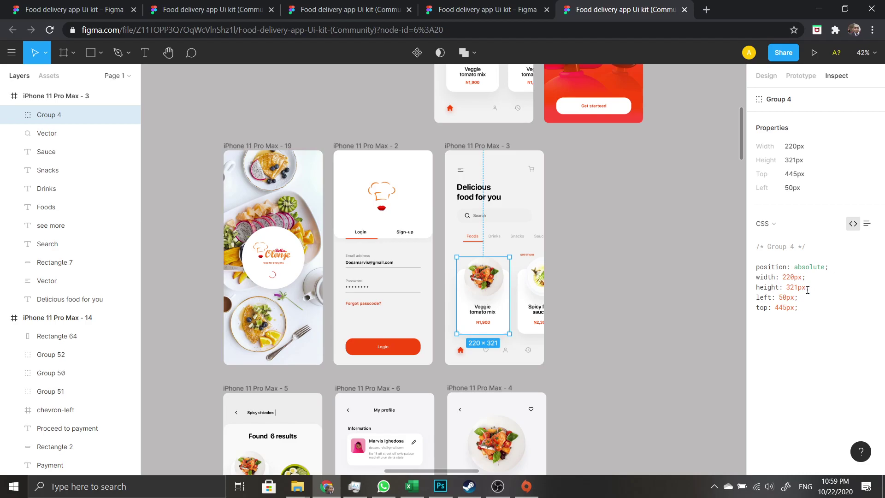
pyautogui.click(530, 208)
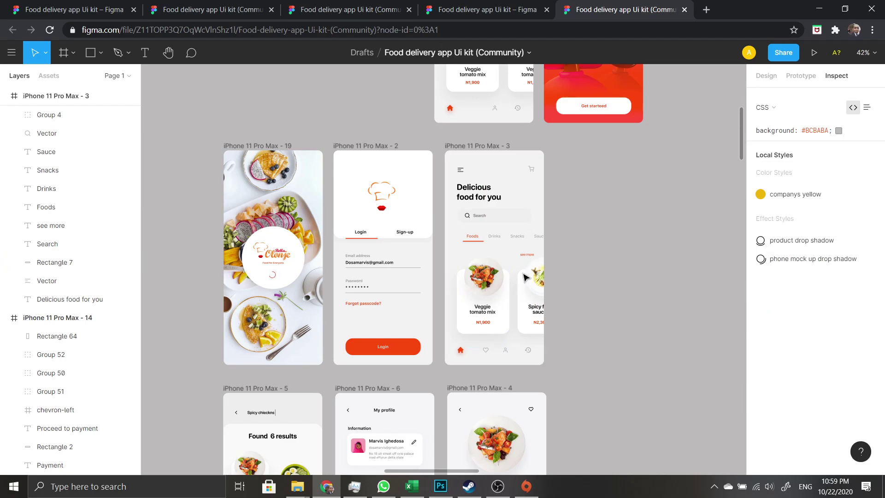
pyautogui.click(503, 300)
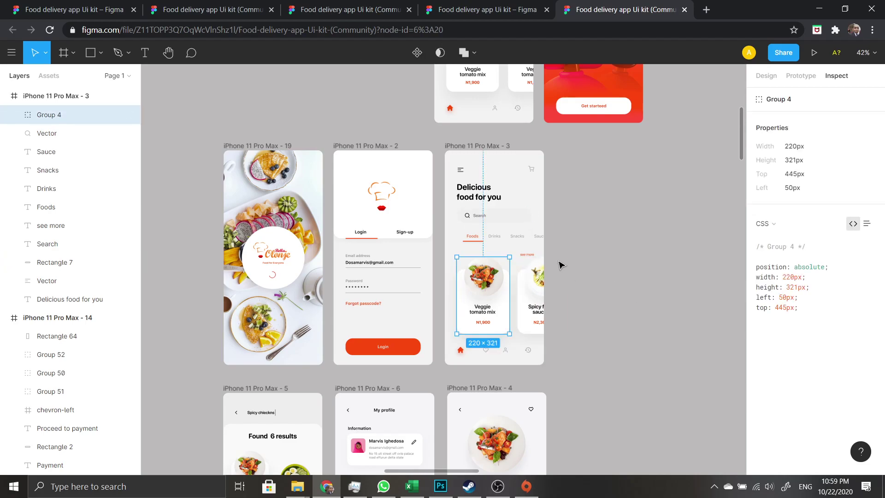
pyautogui.click(801, 75)
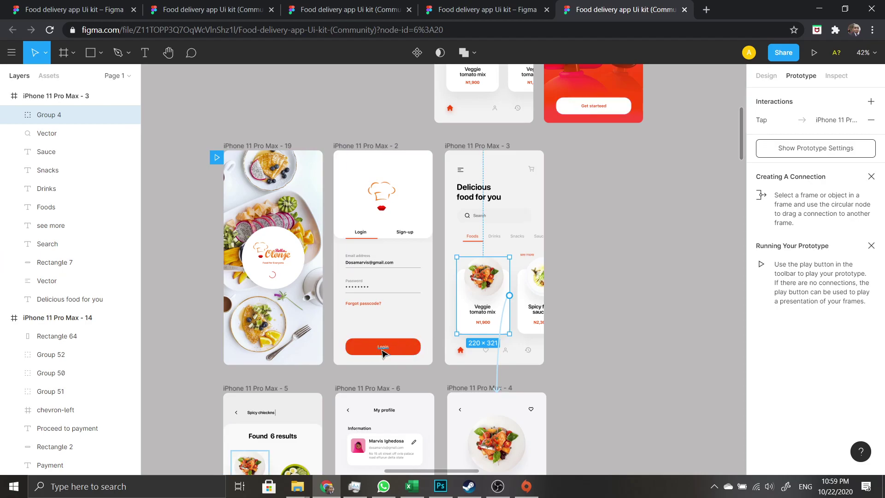
# - Look over the food delivery app's screens on the canvas, from the Food for Everyone welcome screen to the checkout and cart screens
pyautogui.scroll(-6, 376, 350)
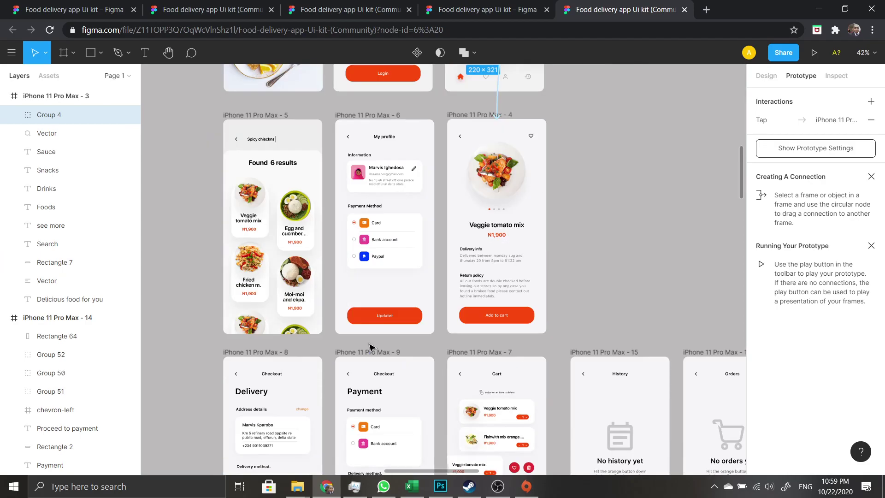
pyautogui.scroll(1, 369, 346)
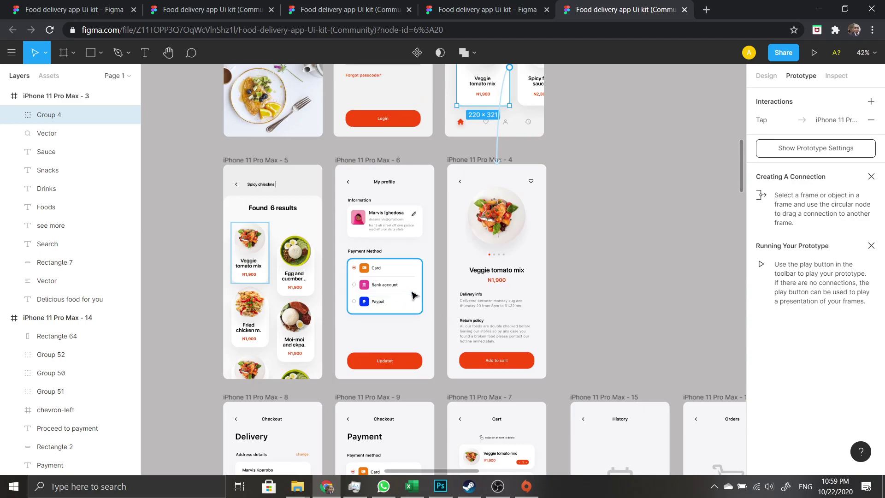
pyautogui.scroll(4, 581, 302)
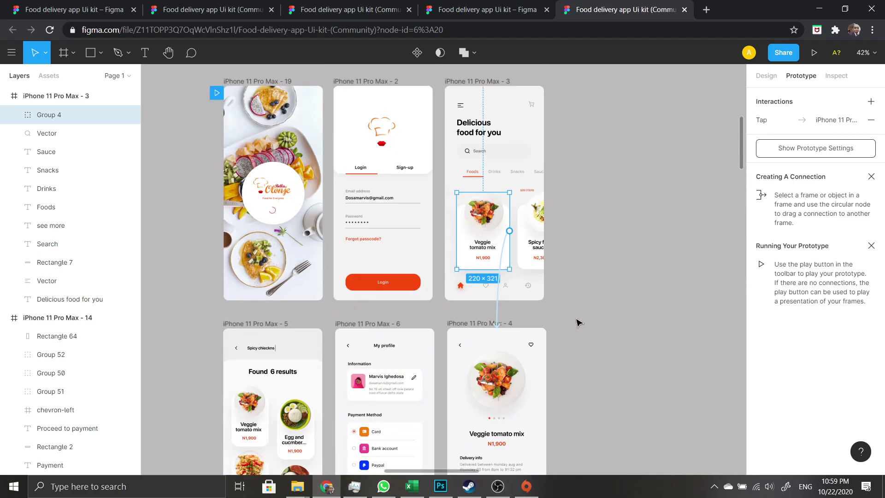
pyautogui.scroll(1, 575, 328)
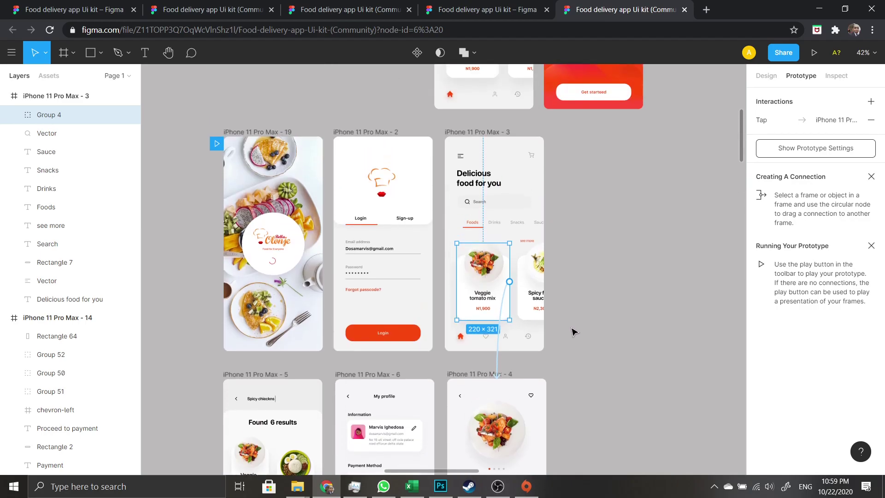
pyautogui.scroll(1, 595, 313)
pyautogui.scroll(5, 597, 308)
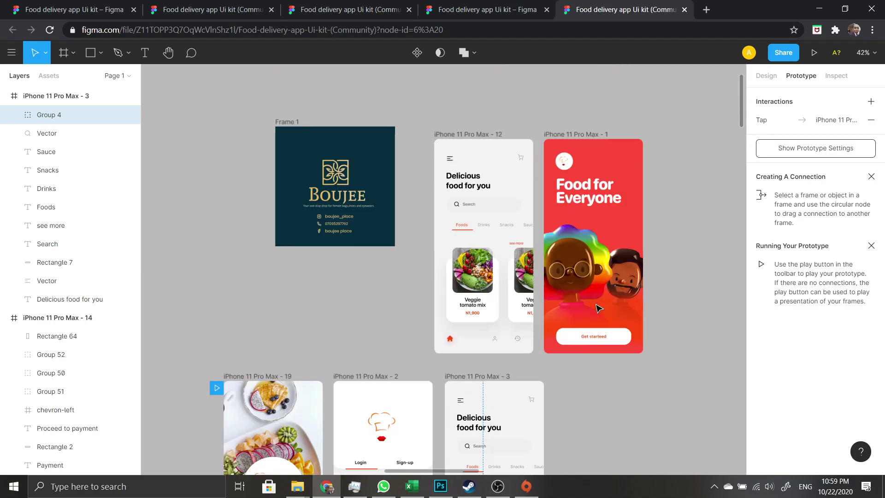
pyautogui.scroll(-3, 598, 308)
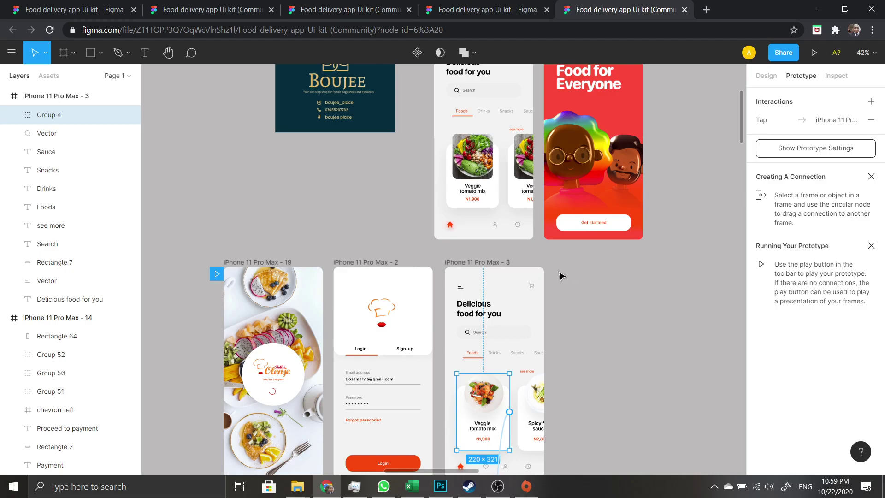
pyautogui.scroll(5, 569, 273)
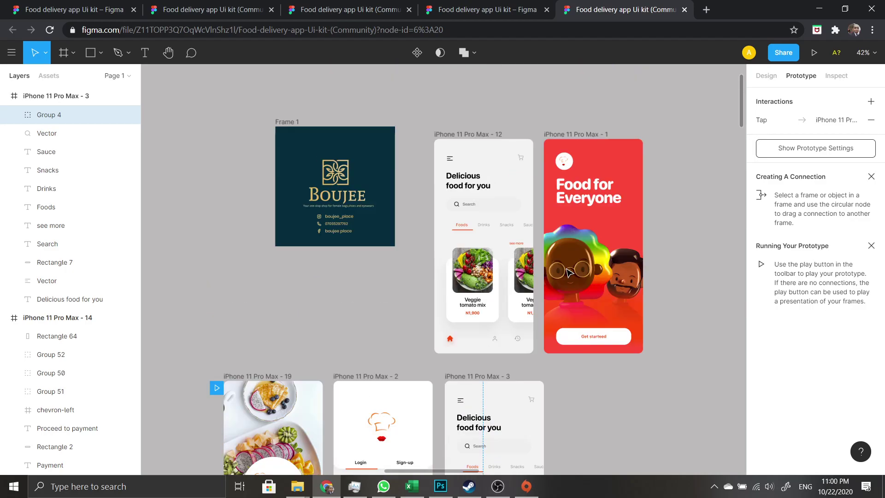
pyautogui.scroll(-12, 569, 273)
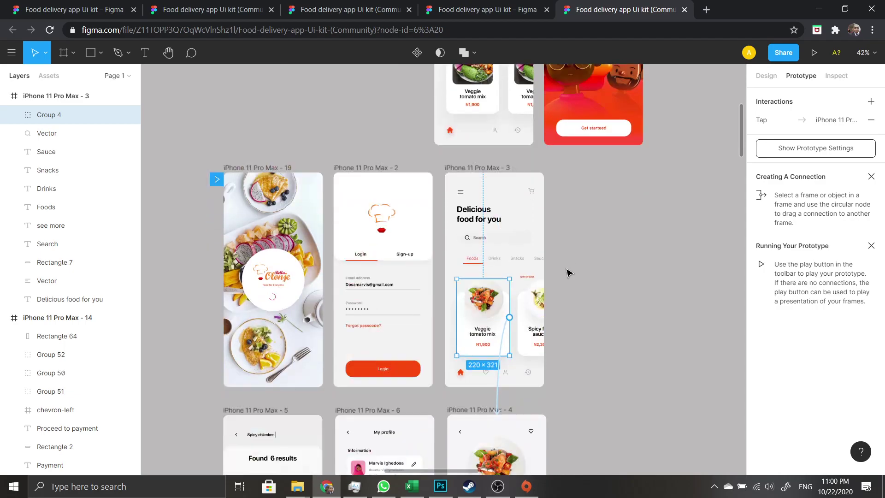